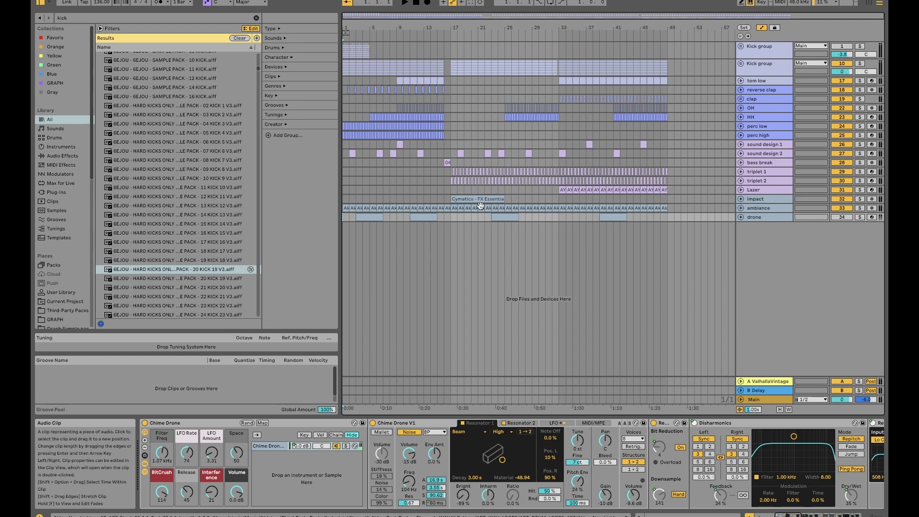
Step: Review the full arrangement, including the start of the section at bar 17
click(452, 103)
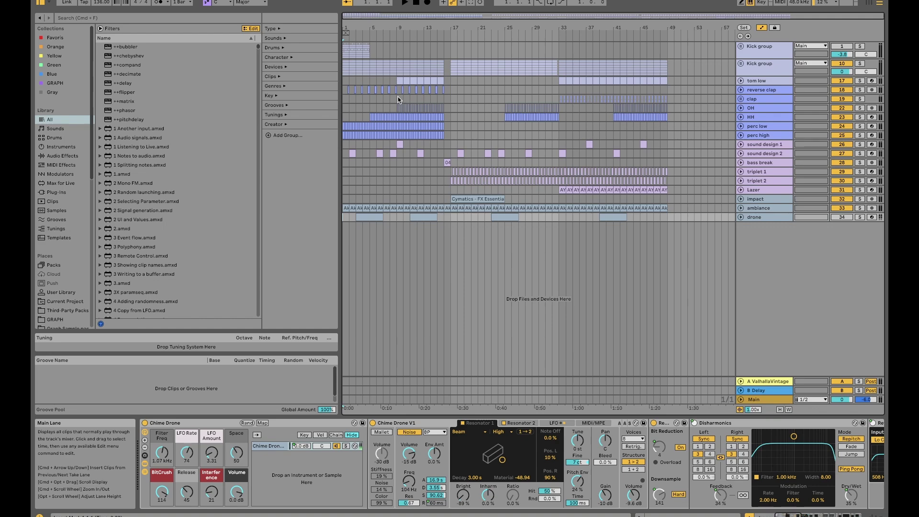
scroll(414, 102, up, 1)
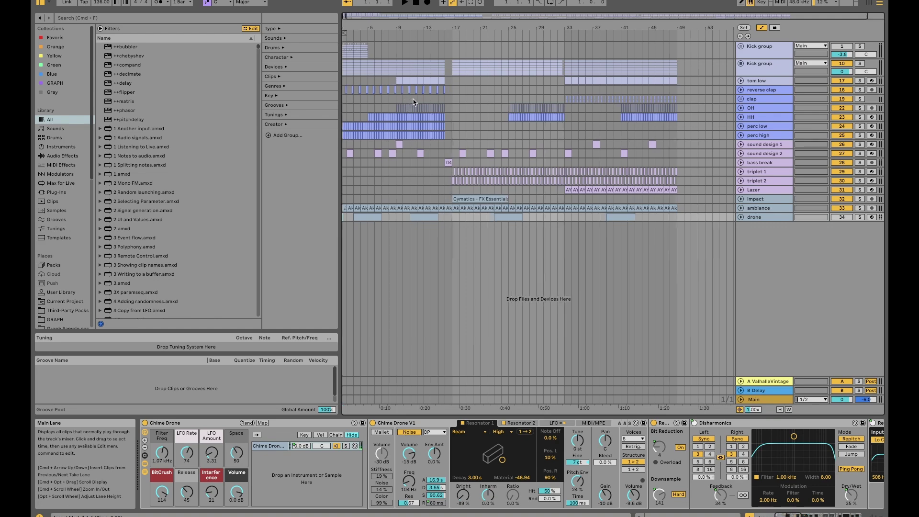
scroll(409, 101, down, 2)
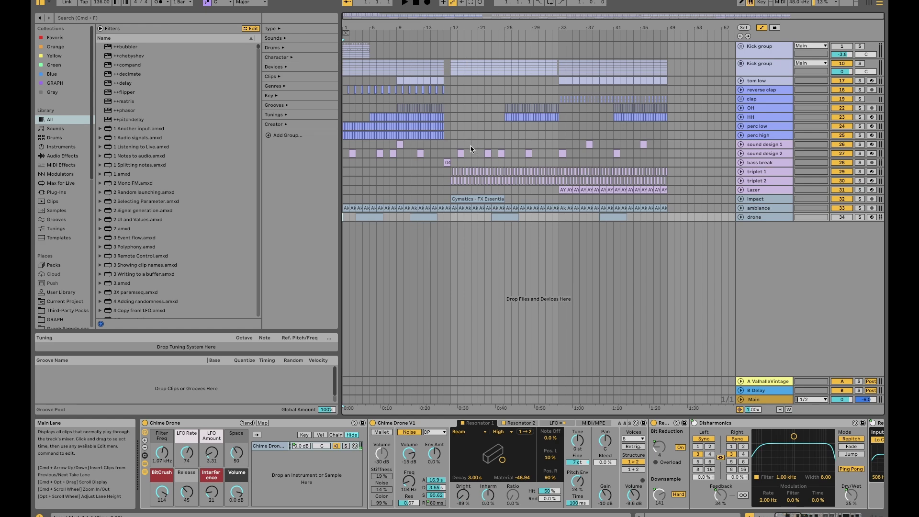
click(452, 146)
scroll(461, 166, up, 5)
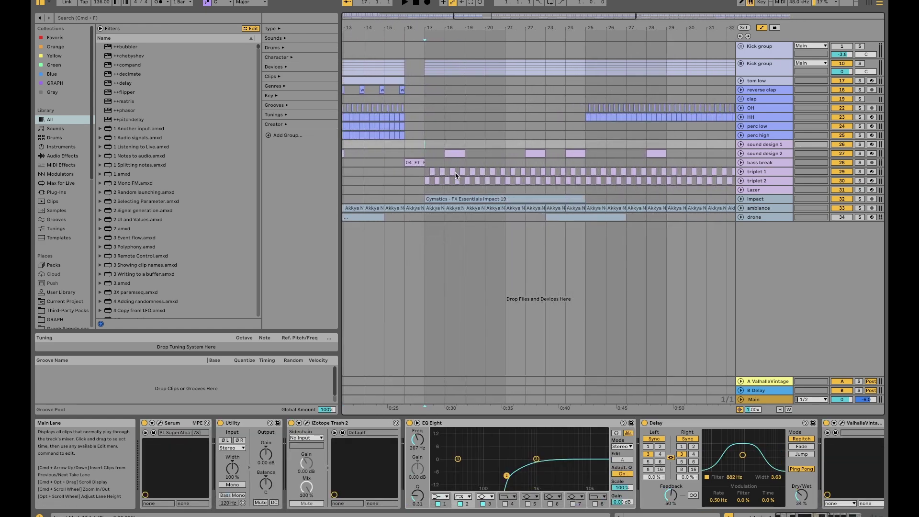
scroll(445, 160, down, 5)
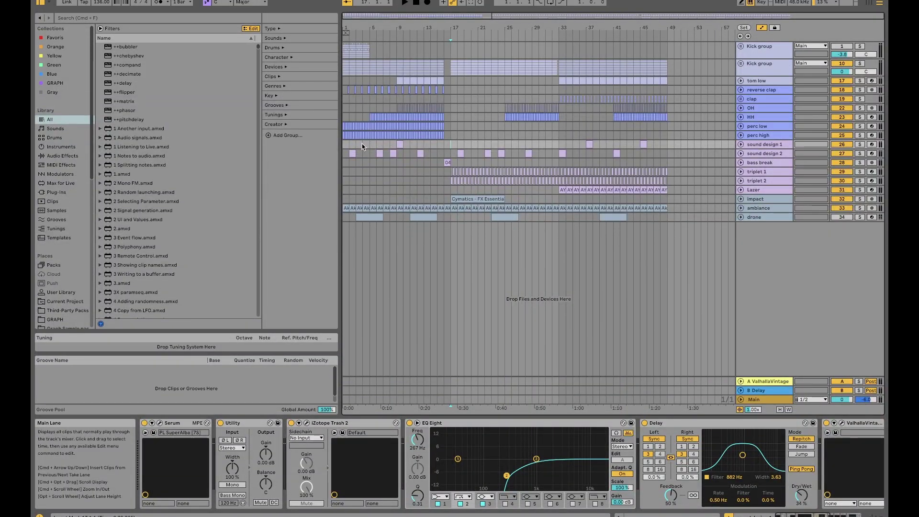
click(354, 81)
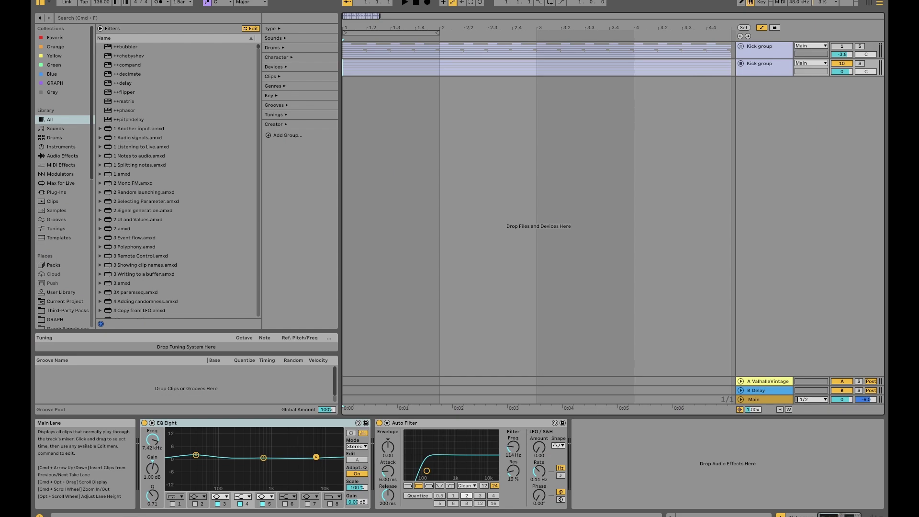
Step: Examine the effects chain on the first Kick group, from Saturator through to Limiter
click(771, 48)
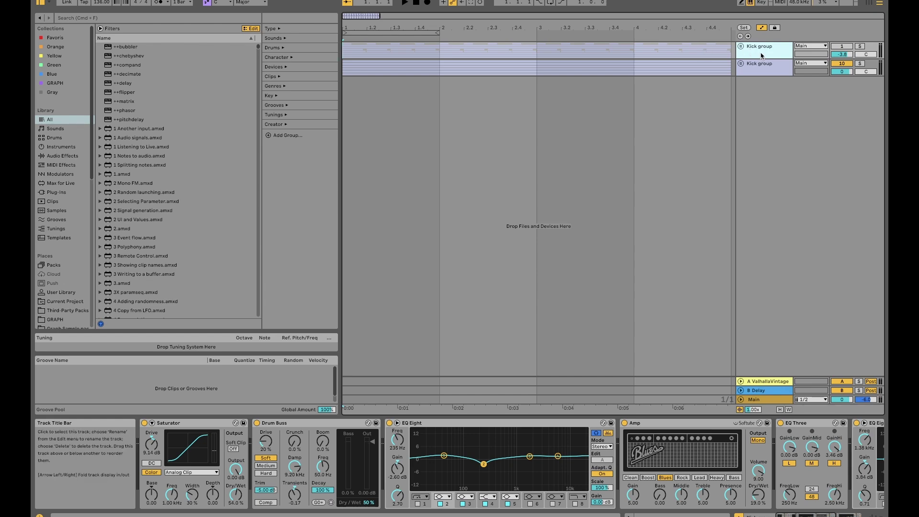
scroll(744, 438, right, 5)
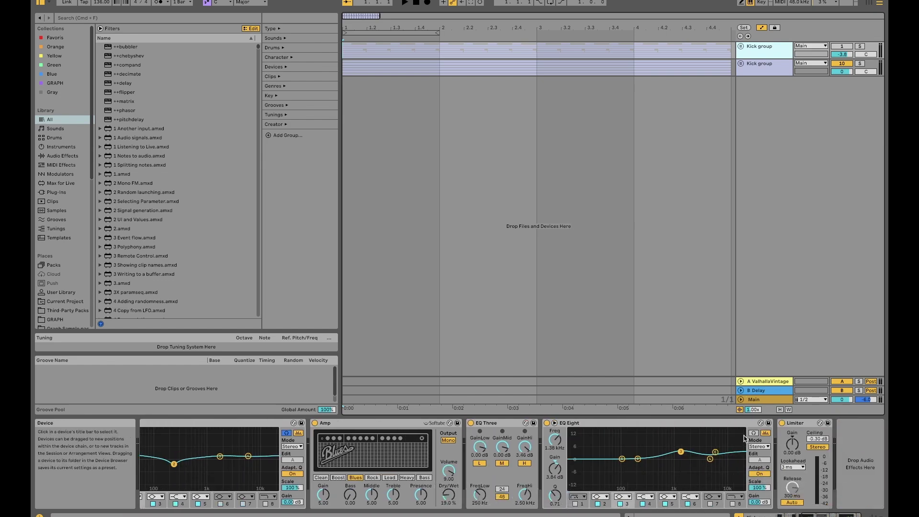
scroll(744, 438, left, 5)
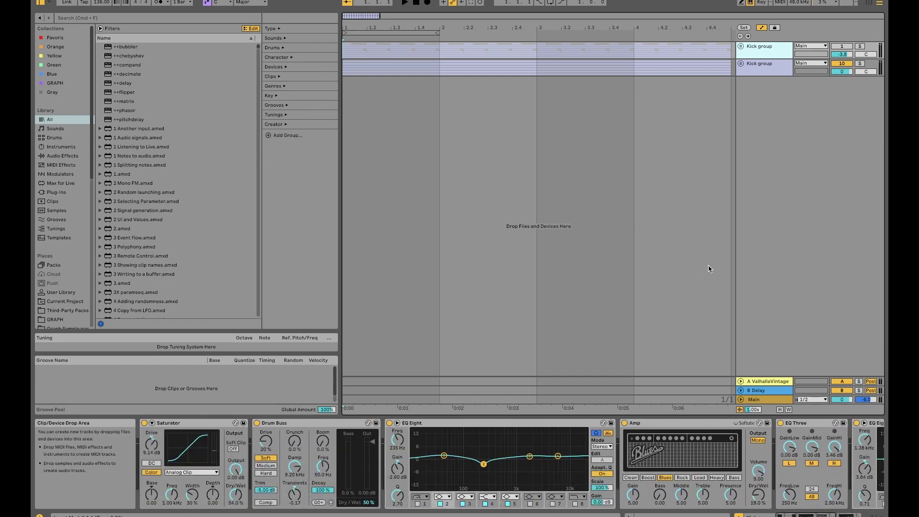
Step: Unfold the first Kick group to inspect its layered clips in the first bar, and fold it again
click(742, 47)
click(741, 48)
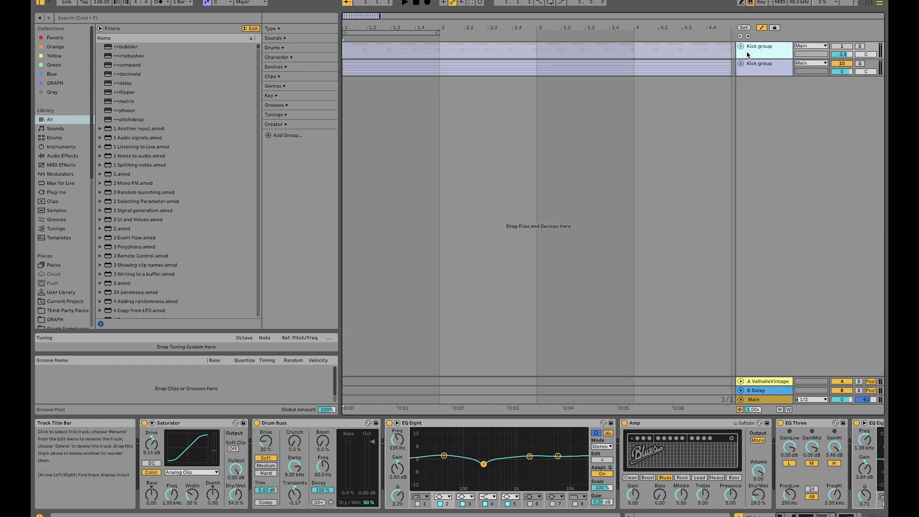
click(741, 47)
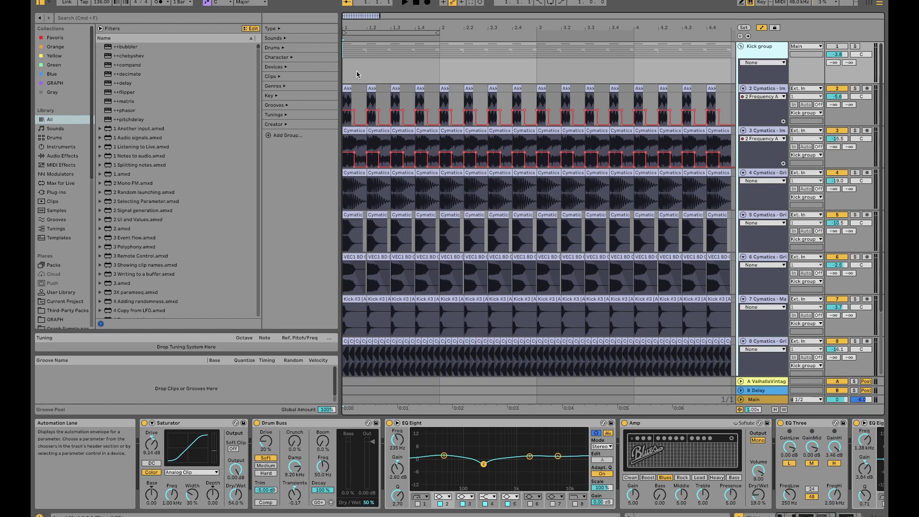
scroll(375, 100, up, 5)
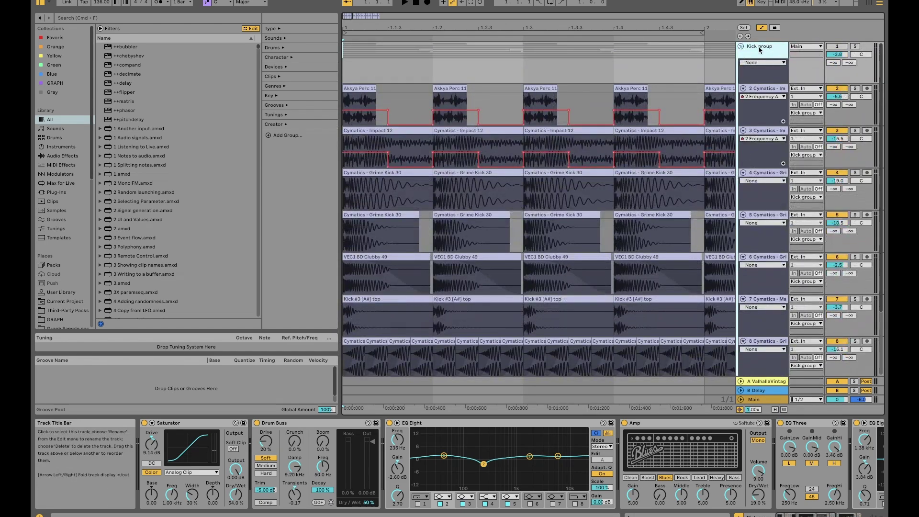
click(741, 47)
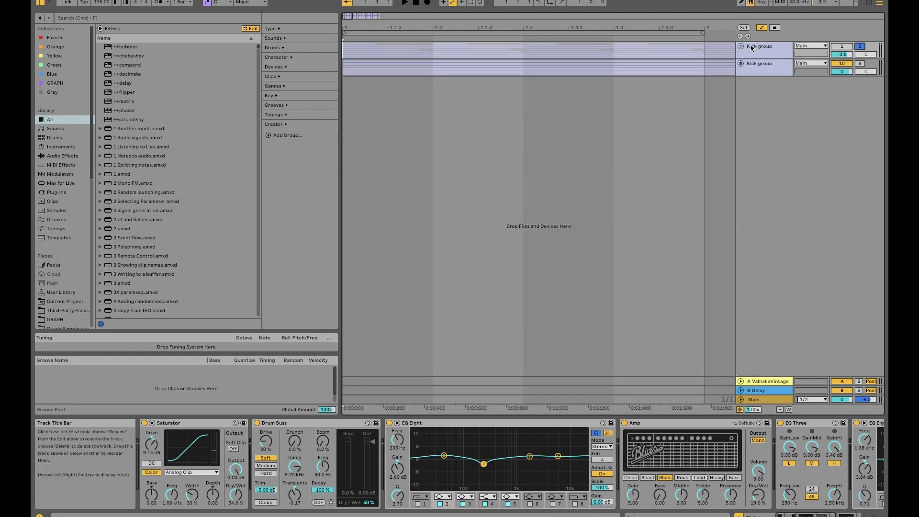
Step: Play the first Kick group on its own, and solo and play the second Kick group for comparison
key(space)
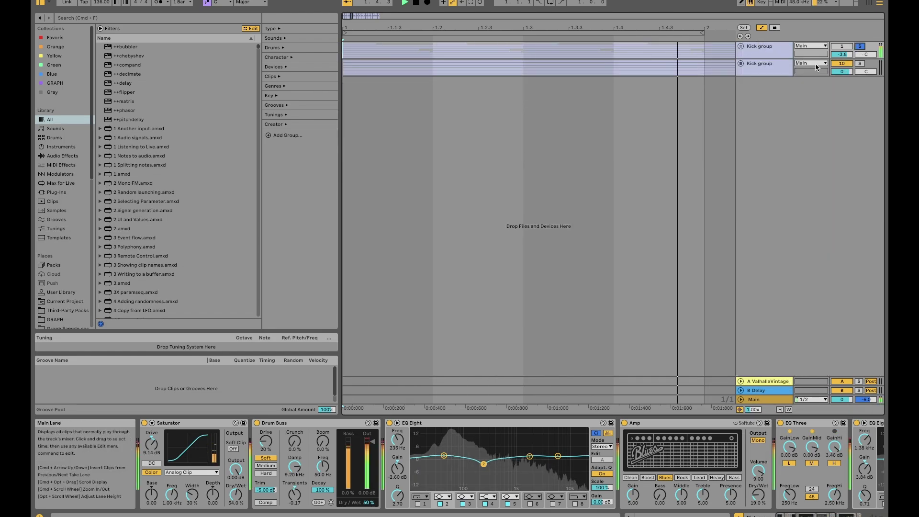
key(space)
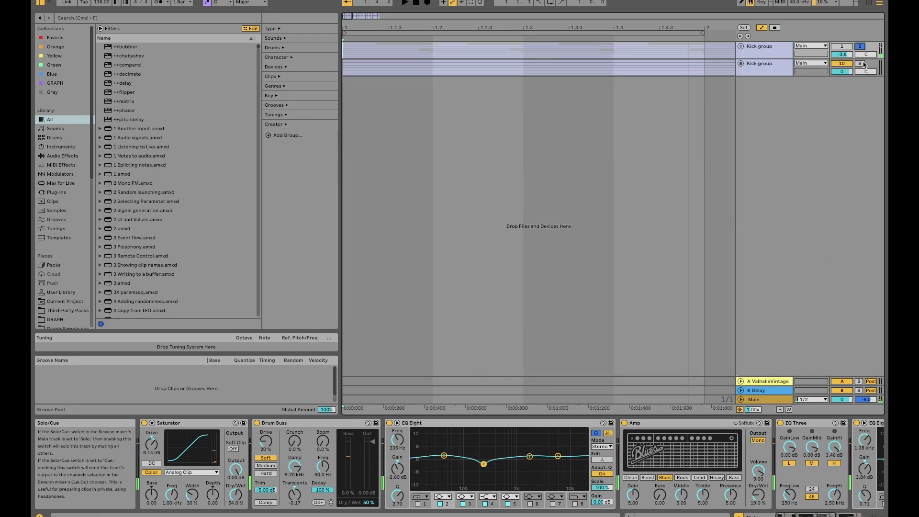
click(860, 63)
key(space)
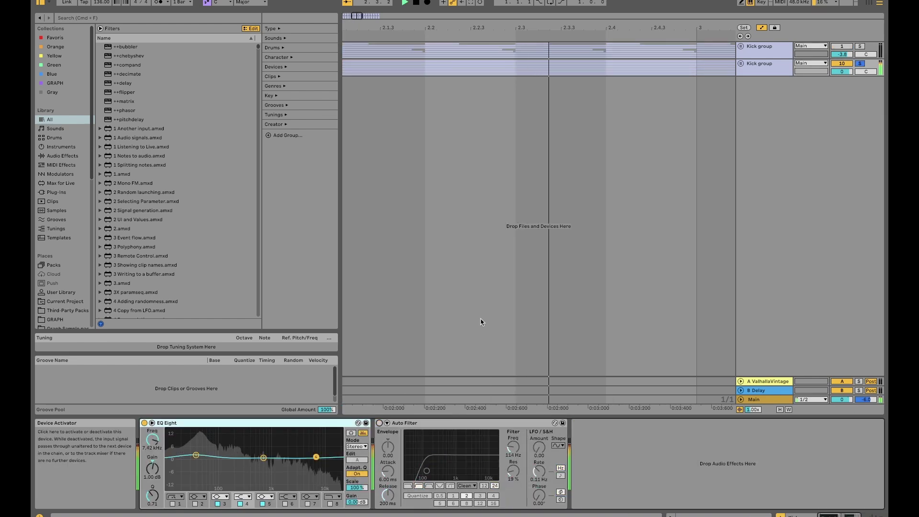
Step: Inspect the device chains of tracks 9, 2 and 6 within the first Kick group
key(minus)
key(minus)
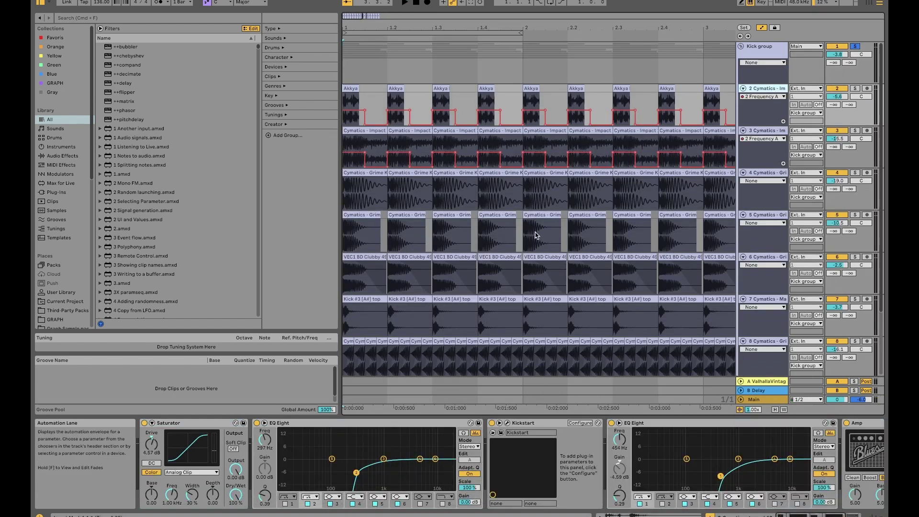
scroll(536, 234, down, 3)
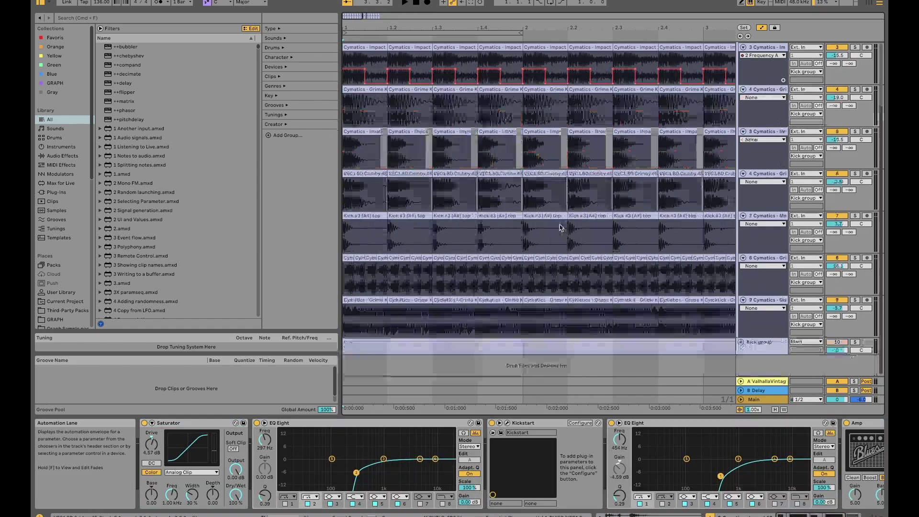
click(762, 299)
scroll(779, 232, up, 3)
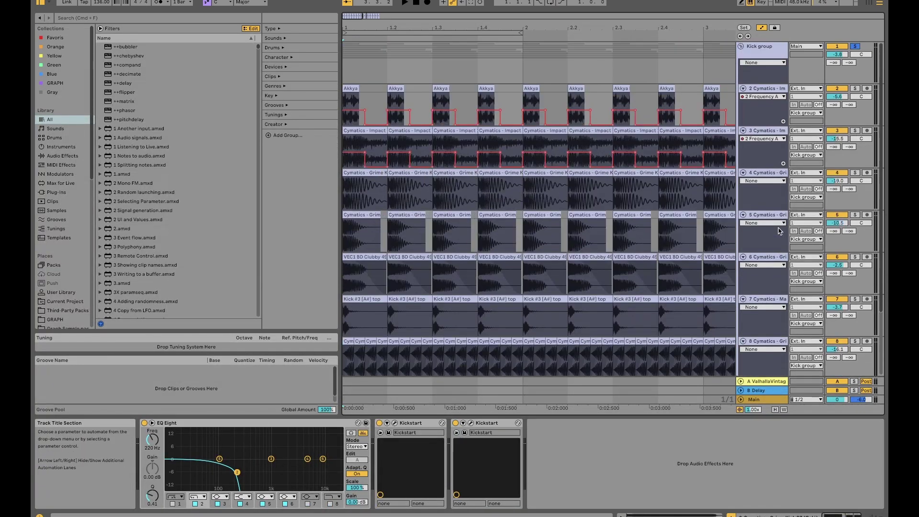
click(779, 90)
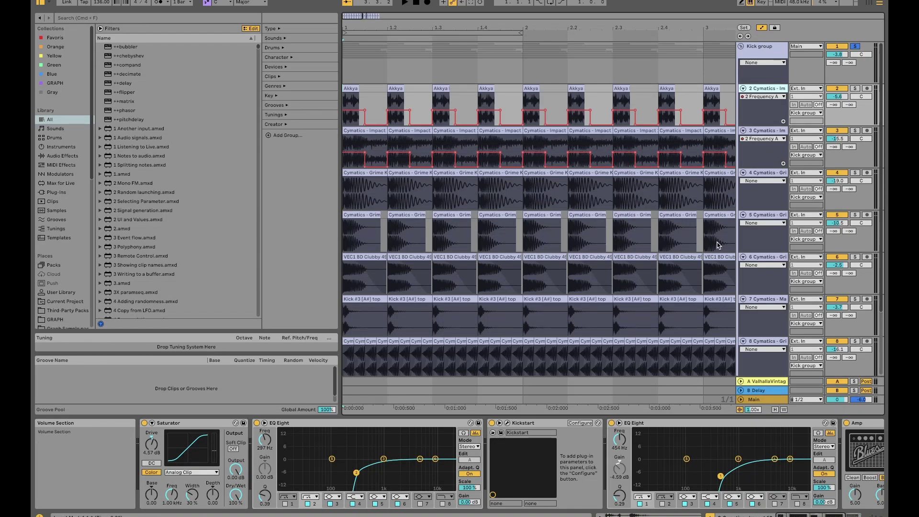
click(730, 271)
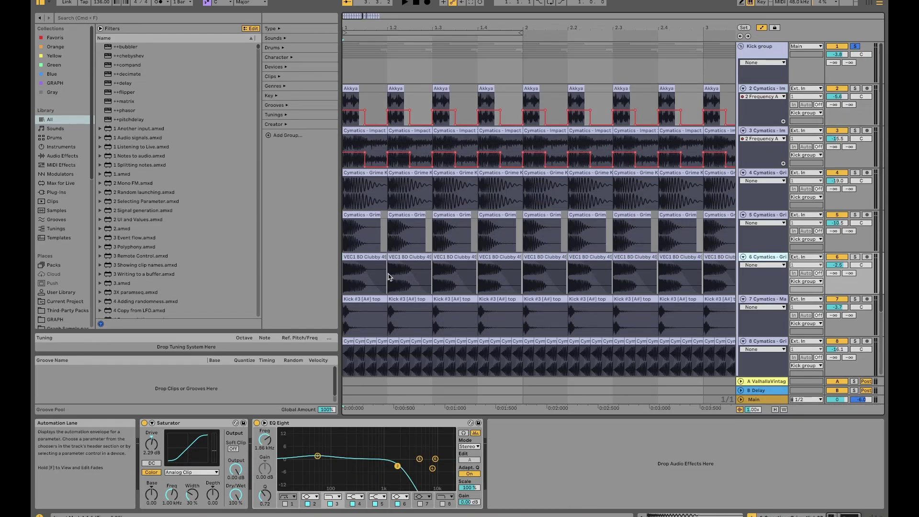
Step: Solo track 6 with the VEC1 BD Clubby 49 kick and listen to it
scroll(388, 277, down, 3)
click(379, 211)
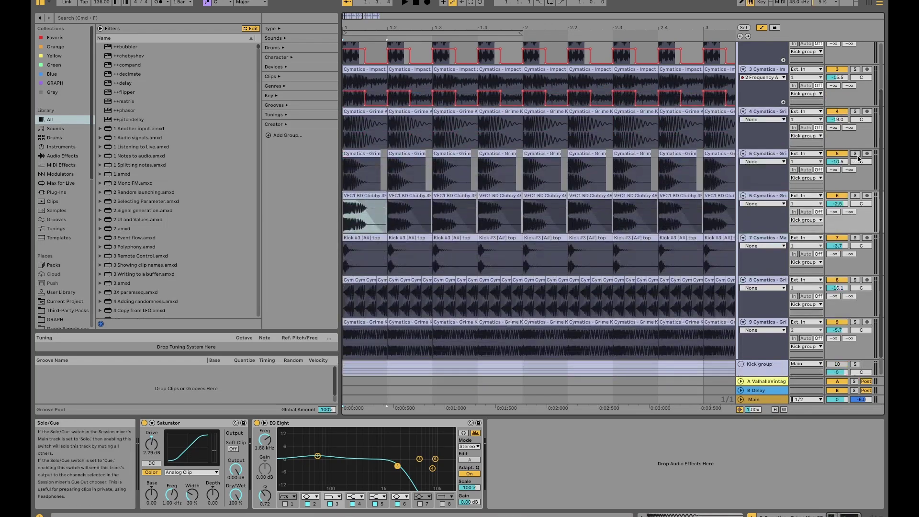
key(space)
scroll(856, 205, up, 3)
click(854, 257)
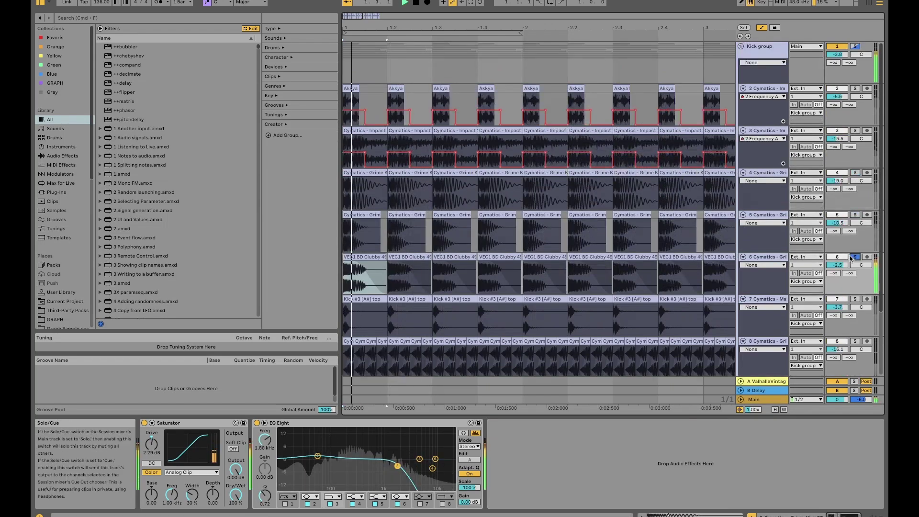
scroll(615, 293, down, 4)
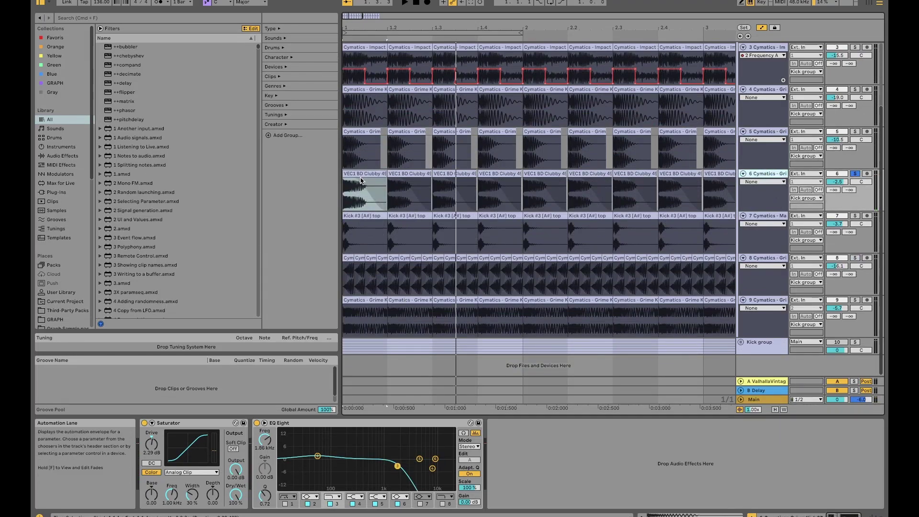
Step: Loop the first beat around the first VEC1 BD Clubby 49 clip and play it
scroll(361, 181, up, 5)
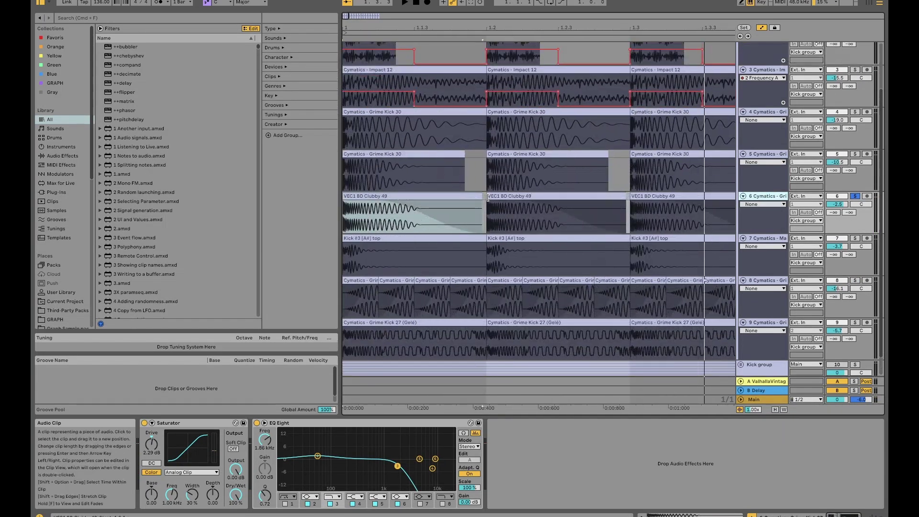
drag(486, 200, 333, 199)
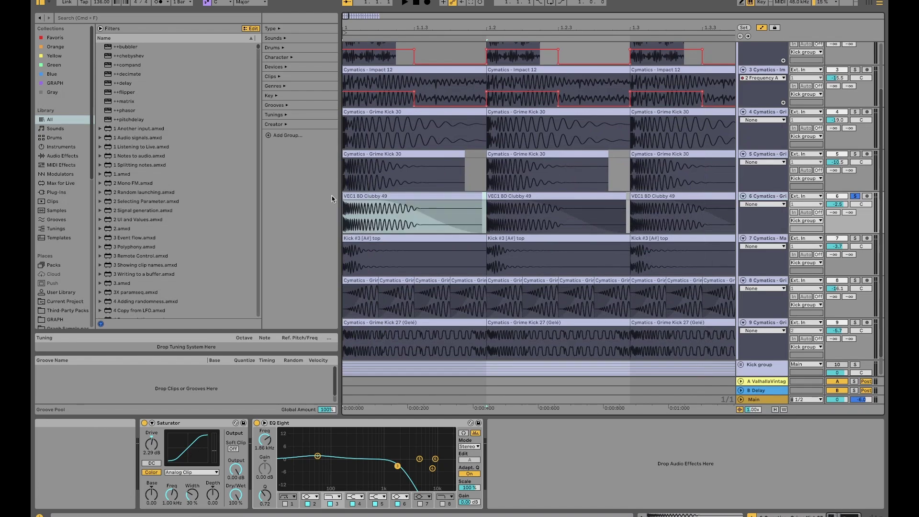
key(super+l)
key(space)
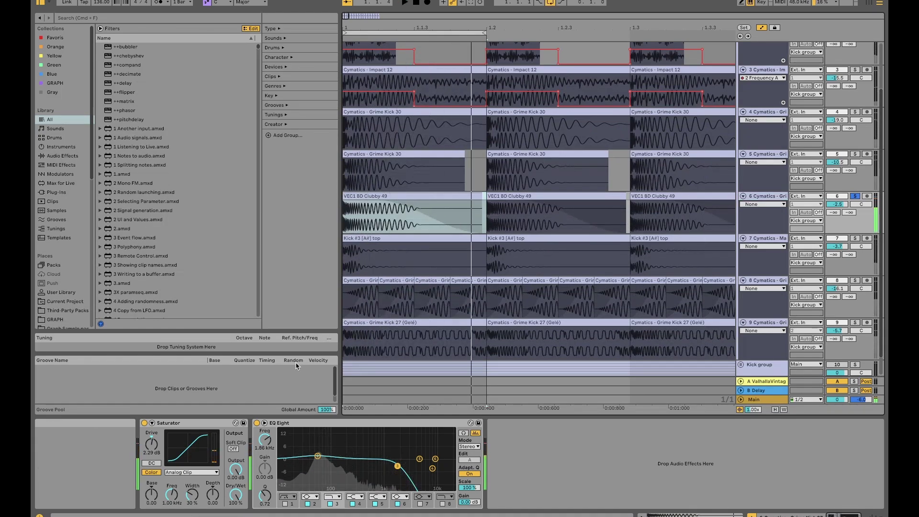
Step: Bypass EQ Eight and Saturator on track 6 and play the looped kick without effects
click(257, 423)
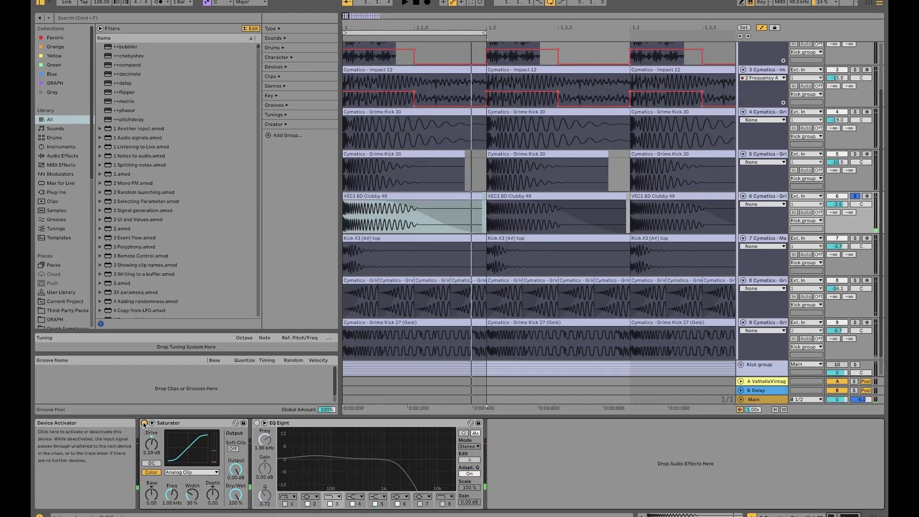
click(144, 422)
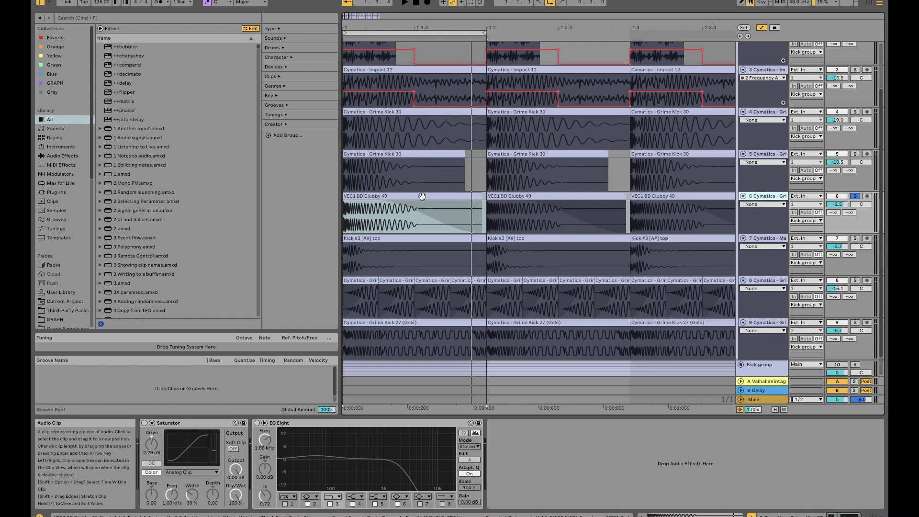
key(space)
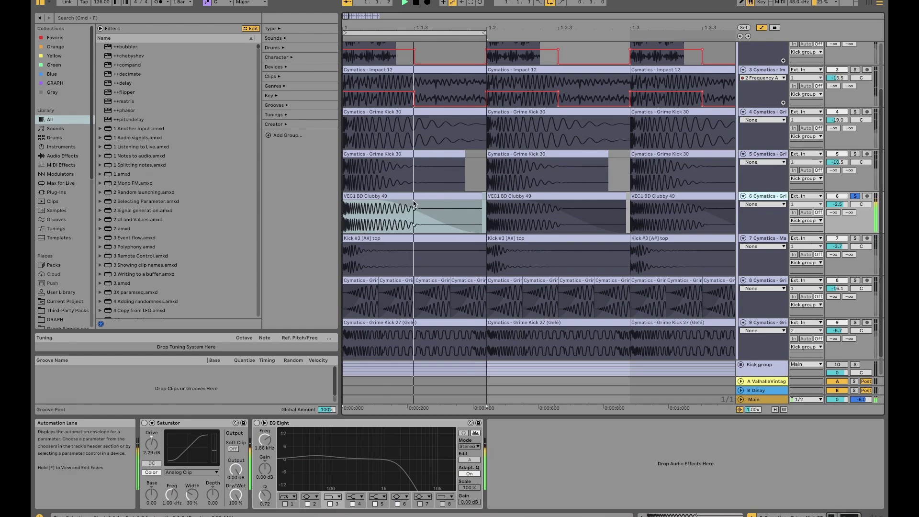
Step: Re-enable Saturator and EQ Eight one after the other on track 6, listening to the looped kick with each added
click(144, 423)
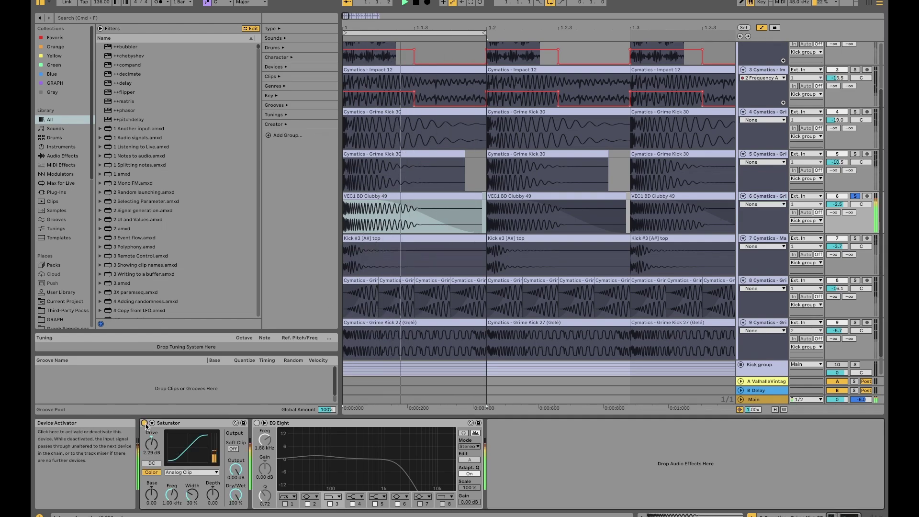
key(space)
scroll(393, 285, up, 3)
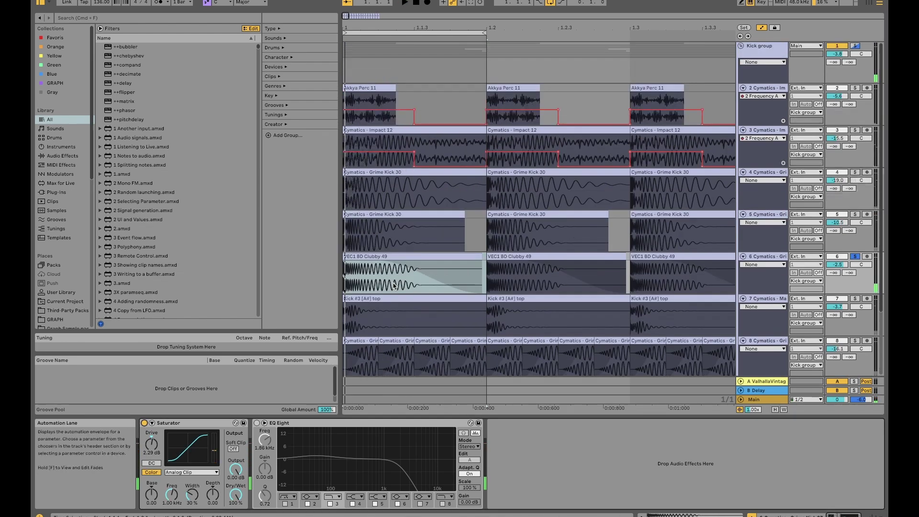
scroll(409, 282, down, 3)
scroll(411, 281, up, 3)
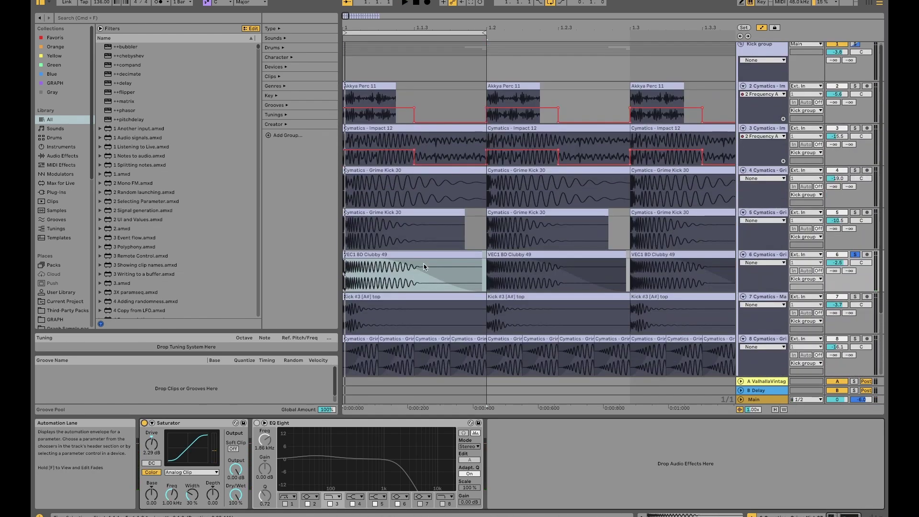
click(256, 425)
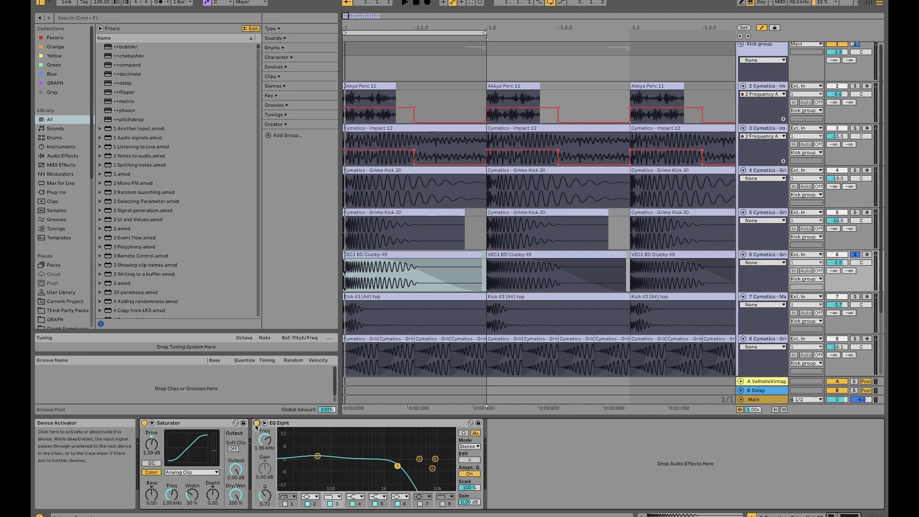
key(space)
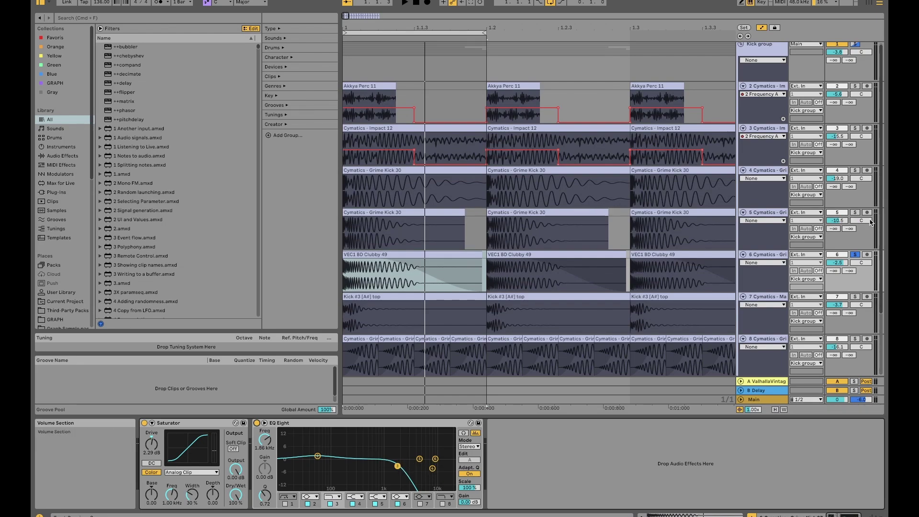
Step: Solo track 9 with the Cymatics - Grime Kick 27 (Gelé) clips and listen to the looped rumble layer
scroll(761, 244, down, 1)
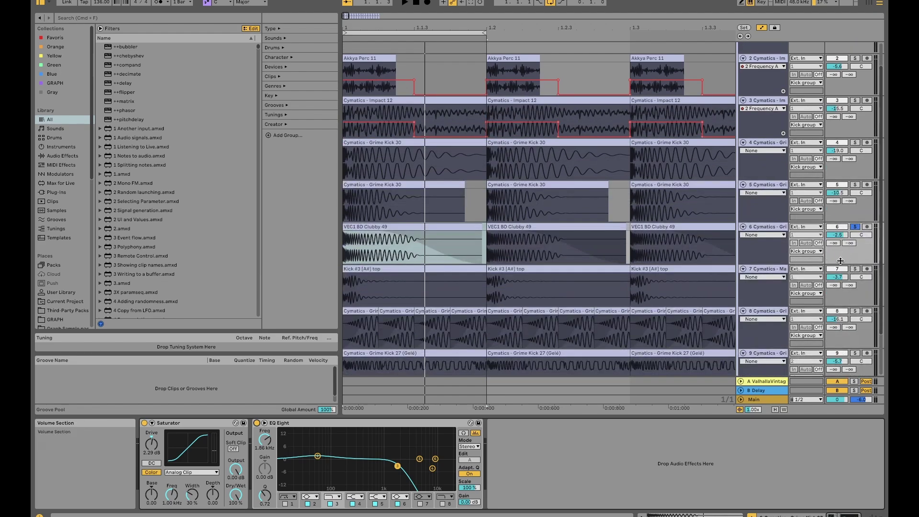
scroll(765, 271, down, 2)
click(763, 263)
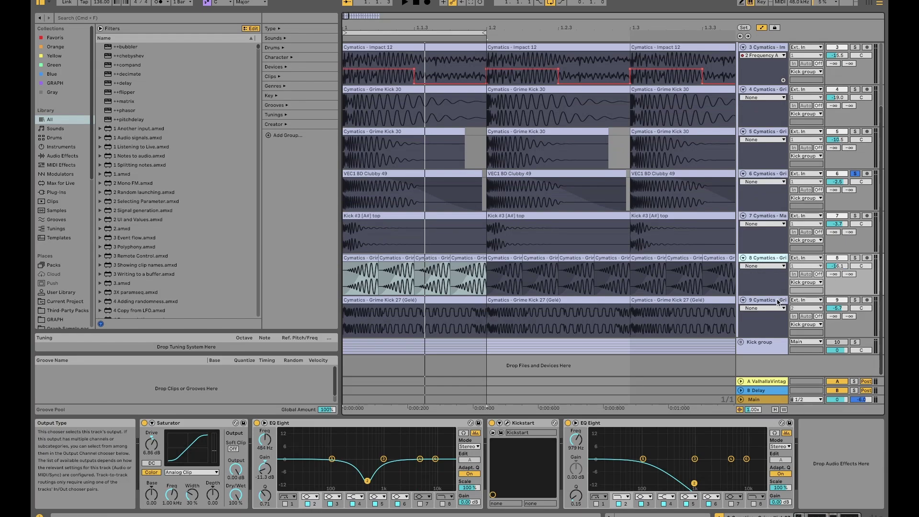
key(shift+Down)
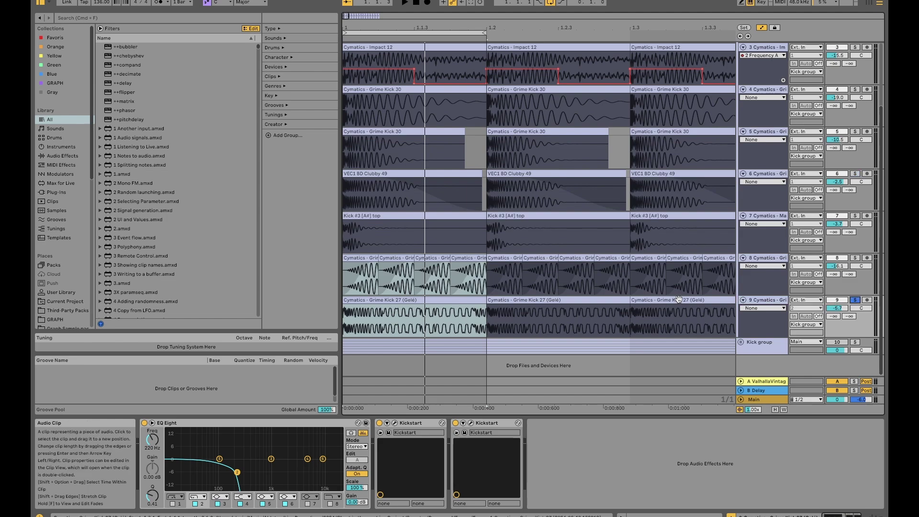
key(space)
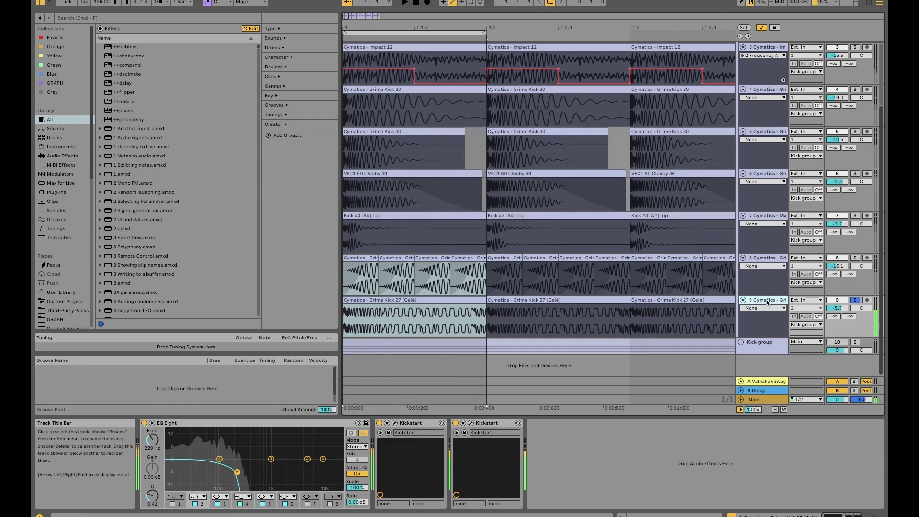
Step: Insert an empty audio track directly below track 8 in the kick group
right_click(771, 259)
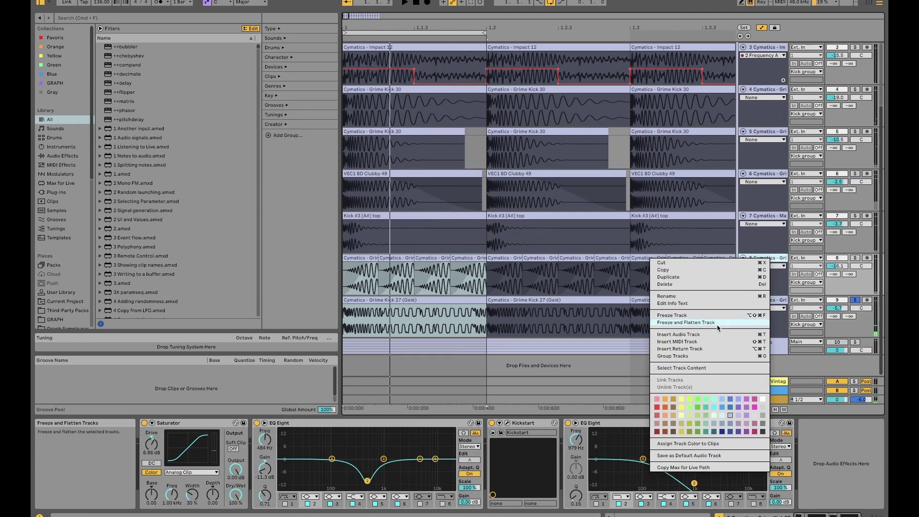
click(748, 334)
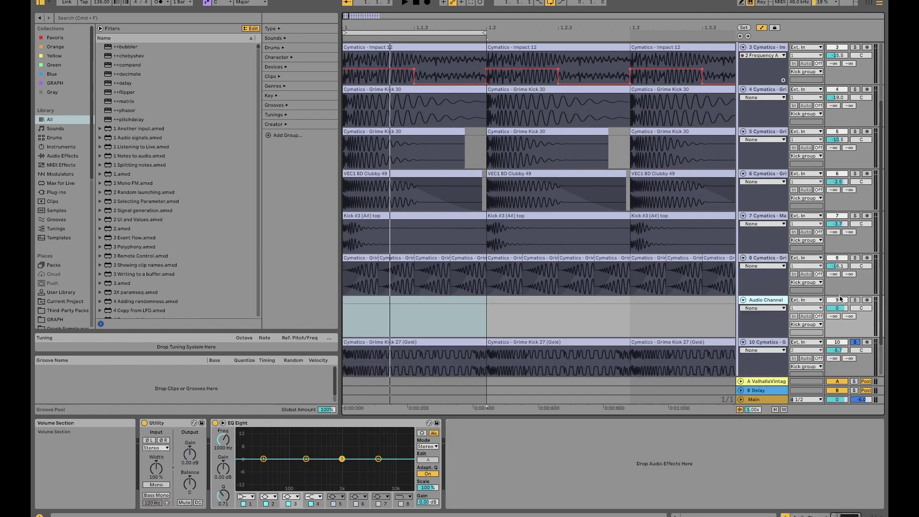
Step: Search the browser for "grime kick" and place Cymatics - Grime Kick 27.wav at the start of the new audio track
click(178, 19)
text(grime kick)
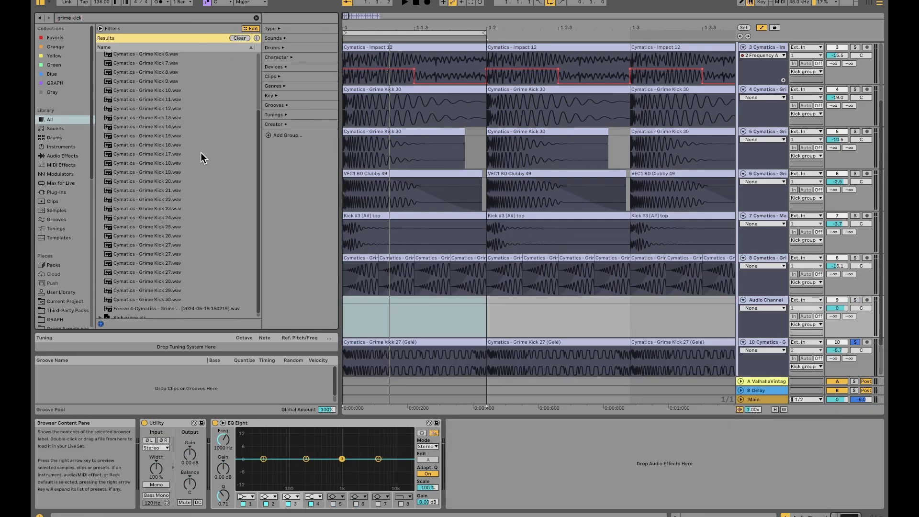
scroll(158, 241, down, 3)
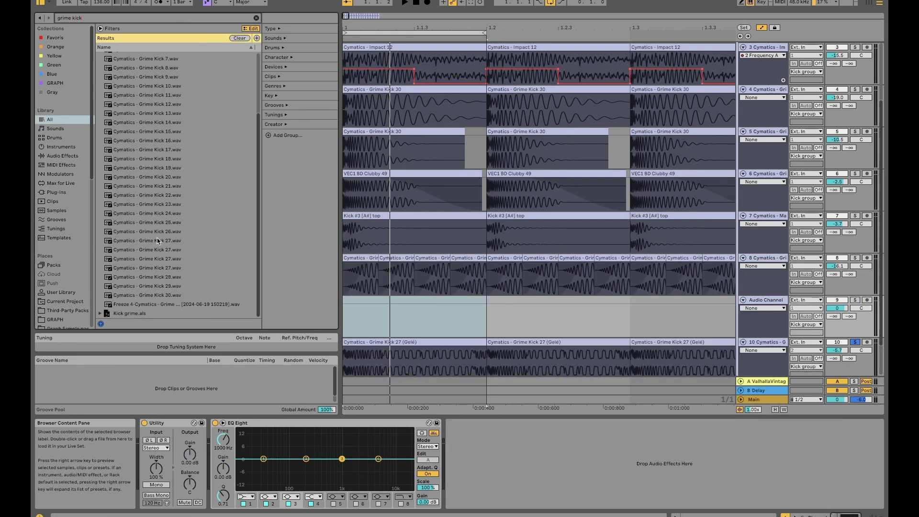
click(157, 243)
drag(377, 287, 364, 318)
Step: Solo the new audio track and replace its clip with a copy of track 6's first VEC1 BD Clubby 49 clip, deleting the leftover end
click(855, 300)
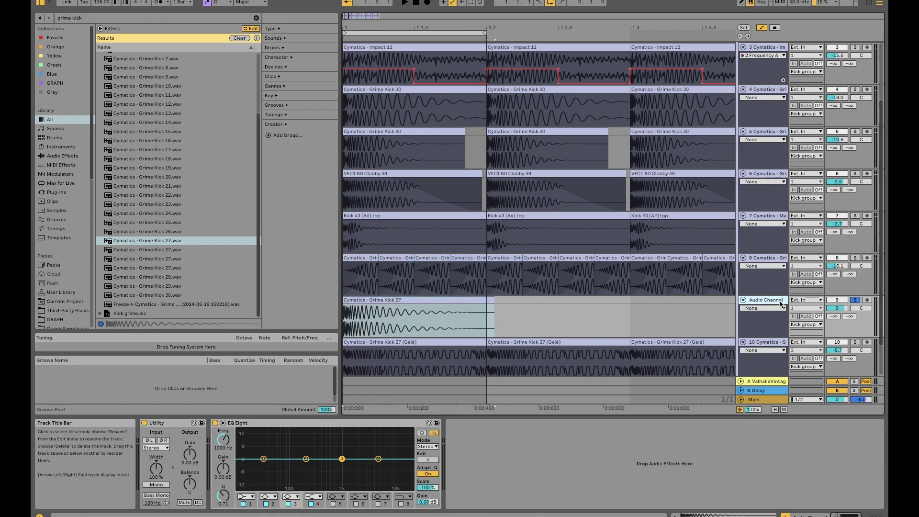
click(374, 177)
click(377, 299)
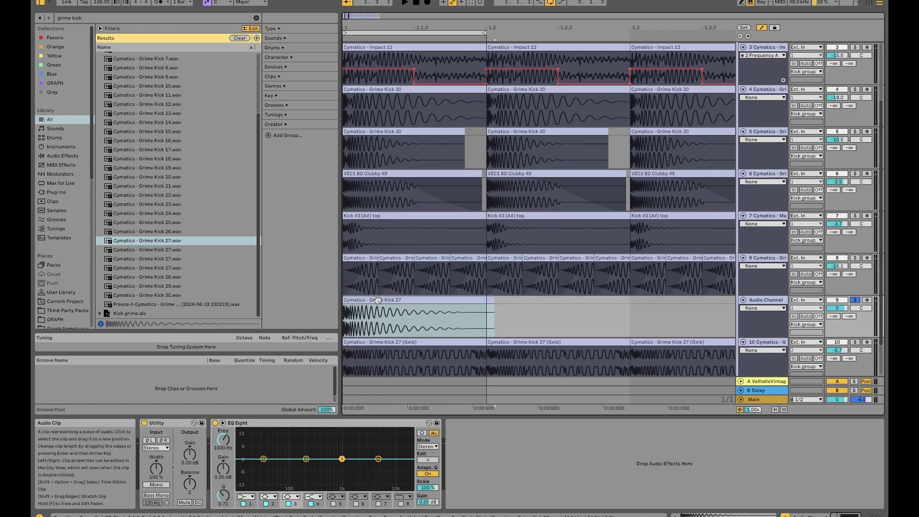
key(super+v)
click(490, 298)
key(Delete)
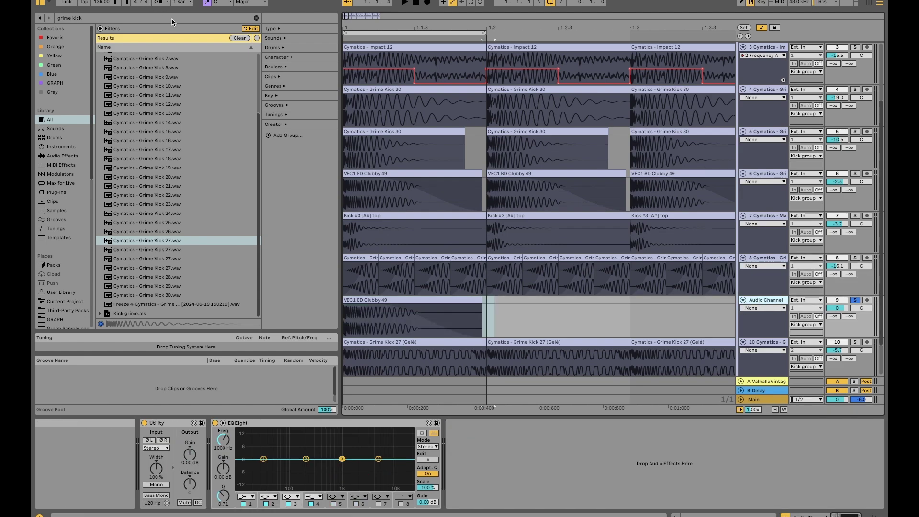
Step: Find the Amp effect in the browser, add it after EQ Eight on the new audio track and set its type to Heavy
click(172, 21)
text(zmp)
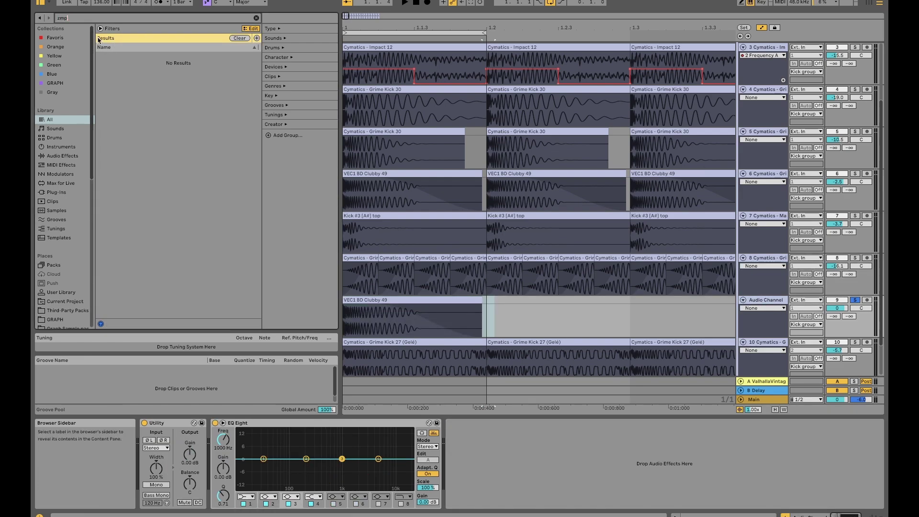
key(BackSpace)
key(BackSpace)
key(BackSpace)
text(amp)
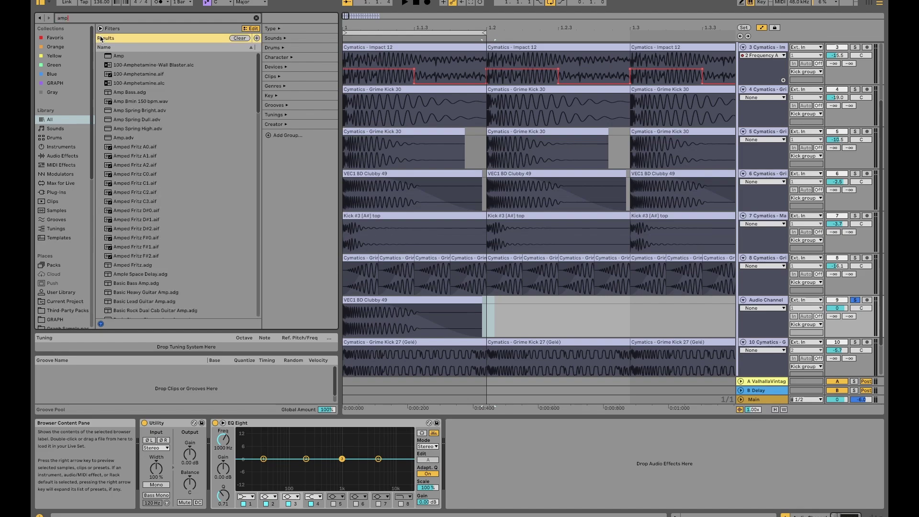
double_click(114, 56)
click(543, 477)
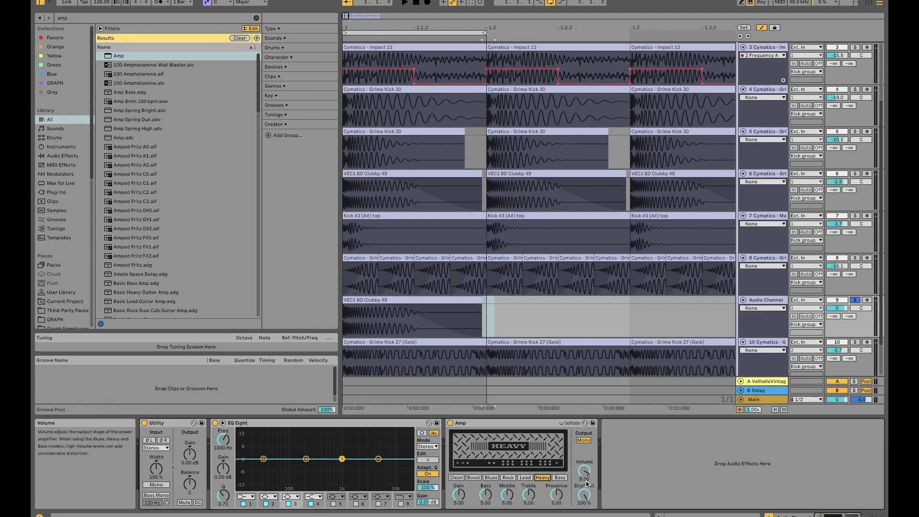
Step: Add Convolution Reverb after Amp, set its Dry/Wet to 67.3 % and play the looped kick
click(181, 19)
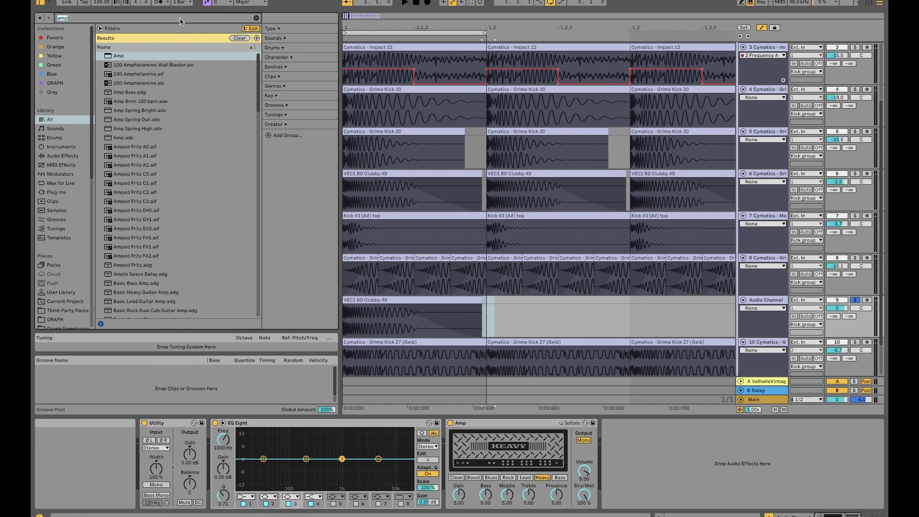
text(convoluti)
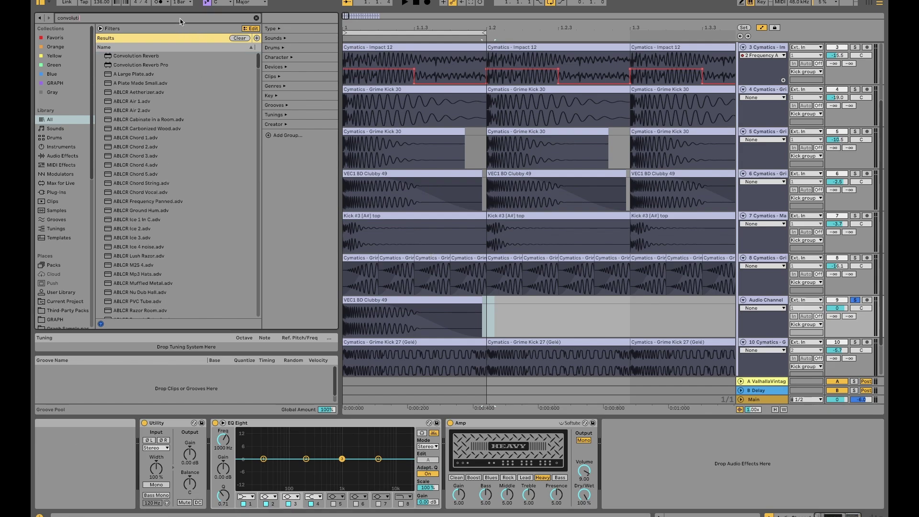
click(141, 55)
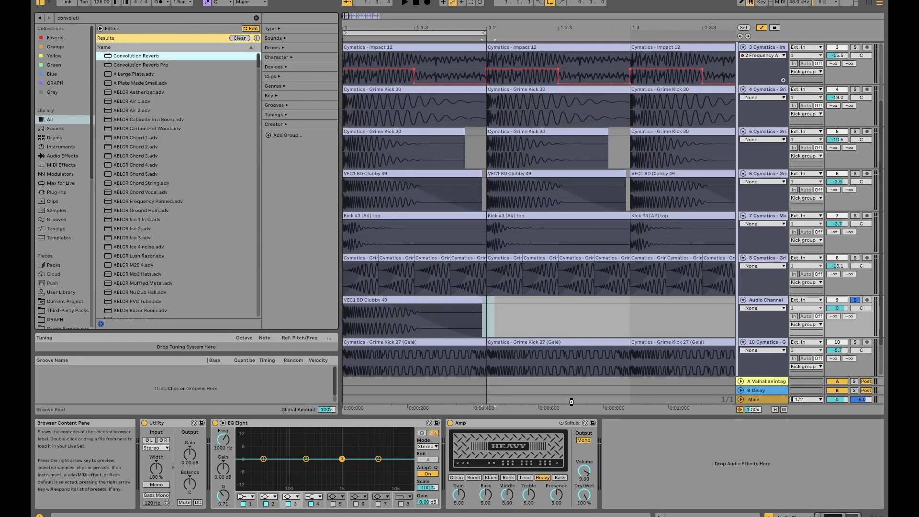
key(Return)
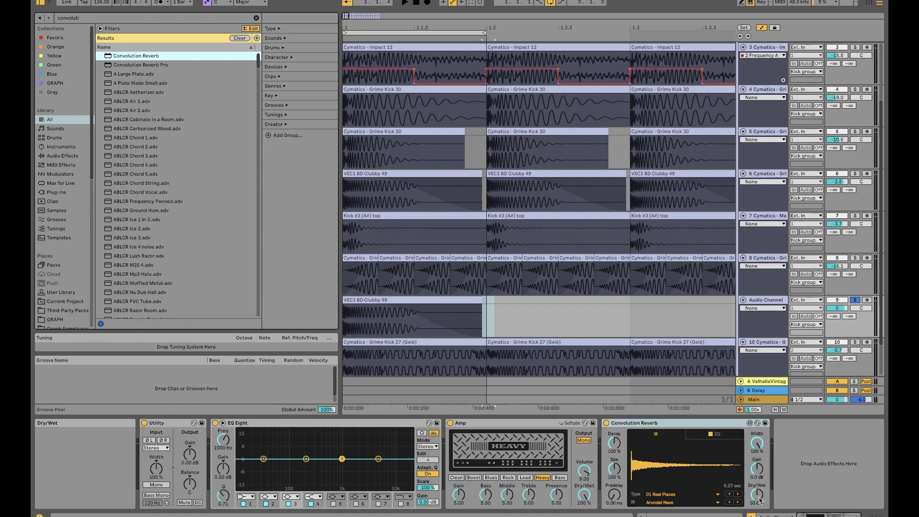
drag(760, 500, 805, 343)
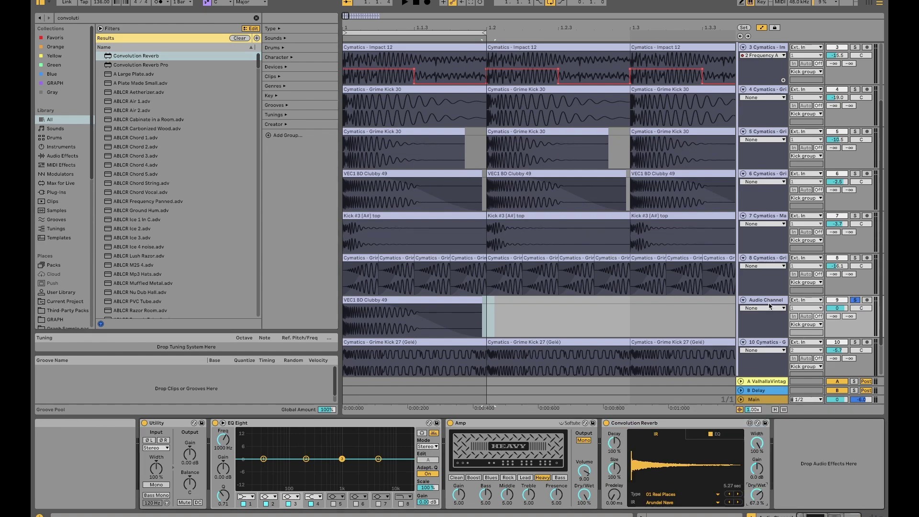
key(space)
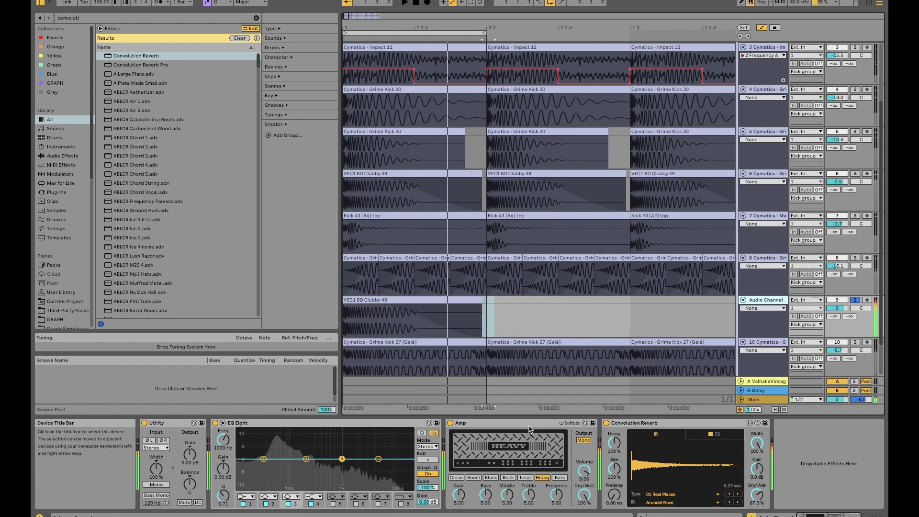
Step: Move Amp behind Convolution Reverb, raise the reverb's Dry/Wet and listen to the resulting rumble
drag(529, 427, 773, 428)
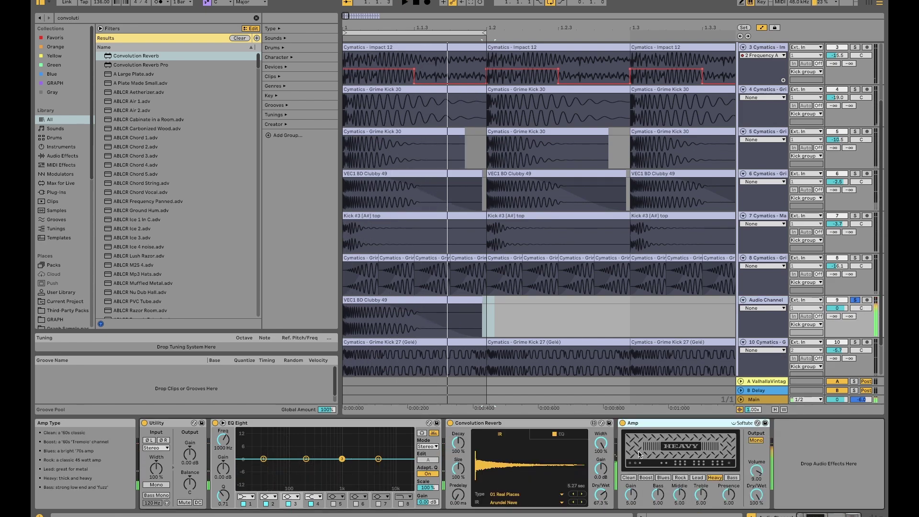
drag(601, 497, 746, 354)
key(space)
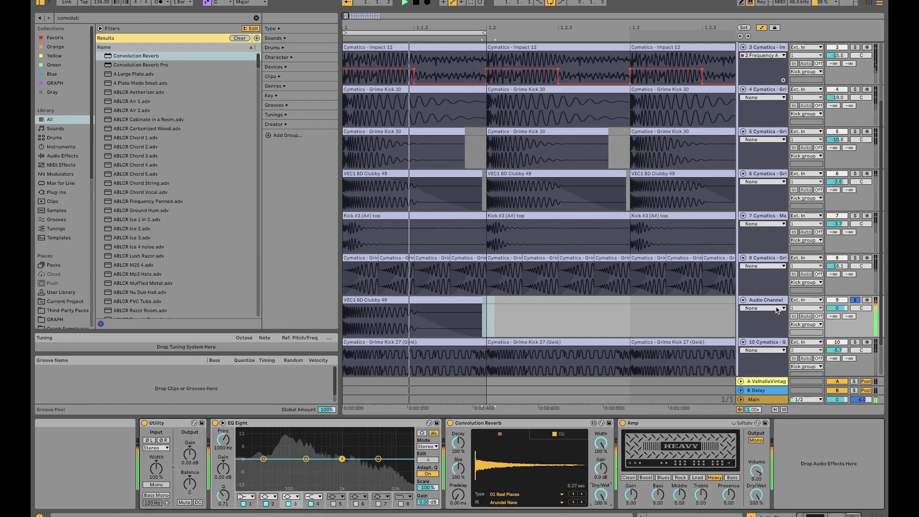
Step: Unsolo and deactivate the new audio track, and freeze and flatten it
click(856, 299)
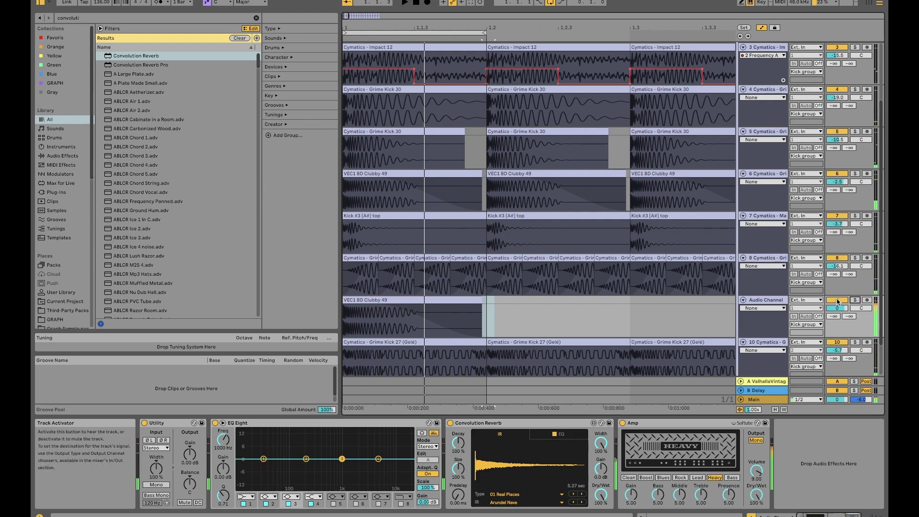
click(836, 301)
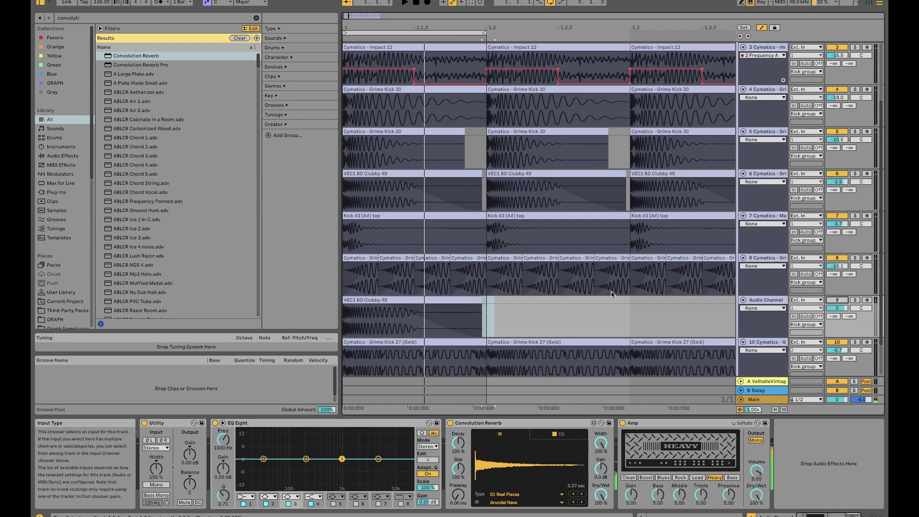
right_click(771, 303)
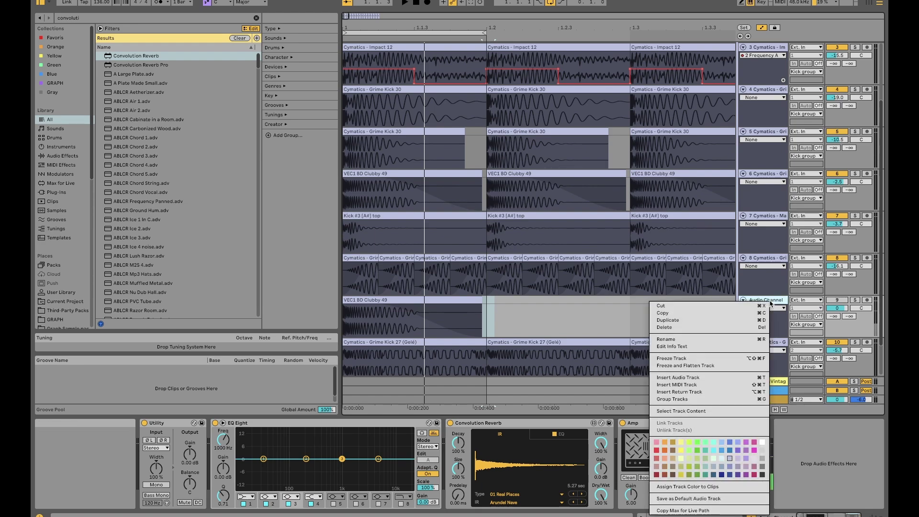
click(688, 366)
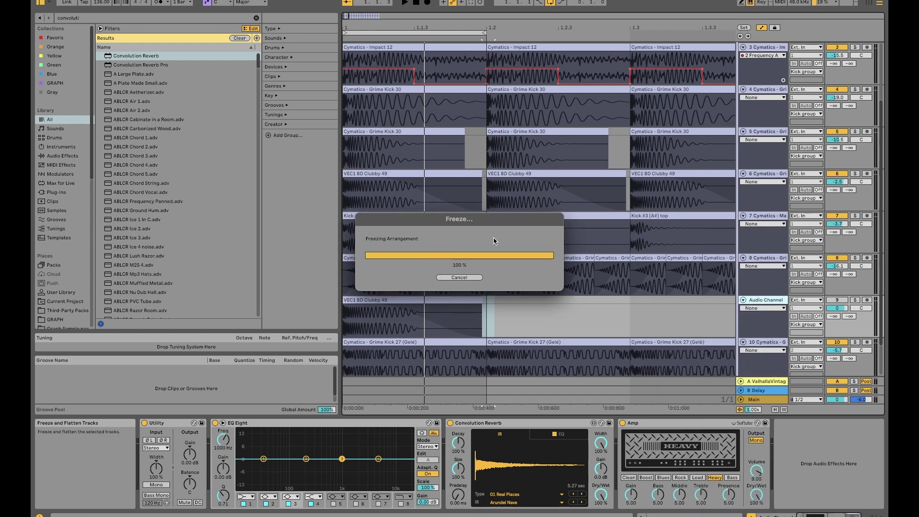
Step: Copy EQ Eight and both Kickstart devices from track 10 onto the flattened audio track and solo that track
click(449, 300)
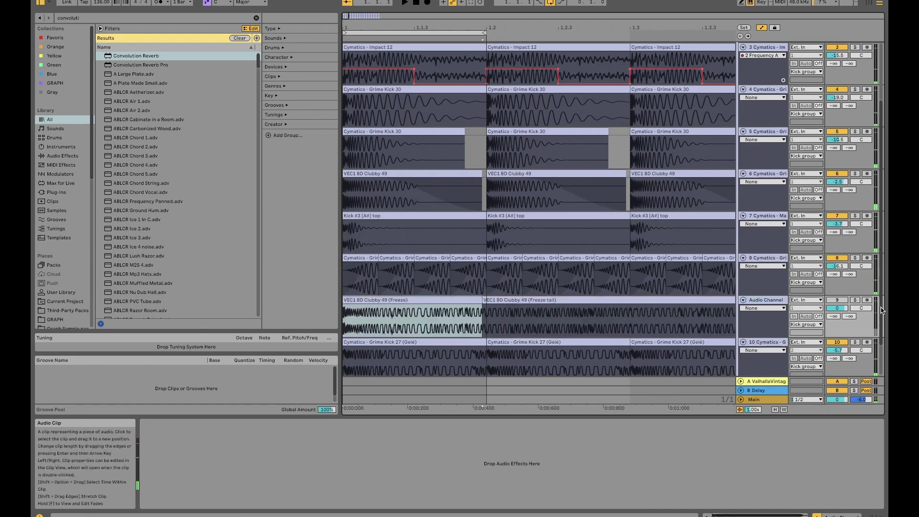
click(443, 355)
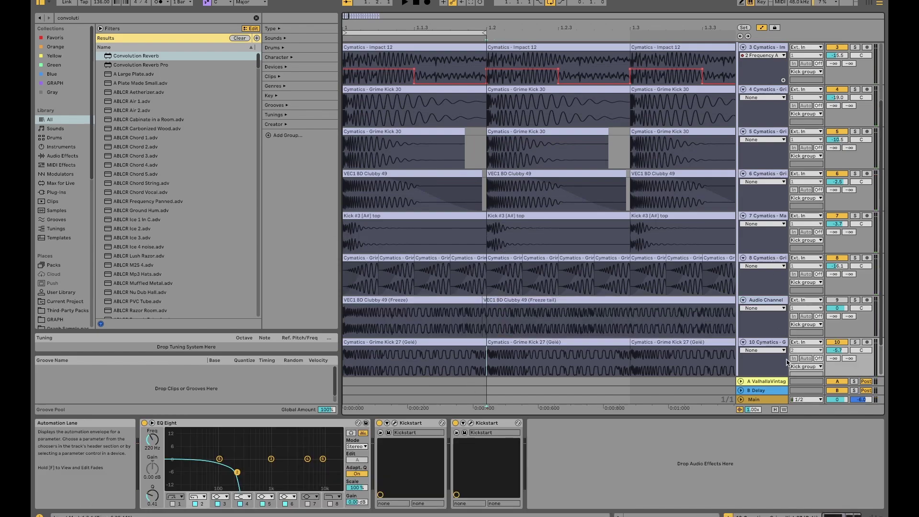
click(493, 423)
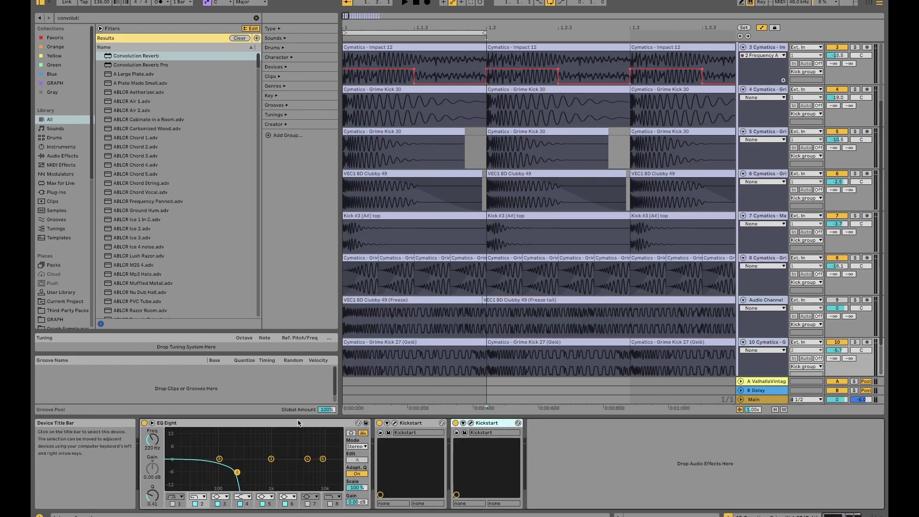
shift+click(281, 424)
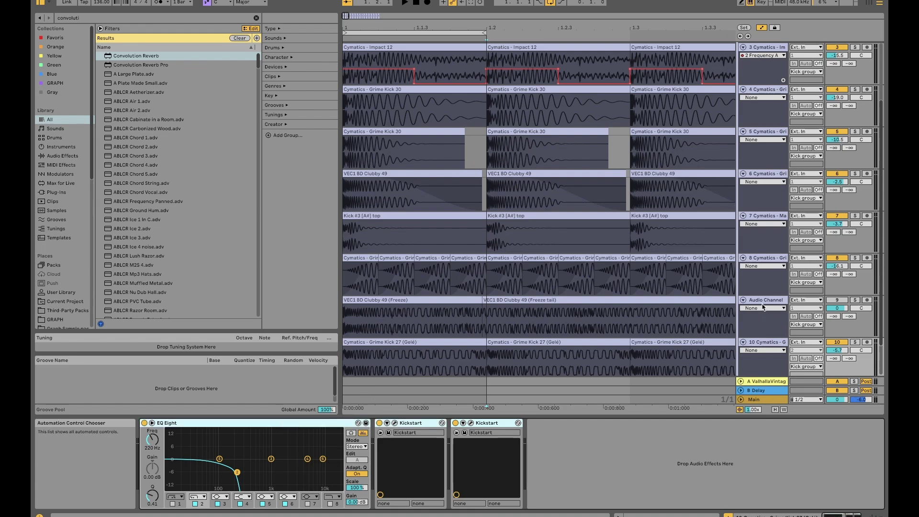
key(Delete)
key(ctrl+z)
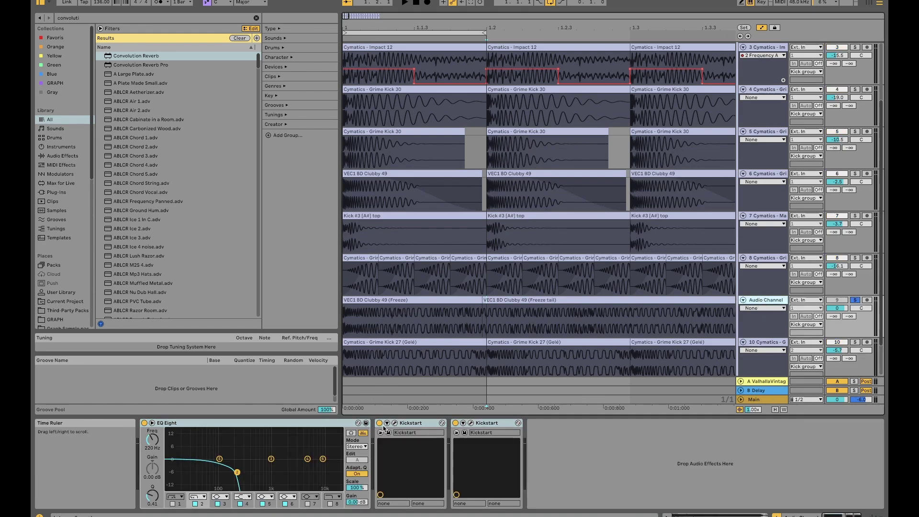
Step: Bypass both Kickstart devices on the flattened track, keep EQ Eight active and play the track
click(593, 444)
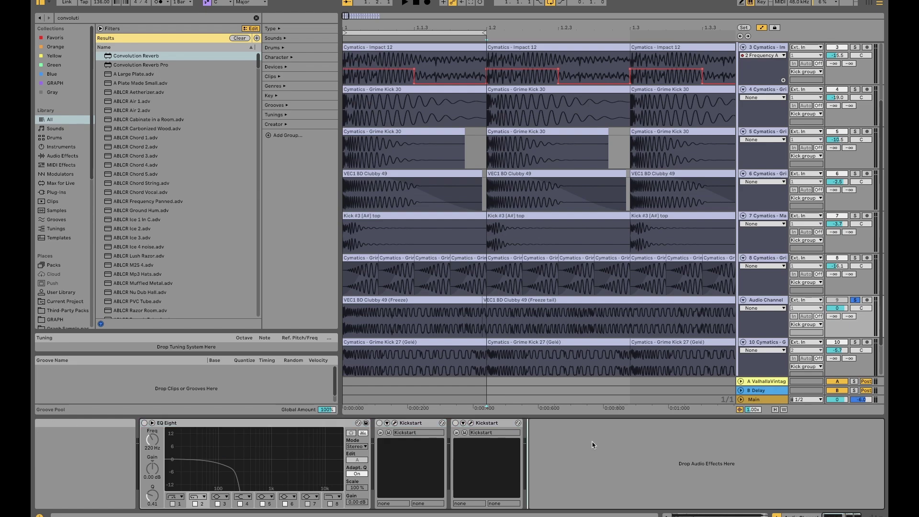
click(144, 423)
key(space)
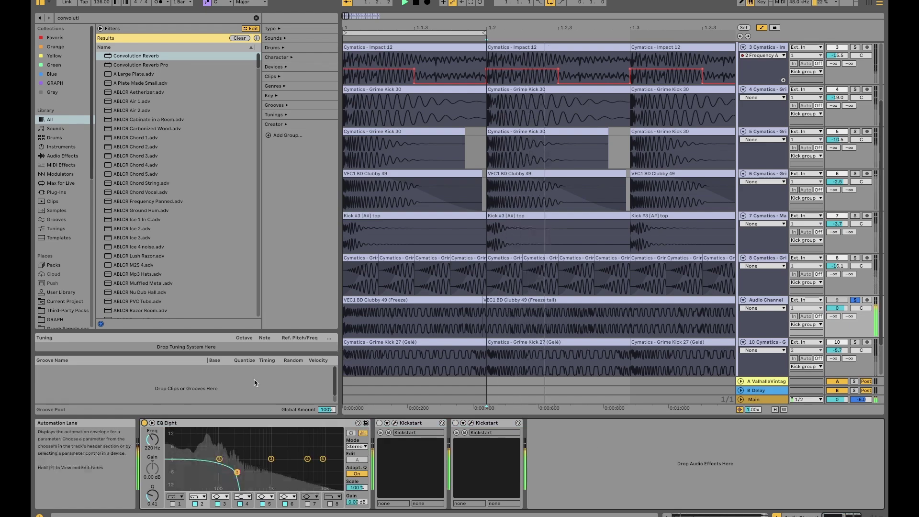
Step: Listen to the flattened VEC1 BD Clubby 49 (Freeze) clip from its start in the one-beat loop with only EQ Eight applied
scroll(395, 313, up, 1)
click(395, 314)
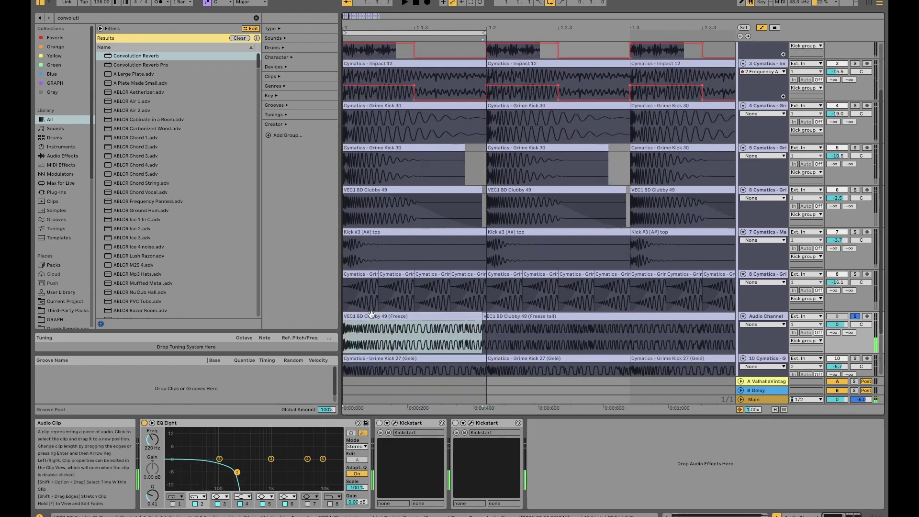
scroll(395, 314, down, 2)
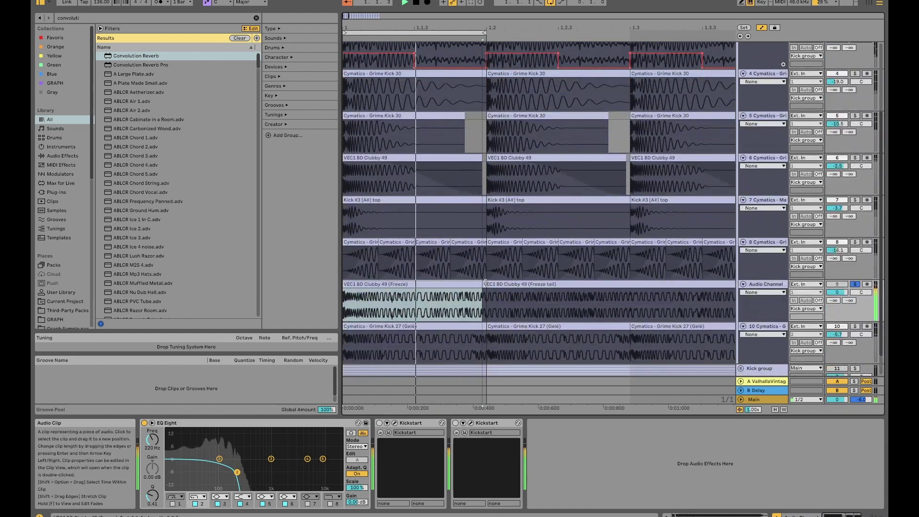
Step: Reactivate the first Kickstart on the flattened track and inspect the curve and mix settings of both Kickstart devices
click(379, 423)
click(394, 423)
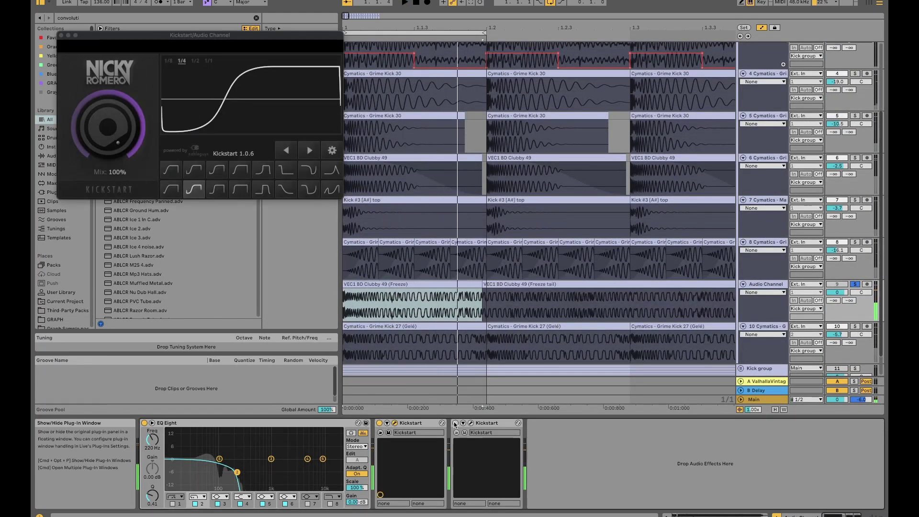
click(471, 423)
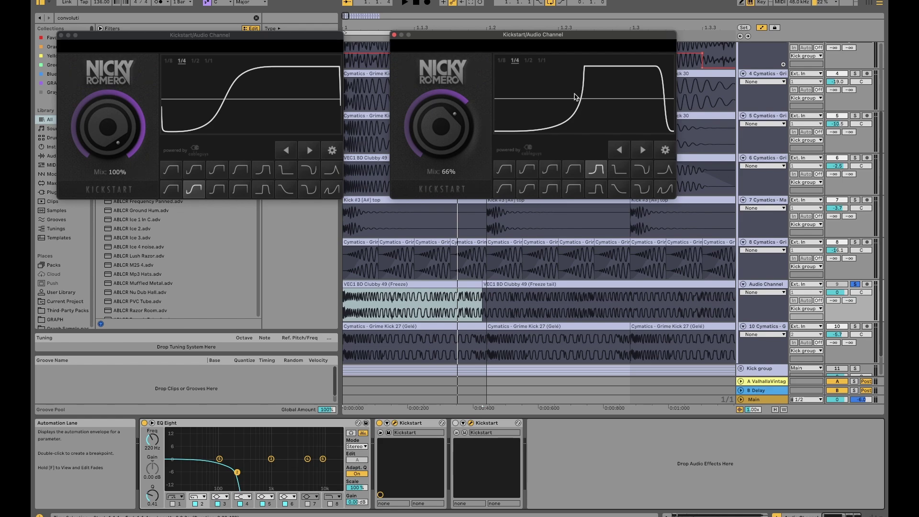
click(394, 35)
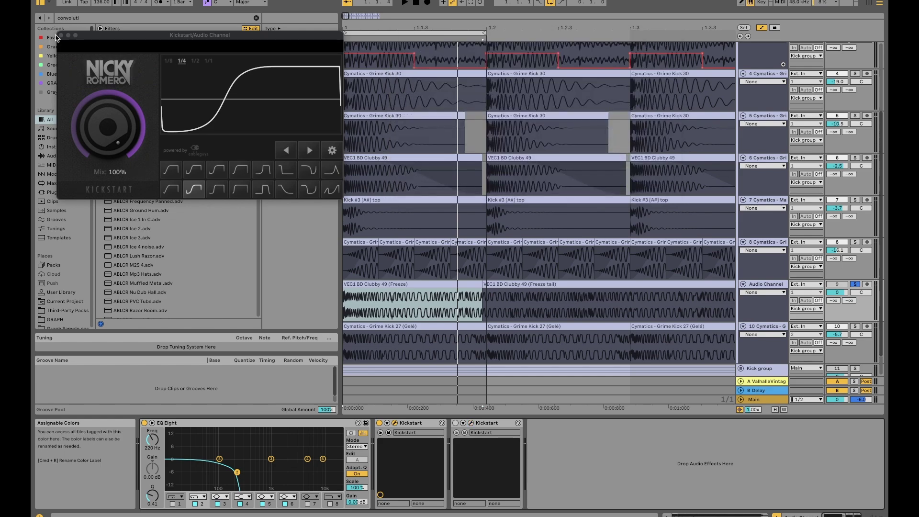
click(61, 34)
Step: Compare the flattened track with track 10 by soloing each during playback, and lower the flattened track's EQ Eight cutoff to 144 Hz
key(space)
click(854, 326)
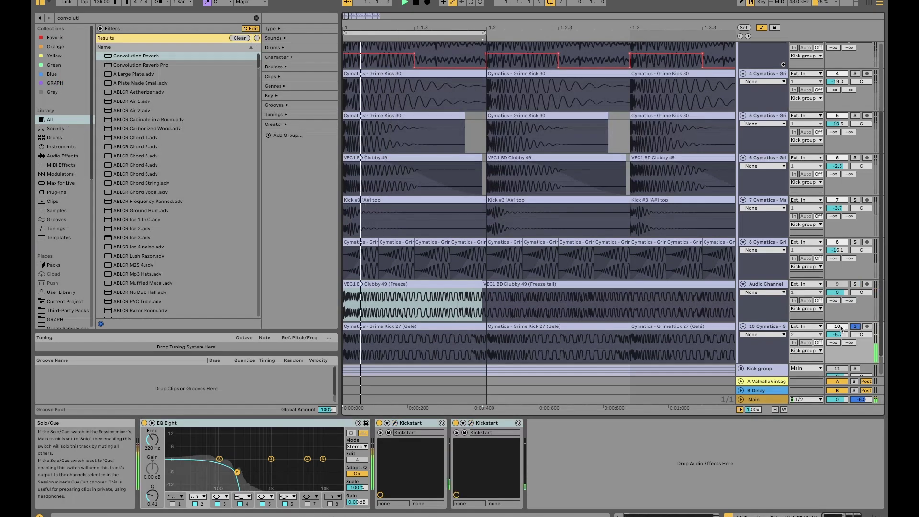
click(854, 284)
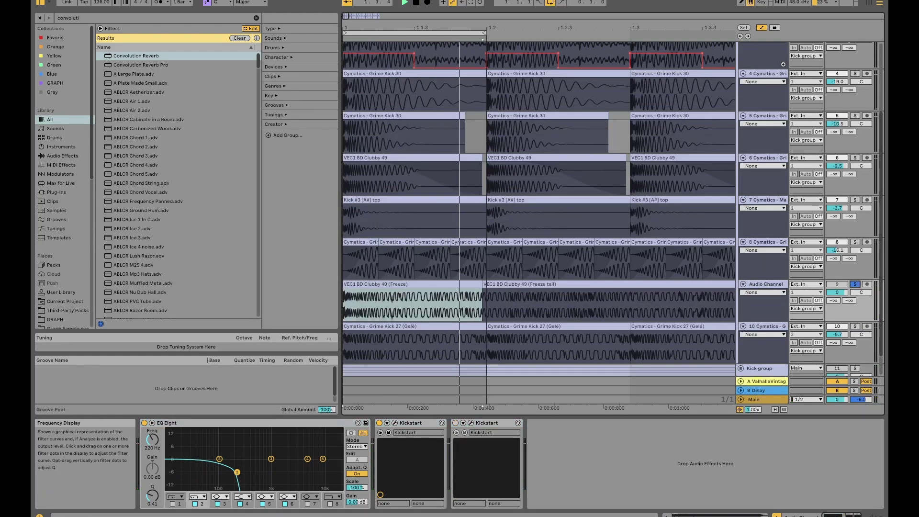
drag(237, 471, 227, 469)
key(space)
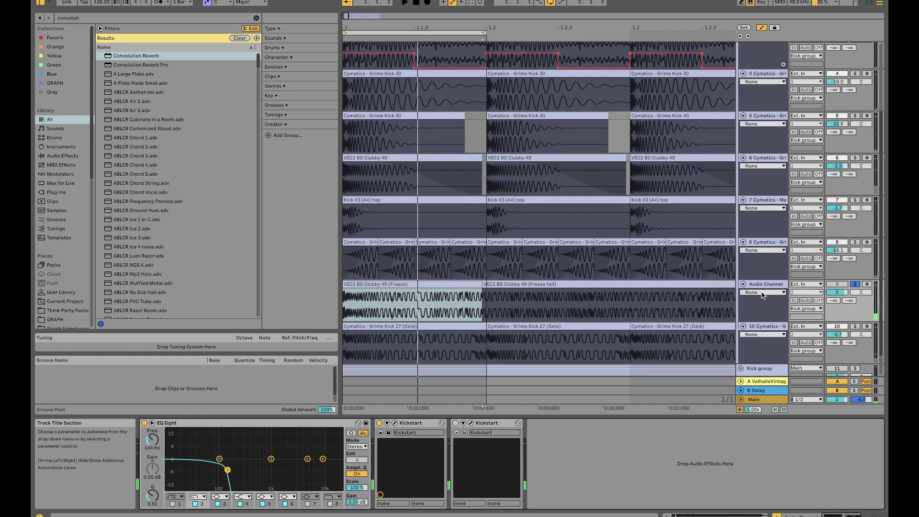
Step: Delete the flattened audio track and play track 8 soloed from its first clip
key(Delete)
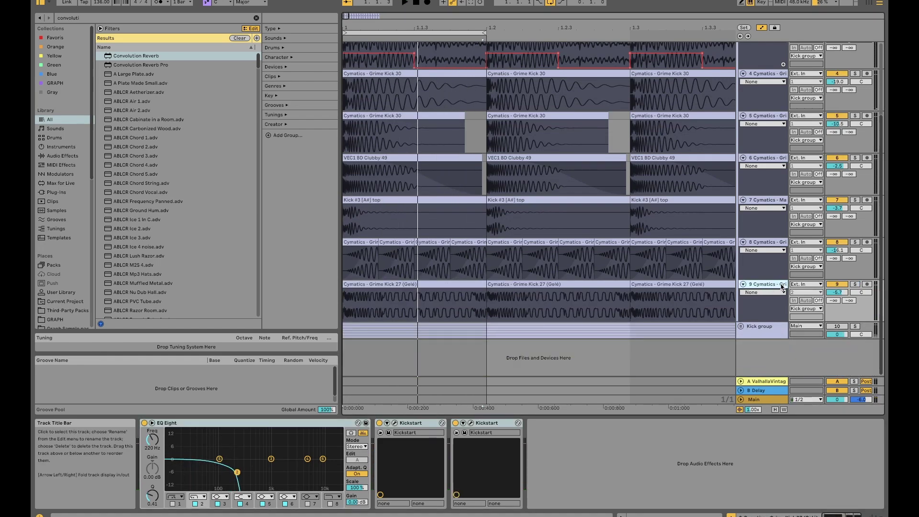
click(854, 241)
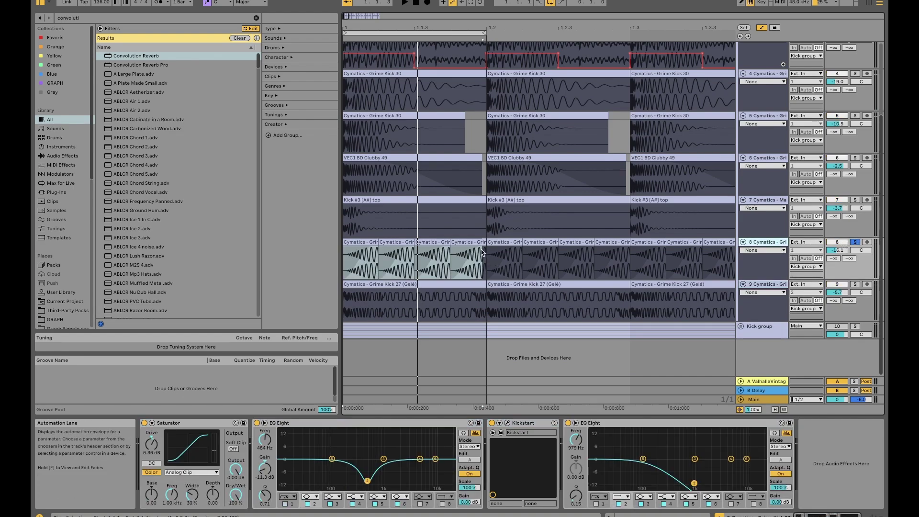
click(360, 250)
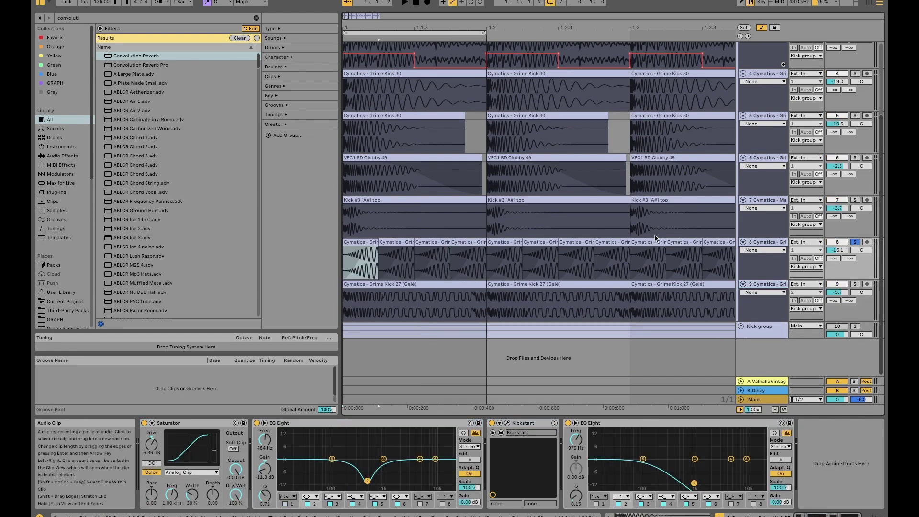
key(space)
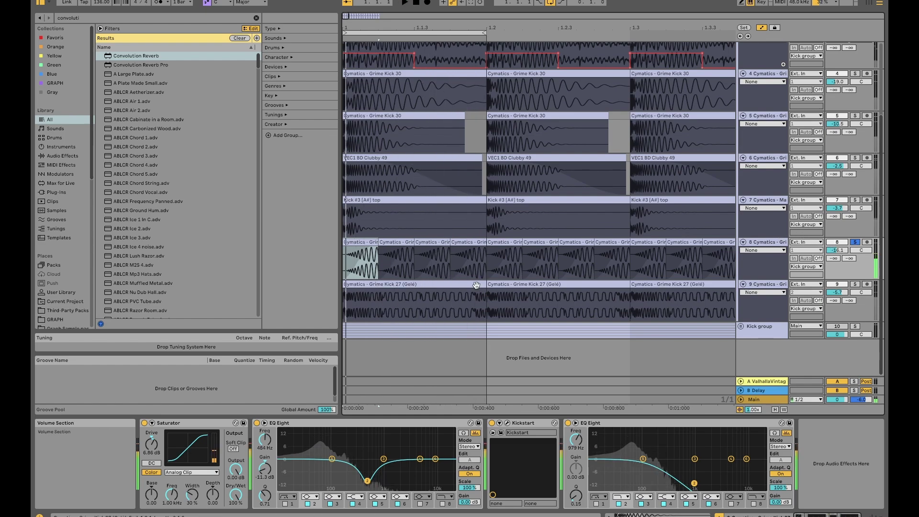
key(space)
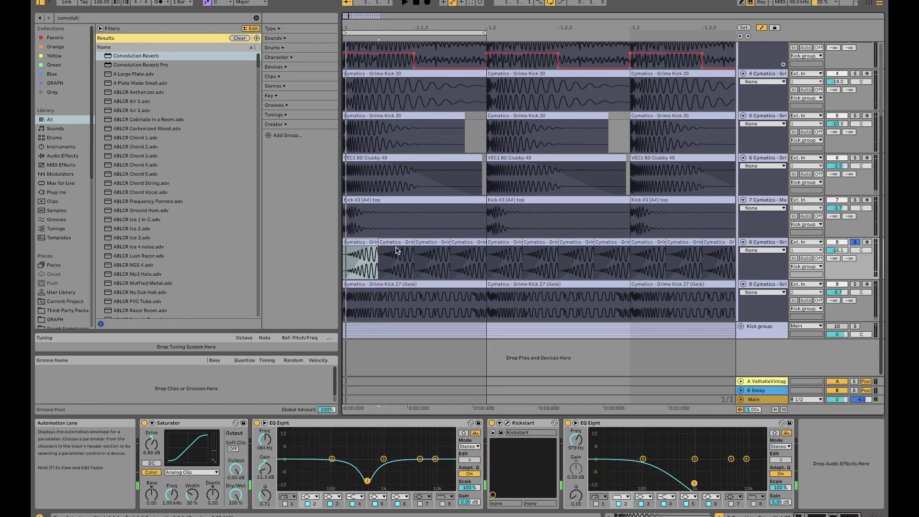
Step: Copy the first VEC1 BD Clubby 49 clip from track 6 to the start of track 8
click(391, 156)
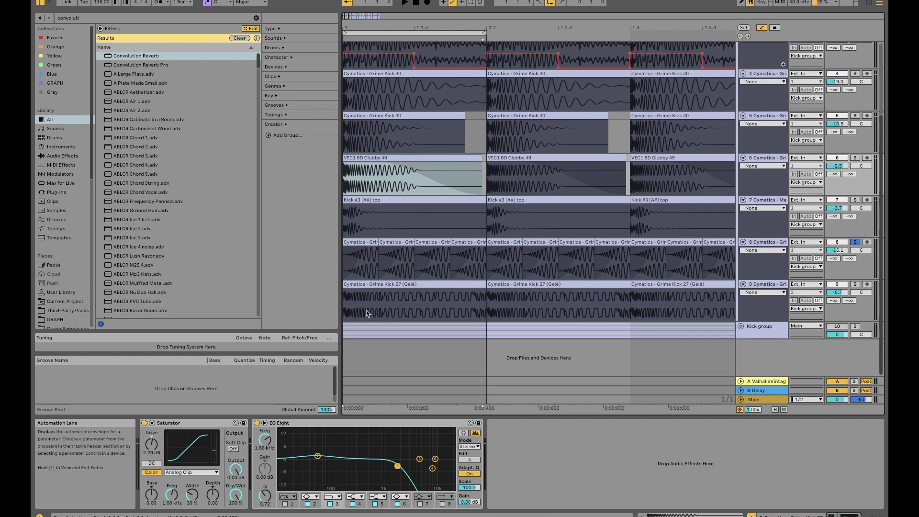
click(383, 294)
click(361, 254)
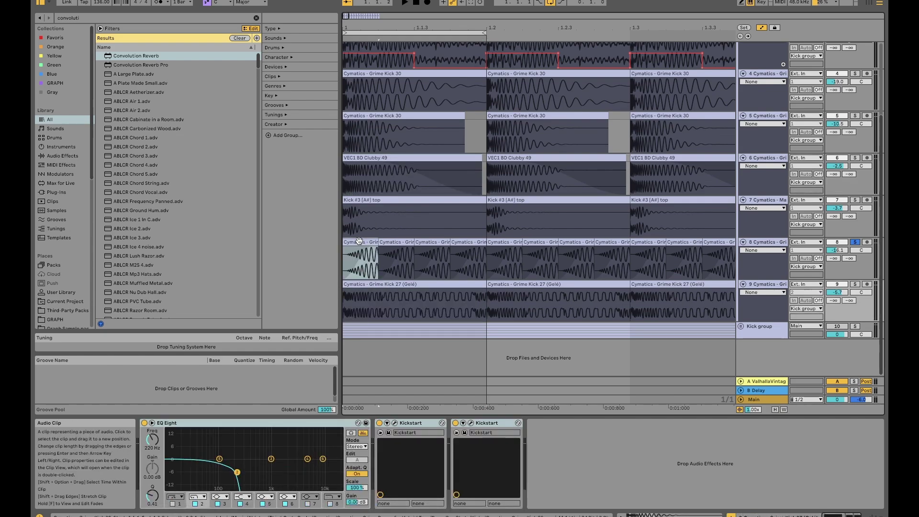
key(ctrl+v)
Step: Set a fixed 1/16 grid, split off the first sixteenth of the pasted clip and duplicate it three times to fill the beat
right_click(368, 253)
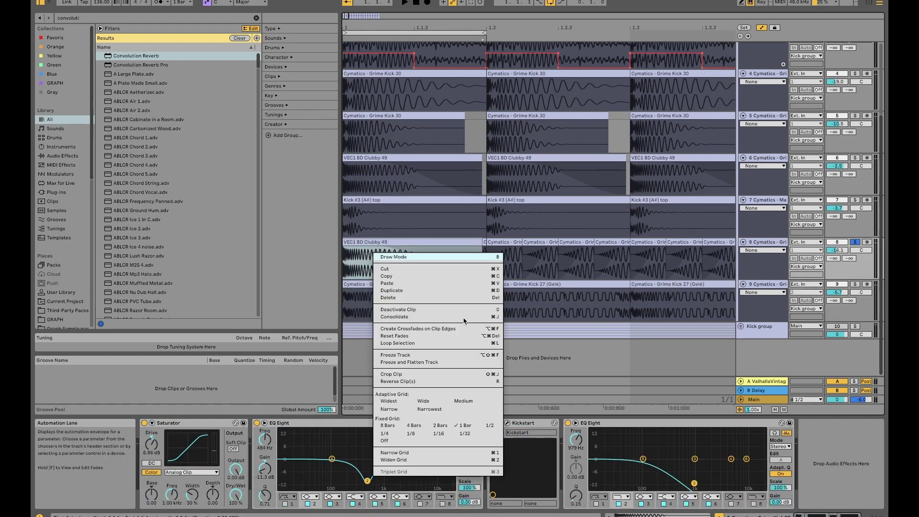
click(443, 434)
click(378, 256)
drag(378, 256, 323, 249)
key(ctrl+e)
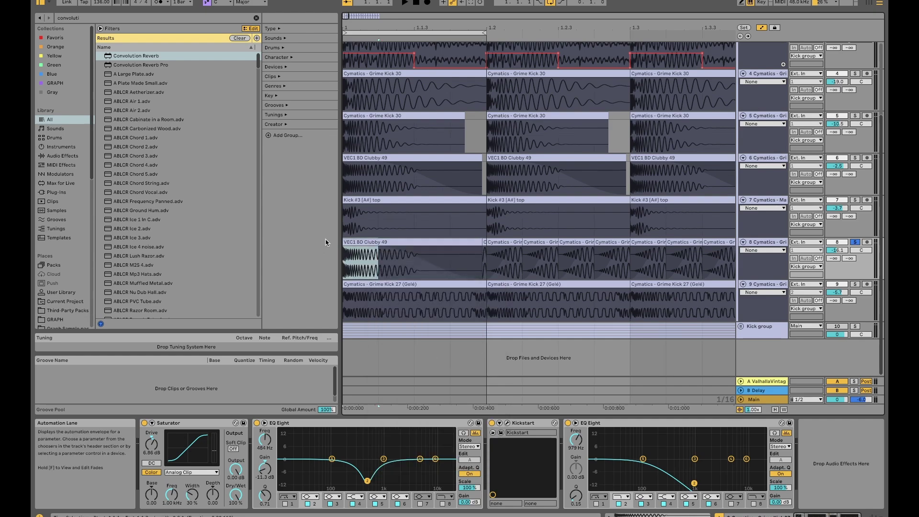
key(ctrl+d)
key(ctrl+d)
key(ctrl+d)
Step: Hide the automation, give the four sixteenth-note clips on track 8 full-length fade-ins and play them
click(361, 244)
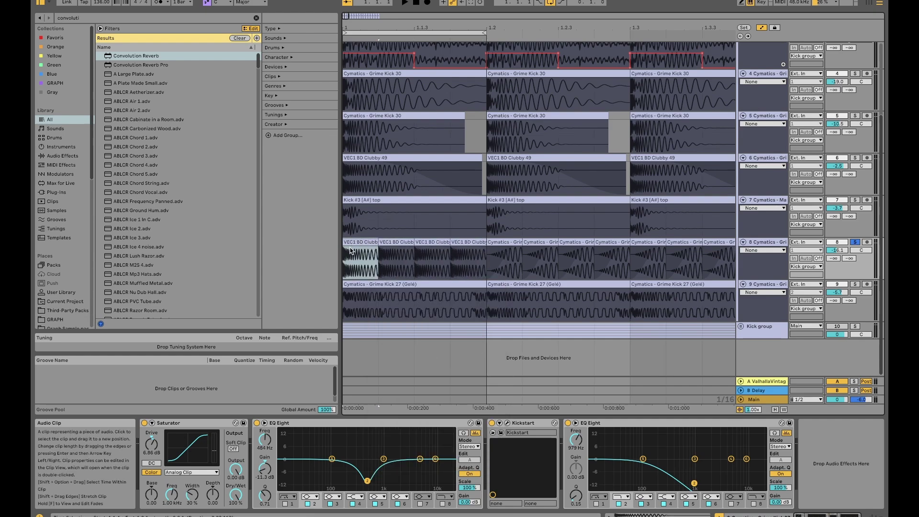
key(a)
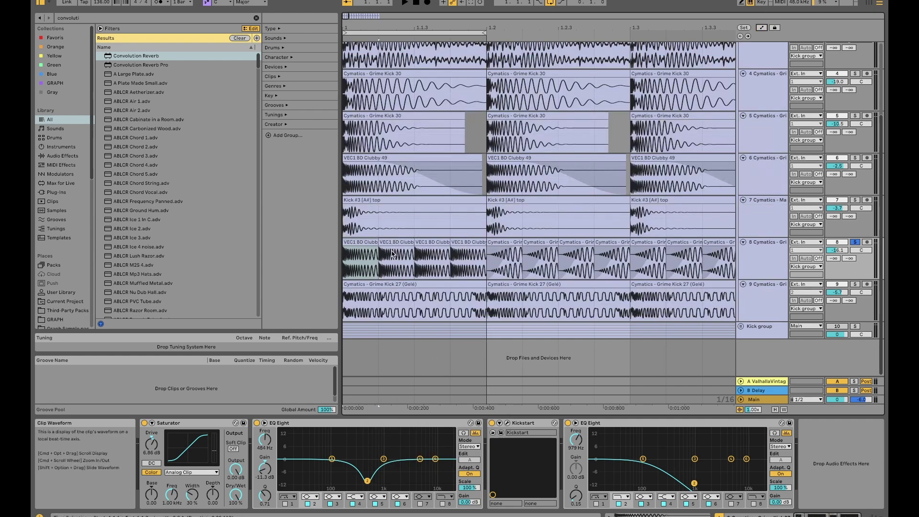
drag(347, 252, 377, 248)
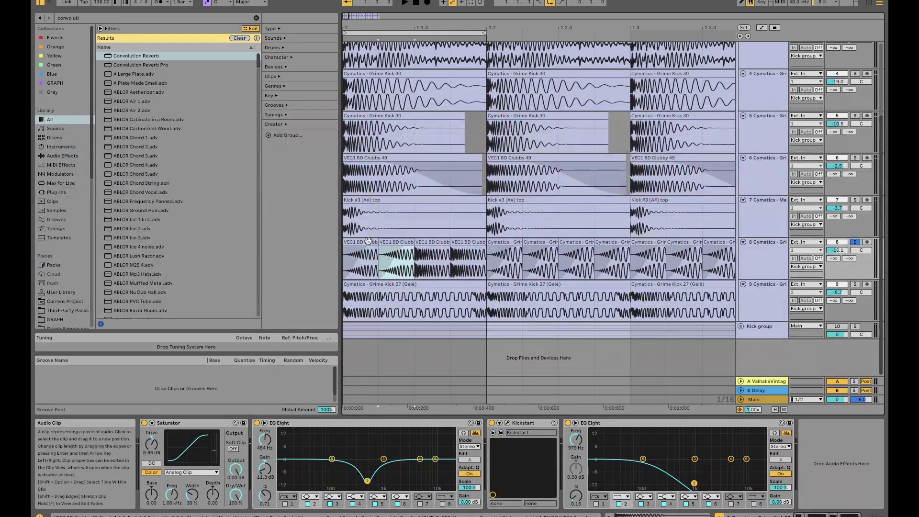
key(space)
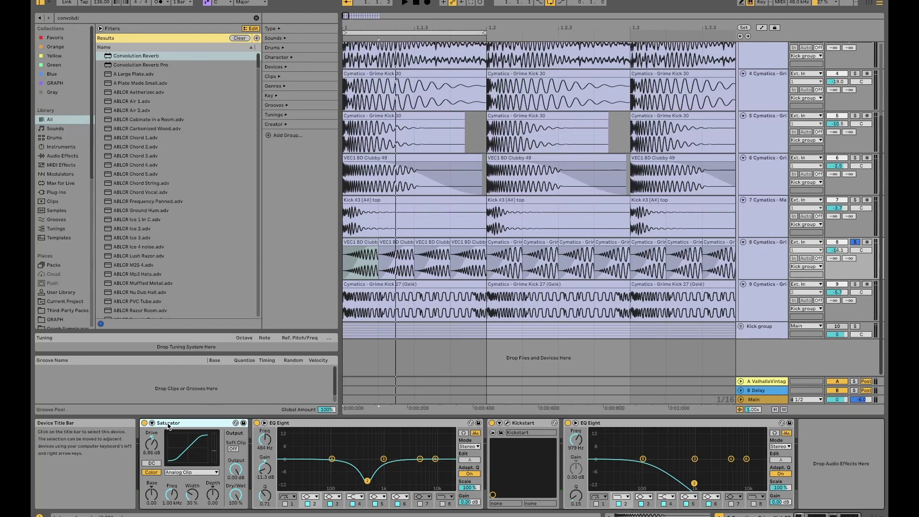
Step: Inspect the dip in track 8's first EQ Eight and the curve of its Kickstart device
click(367, 481)
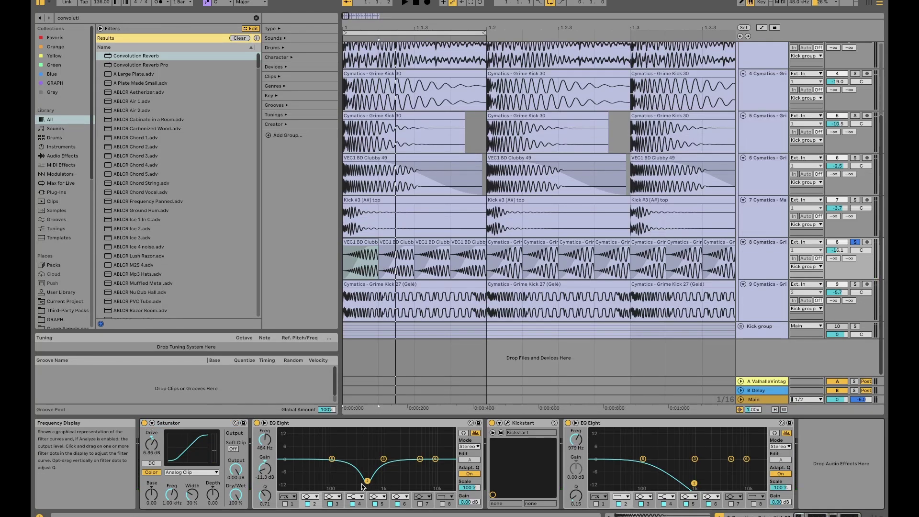
click(509, 424)
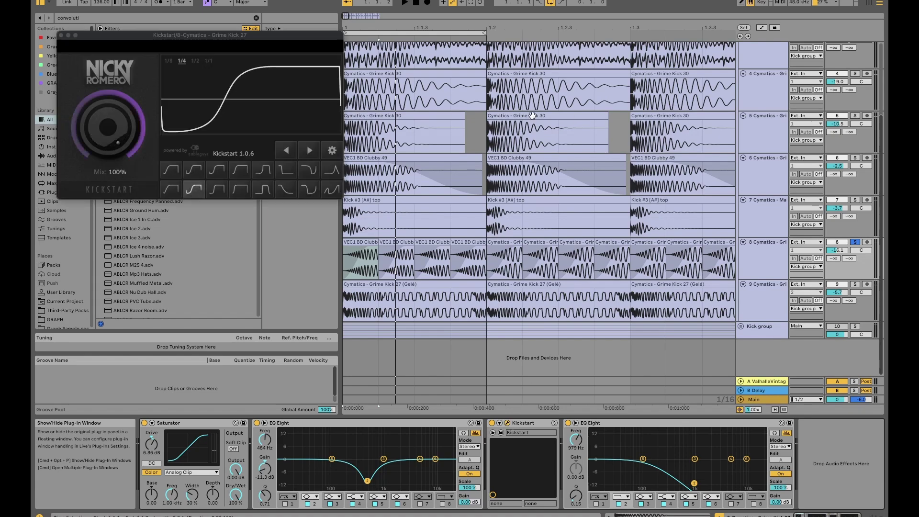
click(65, 40)
Step: Undo the paste, split, duplicates and fades on track 8, and remove the restored flattened track again
key(super+z)
key(super+z)
key(super+z)
key(super+z)
key(super+z)
key(super+z)
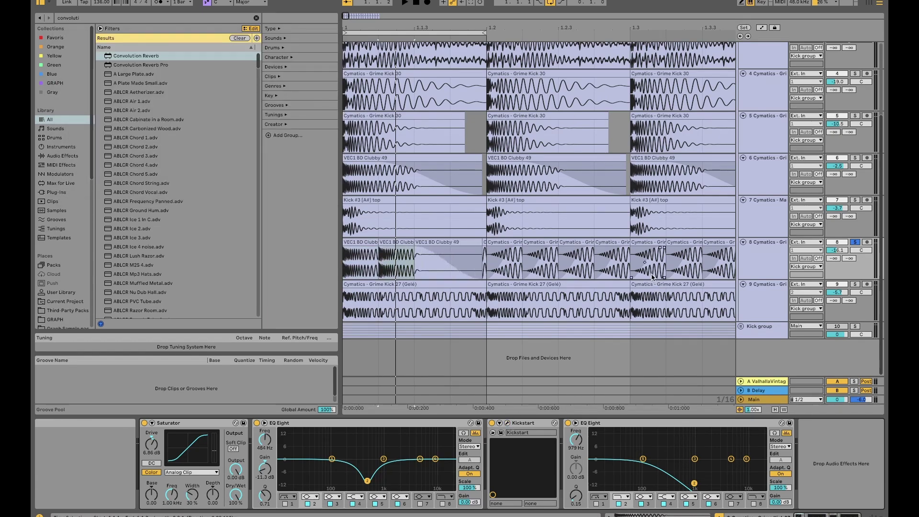
key(super+z)
click(774, 255)
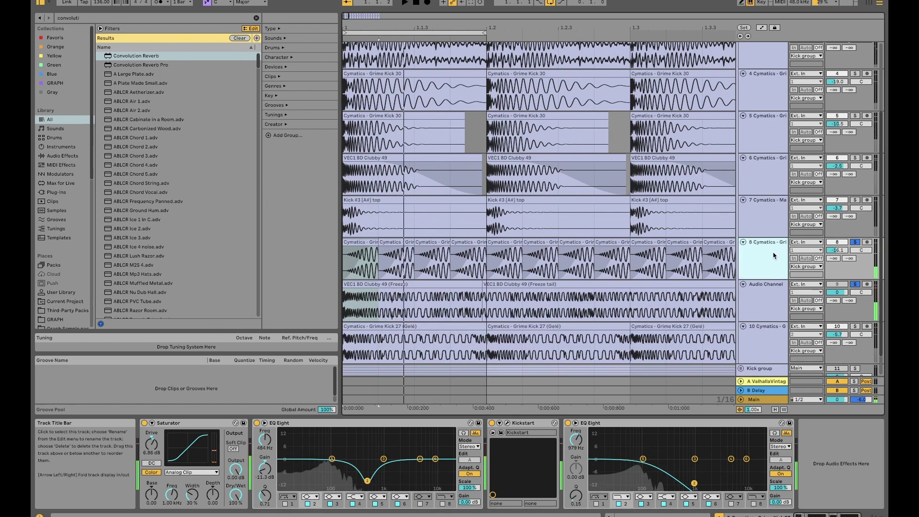
key(super+z)
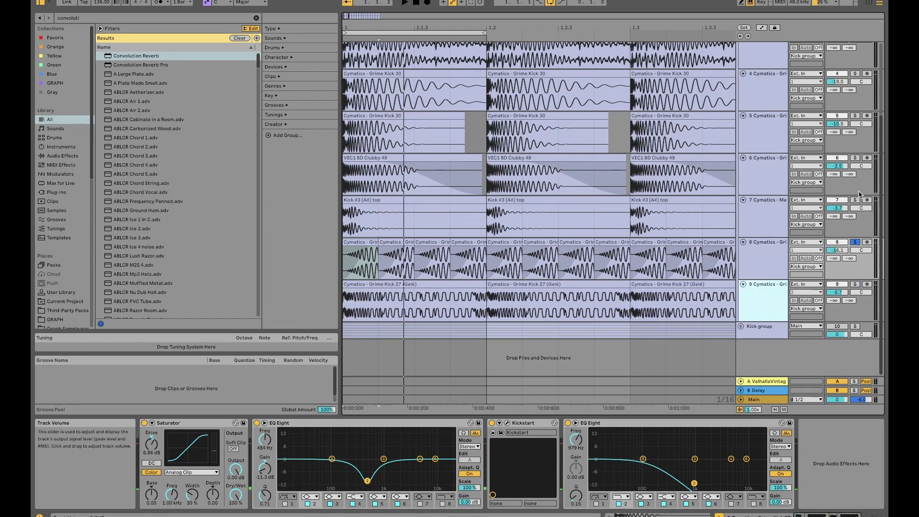
Step: Add tracks 6 and 9 to the soloed track 8 and play the three layers together
super+click(855, 158)
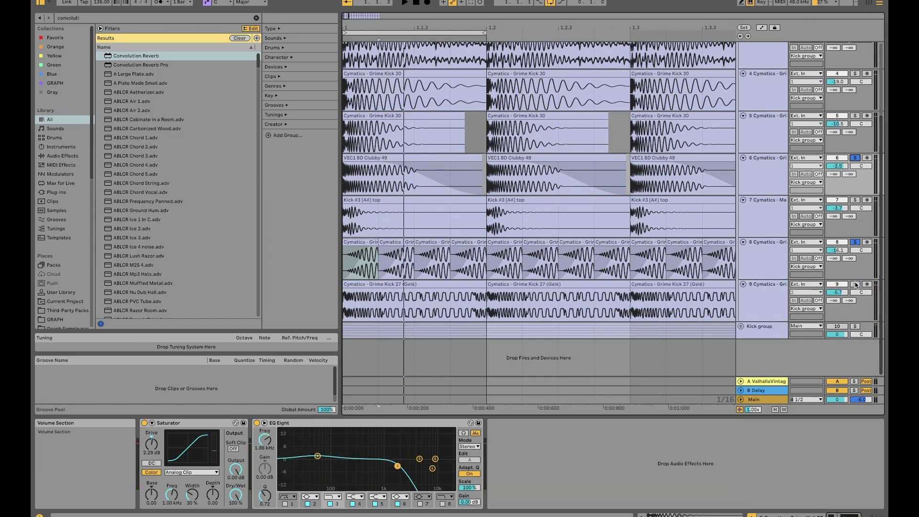
super+click(855, 284)
scroll(756, 134, up, 5)
click(761, 77)
scroll(761, 201, down, 3)
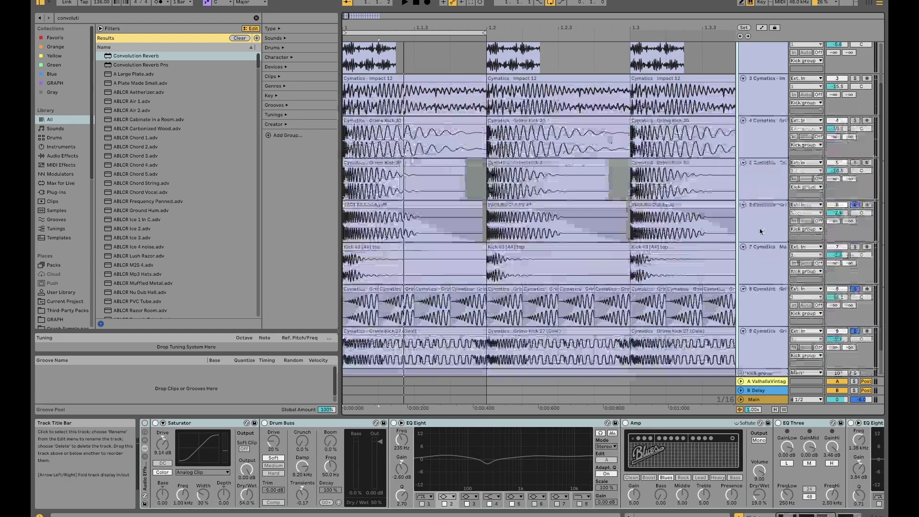
click(761, 231)
scroll(764, 268, down, 2)
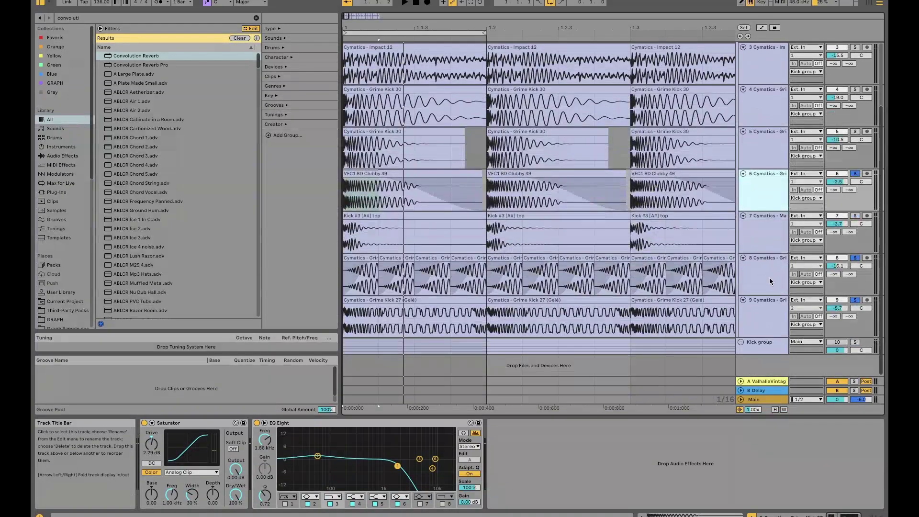
key(space)
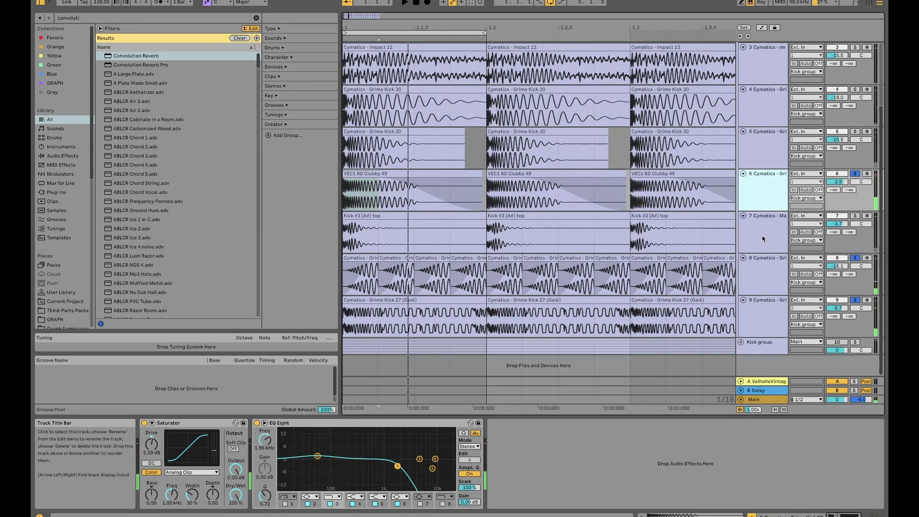
Step: Review the kick group's layers and compare the device chains of tracks 5 and 6
scroll(767, 215, up, 2)
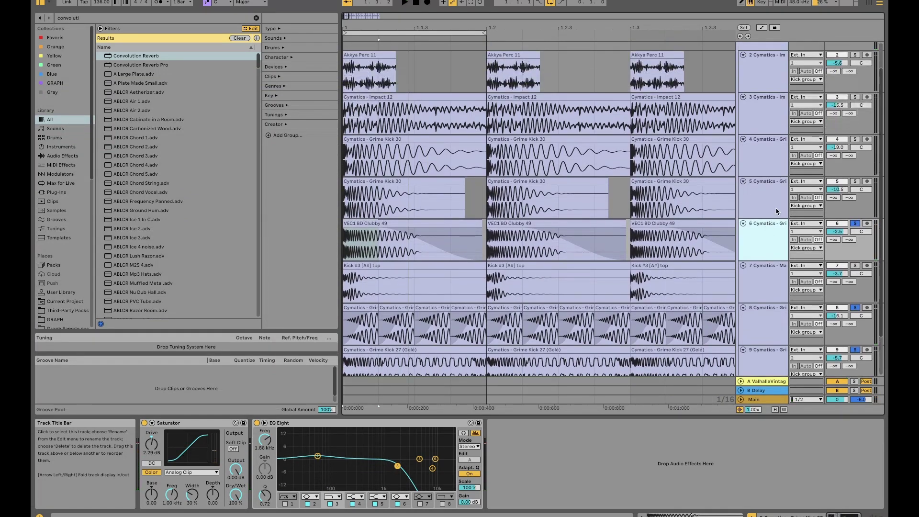
scroll(770, 211, up, 1)
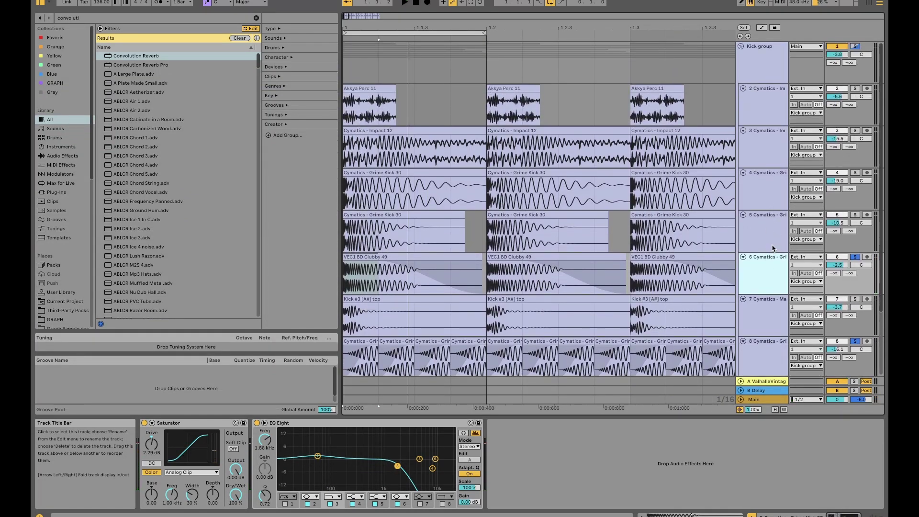
scroll(770, 232, down, 1)
click(767, 219)
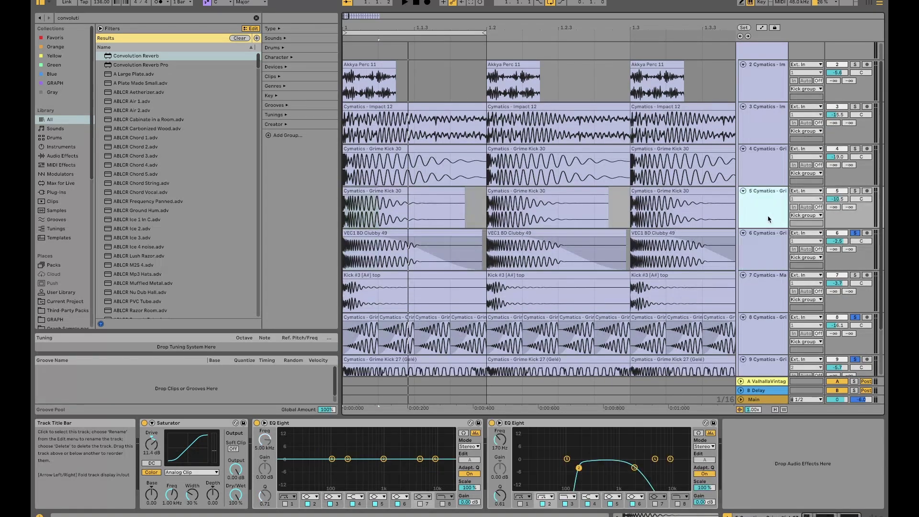
click(775, 245)
click(772, 221)
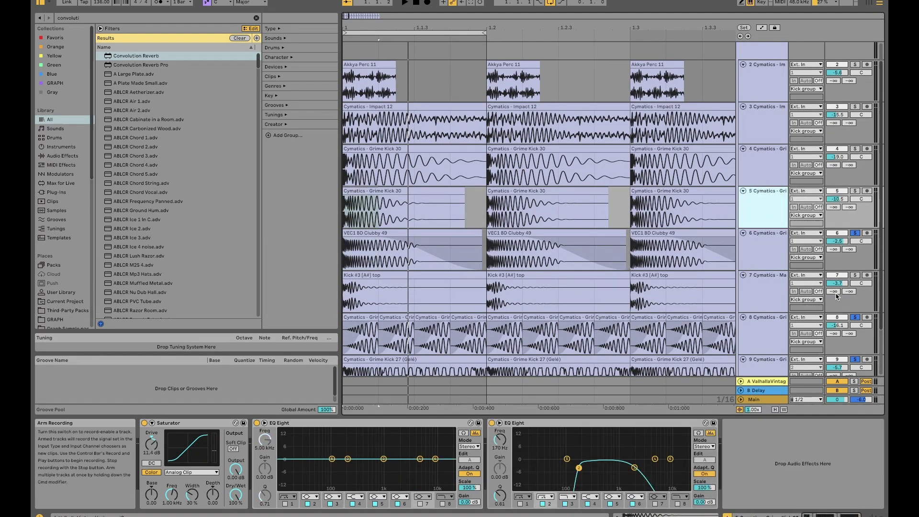
Step: Play track 7 soloed and bypass its Saturator, EQ Eight and Kickstart
click(760, 290)
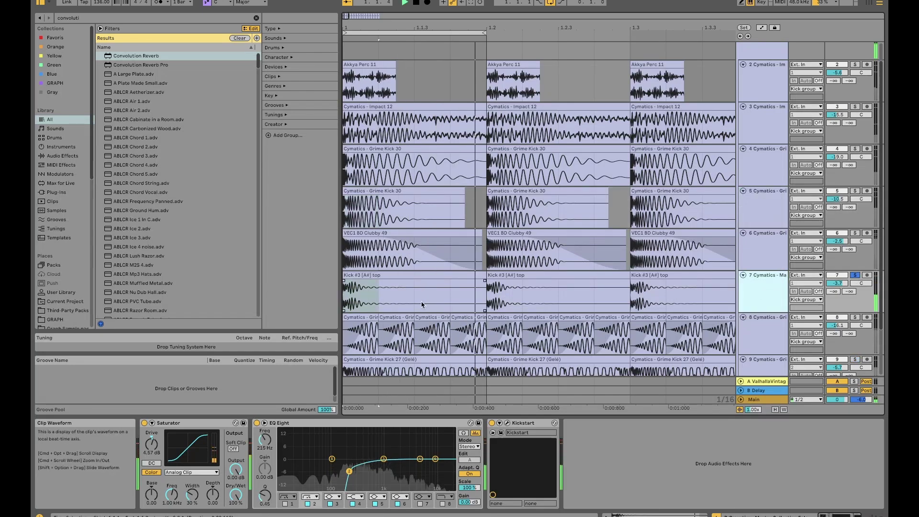
click(256, 423)
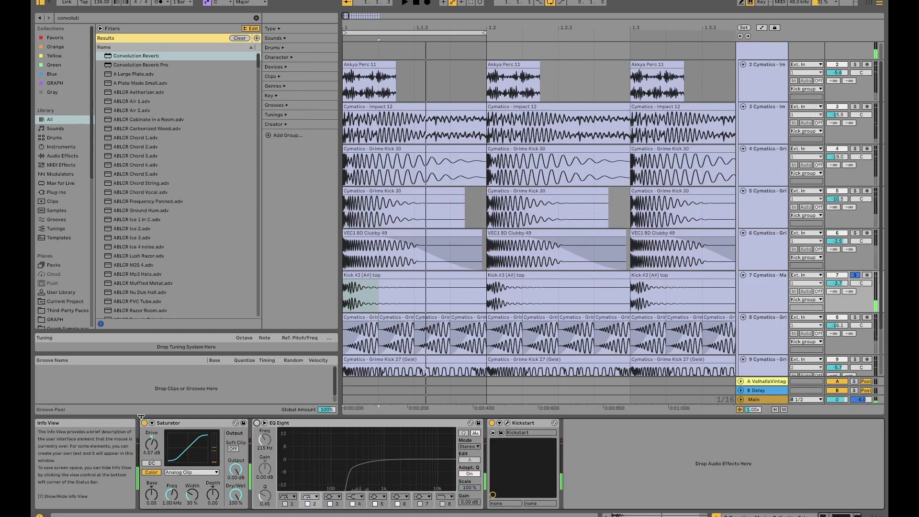
click(492, 423)
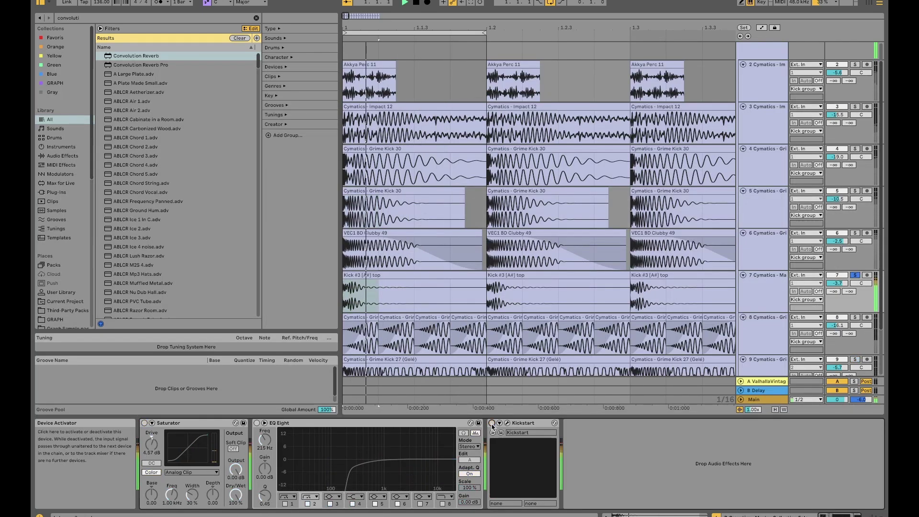
Step: Re-enable the Saturator, EQ Eight and Kickstart on track 7, and check the Kickstart's volume curve in its plug-in window
click(144, 423)
click(256, 423)
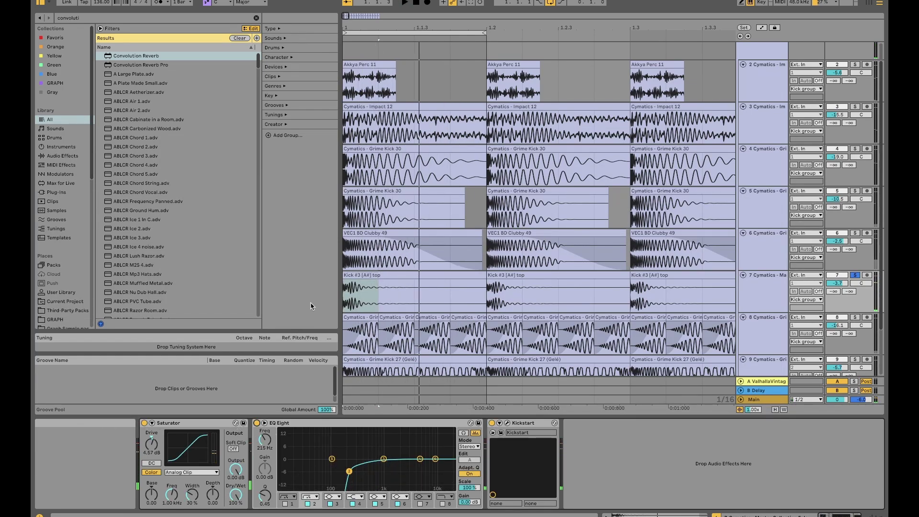
click(374, 283)
click(230, 443)
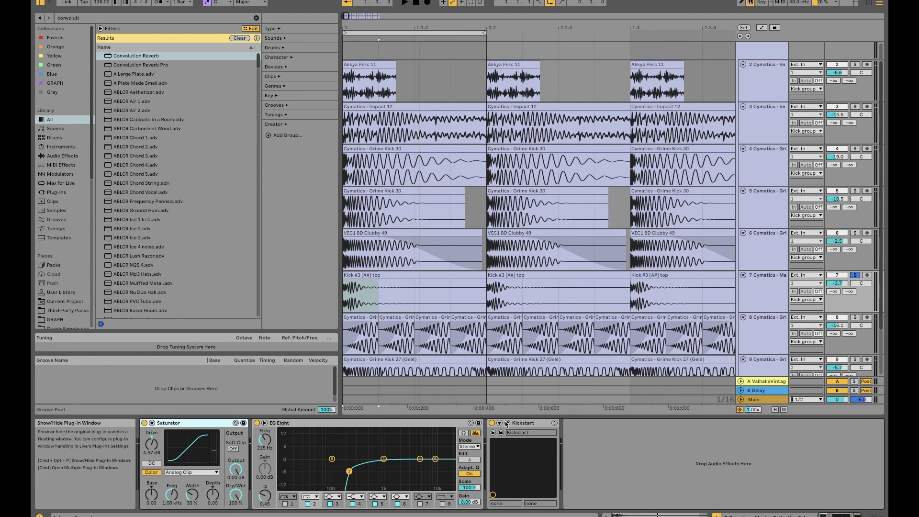
key(super+alt+p)
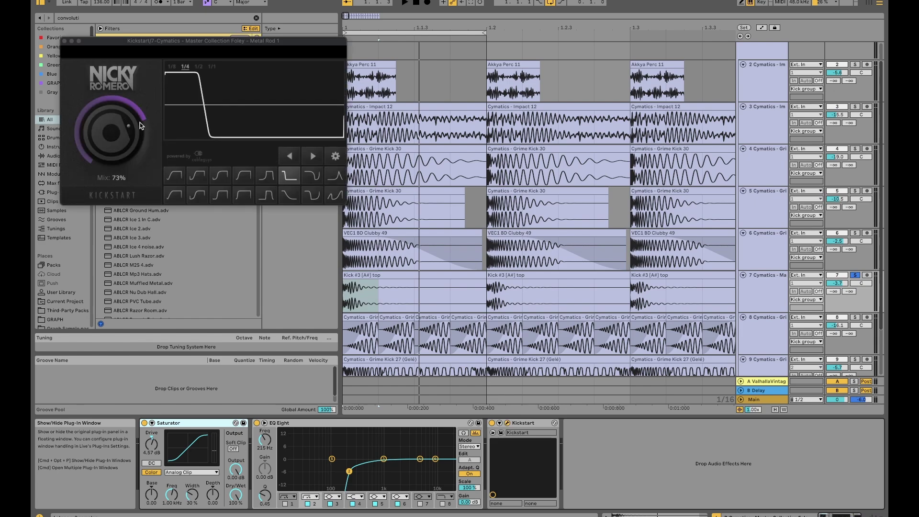
click(65, 41)
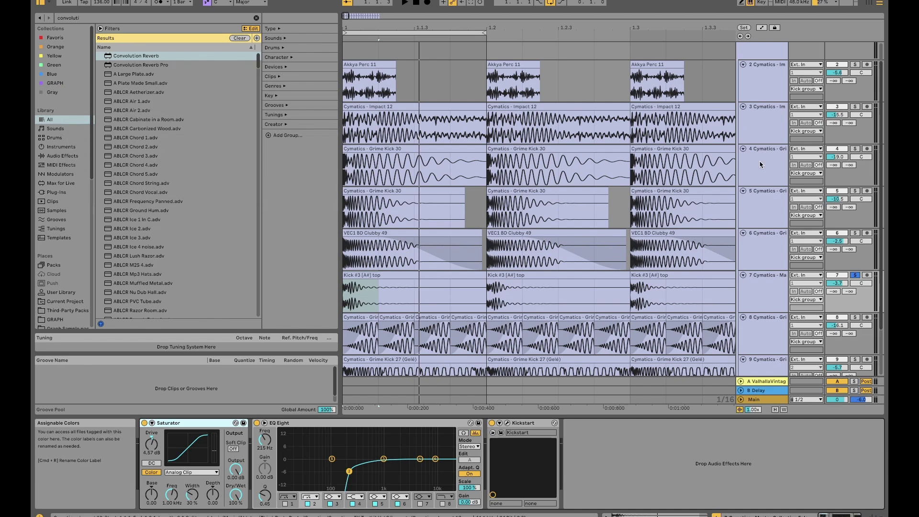
Step: Play track 6 together with the soloed track 7, and play the Grime Kick 30 layer on track 5 by itself
click(855, 233)
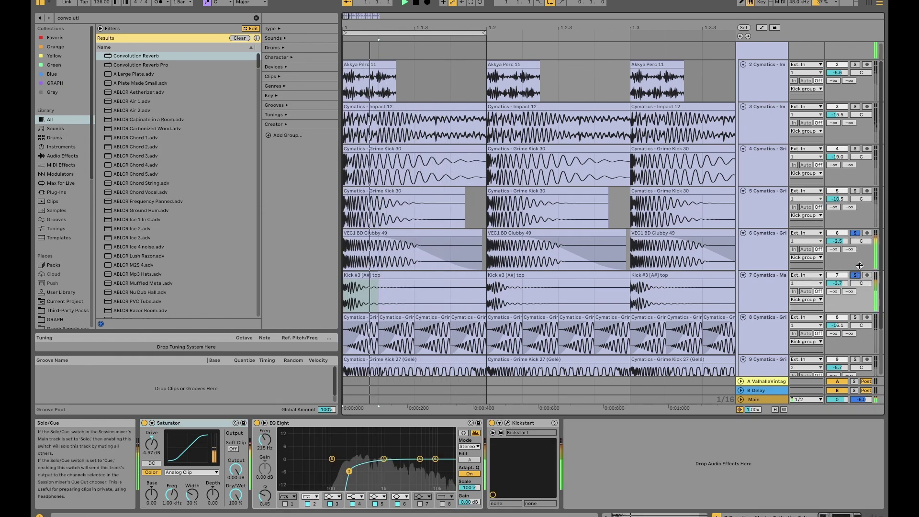
click(845, 195)
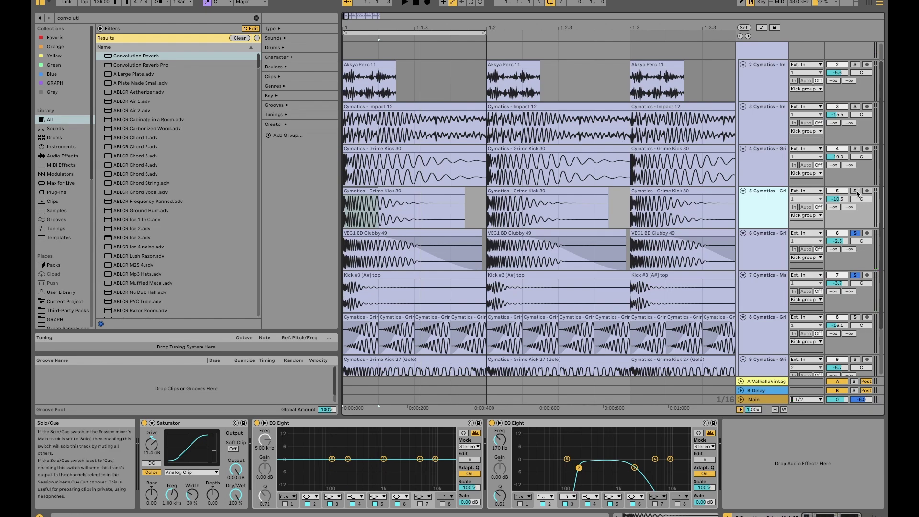
click(854, 191)
key(space)
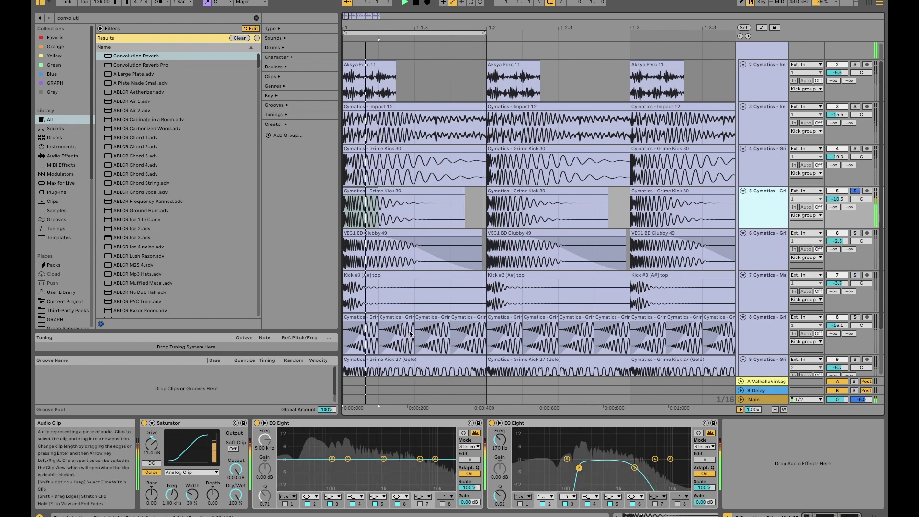
key(space)
click(373, 249)
click(371, 188)
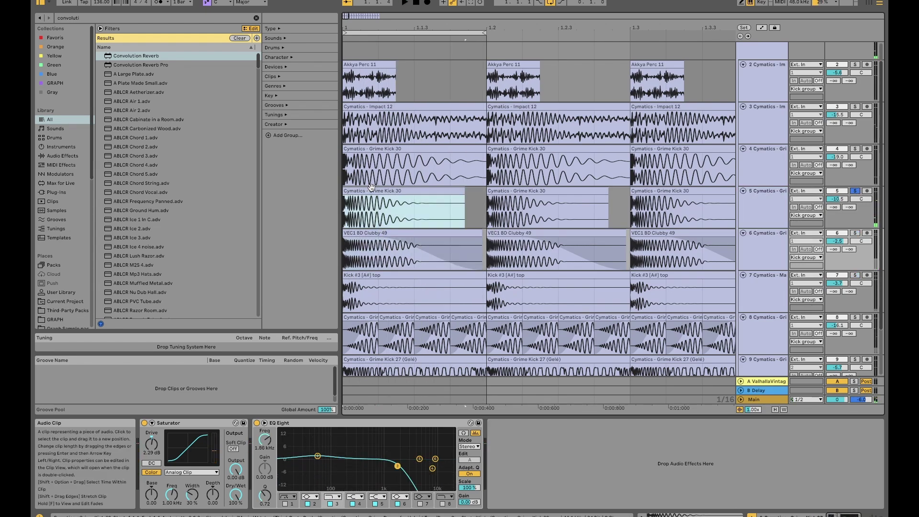
click(371, 185)
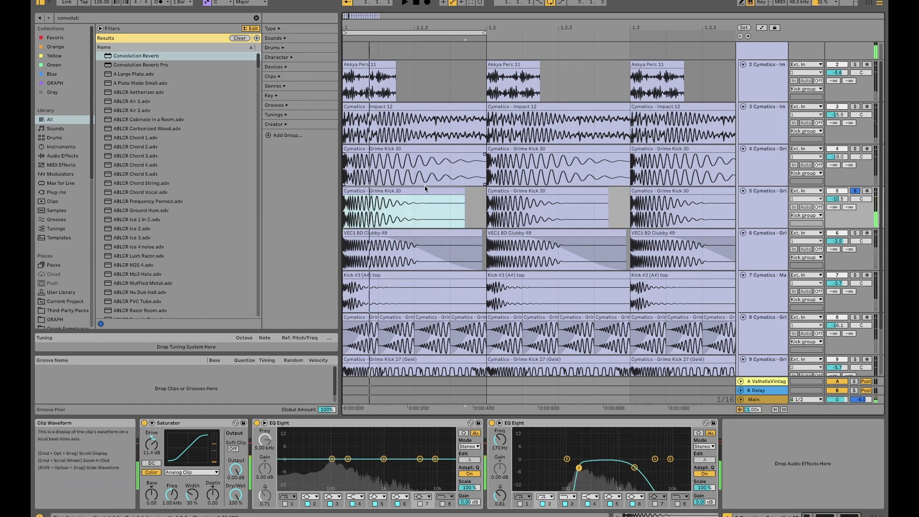
click(456, 309)
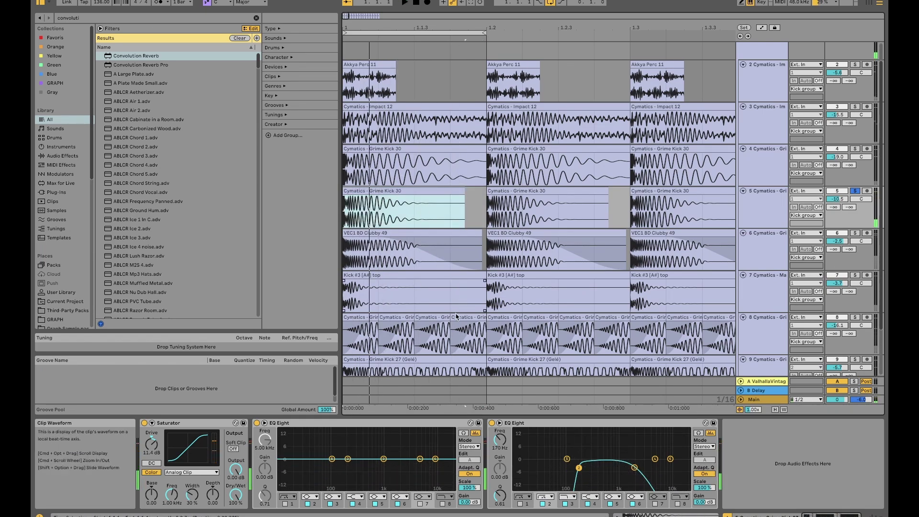
Step: Examine track 5's Saturator and second EQ Eight while playing the soloed layer
click(772, 215)
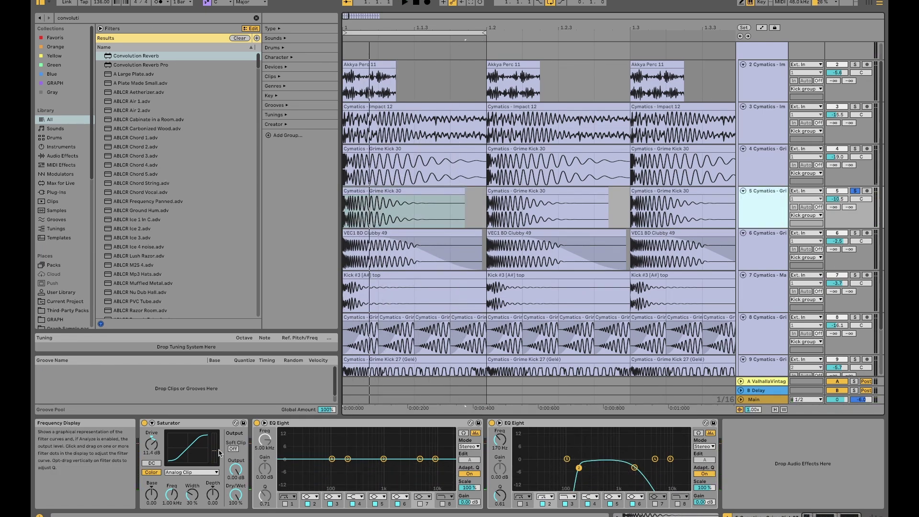
click(569, 426)
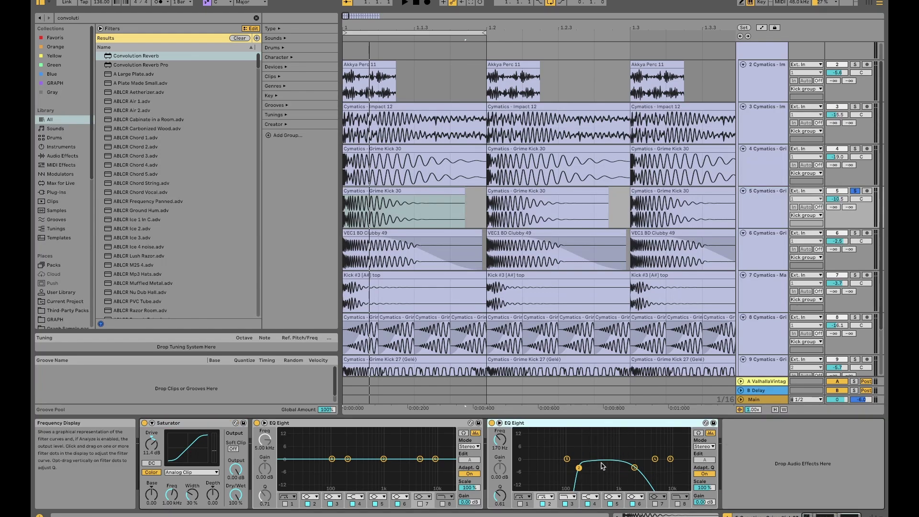
key(space)
key(space)
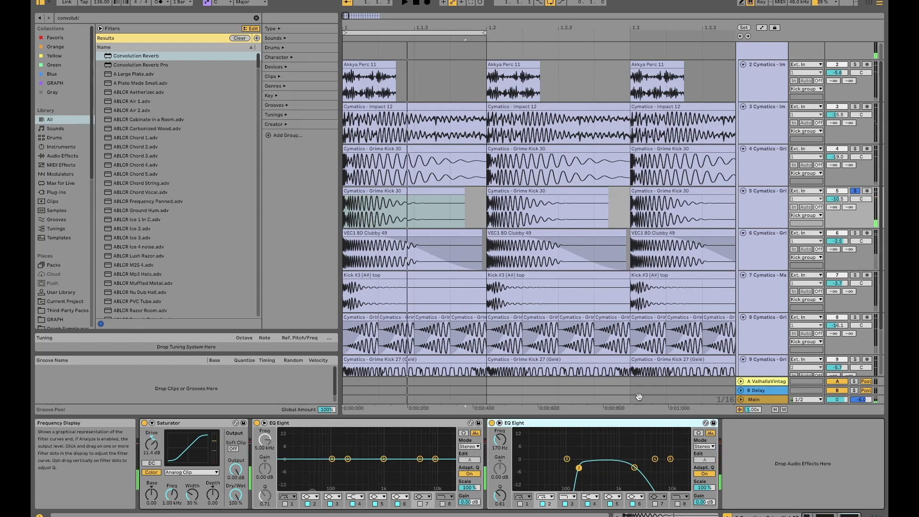
Step: Add tracks 6 and 7 to the soloed track 5 and listen to the layers together
click(855, 233)
key(space)
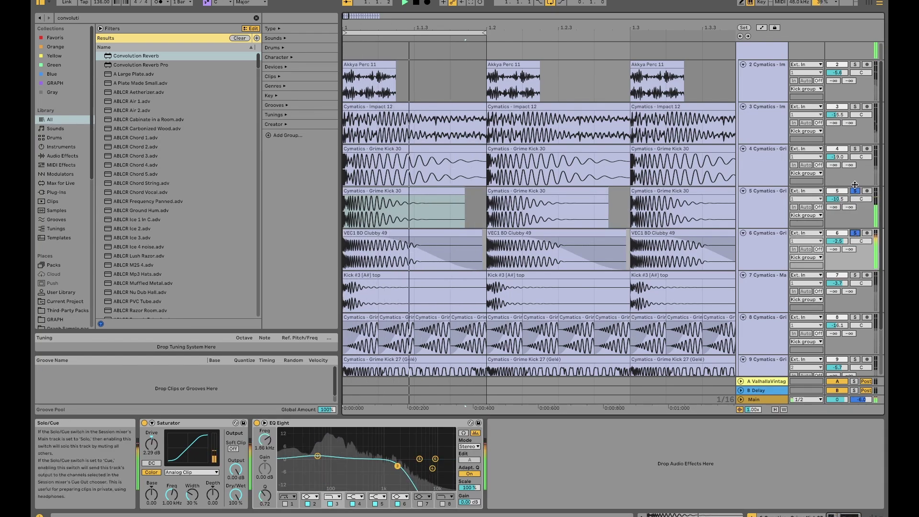
key(space)
click(855, 276)
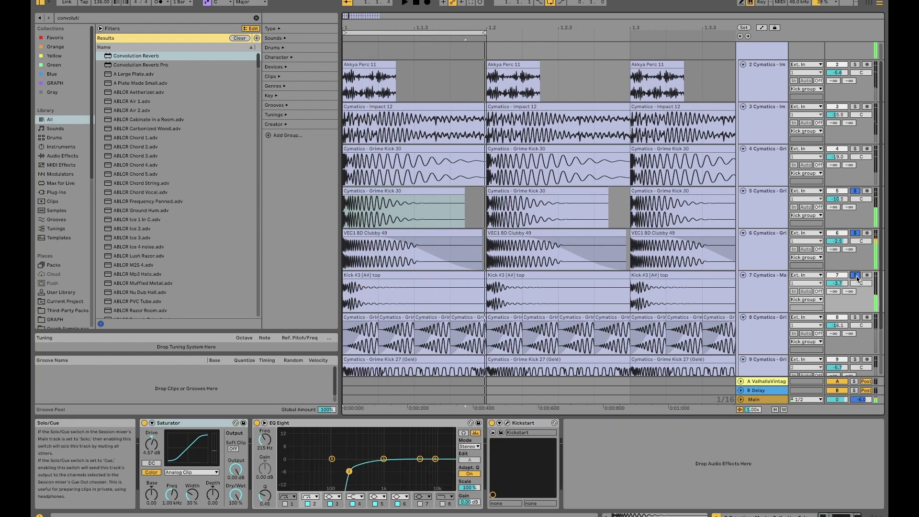
click(599, 187)
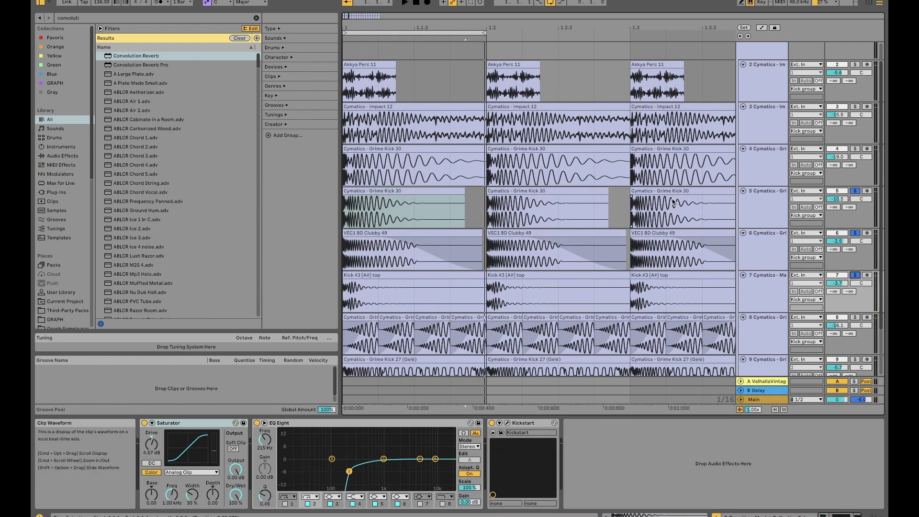
Step: Solo track 4 and play its Grime Kick 30 layer alone
scroll(685, 202, up, 1)
click(855, 160)
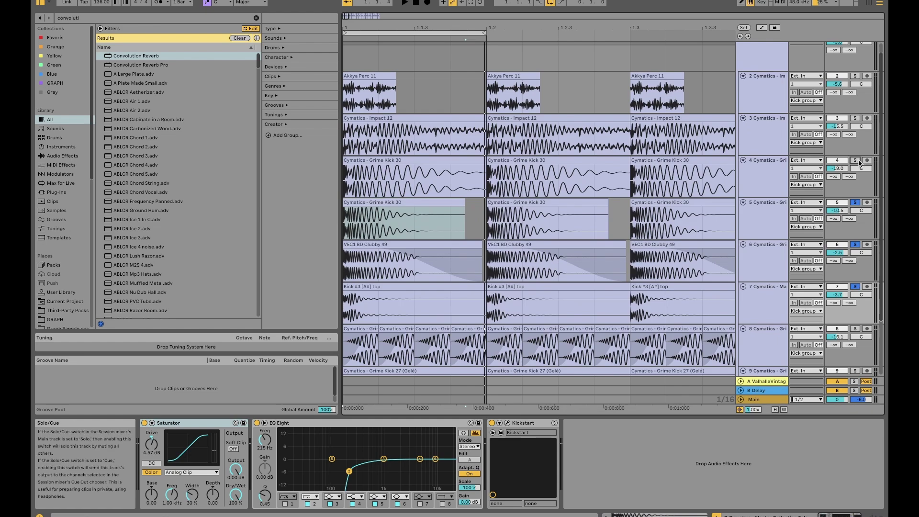
click(755, 185)
key(space)
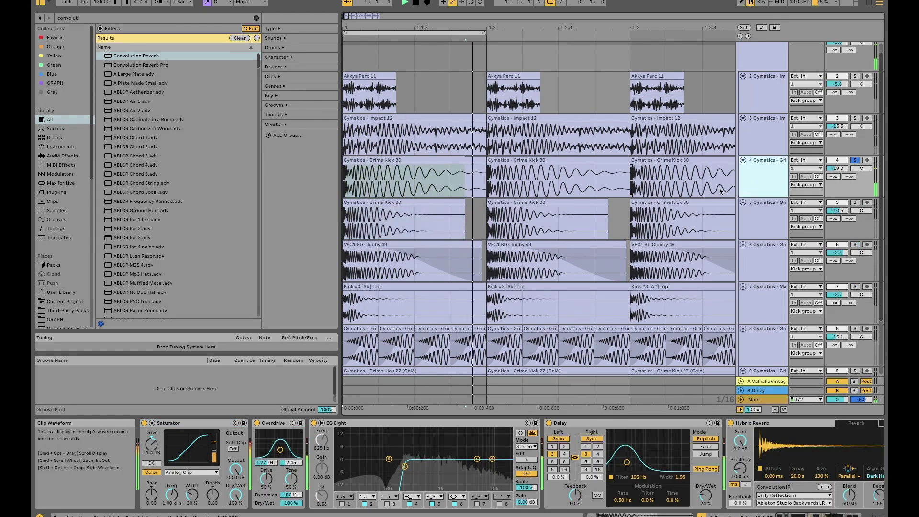
key(space)
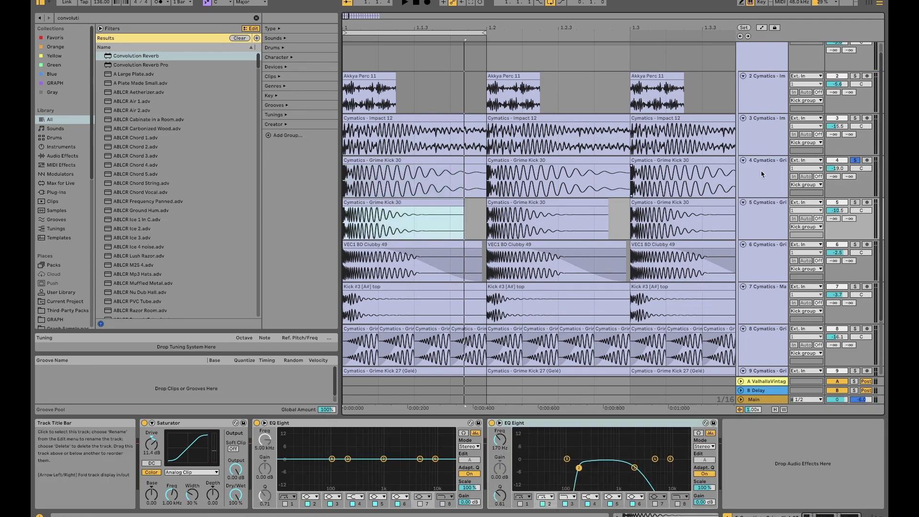
Step: Examine track 4's device chain from Overdrive through EQ Eight and Delay to Hybrid Reverb during playback
click(281, 427)
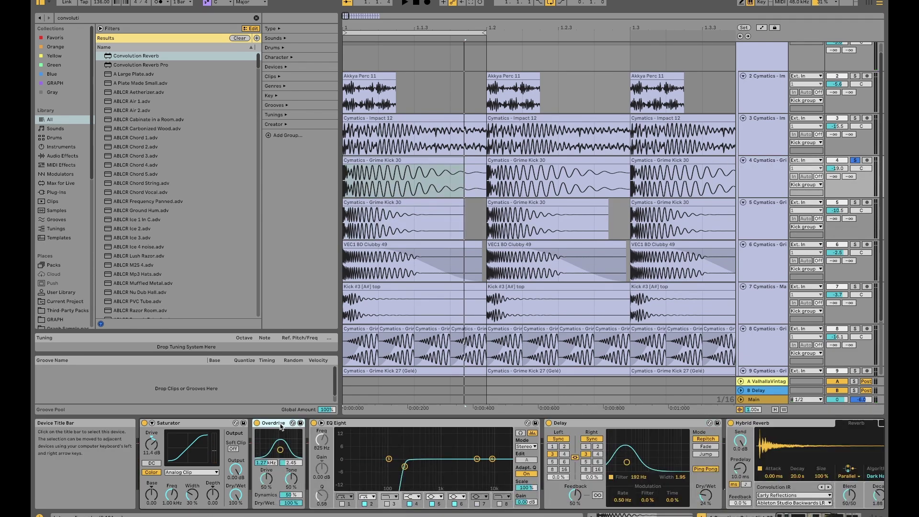
scroll(235, 426, right, 3)
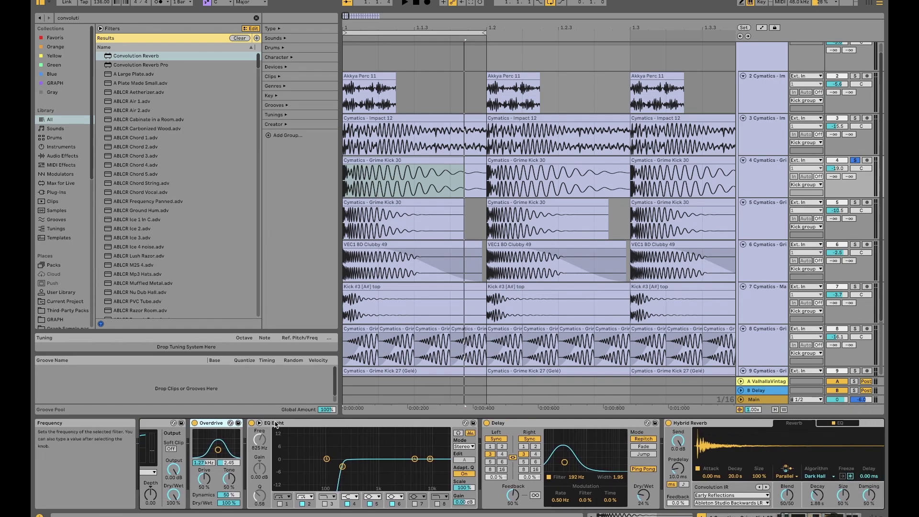
click(282, 422)
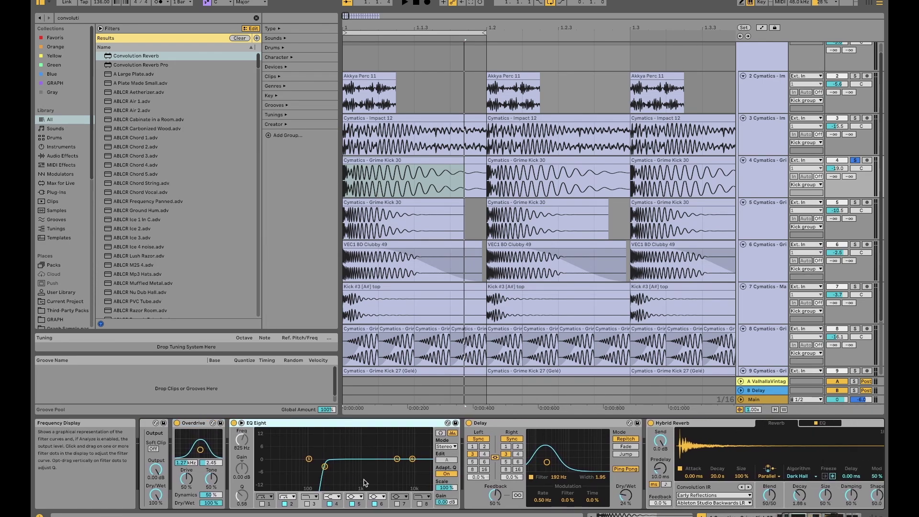
scroll(409, 457, right, 3)
click(422, 424)
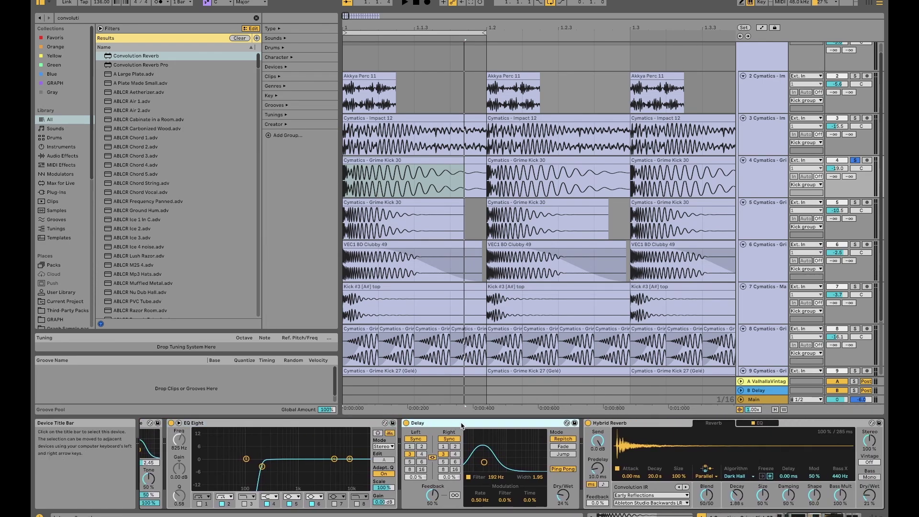
scroll(555, 434, right, 2)
scroll(556, 434, right, 1)
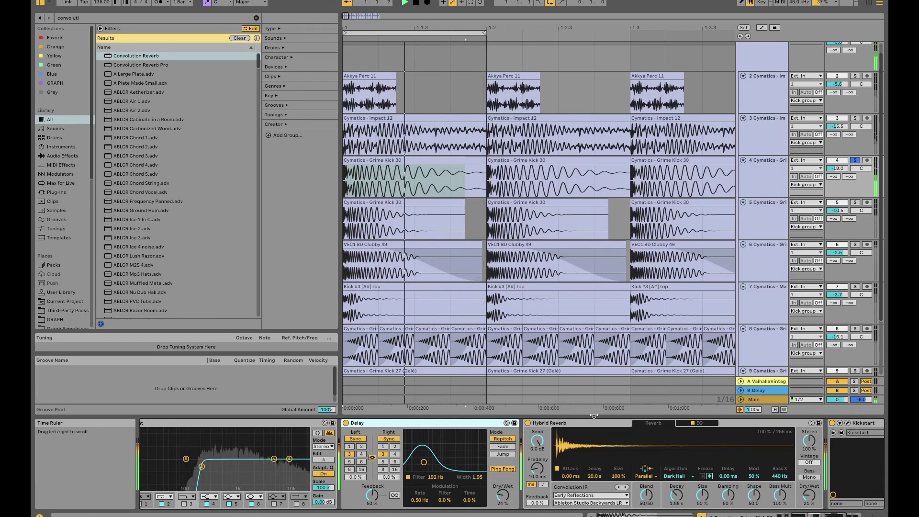
Step: Group track 4's Delay and Hybrid Reverb into a rack, and compare the sound with the rack bypassed and active
key(ctrl+g)
click(346, 425)
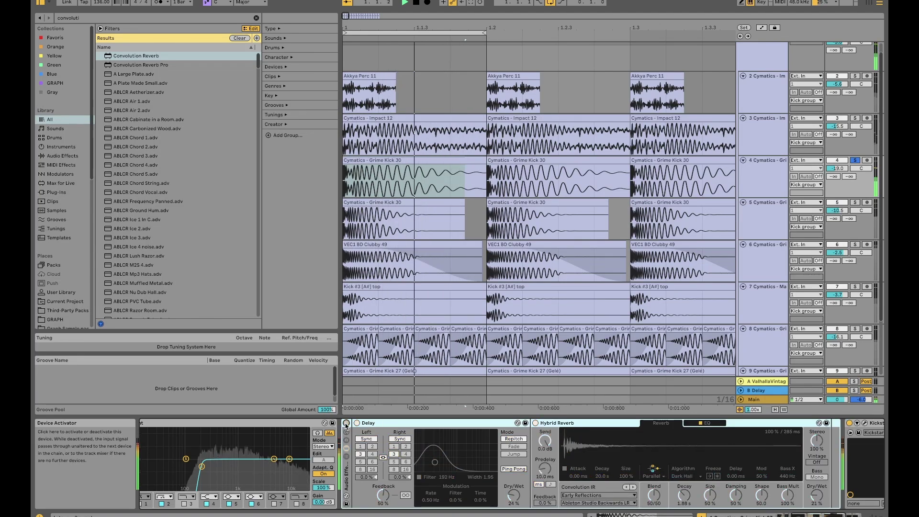
click(345, 425)
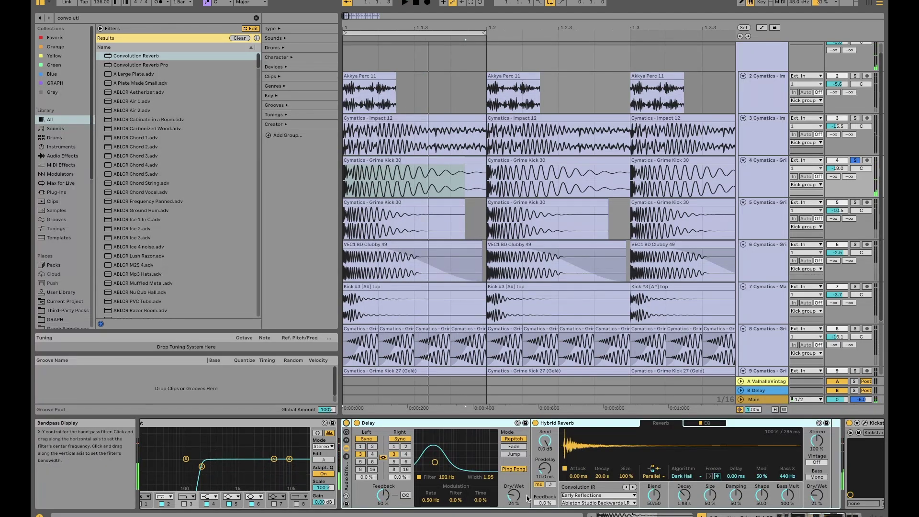
Step: Inspect the two Kickstart plug-ins at the end of track 4's chain and close their windows
scroll(638, 433, right, 5)
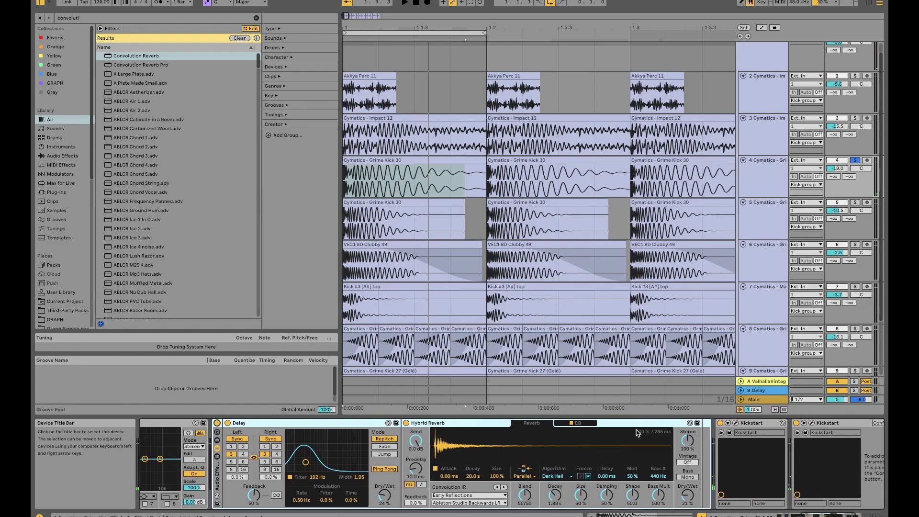
scroll(637, 433, right, 4)
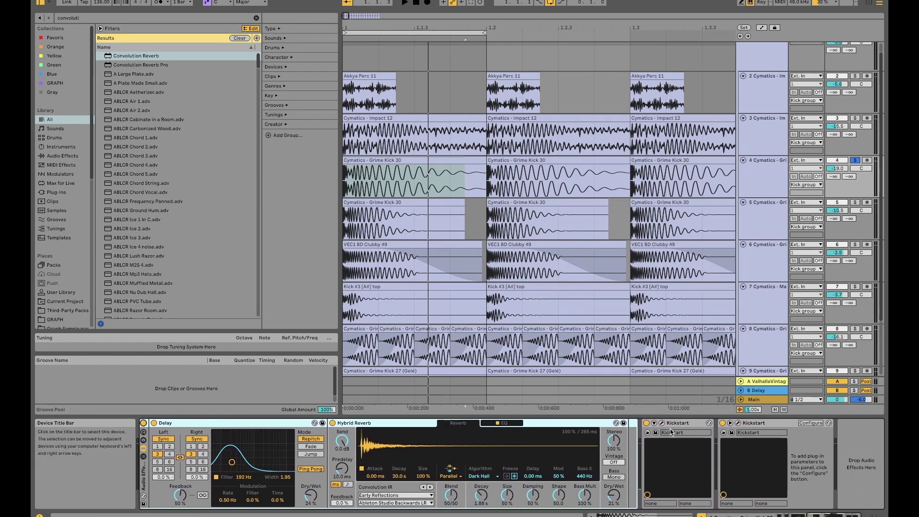
click(737, 424)
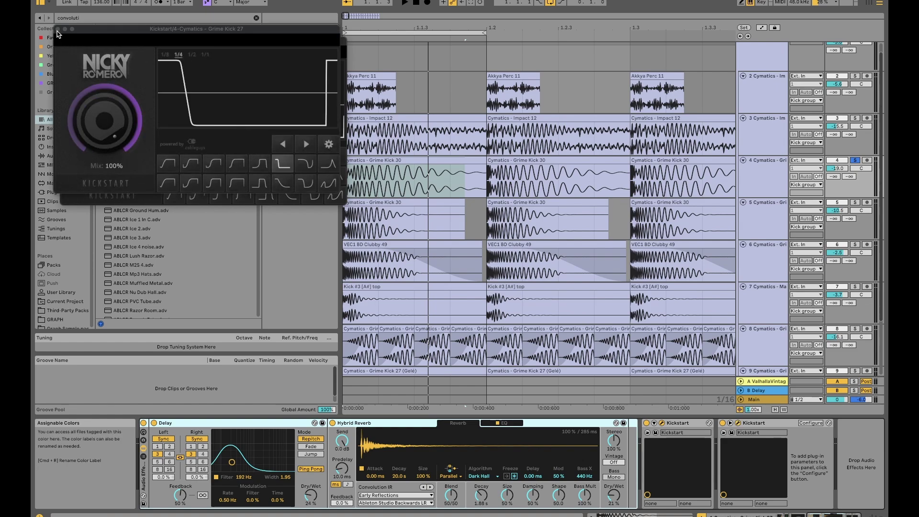
click(66, 42)
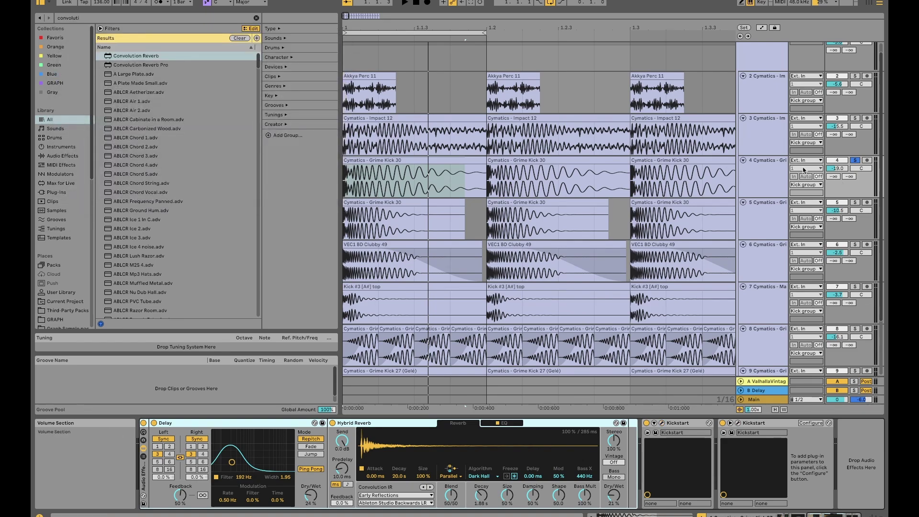
Step: Solo track 3, play its Impact 12 layer and examine its Saturator, Kickstart and EQ Eight chain
scroll(430, 192, up, 1)
click(456, 198)
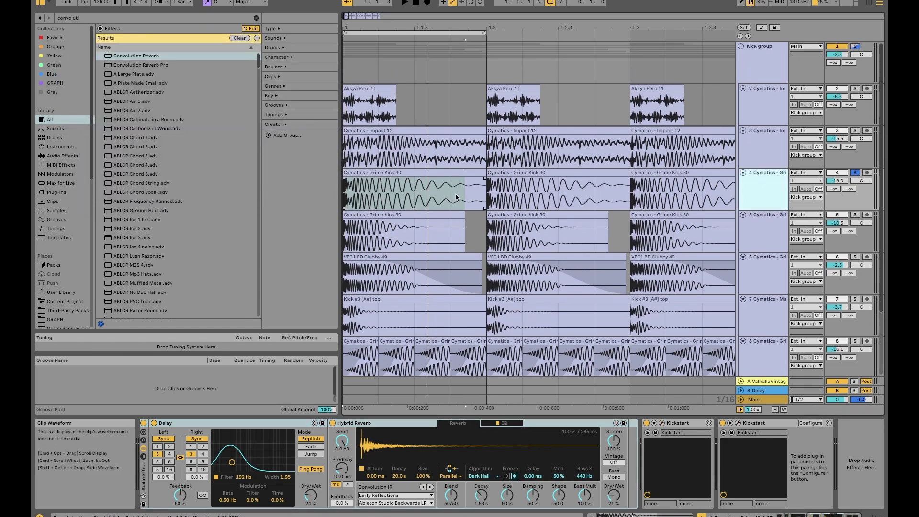
click(854, 130)
click(756, 143)
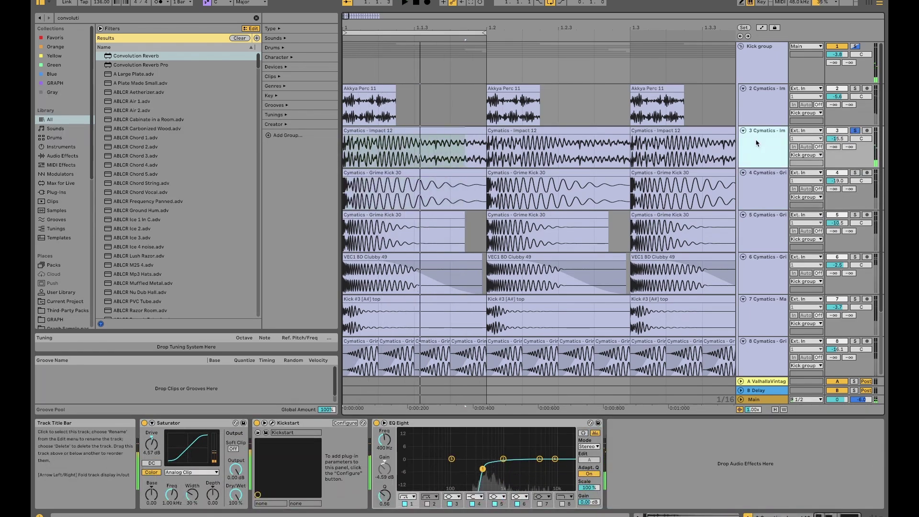
click(386, 131)
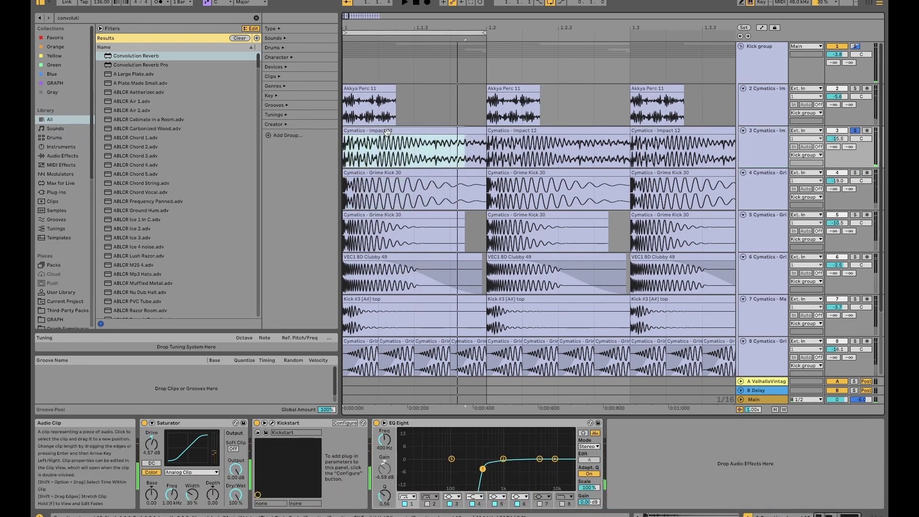
Step: Search the browser for "impact" and preview Cymatics 50k Impact samples, including Cymatics - 50k Impact 7.wav
click(140, 15)
text(impact)
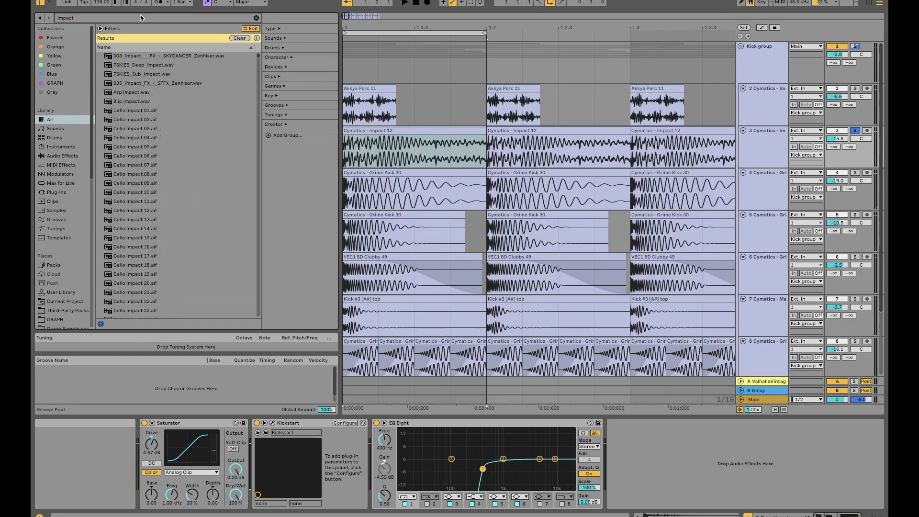
scroll(195, 171, down, 10)
click(182, 153)
click(172, 210)
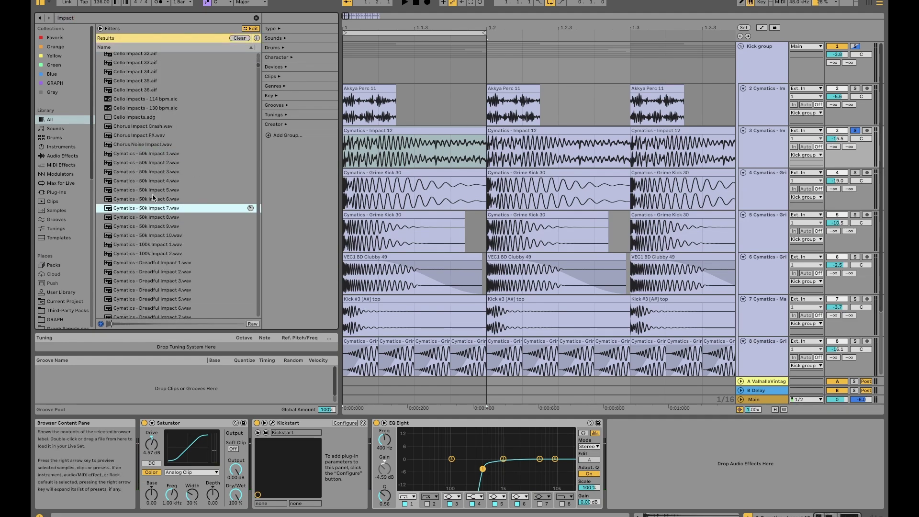
Step: Preview Cymatics - 50k Impact 3.wav, and play track 3's Impact 12 layer while inspecting its Kickstart volume curve
click(172, 174)
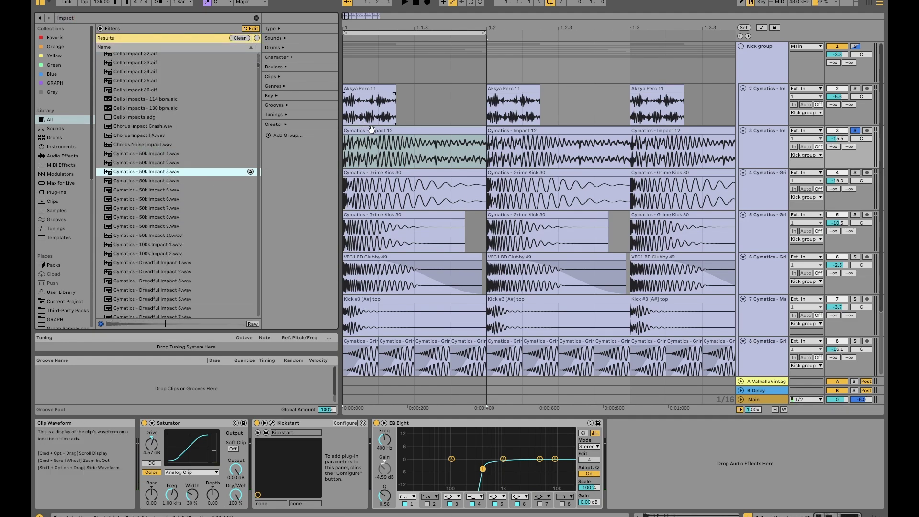
click(462, 132)
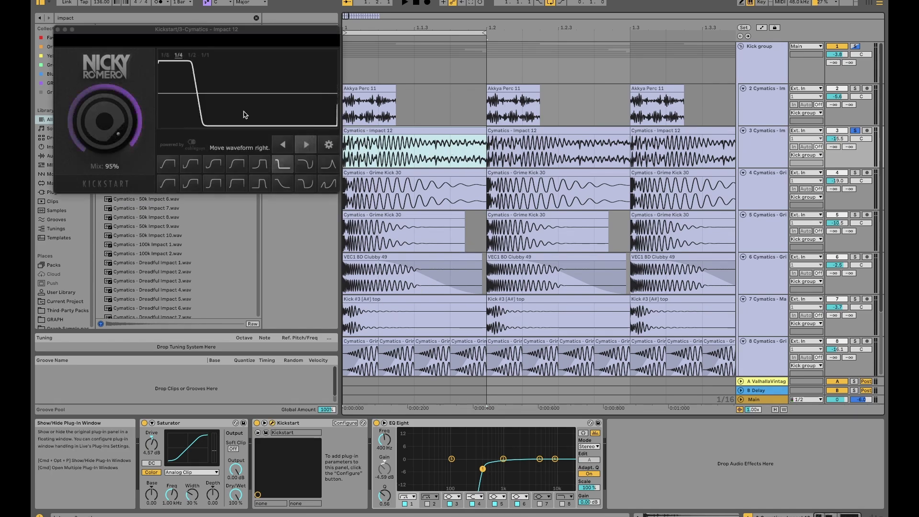
click(58, 29)
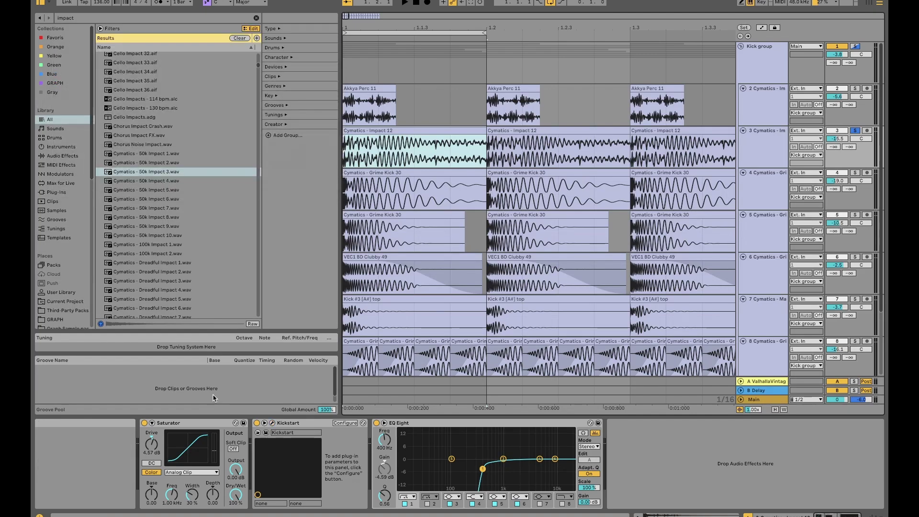
key(space)
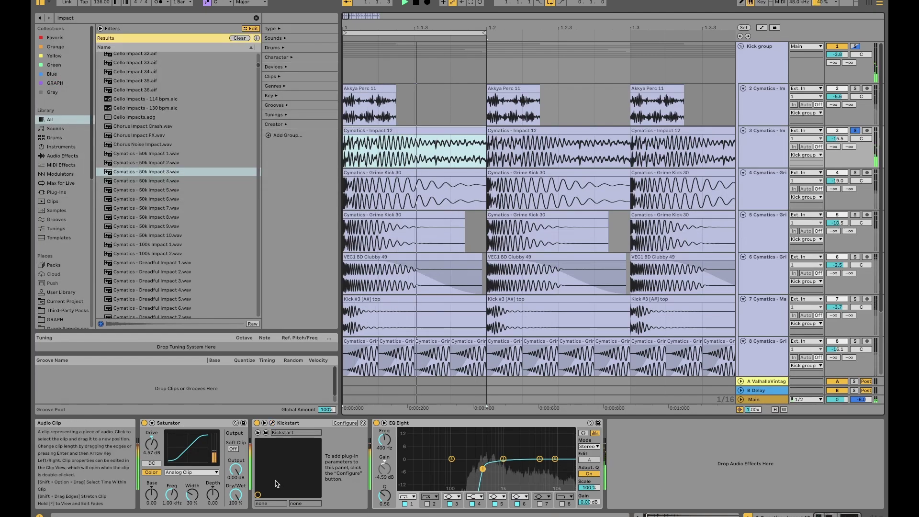
key(space)
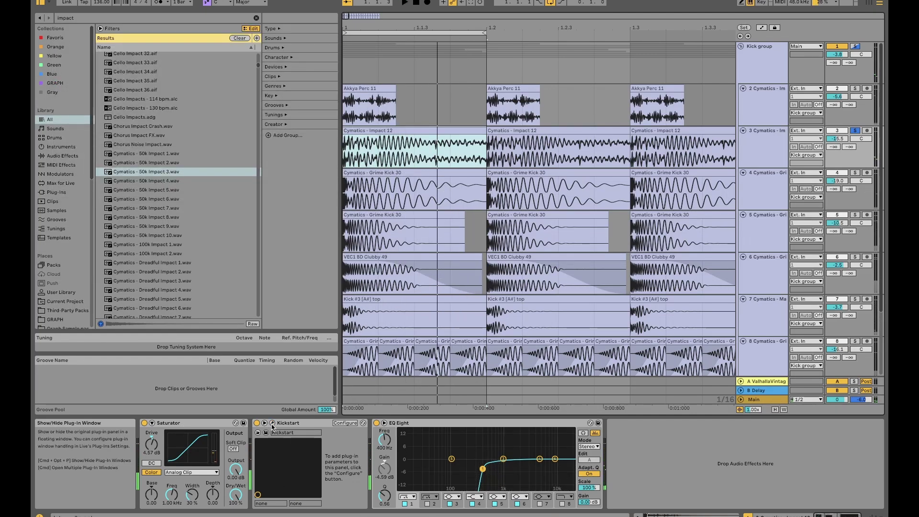
key(space)
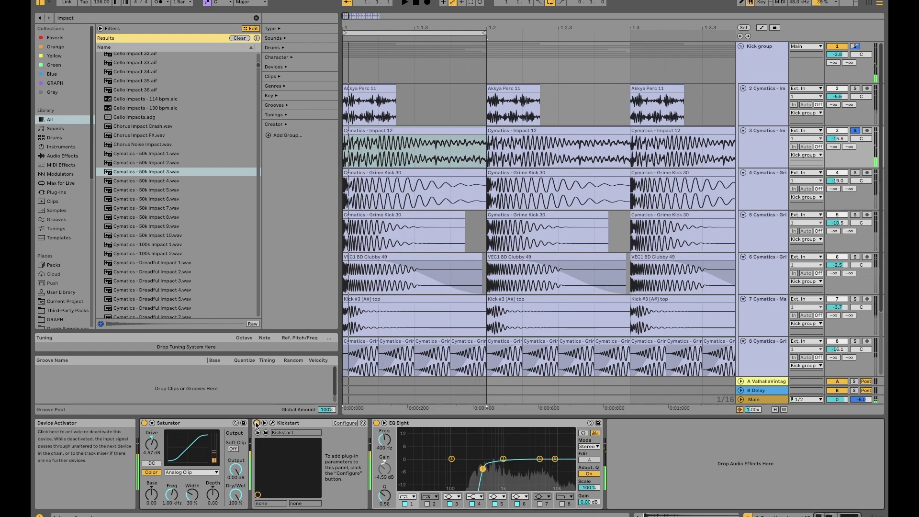
key(super+alt+p)
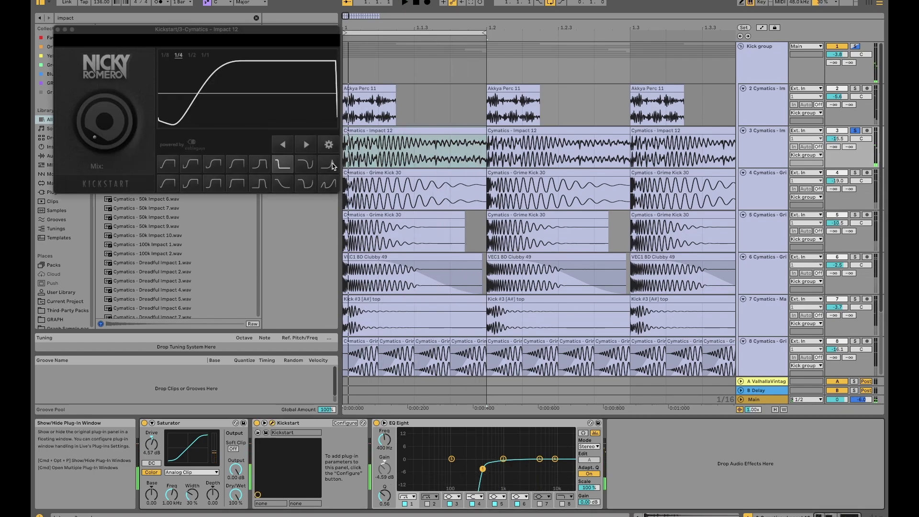
click(59, 29)
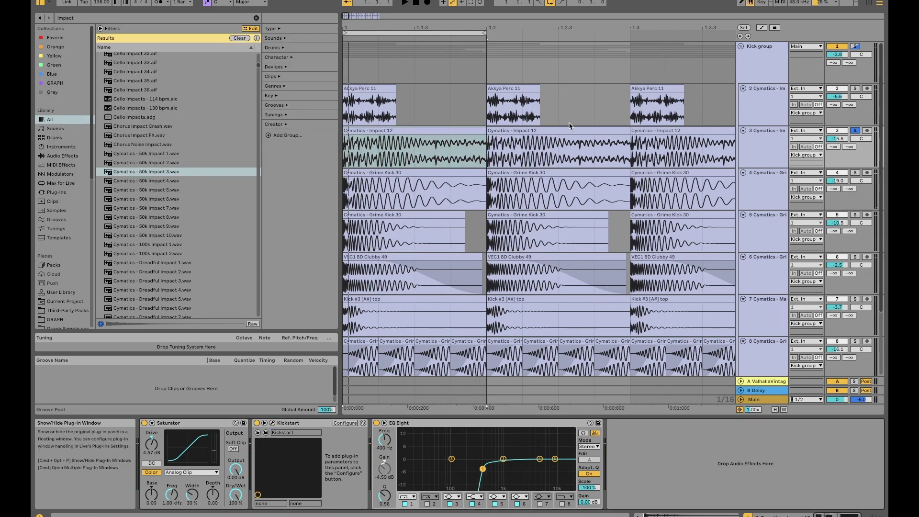
Step: Solo track 2 and play its Akkya Perc 11 layer on its own and together with track 5
click(770, 112)
click(855, 89)
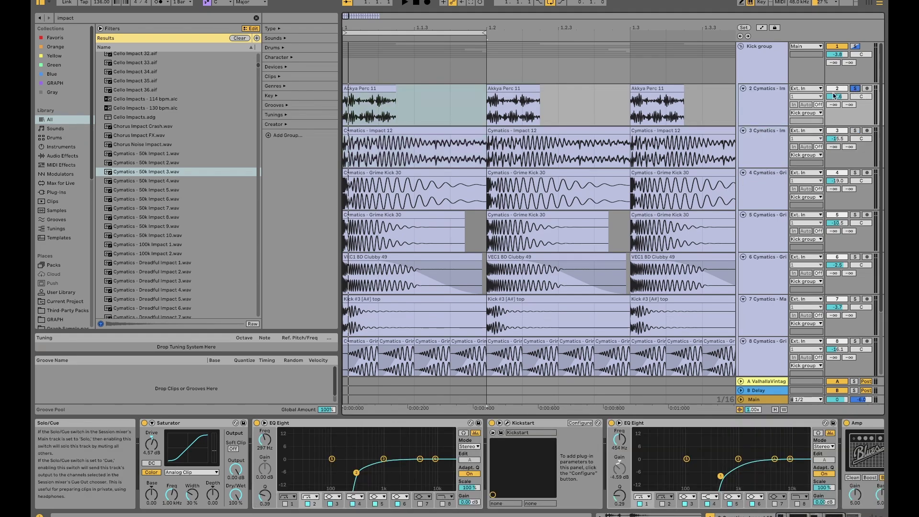
click(753, 117)
key(space)
click(367, 87)
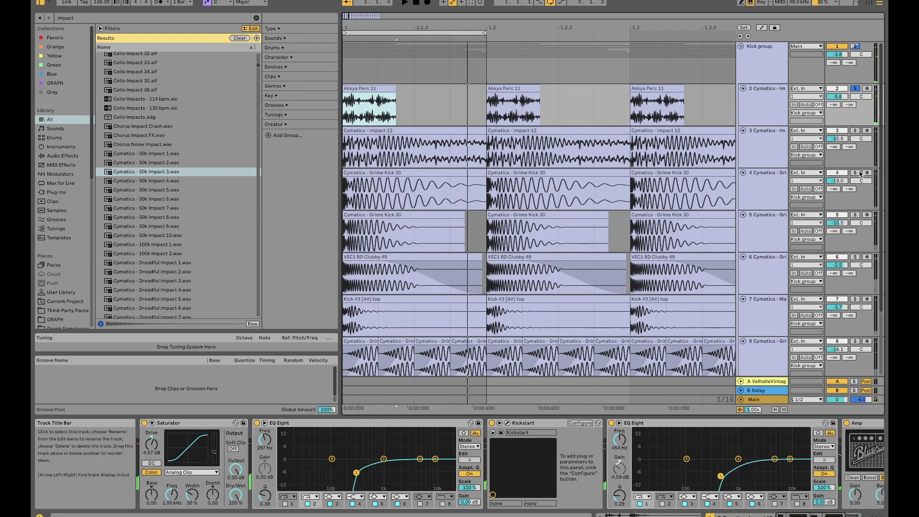
super+click(854, 215)
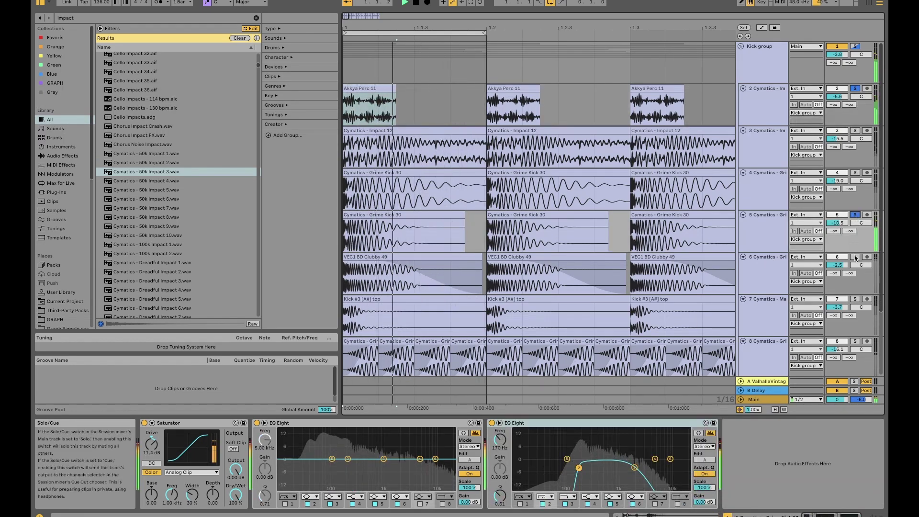
click(854, 89)
click(855, 89)
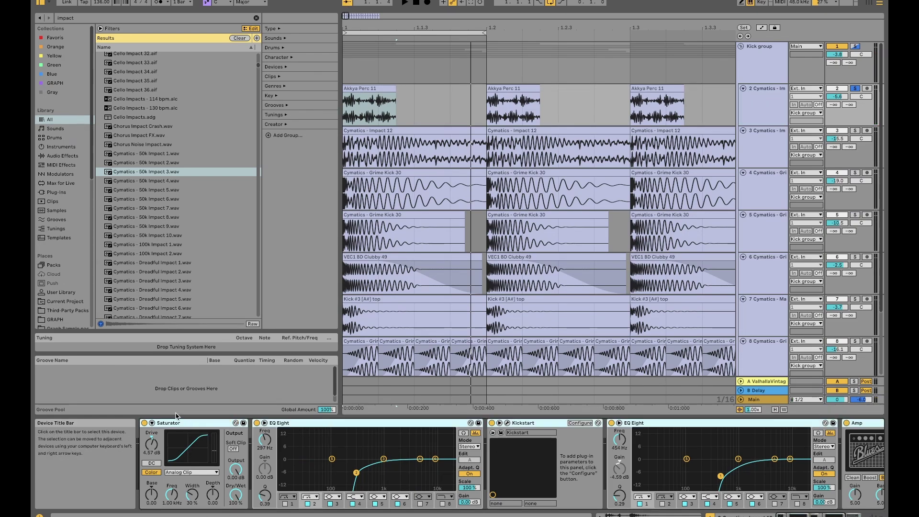
Step: Group track 2's device chain into a rack, bypass the rack and play the unprocessed layer
key(super+g)
click(145, 423)
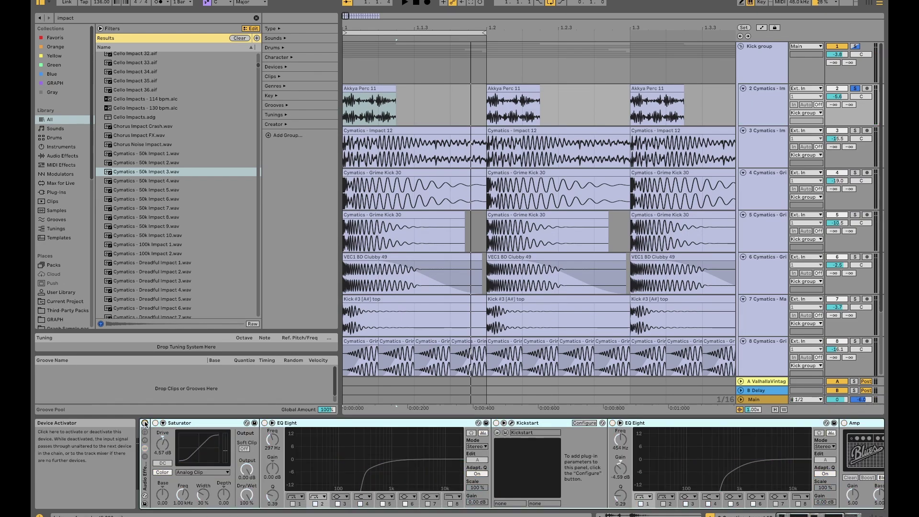
key(space)
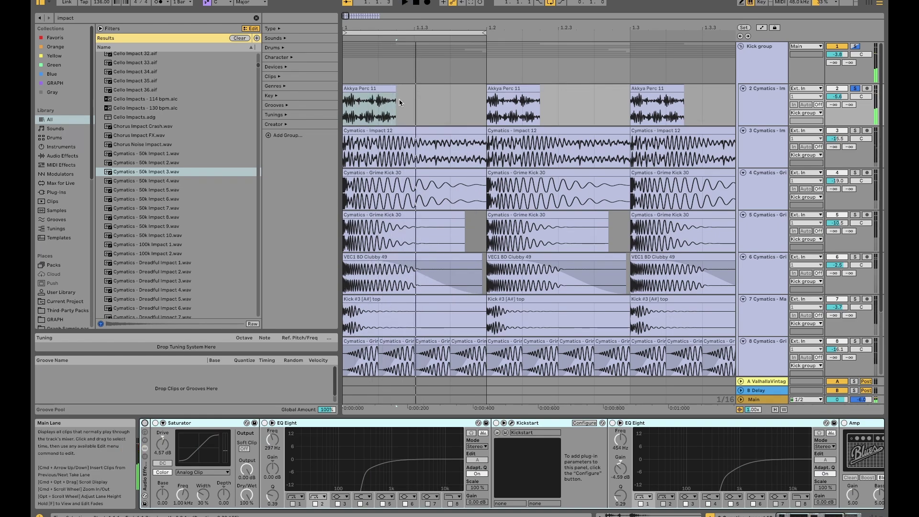
Step: Try resetting the first Akkya Perc 11 clip's pitch to 0 semitones, listen to it untransposed, and undo the pitch change
click(381, 89)
click(780, 113)
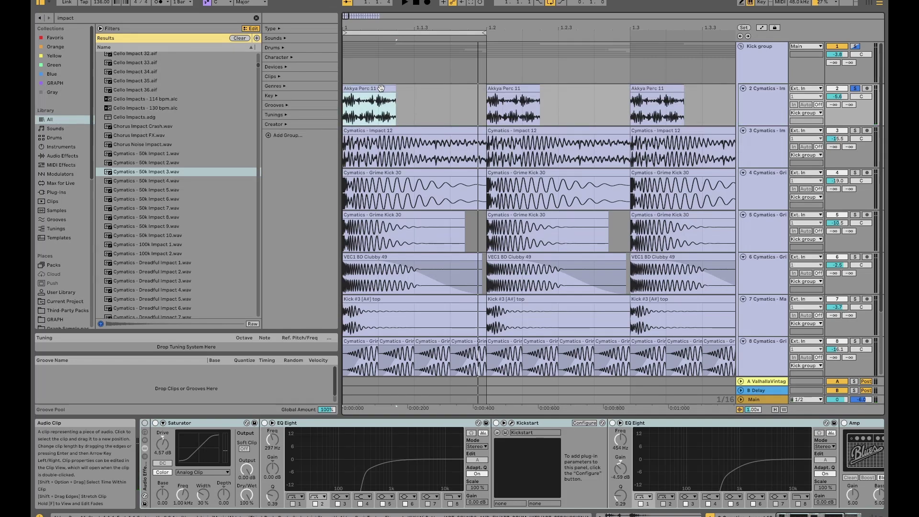
double_click(356, 109)
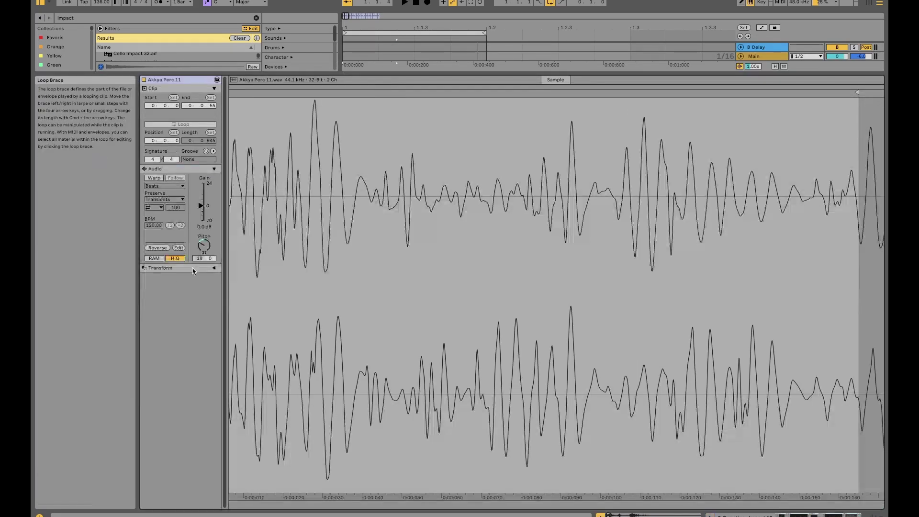
click(206, 246)
key(Delete)
key(space)
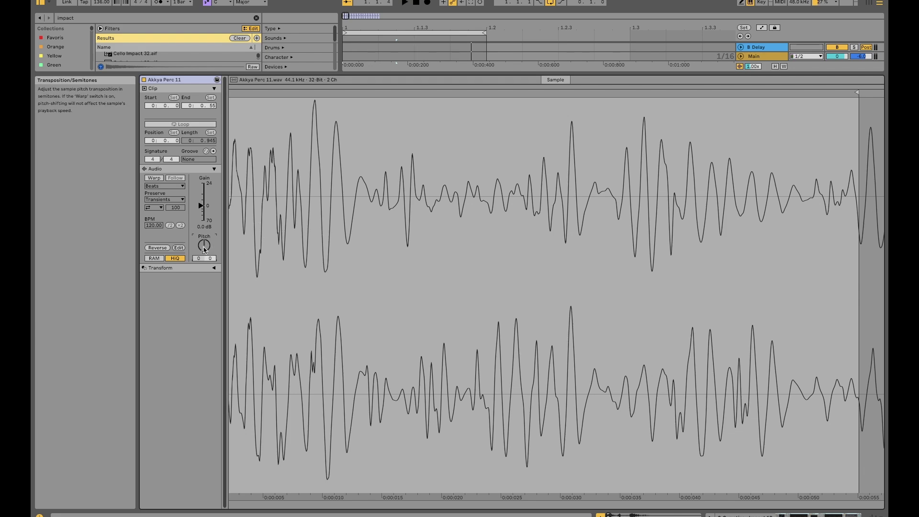
key(ctrl+z)
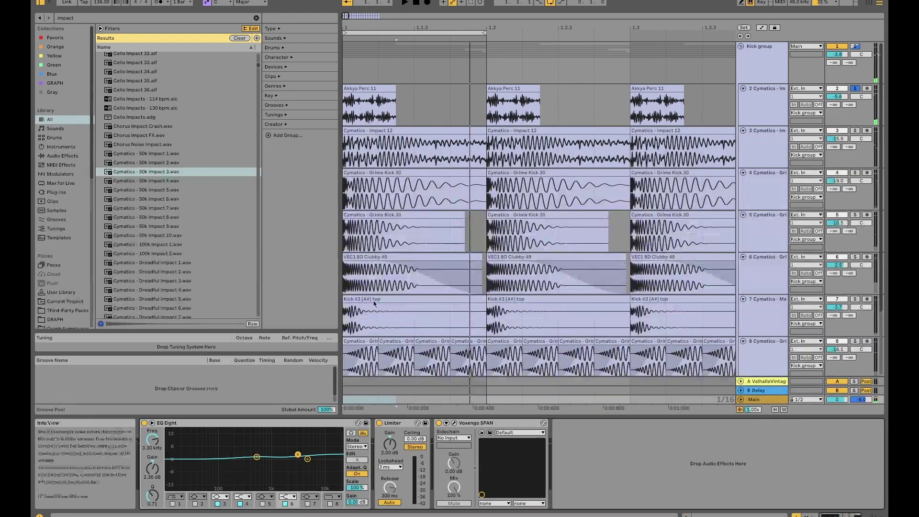
Step: Reactivate track 2's effects rack and play the layer while examining its Saturator, EQ Eight, Kickstart and Amp chain
click(369, 103)
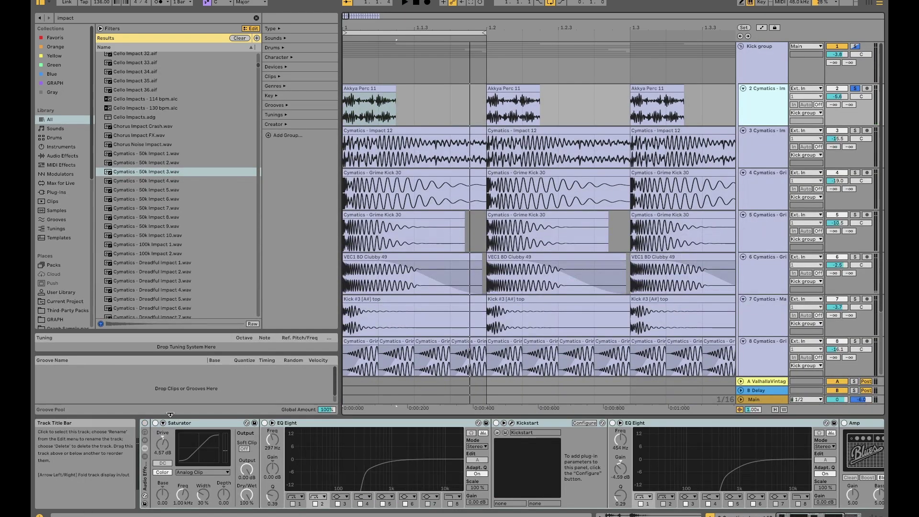
click(144, 423)
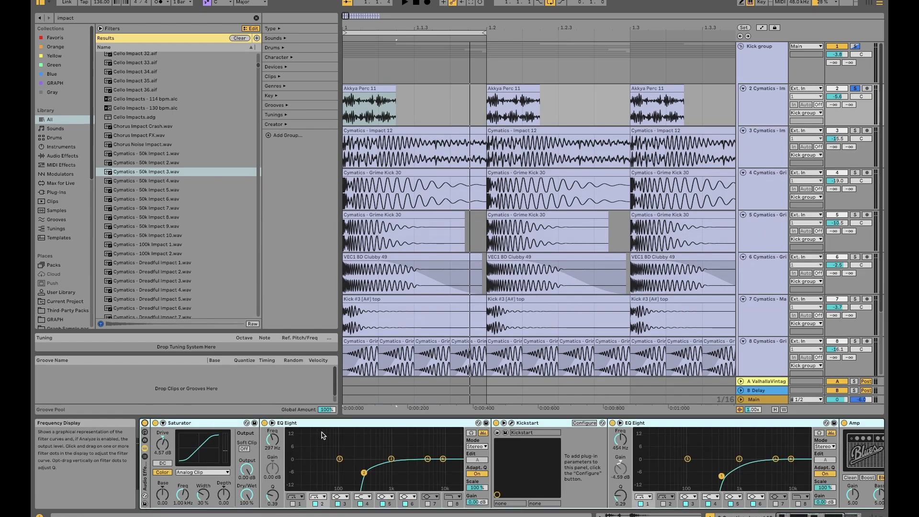
scroll(323, 435, right, 5)
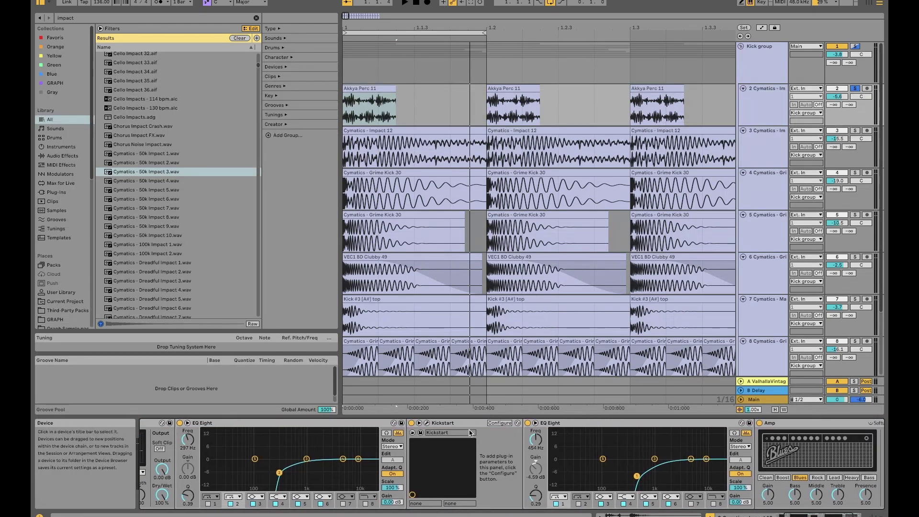
scroll(470, 432, right, 5)
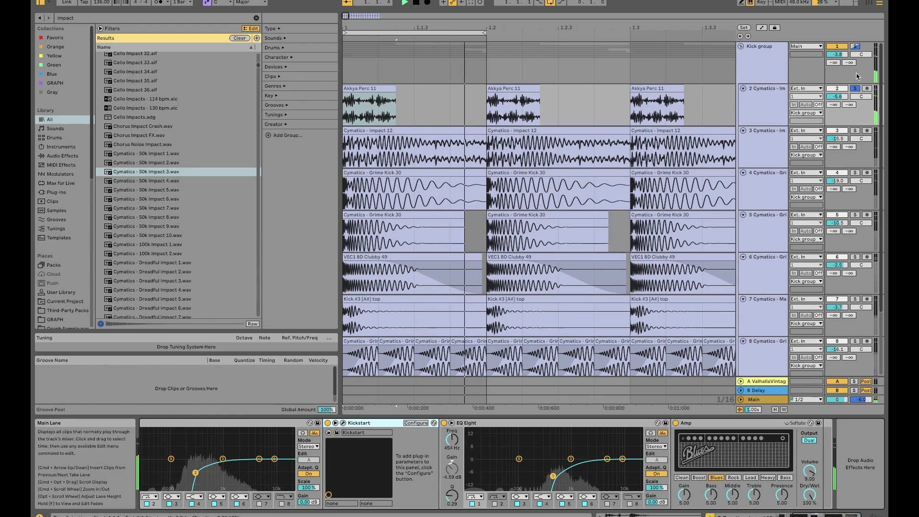
Step: Solo the Kick group and listen to all its layers together with the group's effects rack bypassed
click(771, 64)
click(765, 67)
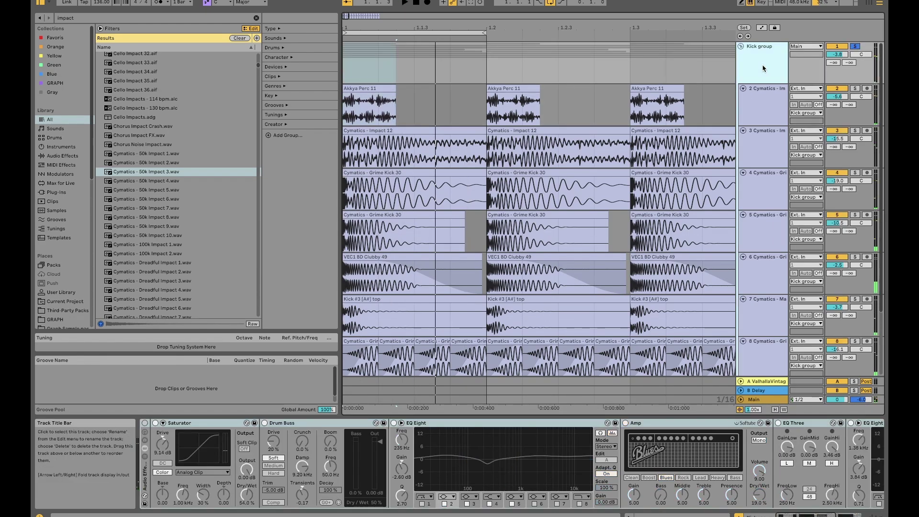
key(space)
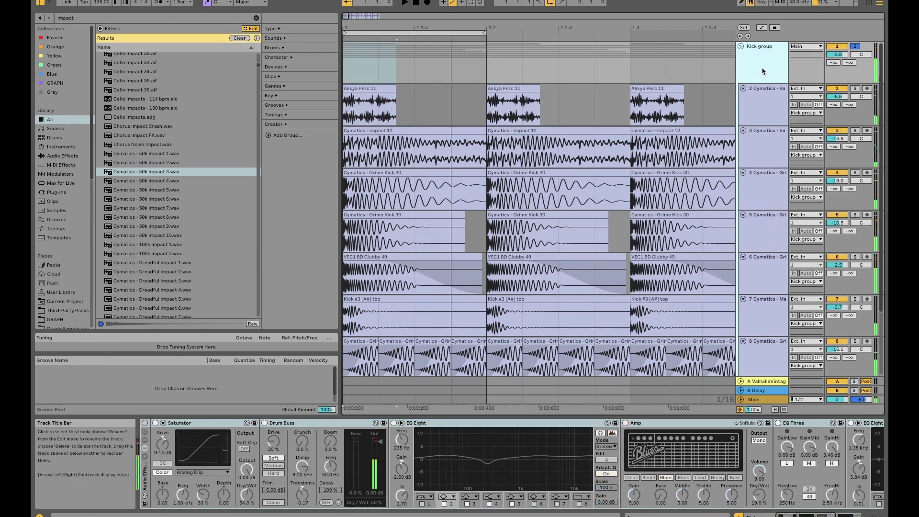
key(space)
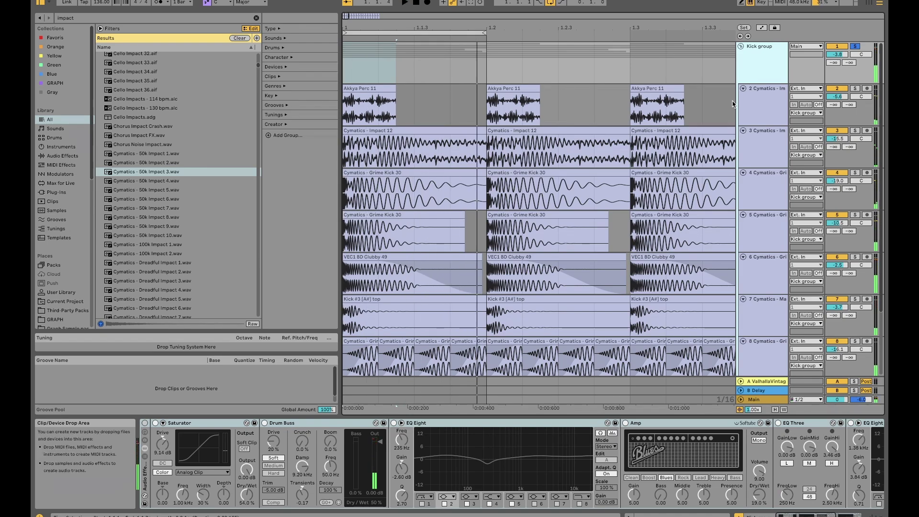
key(space)
key(space)
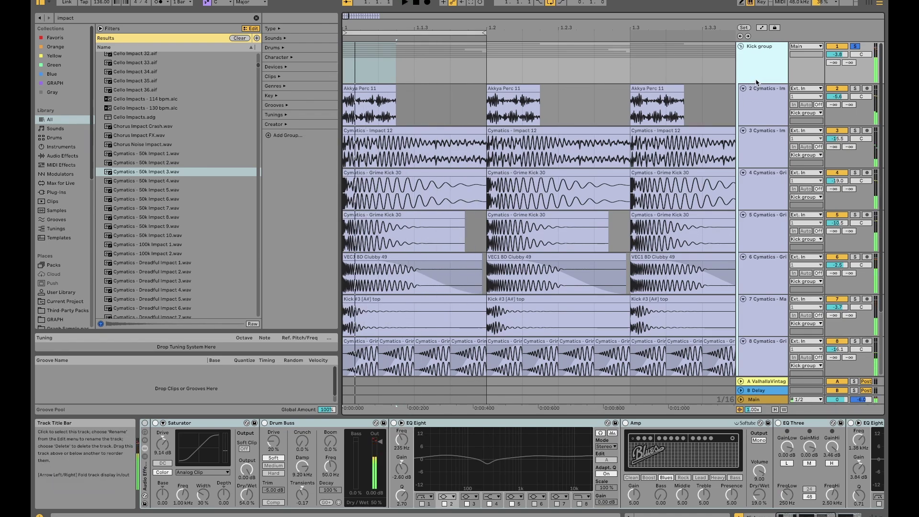
key(space)
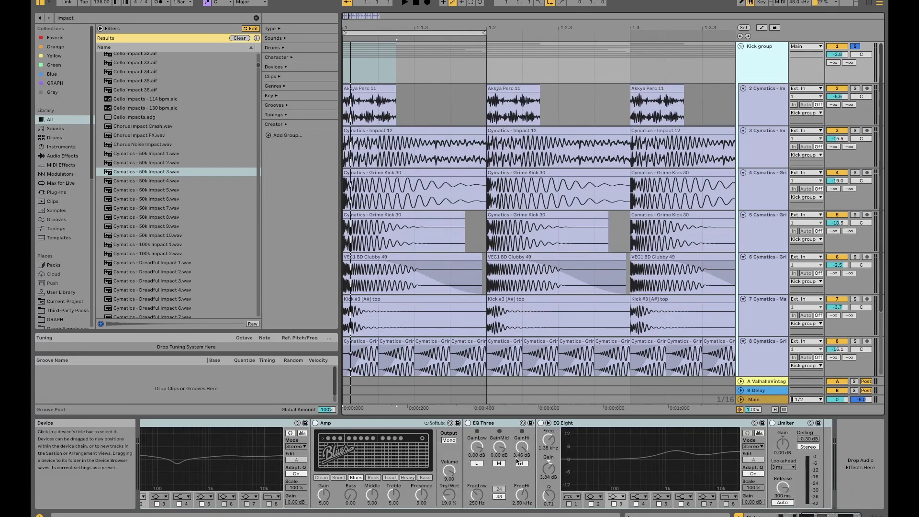
Step: Reactivate the Kick group's effects rack and examine its chain from Saturator through to Limiter
click(165, 423)
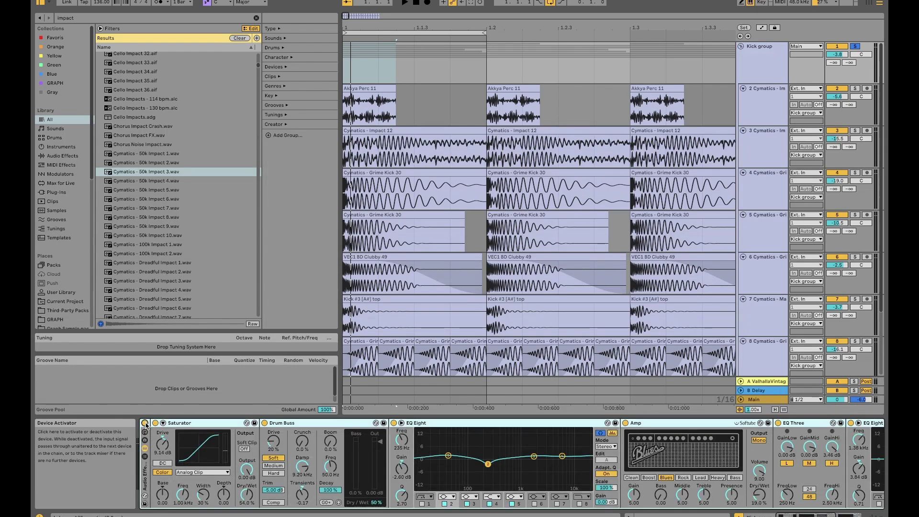
scroll(694, 429, right, 5)
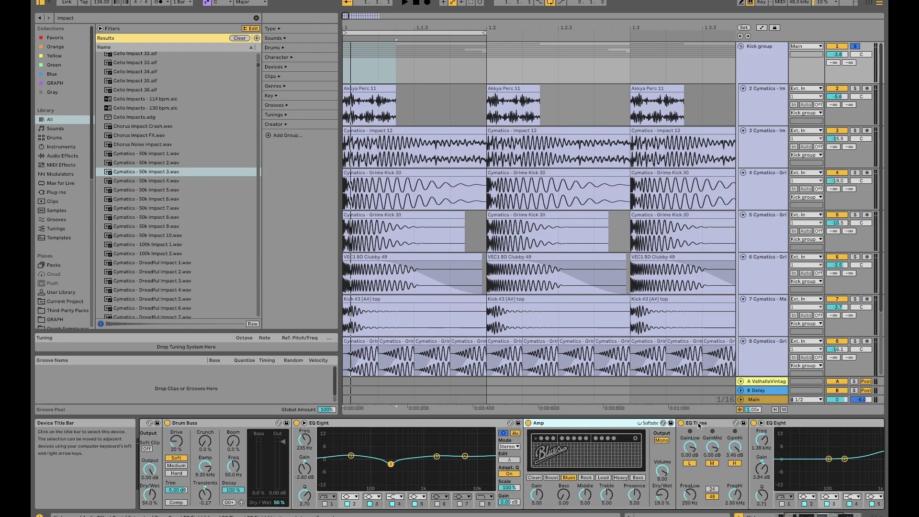
scroll(721, 428, right, 5)
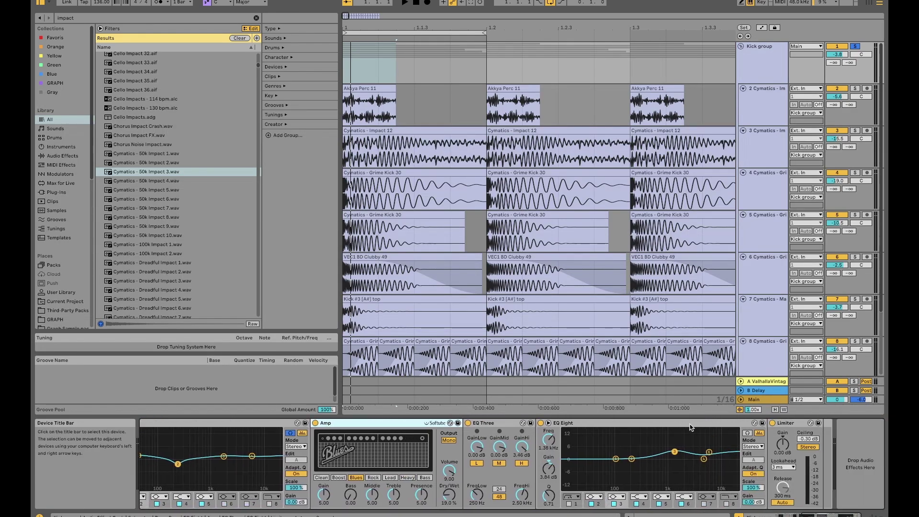
Step: Bypass the Kick group's Drum Buss, both EQ Eights, Amp and EQ Three, and play the group with Saturator and Limiter active
click(541, 423)
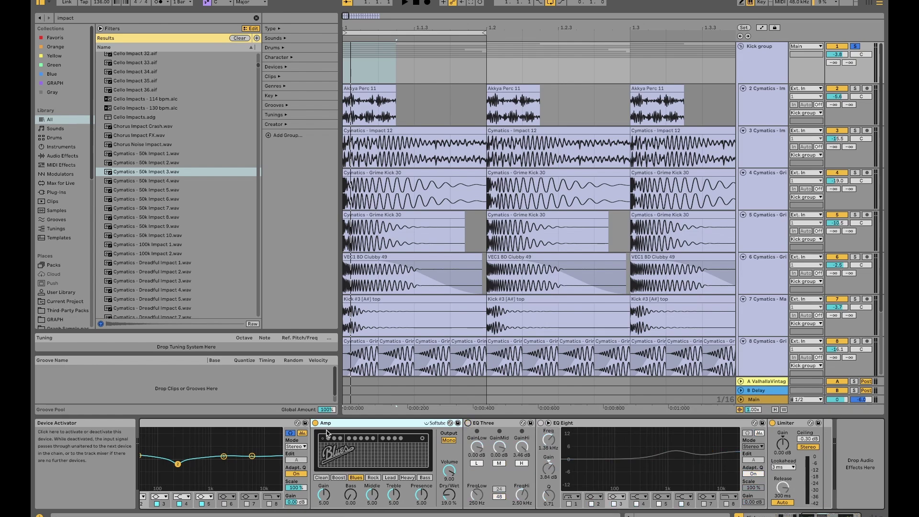
scroll(327, 432, left, 10)
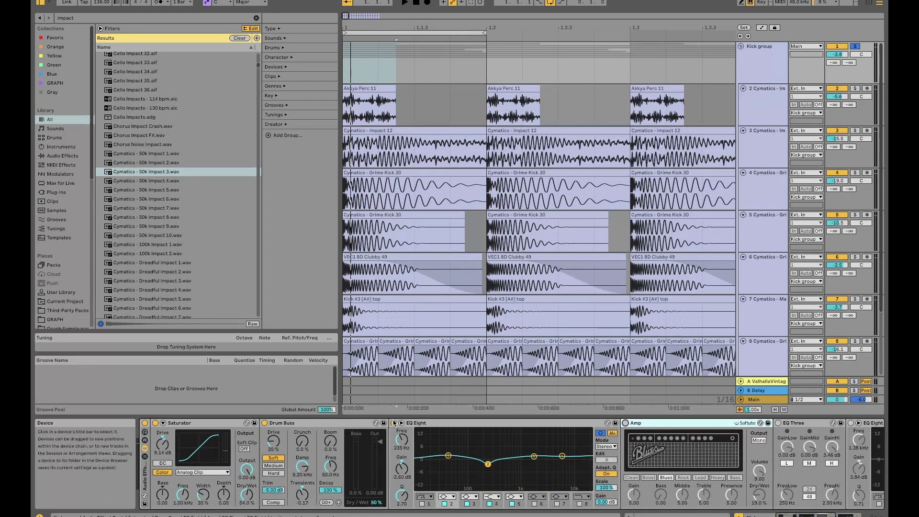
click(393, 423)
click(264, 422)
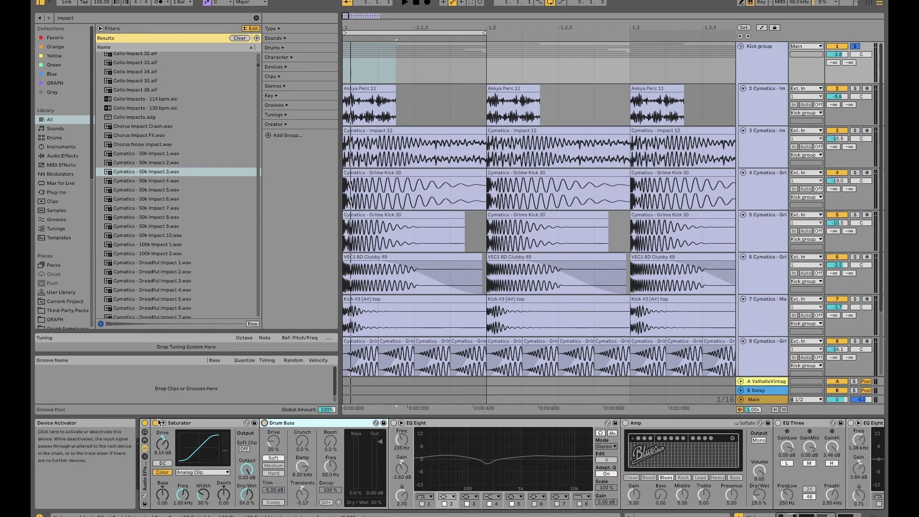
click(375, 96)
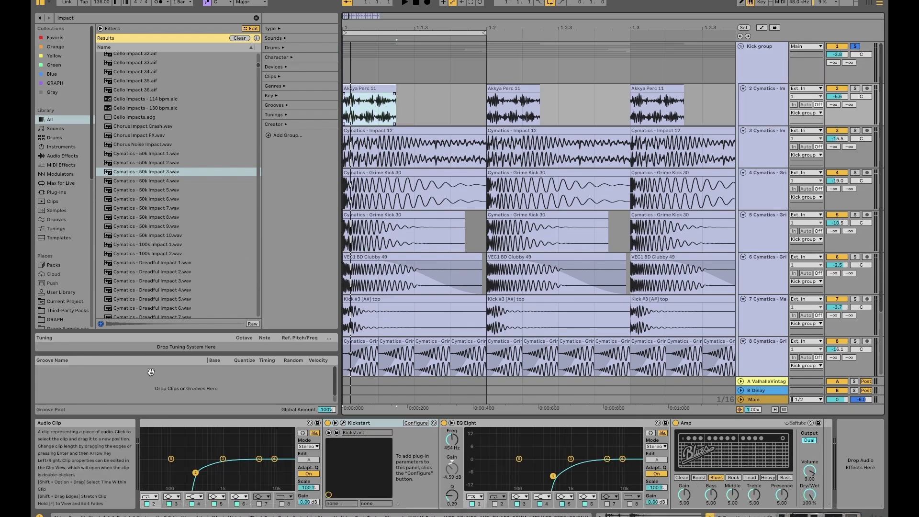
key(space)
key(Up)
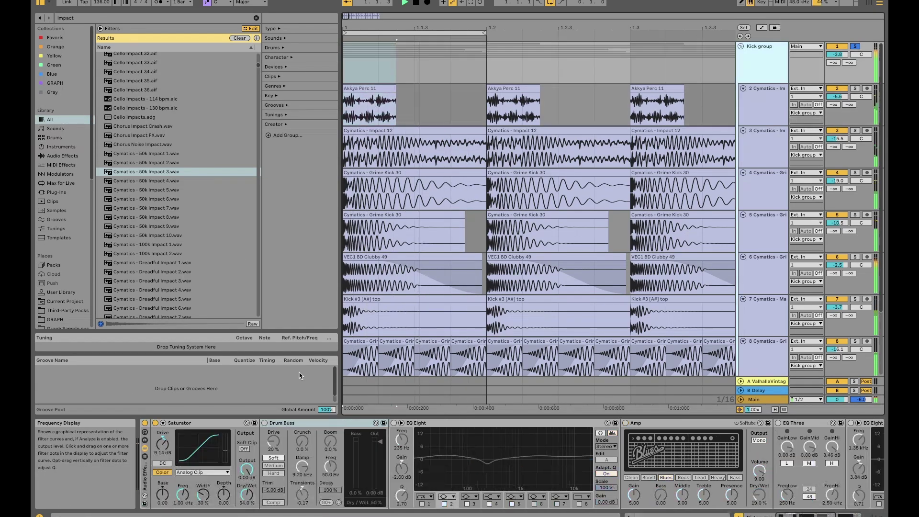
Step: Compare the playing Kick group with its Saturator off and on, and examine the Saturator's drive, curve and dry/wet settings
click(156, 423)
click(156, 423)
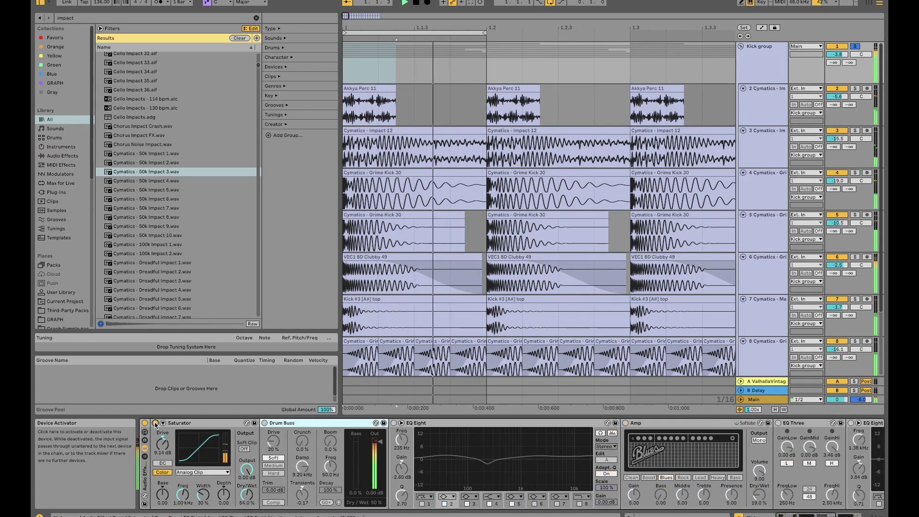
key(space)
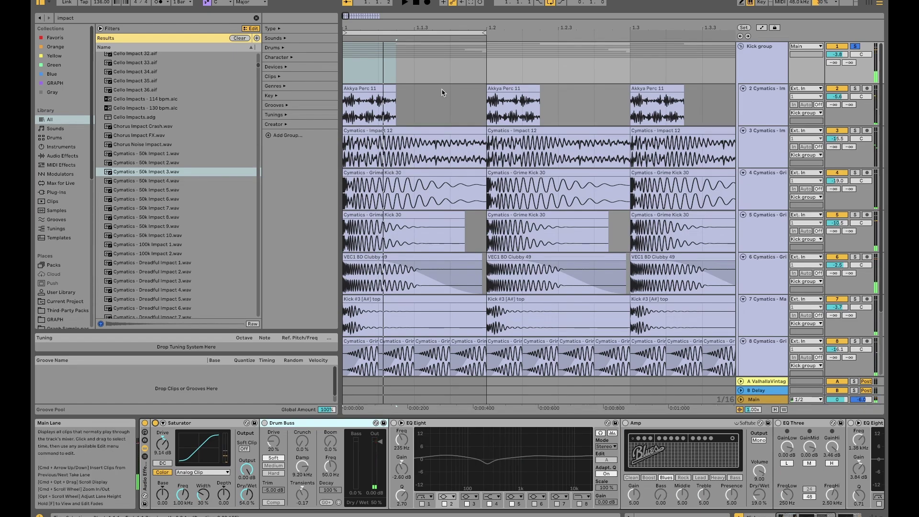
click(773, 81)
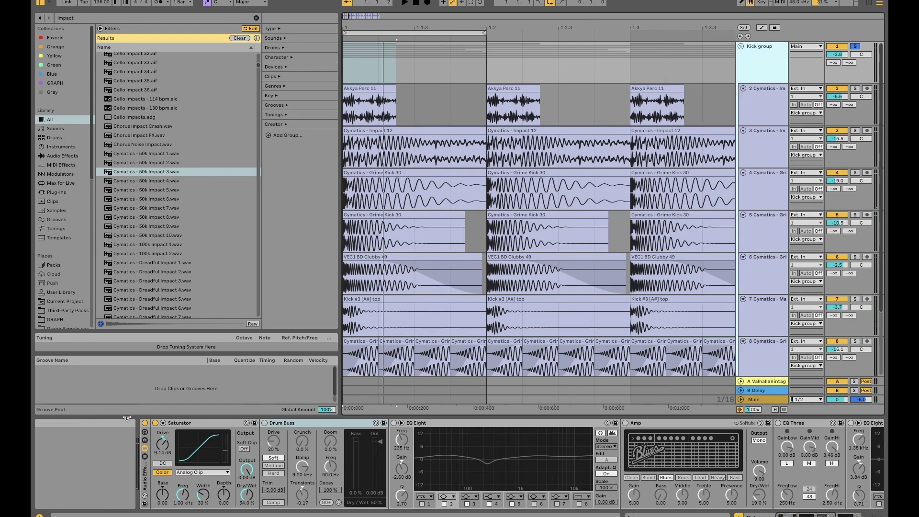
click(194, 425)
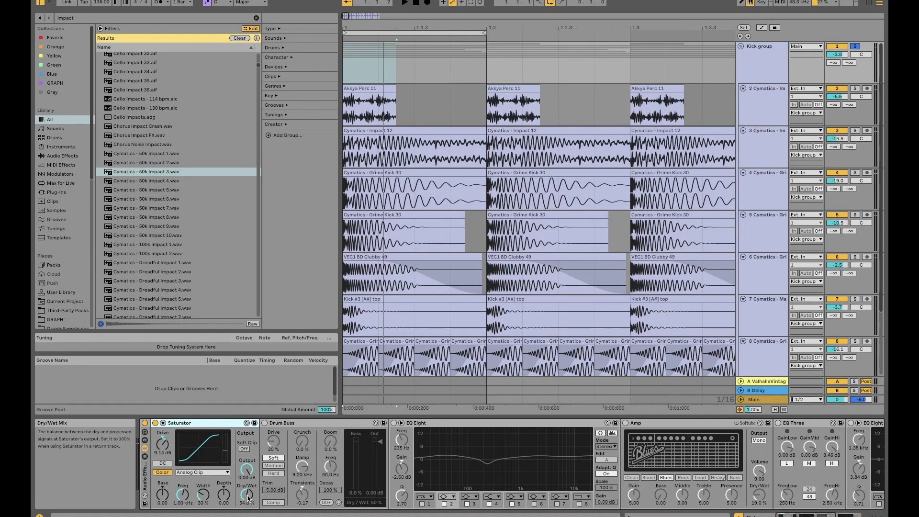
Step: Try the Hard Curve type on the Kick group's Saturator and play the group
click(190, 474)
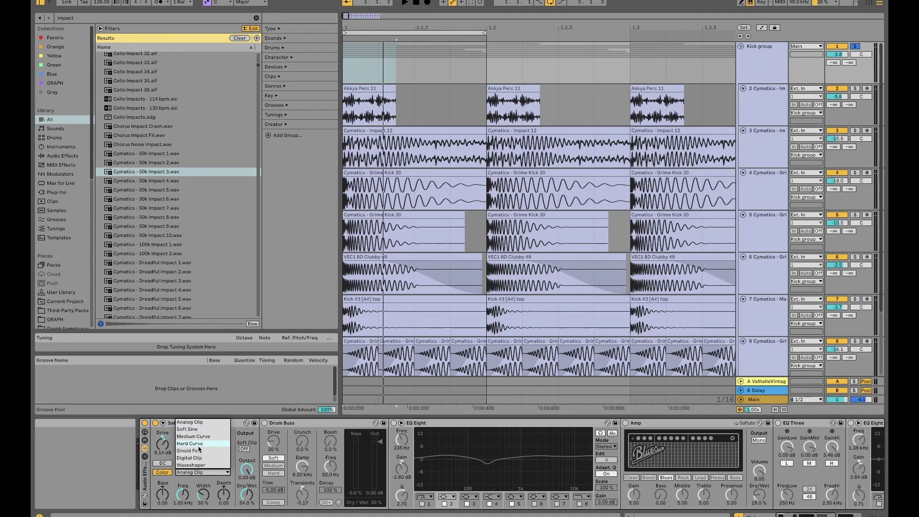
click(198, 445)
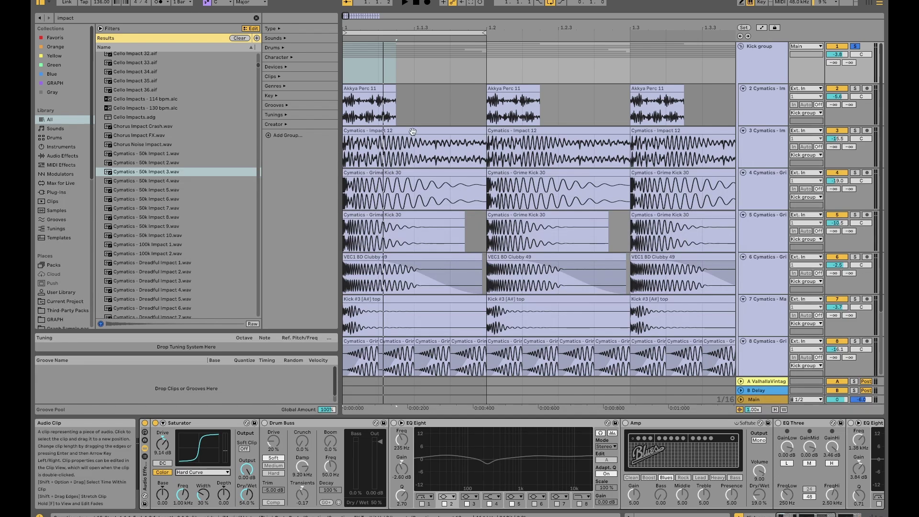
click(767, 103)
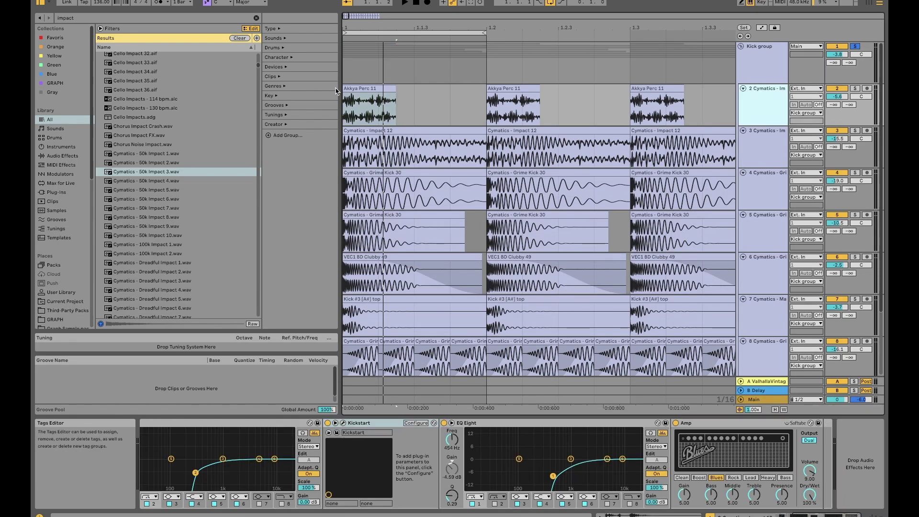
click(366, 88)
key(space)
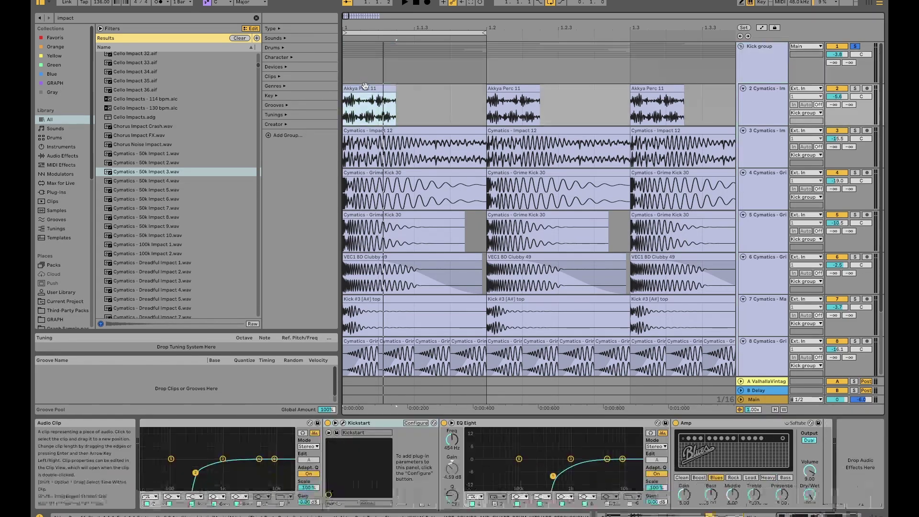
key(space)
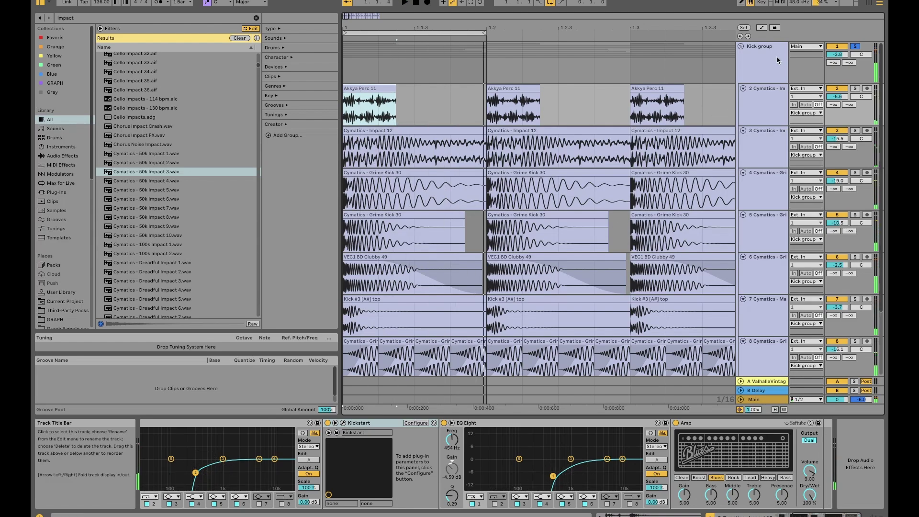
Step: Set the Kick group Saturator's curve type back to Analog Clip and play the group again
click(777, 60)
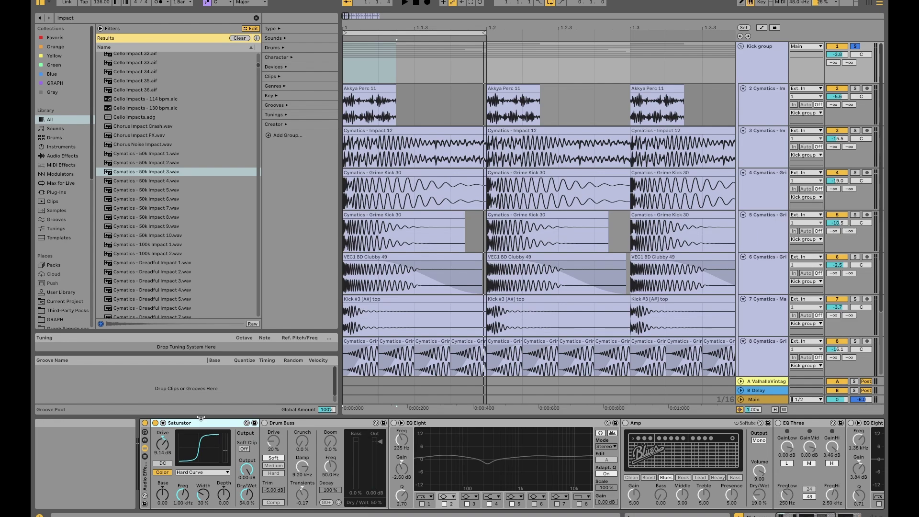
click(201, 471)
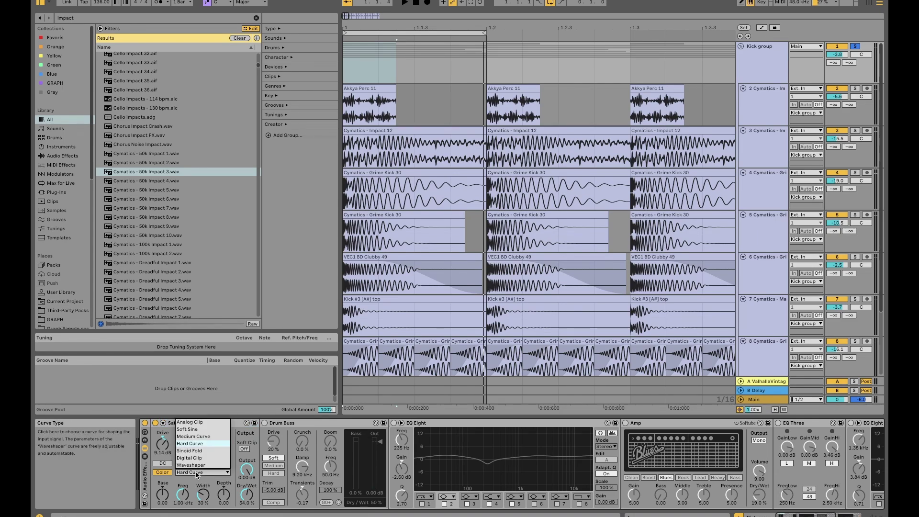
click(187, 423)
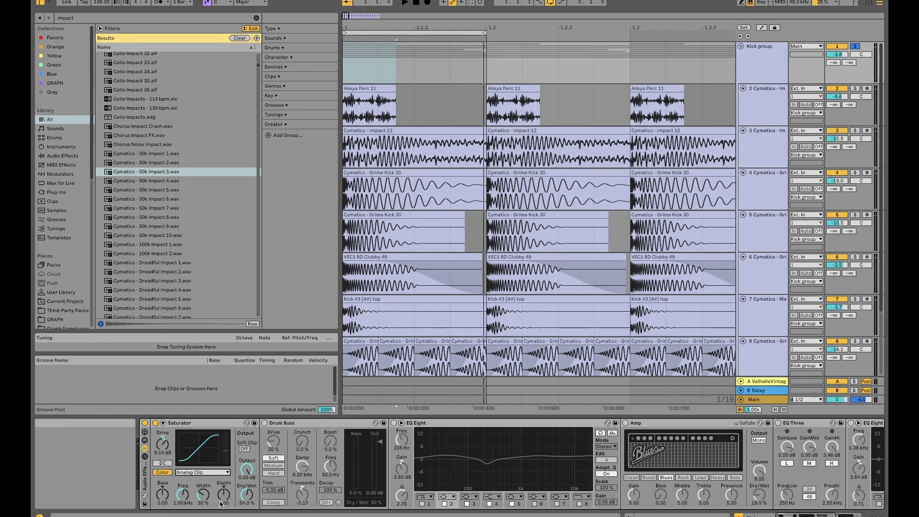
click(213, 424)
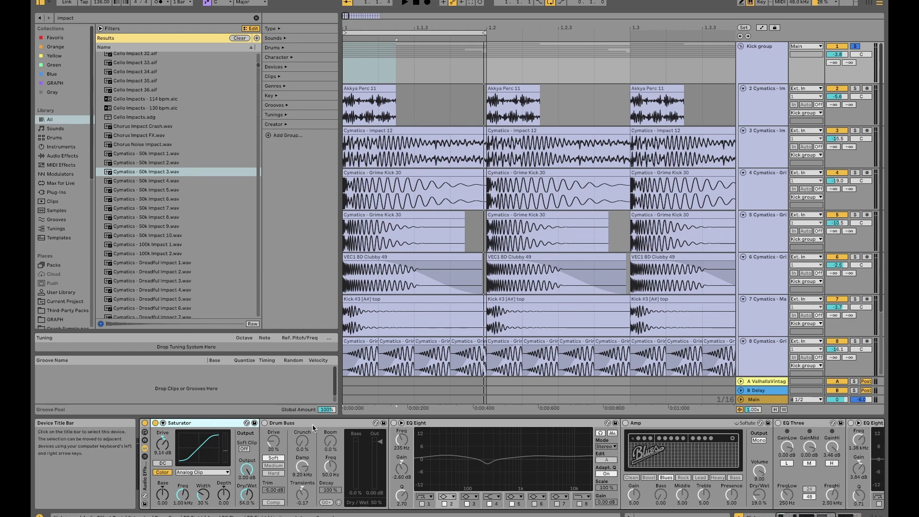
key(space)
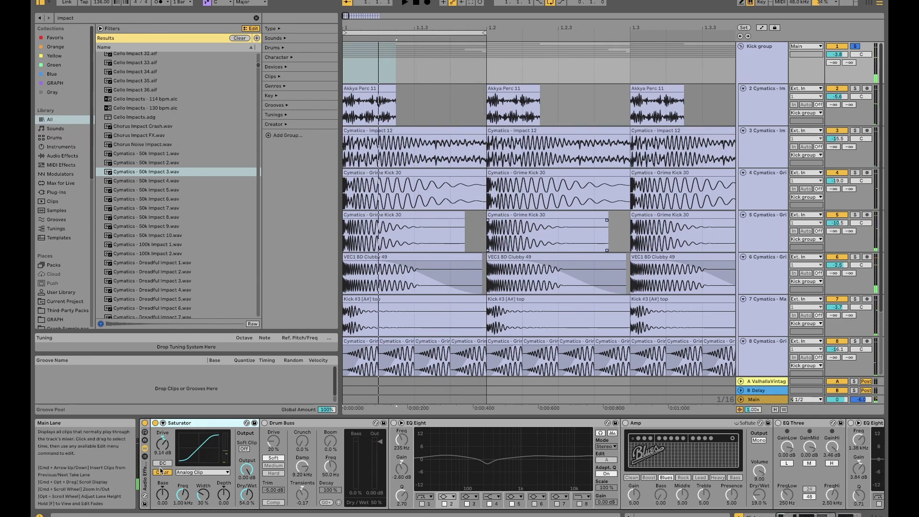
Step: Reactivate the Kick group's Drum Buss and play the group, comparing the sound with the Drum Buss off and on
click(262, 424)
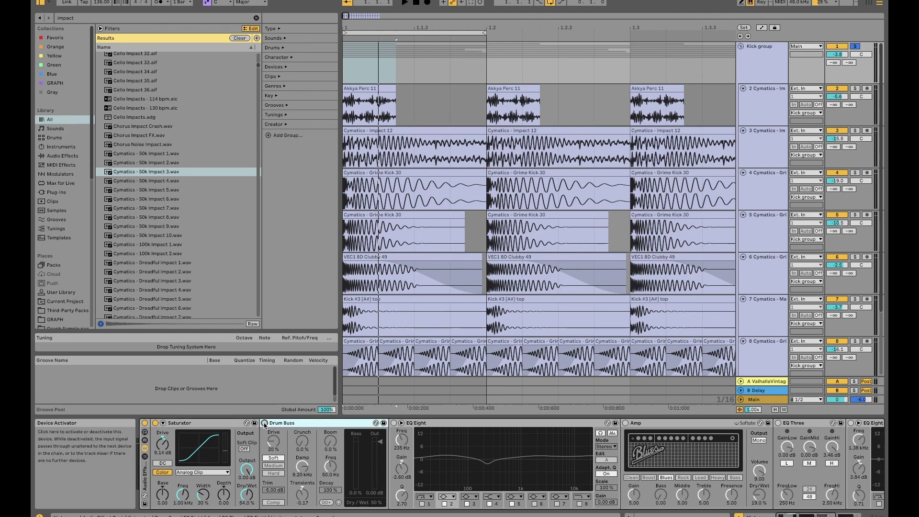
click(265, 423)
key(space)
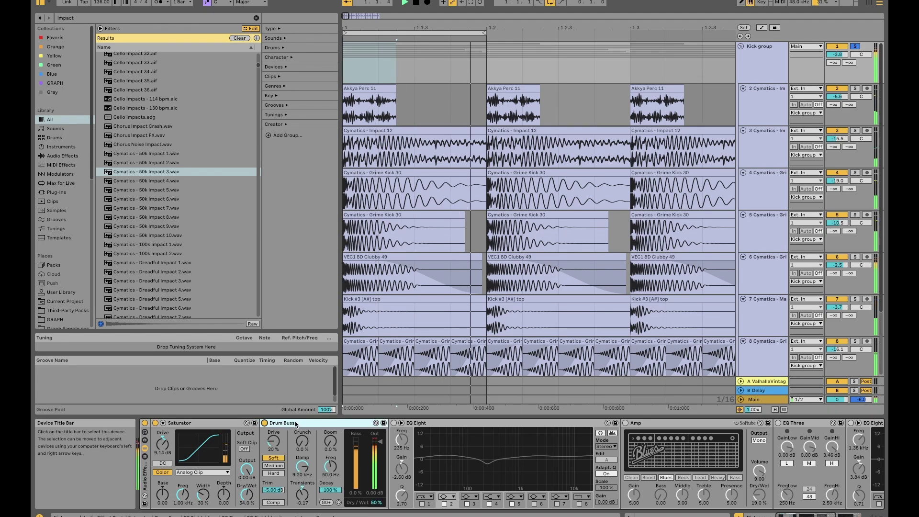
click(265, 423)
click(264, 423)
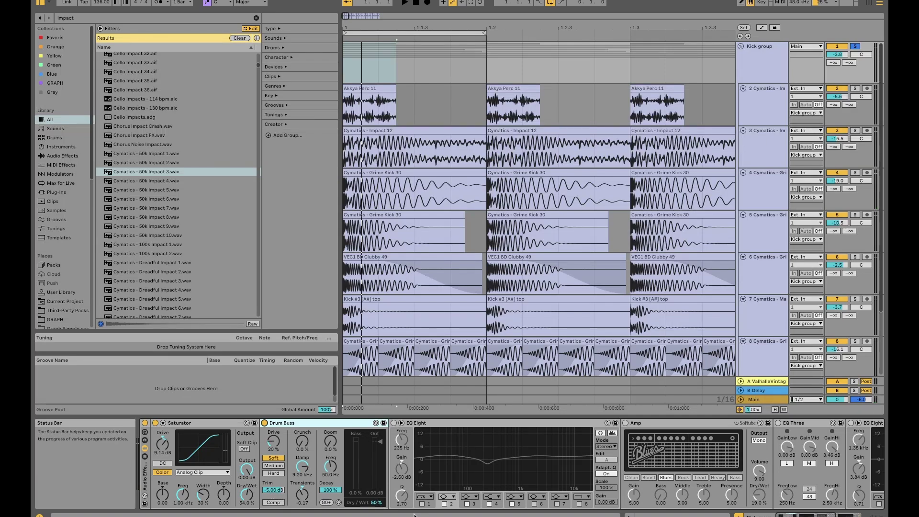
Step: Reactivate the first EQ Eight after the Drum Buss and listen to the Kick group with its low-mid dip applied
click(399, 425)
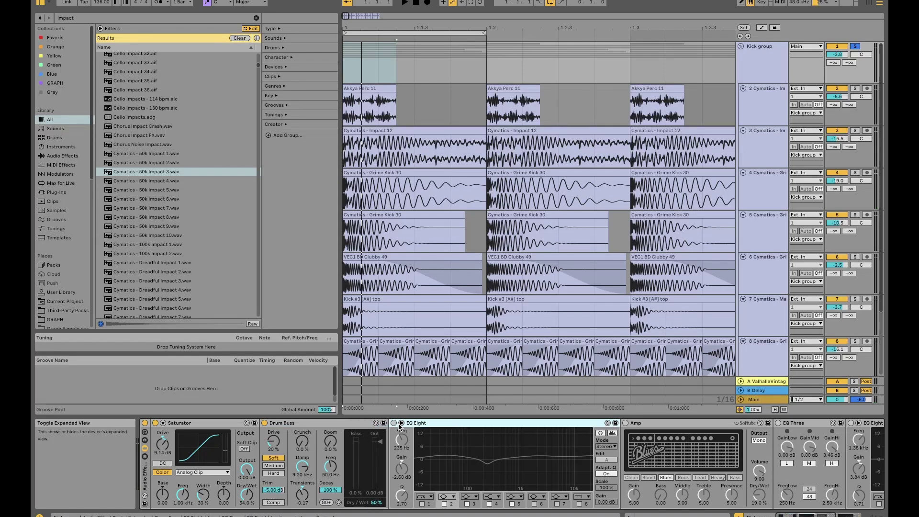
click(394, 423)
key(space)
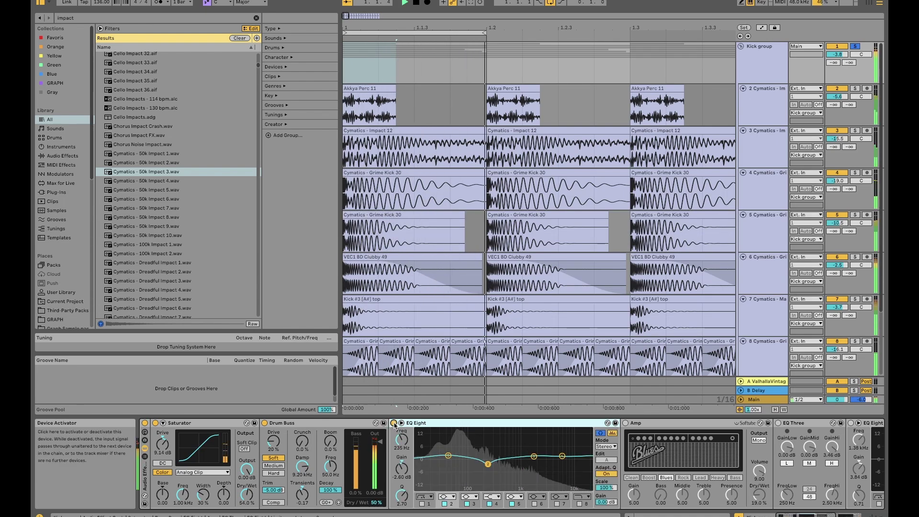
key(space)
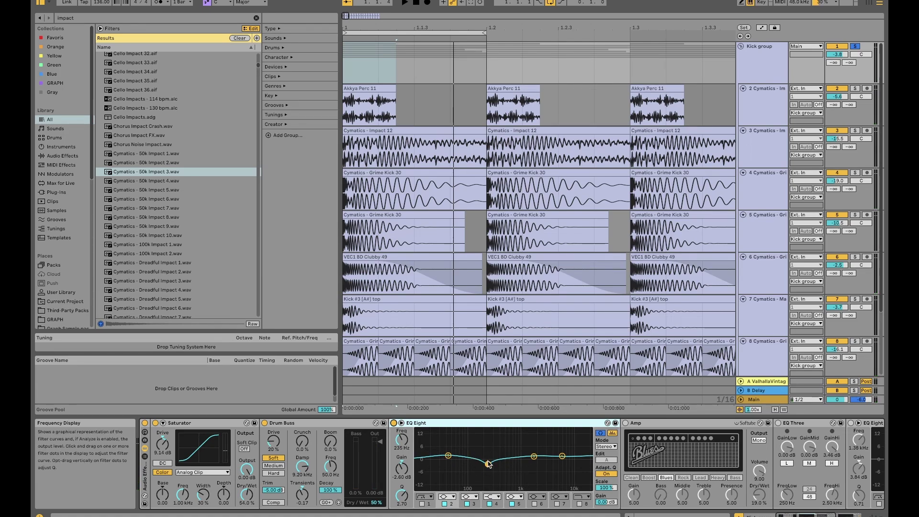
Step: Reactivate the Kick group's Amp with the Blues model and play the group through it
click(667, 429)
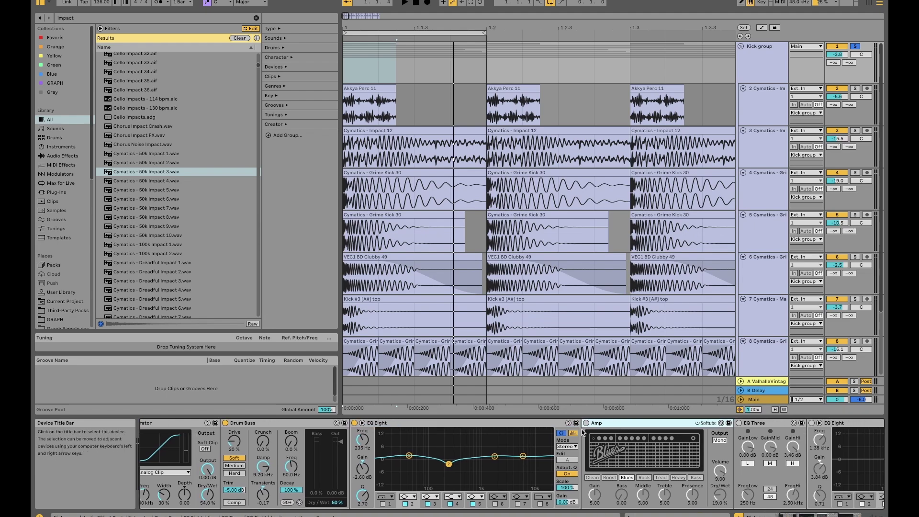
click(572, 424)
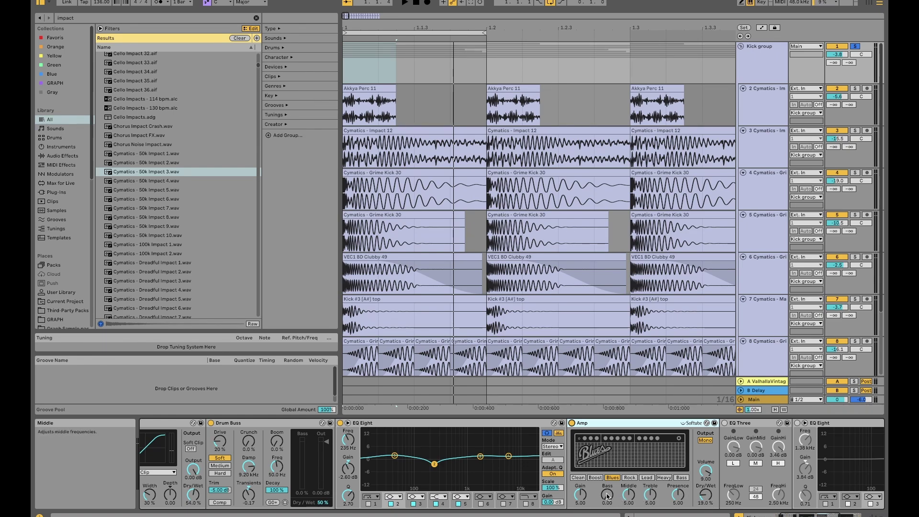
key(space)
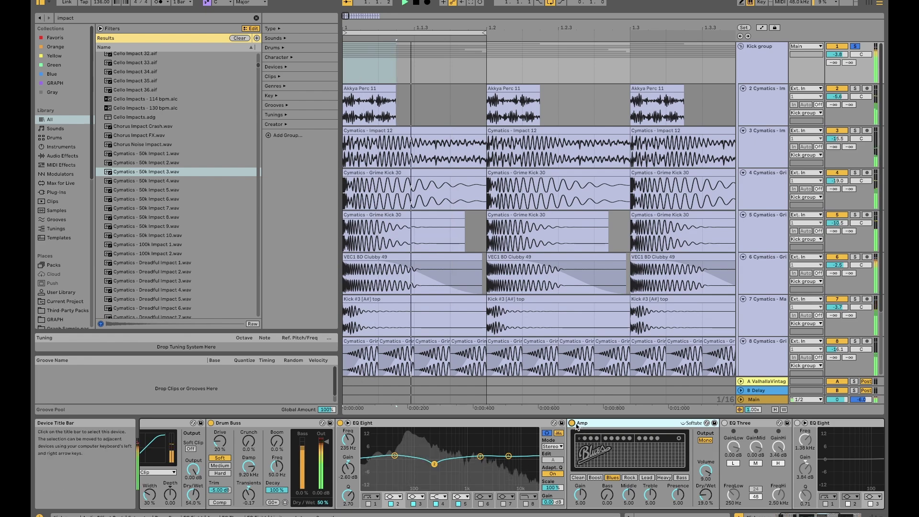
Step: Reactivate the Kick group's EQ Three and the second EQ Eight that follows it
click(724, 423)
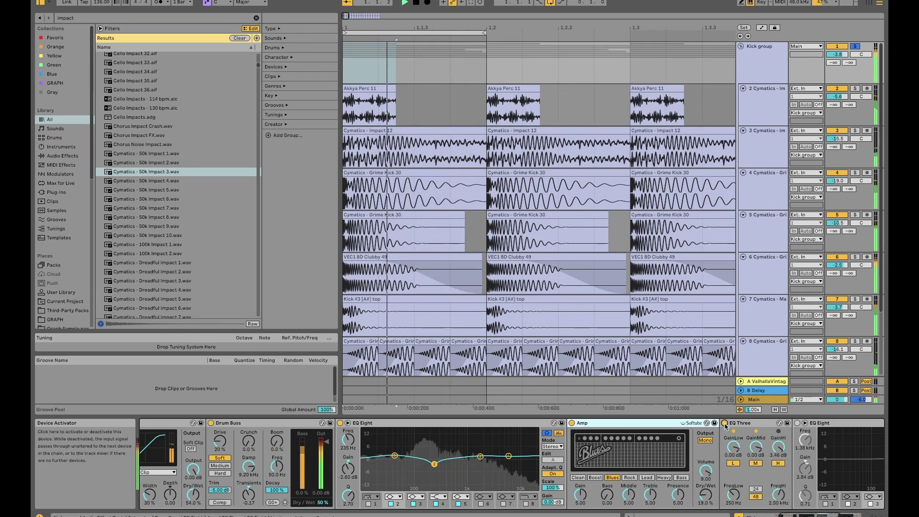
scroll(719, 435, right, 5)
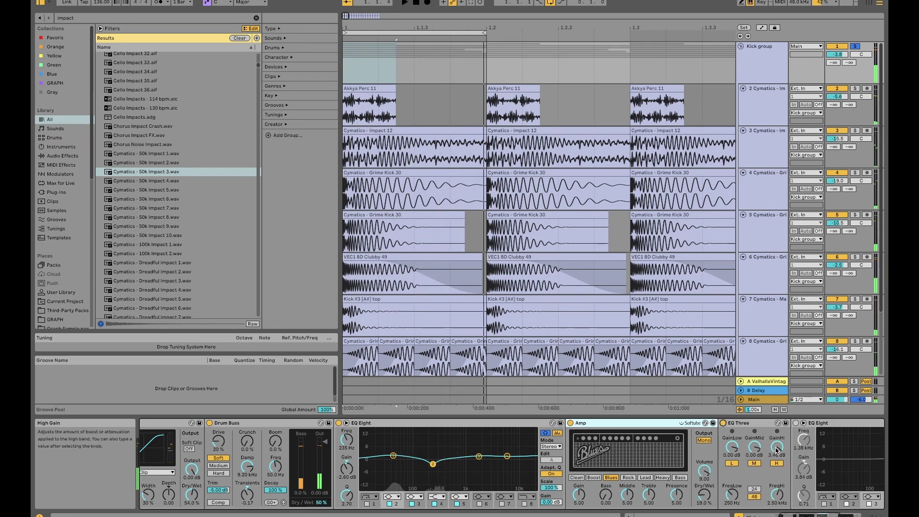
scroll(718, 435, right, 10)
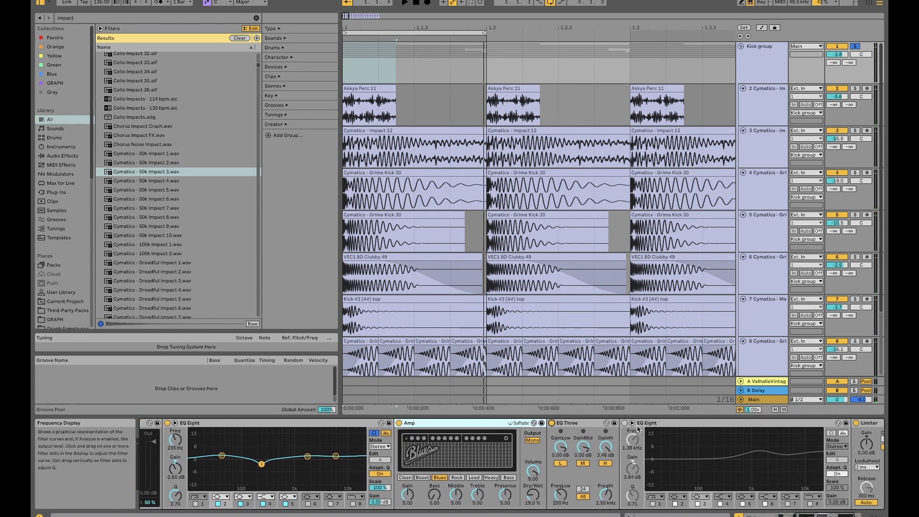
click(541, 423)
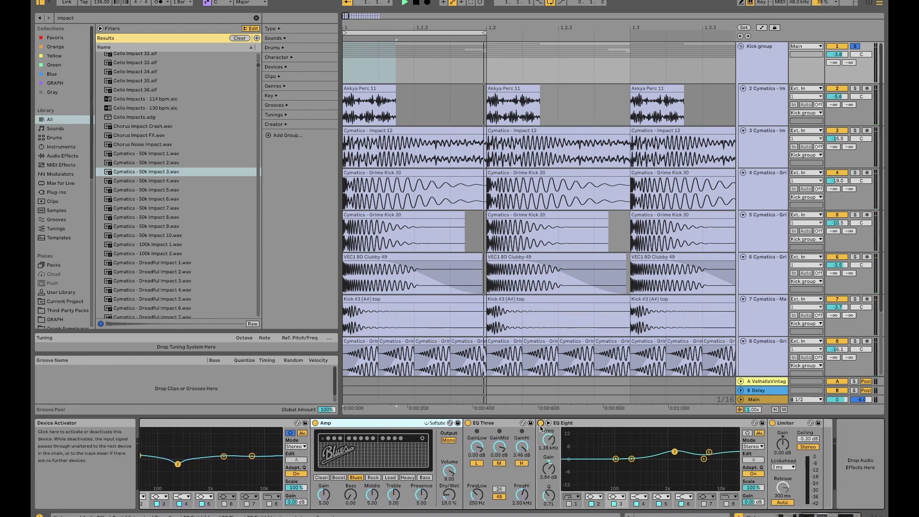
Step: Try lowering the second EQ Eight's upper-mid boost to about 2.11 dB at 1.29 kHz, and undo the change
drag(674, 451, 672, 455)
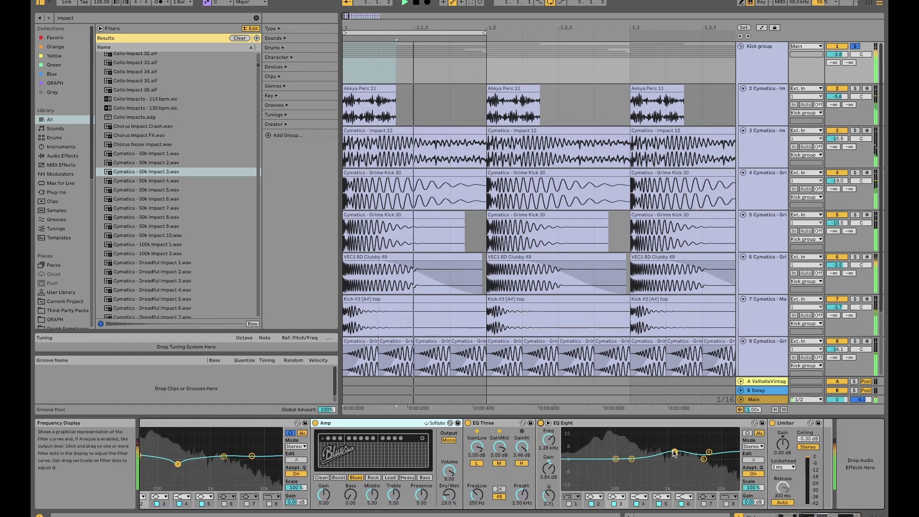
key(space)
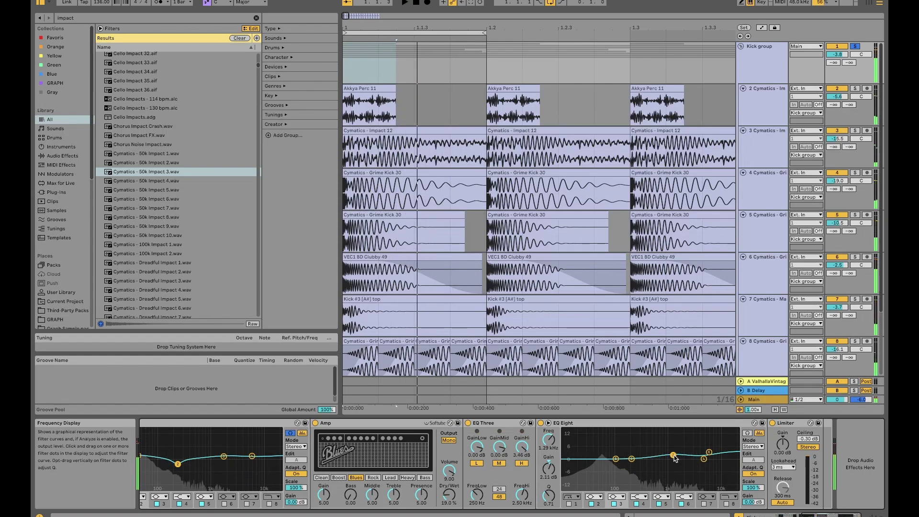
key(super+z)
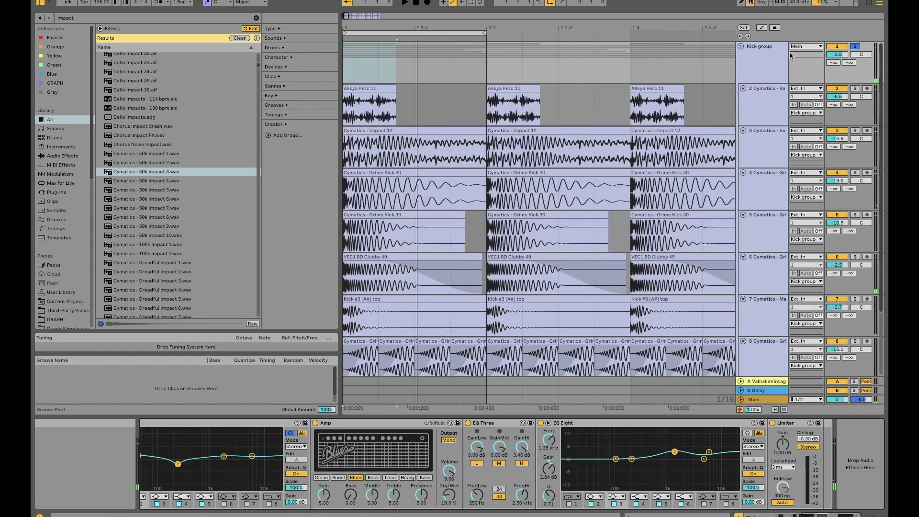
Step: Play the full Kick group chain and compare the sound with the Limiter off and on
key(space)
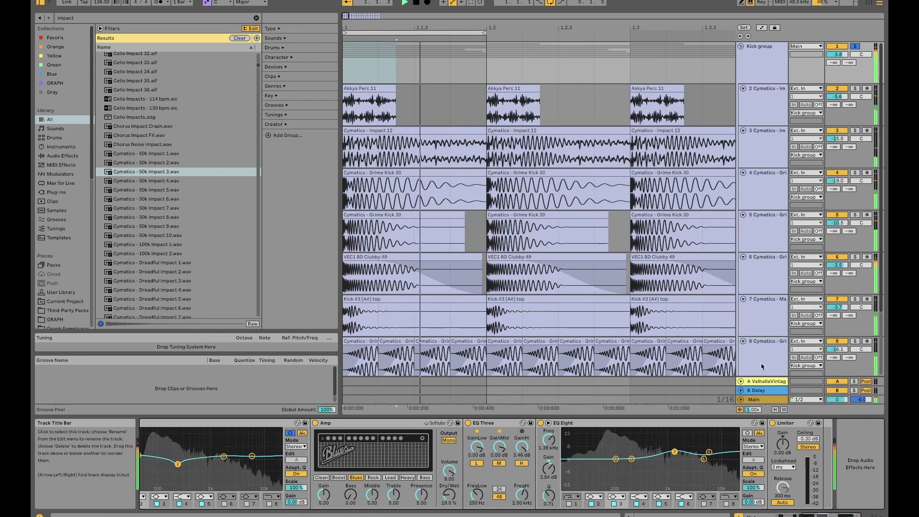
click(772, 423)
click(772, 423)
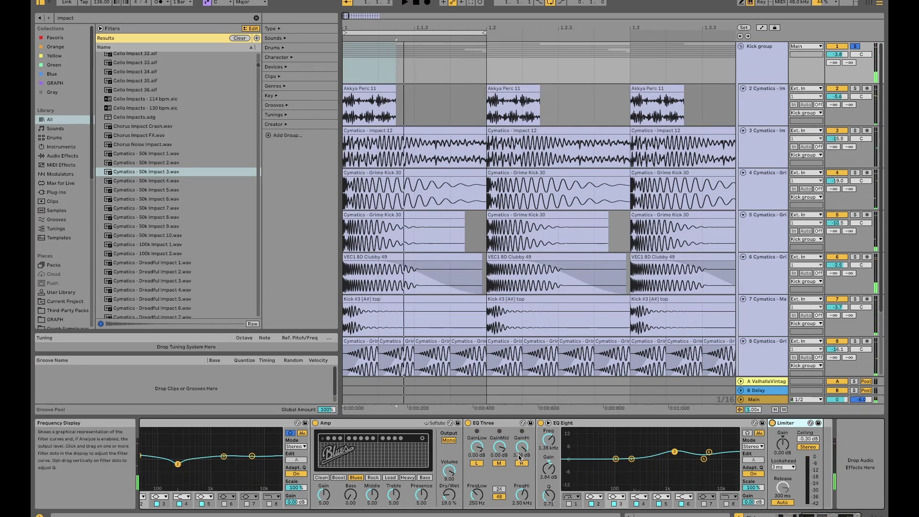
key(space)
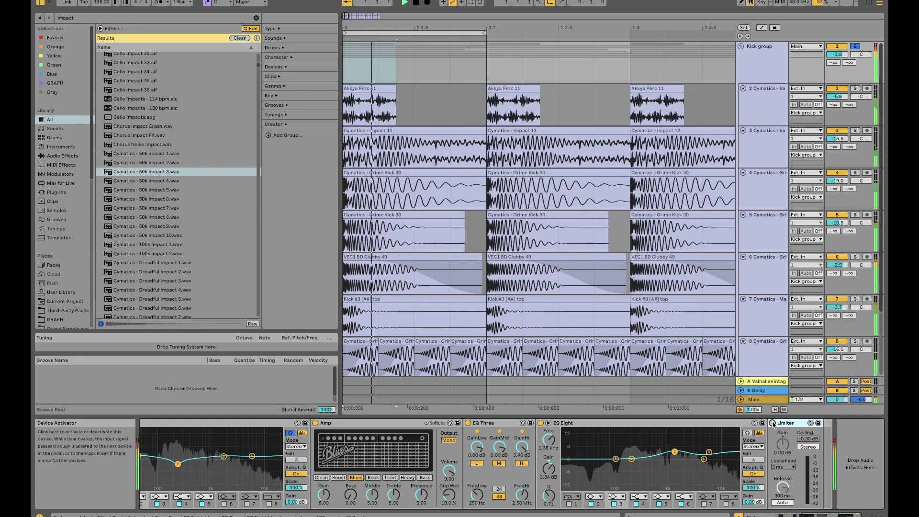
Step: Select the Kick group track and fold it to hide its layer tracks
click(767, 65)
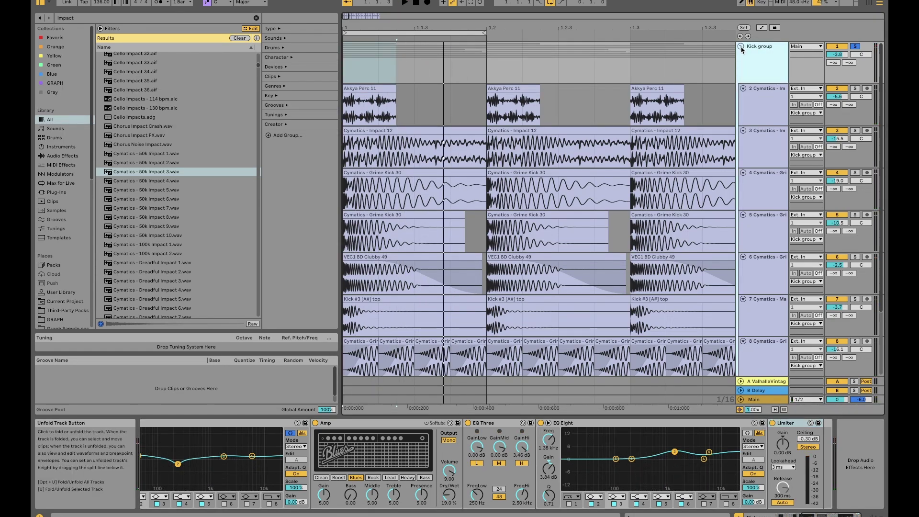
click(741, 49)
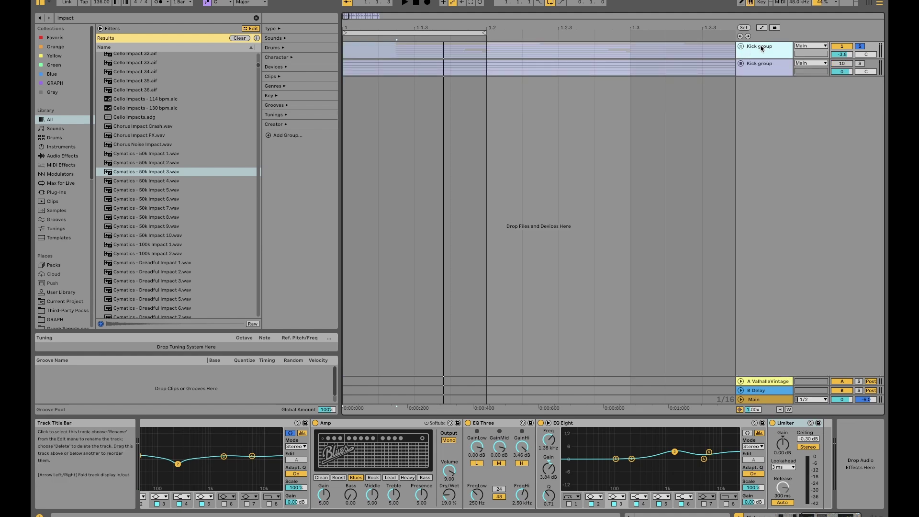
Step: Play the first Kick group with all its effects active, and reselect its group track
click(358, 51)
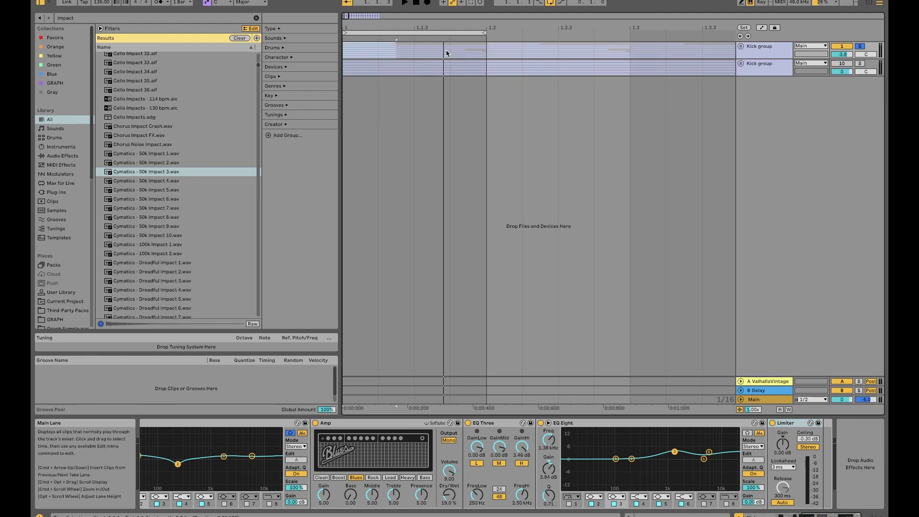
click(455, 51)
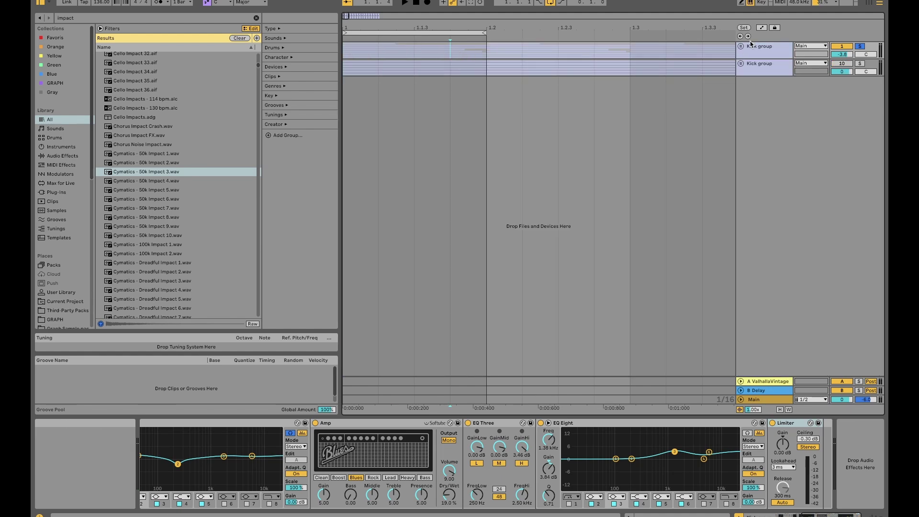
key(space)
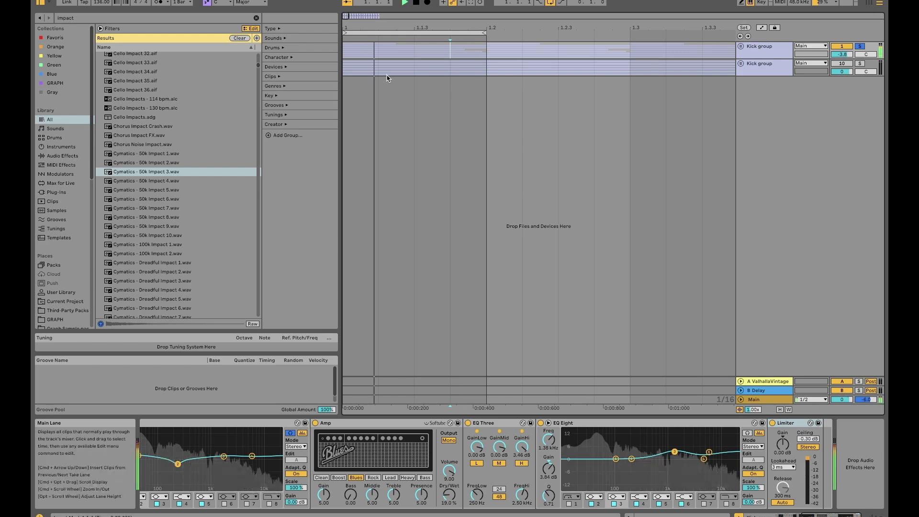
click(760, 56)
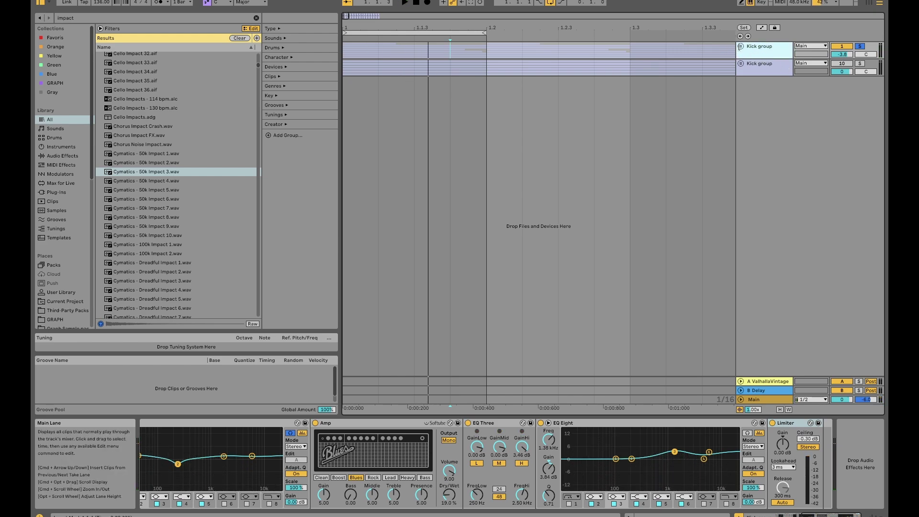
Step: Unfold, activate and solo the second Kick group, and select its Kick E track
click(750, 72)
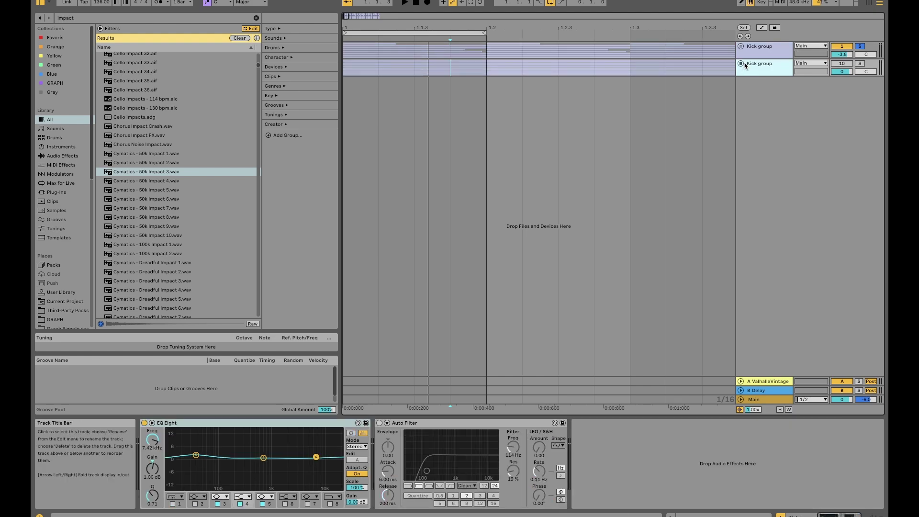
click(741, 64)
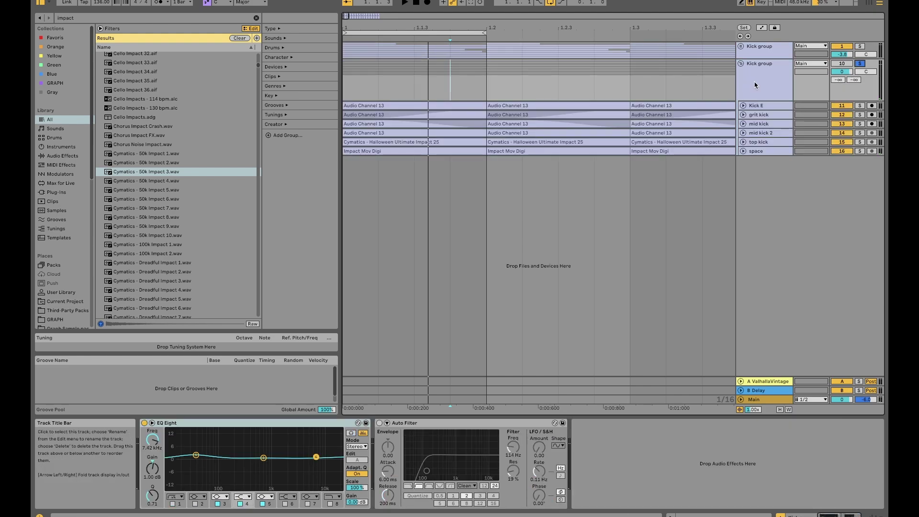
key(0)
click(838, 62)
key(0)
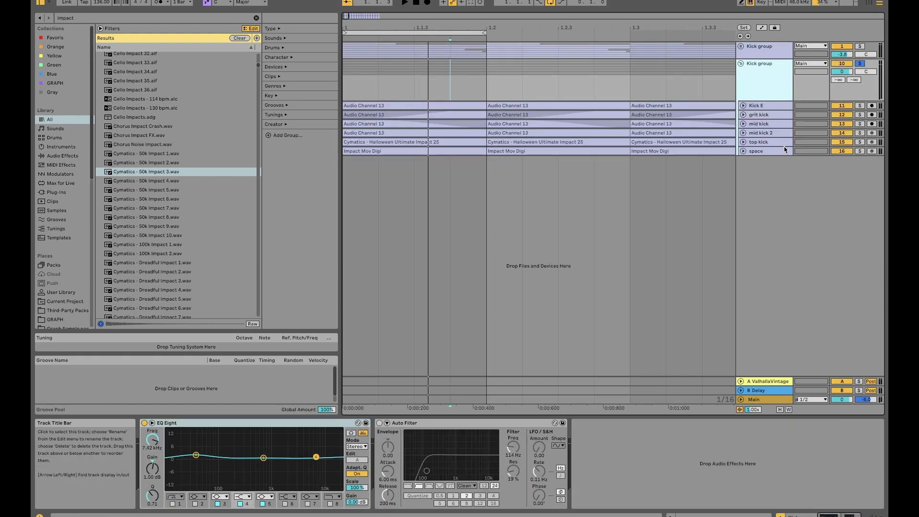
click(776, 110)
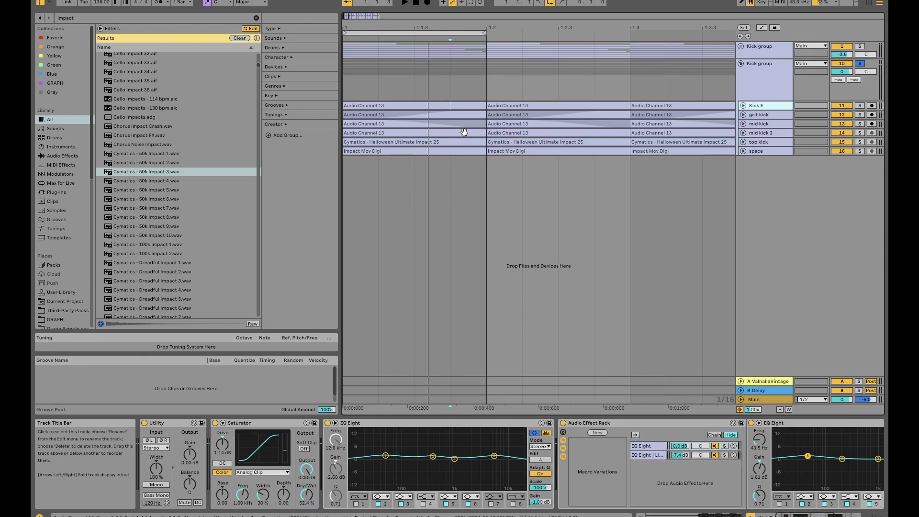
click(784, 106)
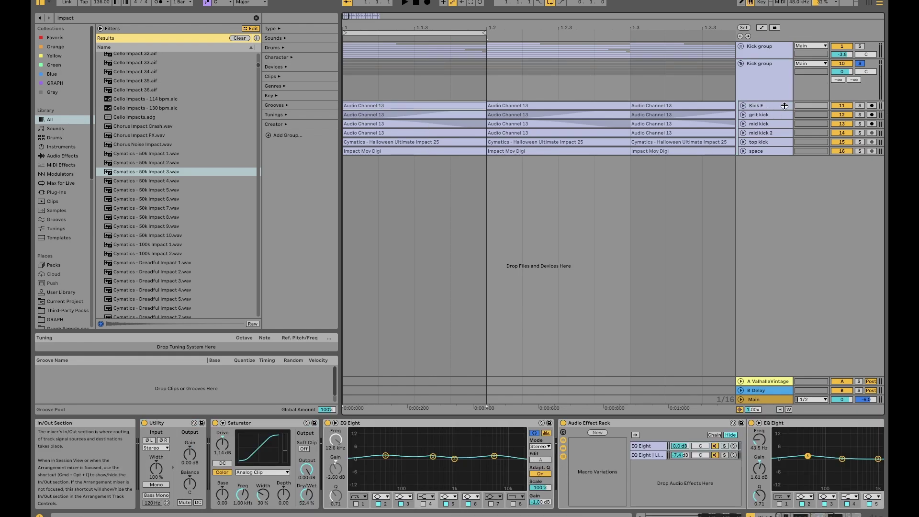
Step: Insert an audio track below the first Kick group
click(771, 56)
right_click(768, 54)
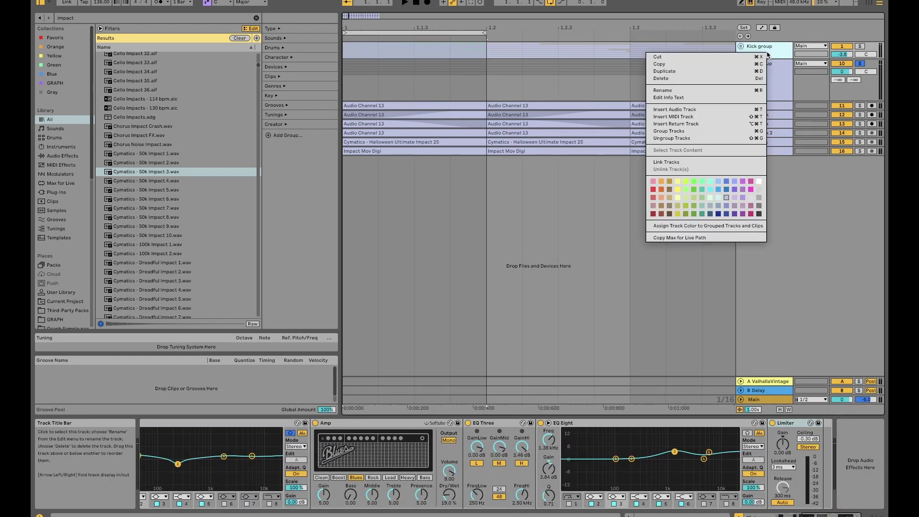
click(674, 109)
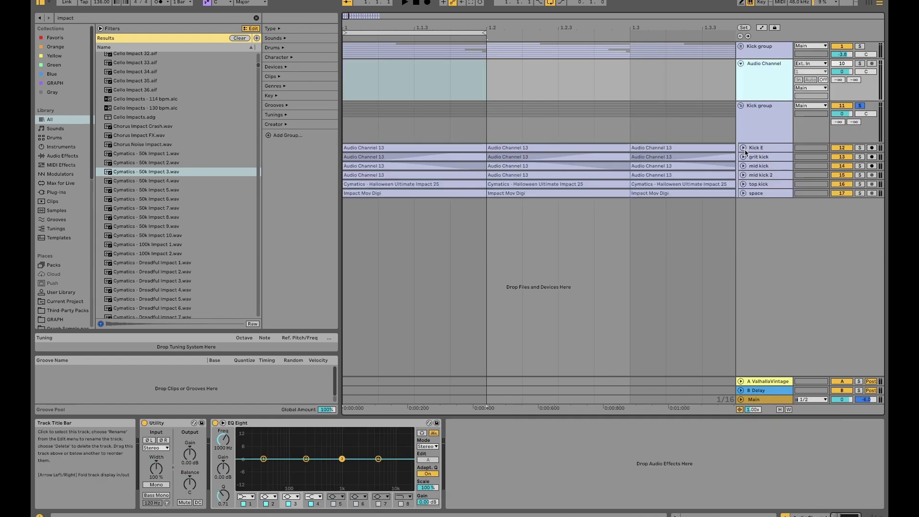
Step: Expand the Kick E track, select its first clip and solo the track
click(743, 148)
click(442, 150)
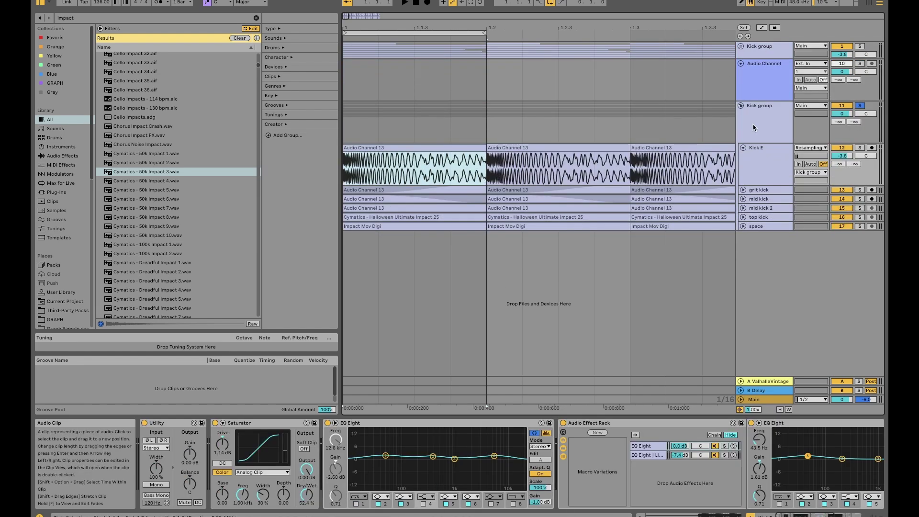
click(859, 147)
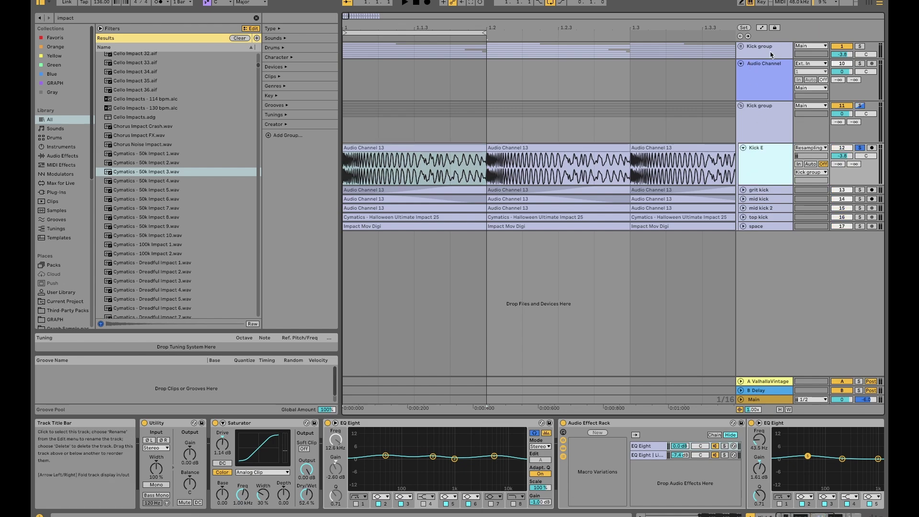
Step: Delete the empty audio track between the two Kick groups
click(775, 69)
click(772, 92)
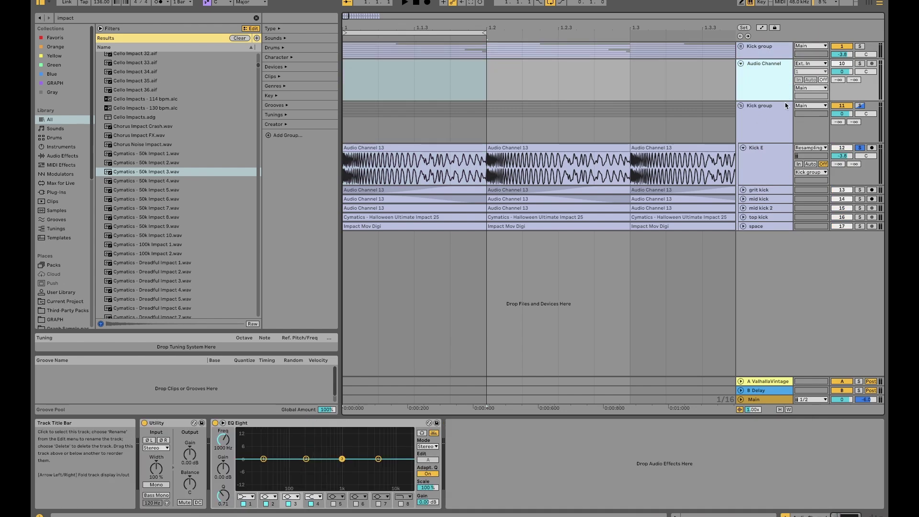
key(Delete)
Step: Select the second Kick group and deactivate the EQ Eight in its effect chain
click(759, 120)
click(746, 102)
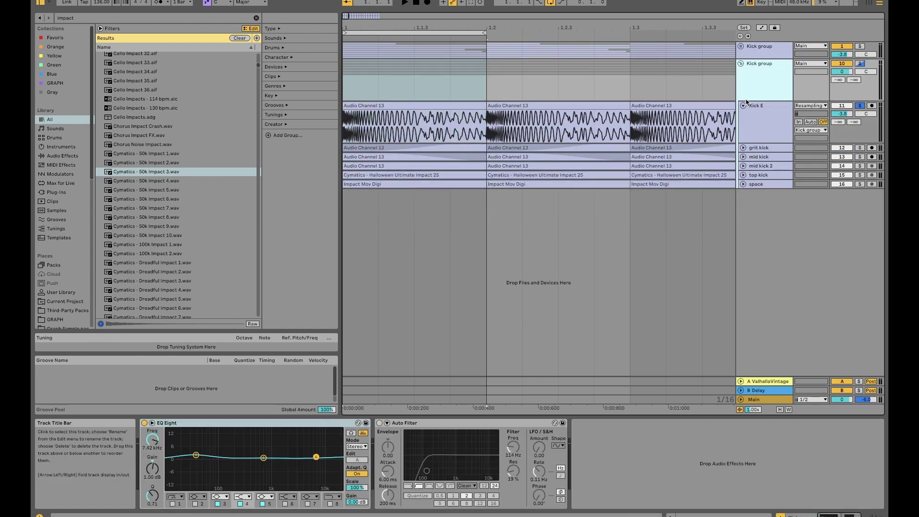
click(144, 423)
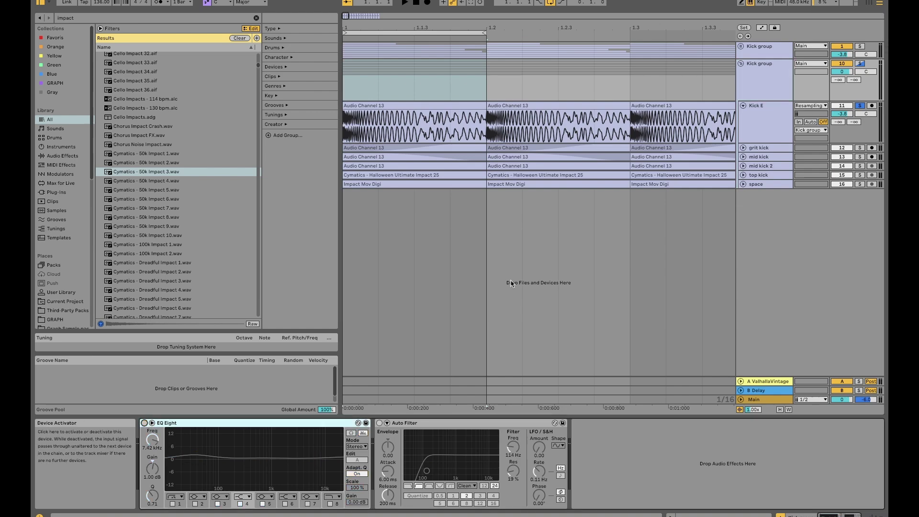
Step: Group all of Kick E's effects into one rack and play the layer with that rack deactivated
click(776, 129)
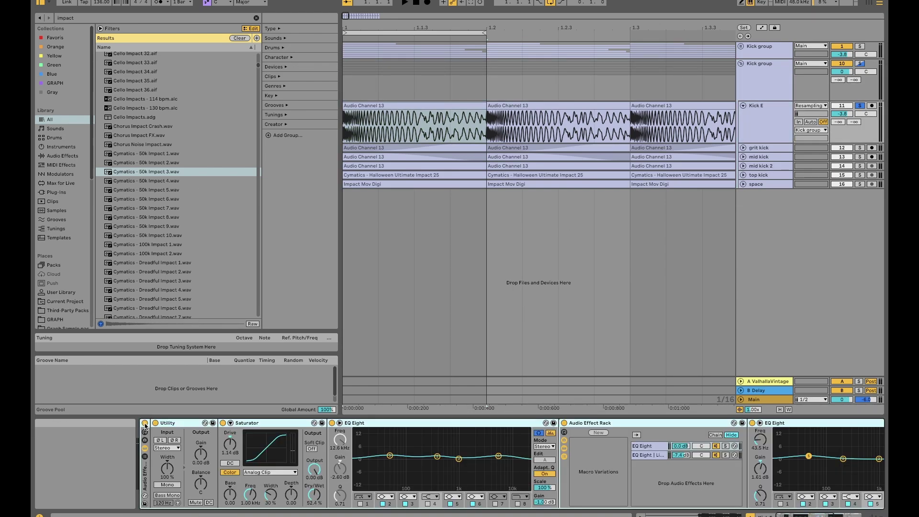
click(842, 106)
key(space)
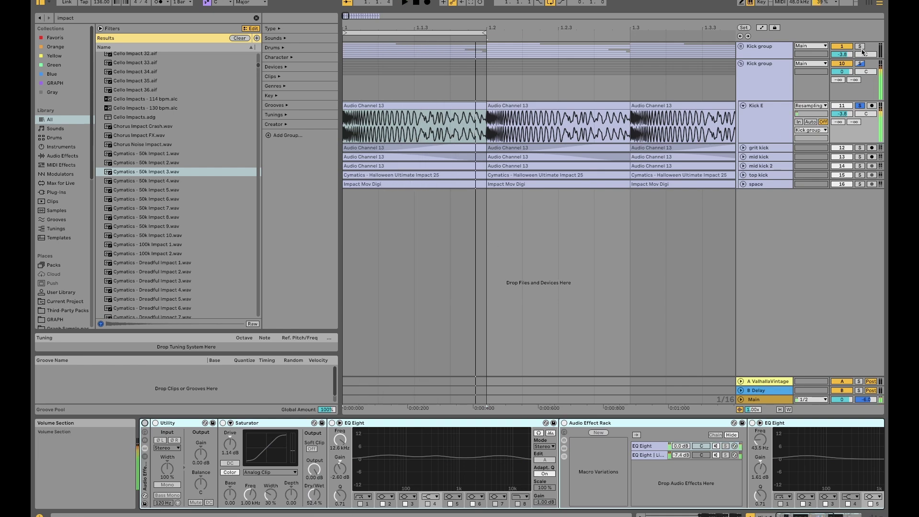
click(859, 106)
click(860, 106)
click(771, 136)
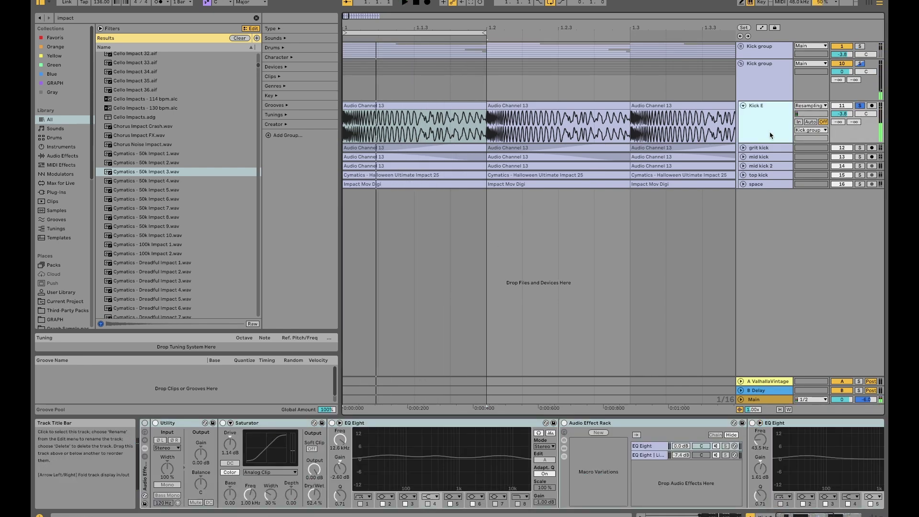
Step: Reactivate Kick E's effects rack and examine its EQ Eight and both parallel chains of the nested Audio Effect Rack
click(145, 423)
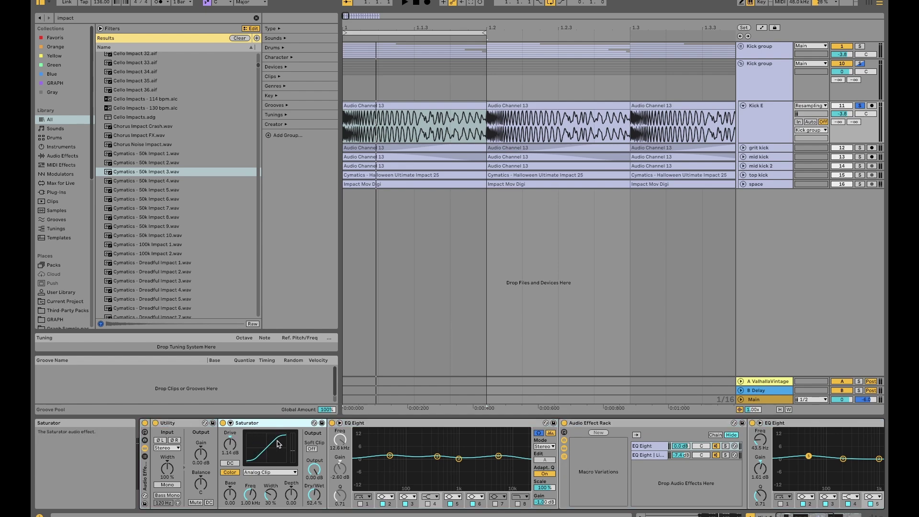
click(383, 424)
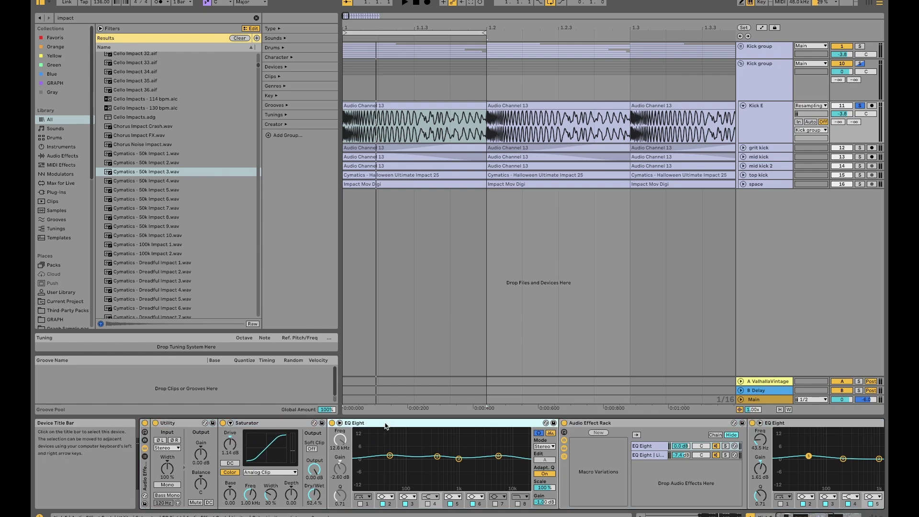
click(639, 447)
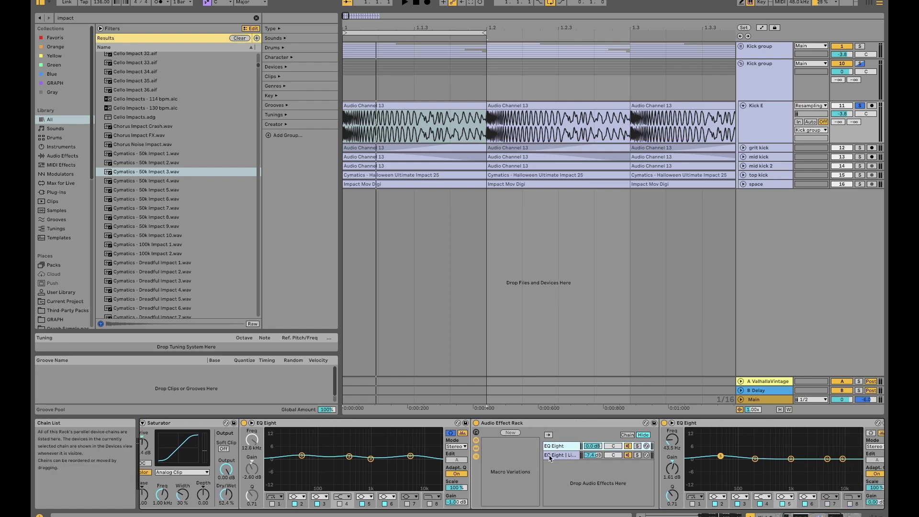
click(550, 457)
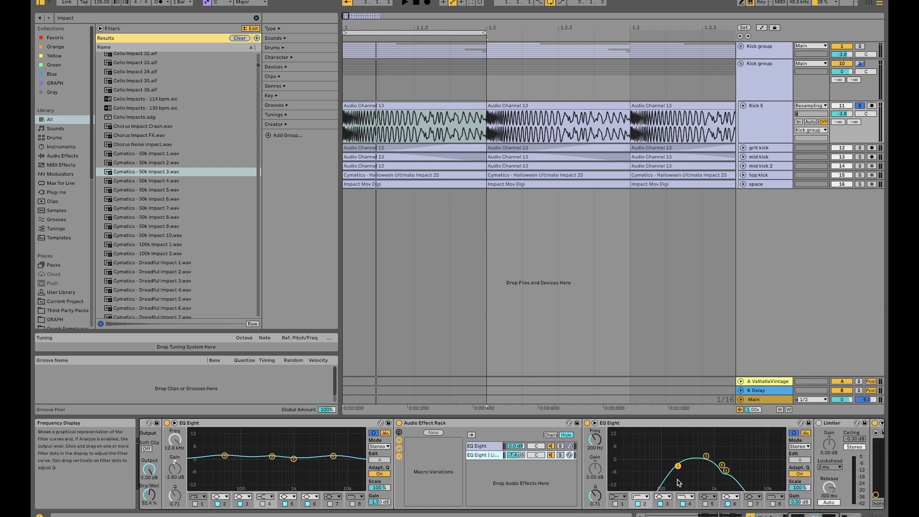
click(479, 447)
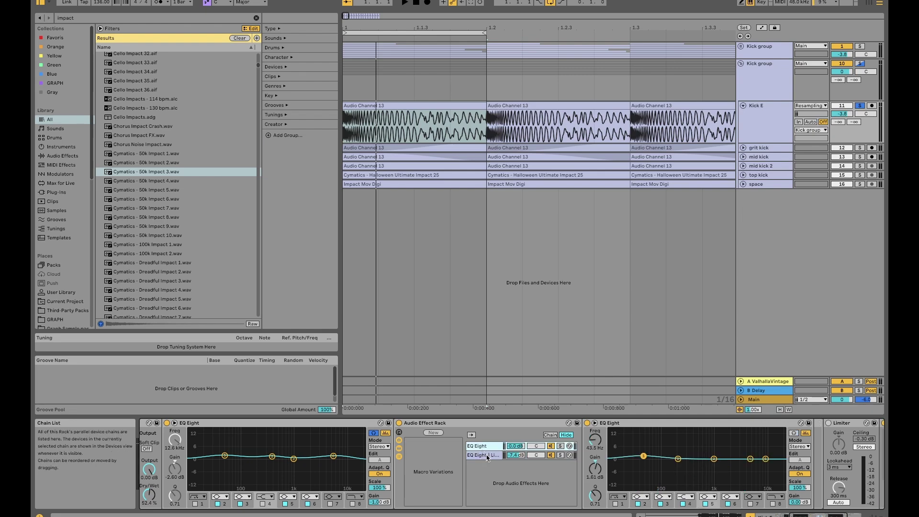
click(487, 456)
click(487, 449)
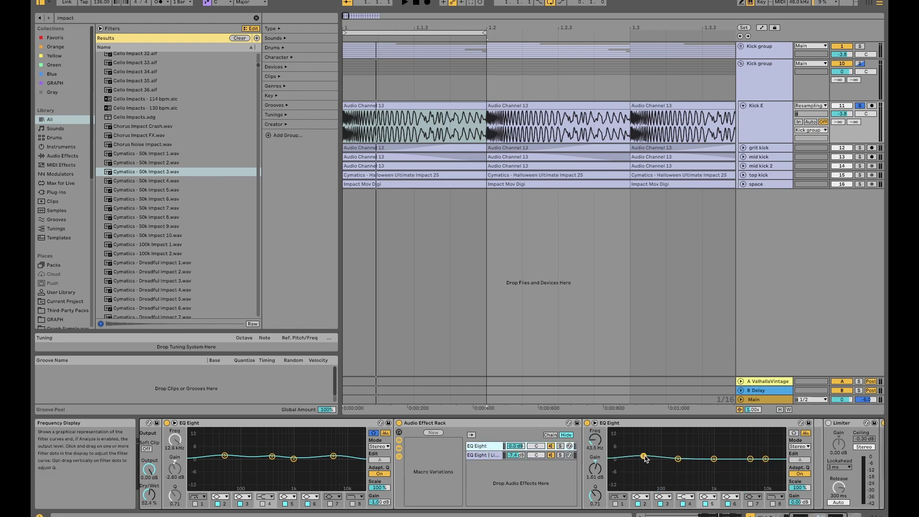
key(Down)
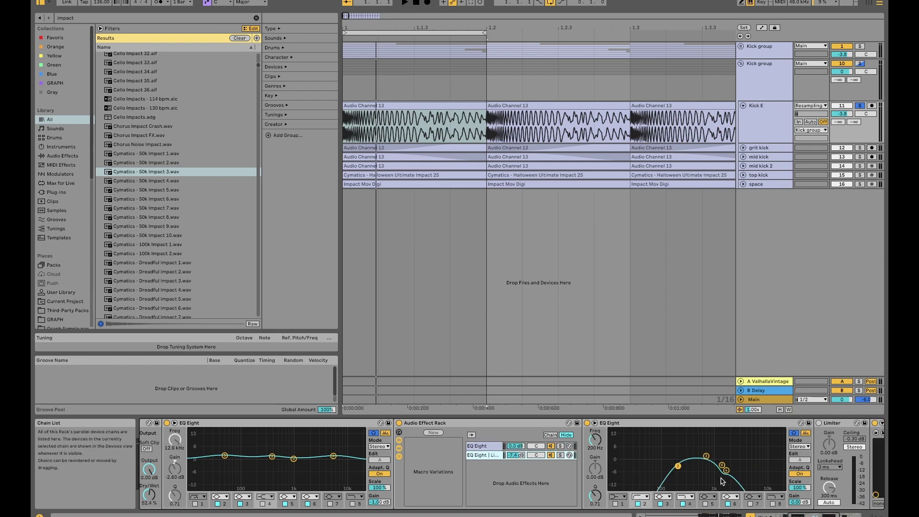
Step: View the Kickstart plug-in window in the nested rack's second chain, and close it
scroll(709, 471, right, 8)
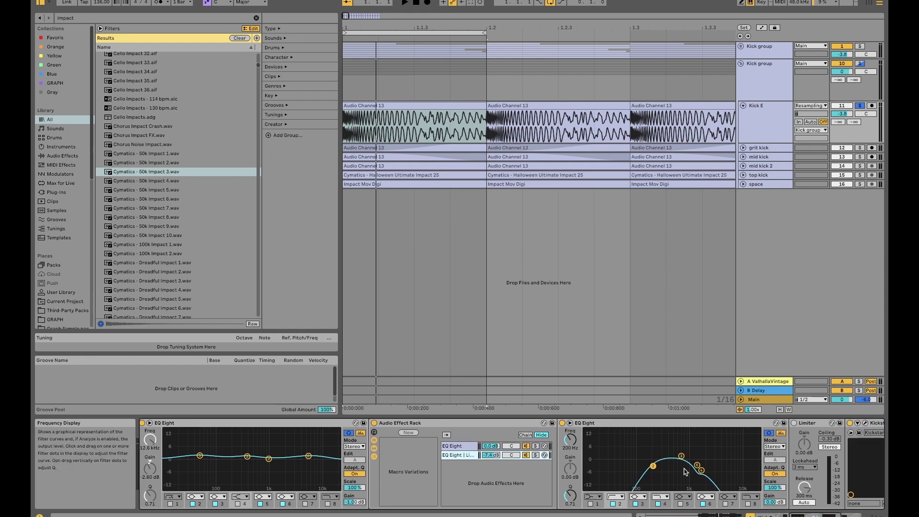
scroll(734, 436, right, 1)
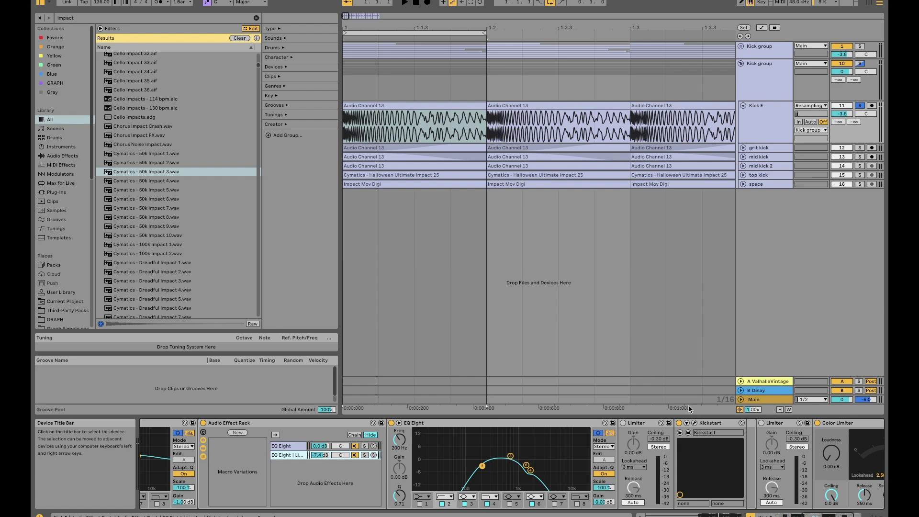
key(super+alt+p)
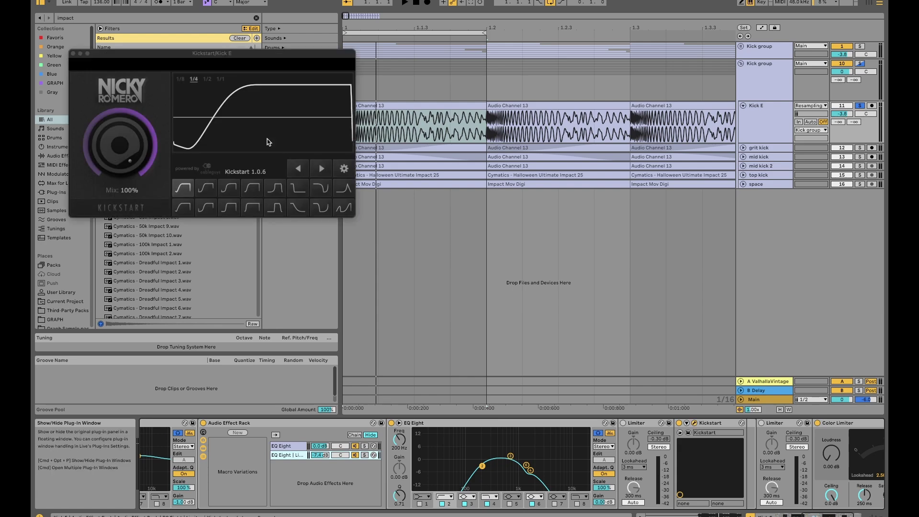
click(74, 54)
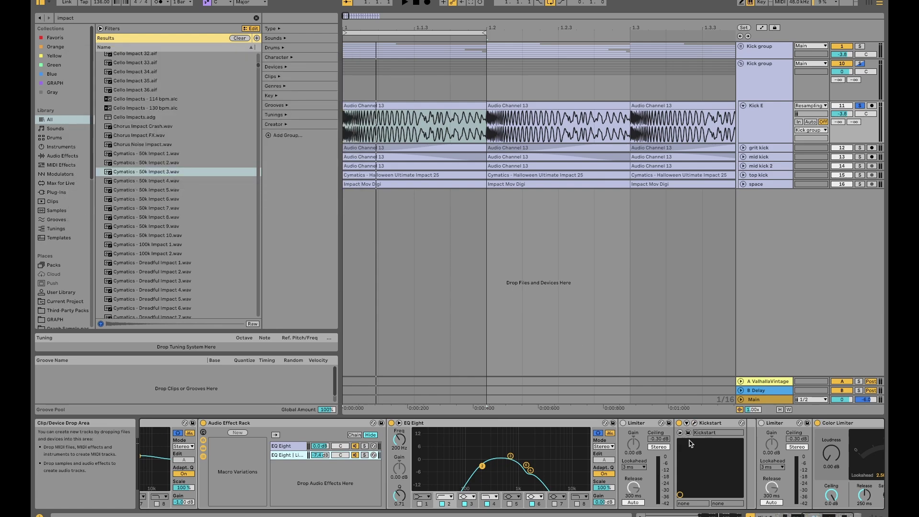
Step: Play Kick E and compare the sound with the nested rack's second chain off and on
key(space)
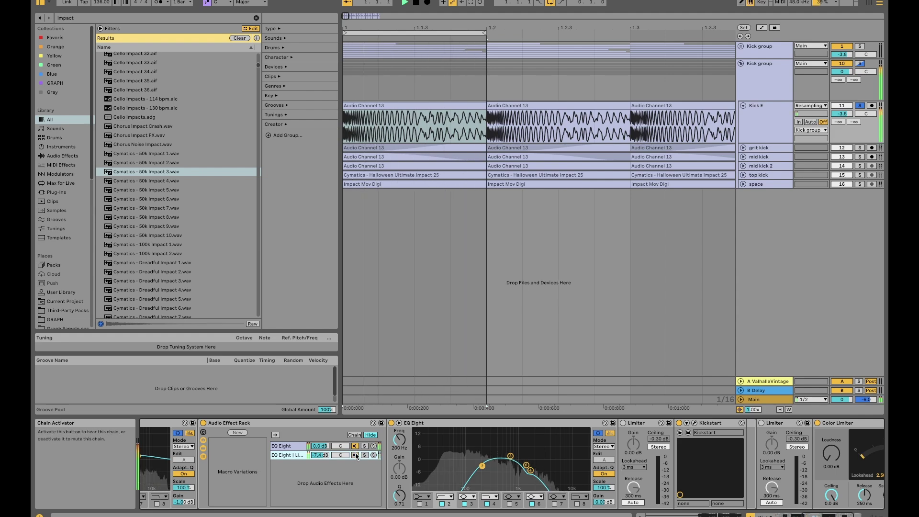
key(space)
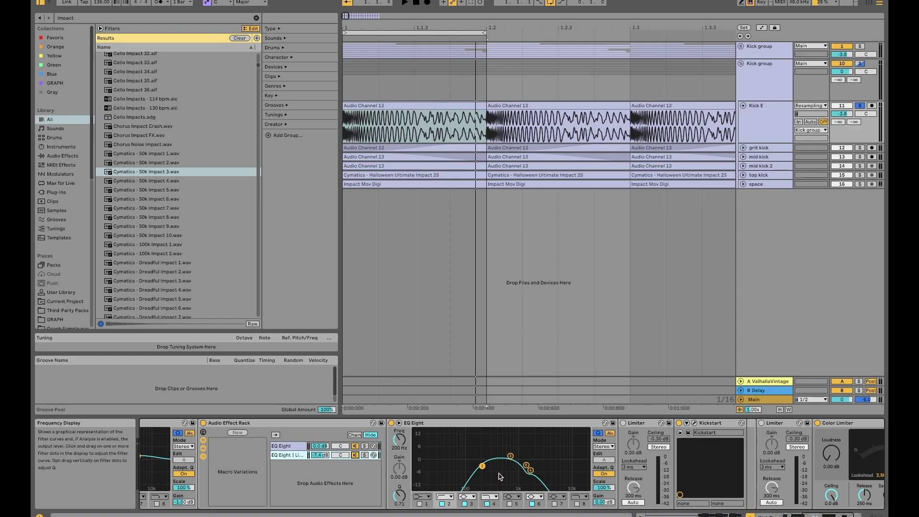
Step: Play Kick E and check the Color Limiter at the end of its effects chain
scroll(426, 476, right, 5)
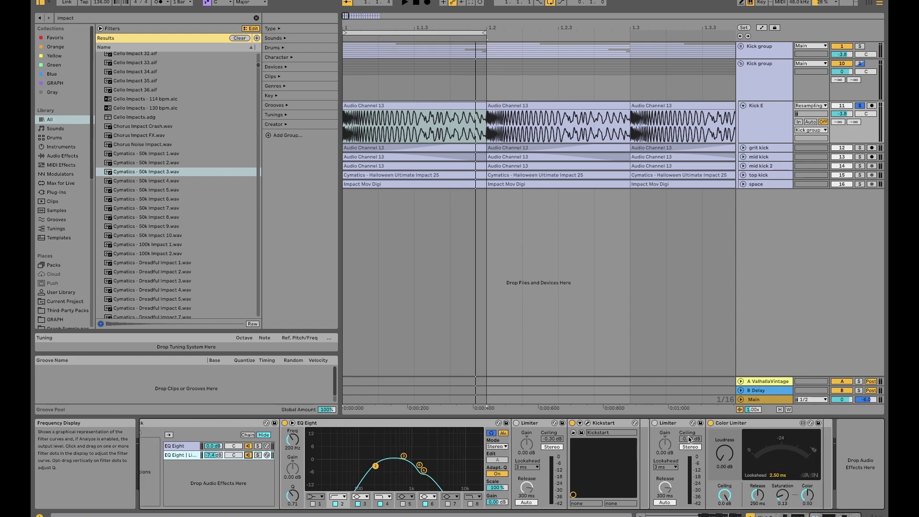
click(727, 425)
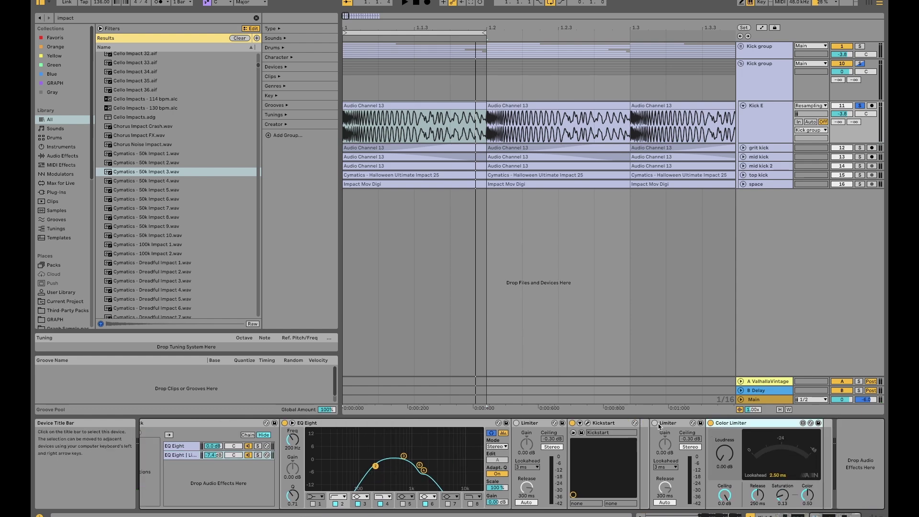
click(710, 423)
key(space)
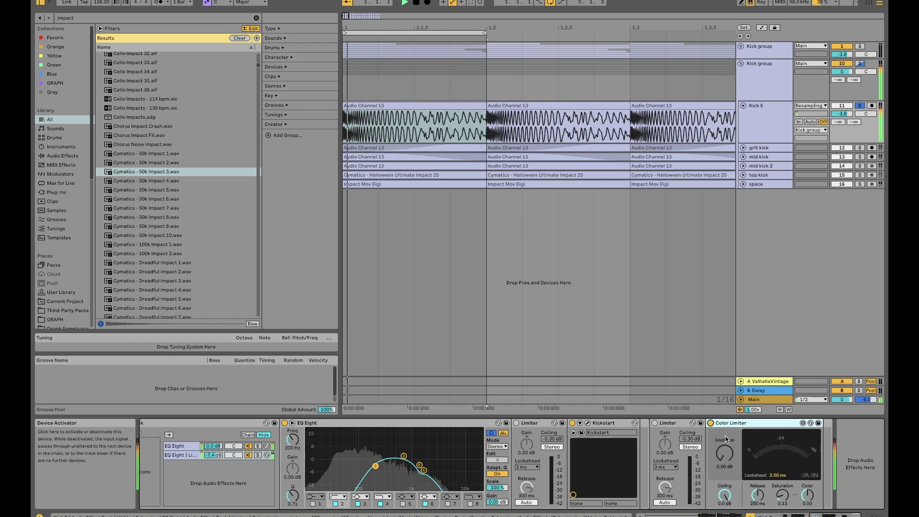
key(space)
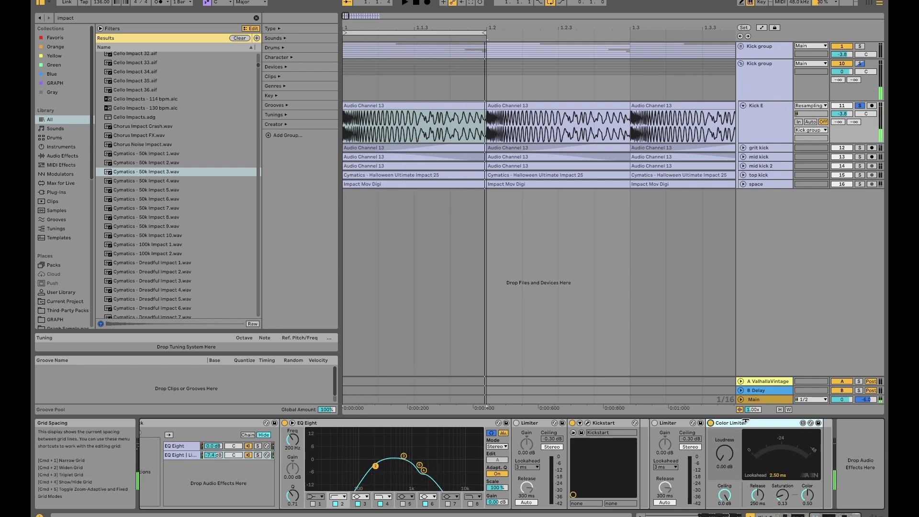
Step: Fold the Kick E track, unfold and solo the grit kick track, and play it
click(765, 130)
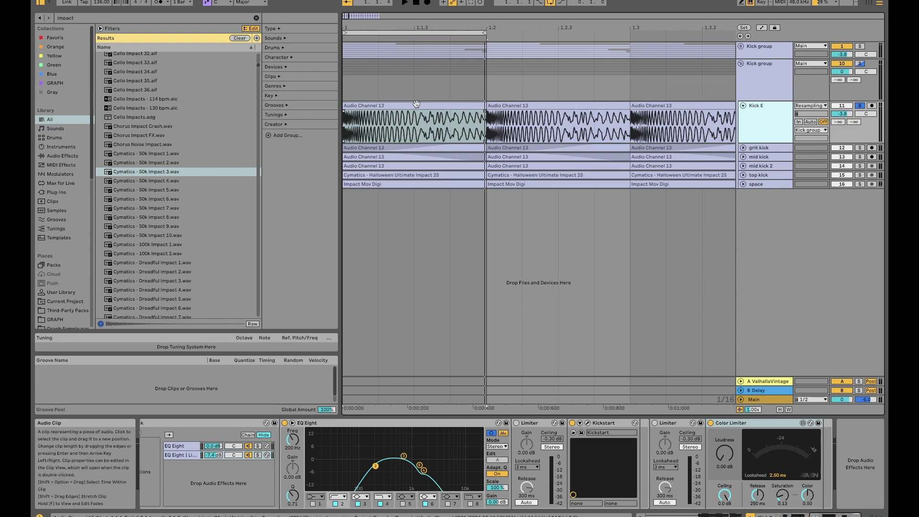
click(743, 105)
click(749, 115)
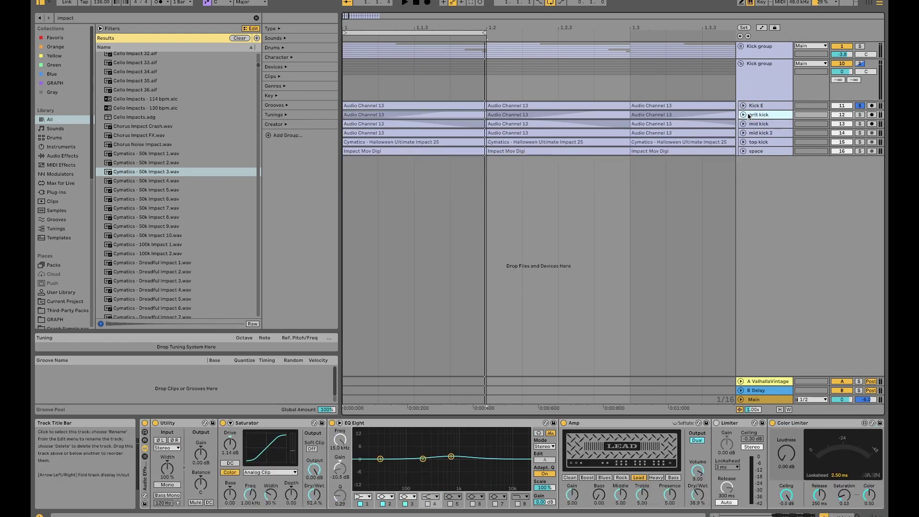
click(743, 115)
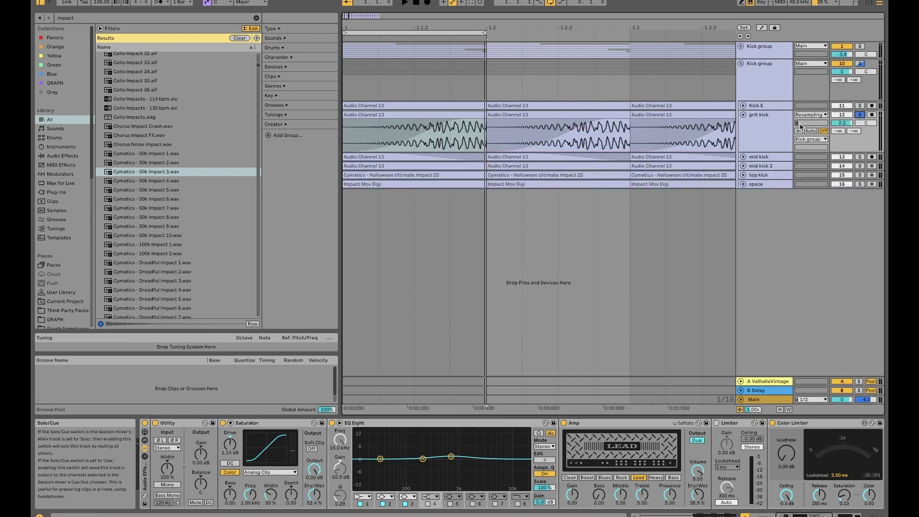
key(space)
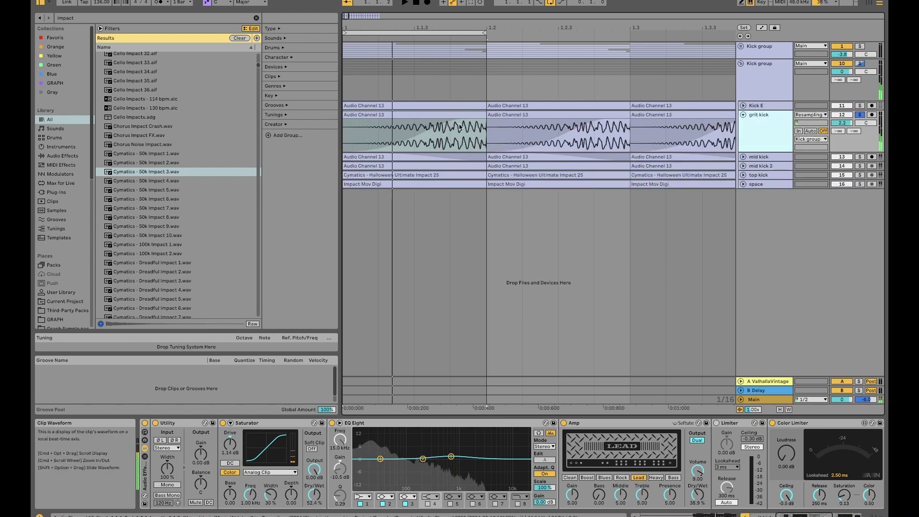
Step: Try the first grit kick clip without its fade-in, and undo the change
drag(462, 120, 311, 134)
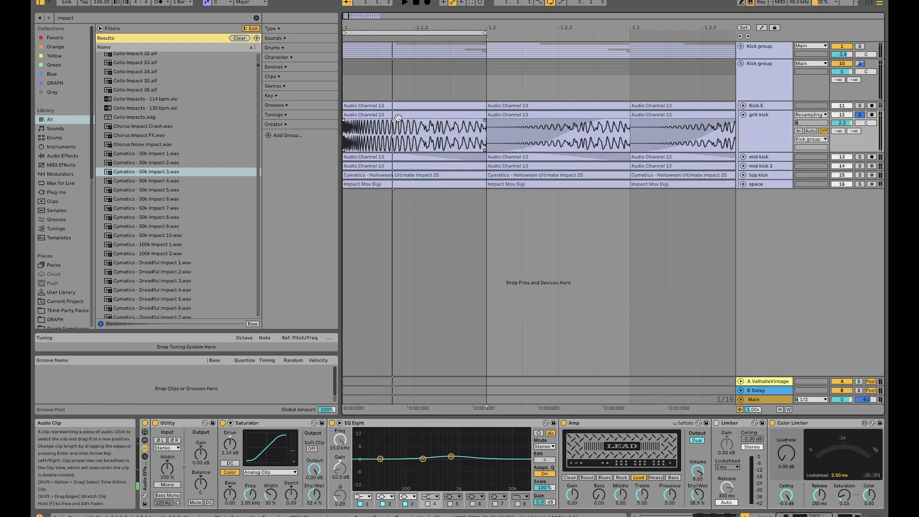
key(super+z)
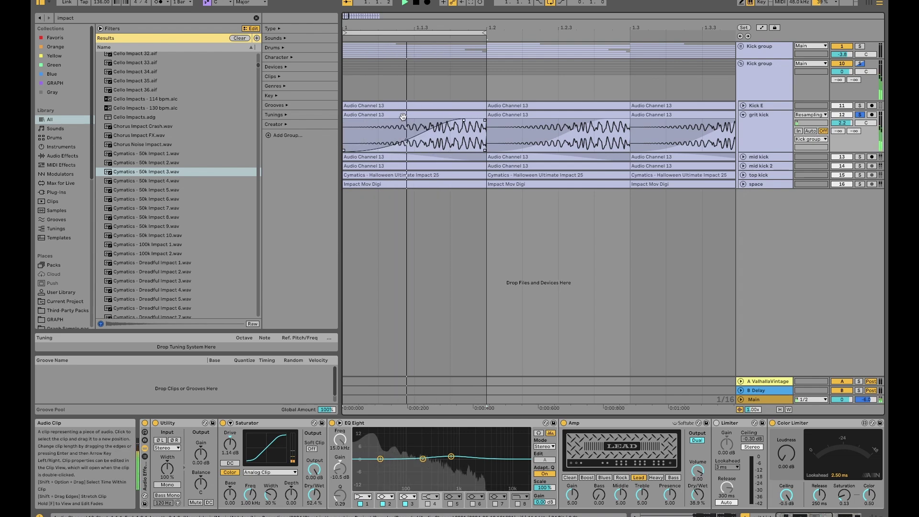
Step: Open the first grit kick clip, transpose it down 32 semitones during playback, and return to the arrangement
double_click(403, 117)
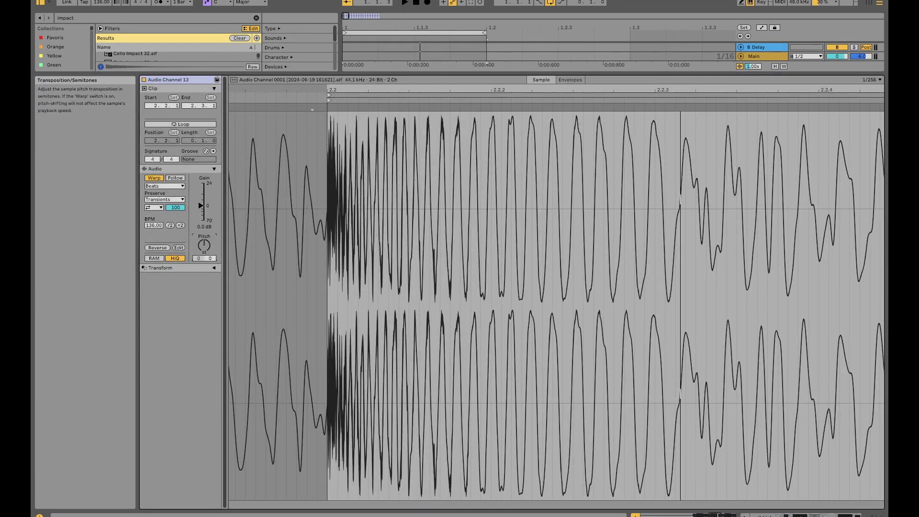
drag(204, 245, 203, 261)
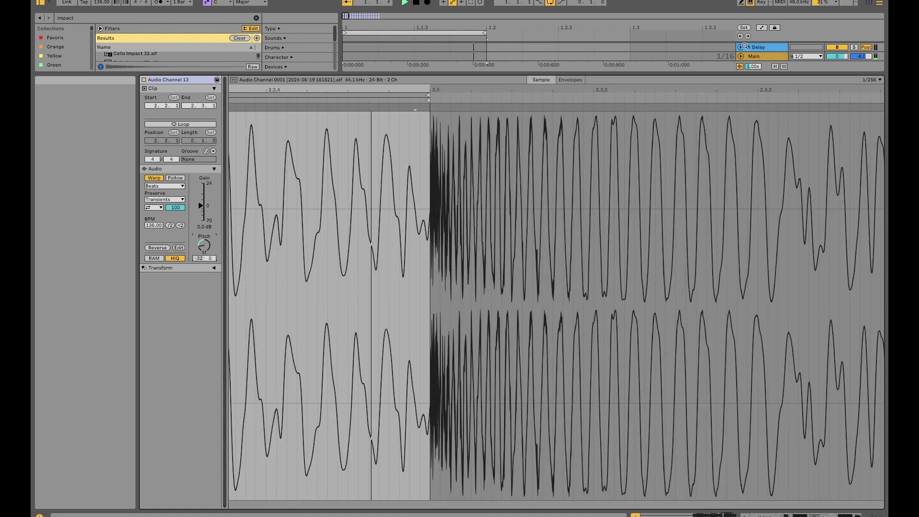
key(space)
click(758, 48)
double_click(756, 56)
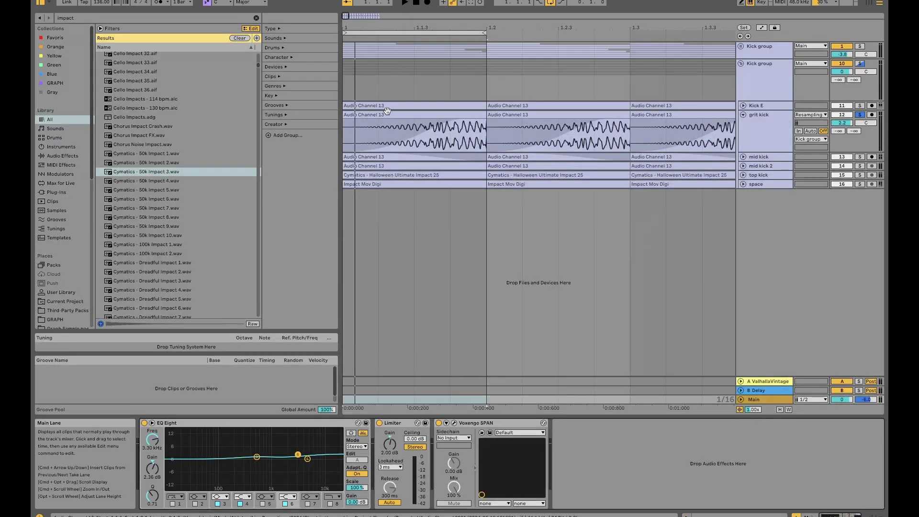
Step: Examine the grit kick's effects chain and compare the sound with its last EQ Eight off and on
click(442, 131)
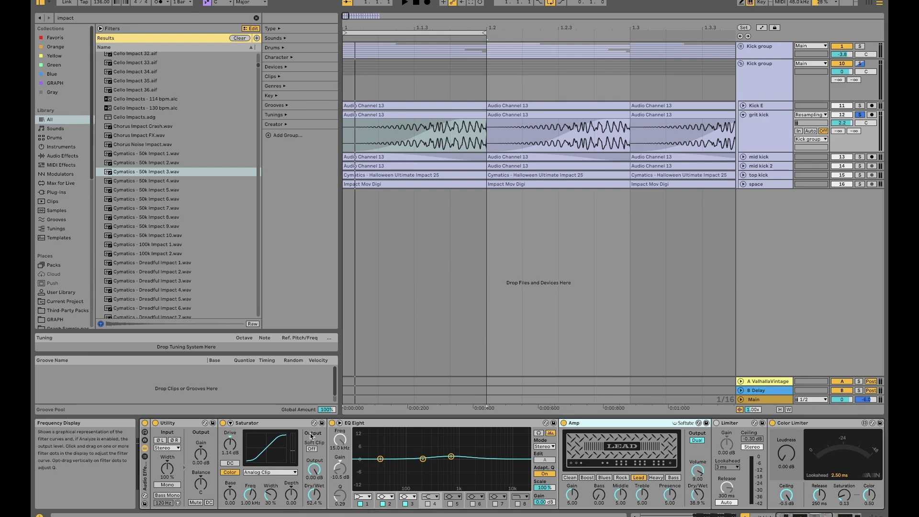
scroll(303, 452, right, 3)
scroll(302, 452, right, 10)
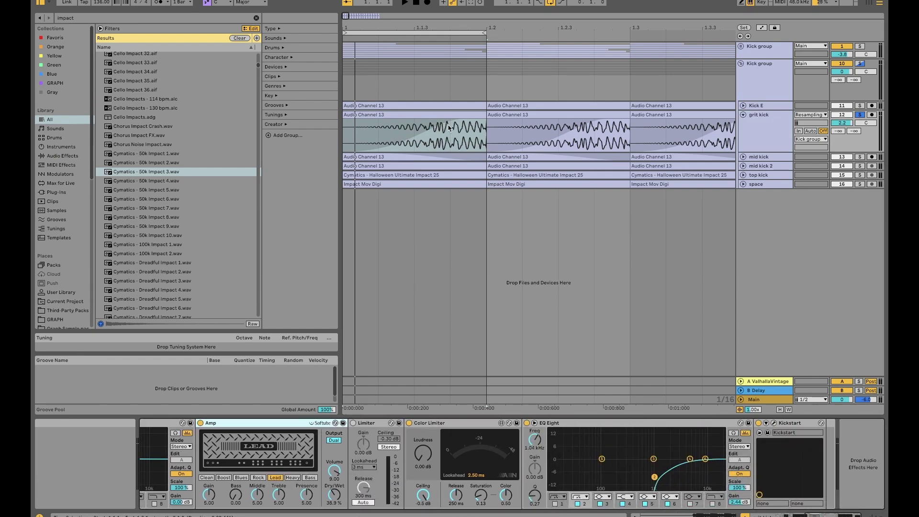
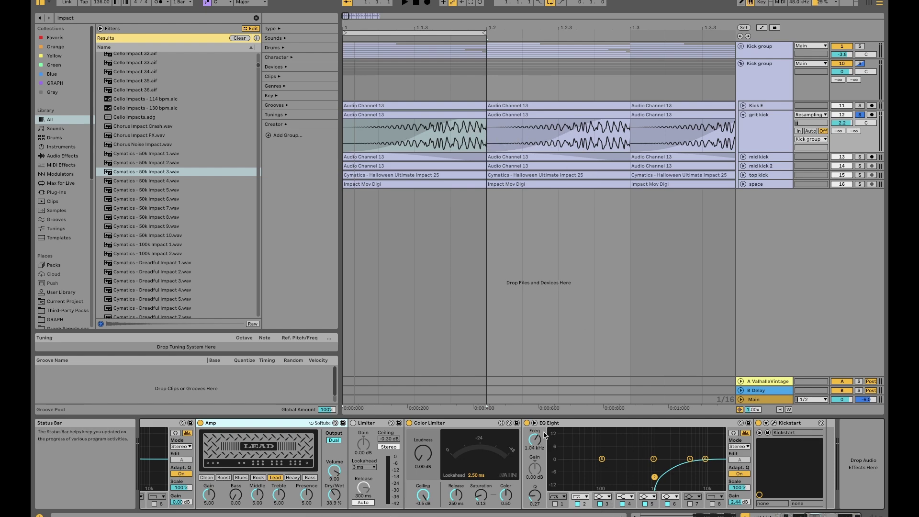
click(527, 423)
key(space)
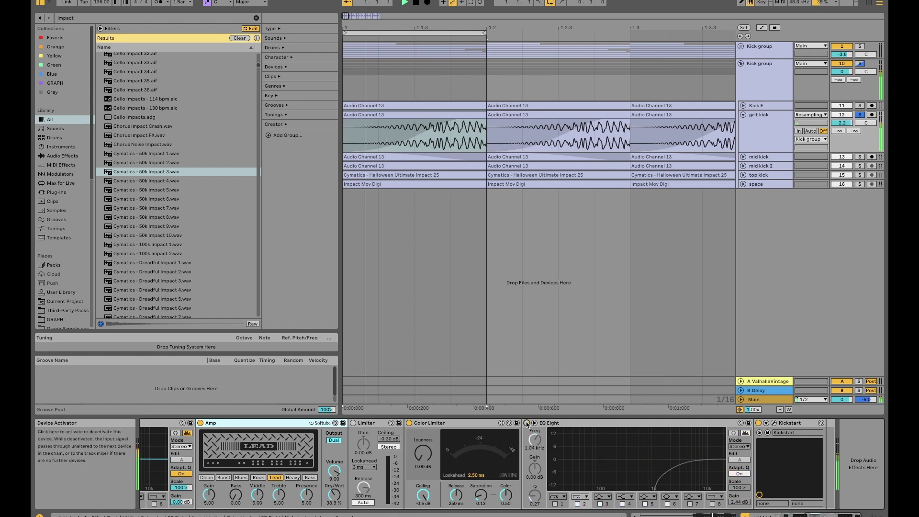
click(527, 422)
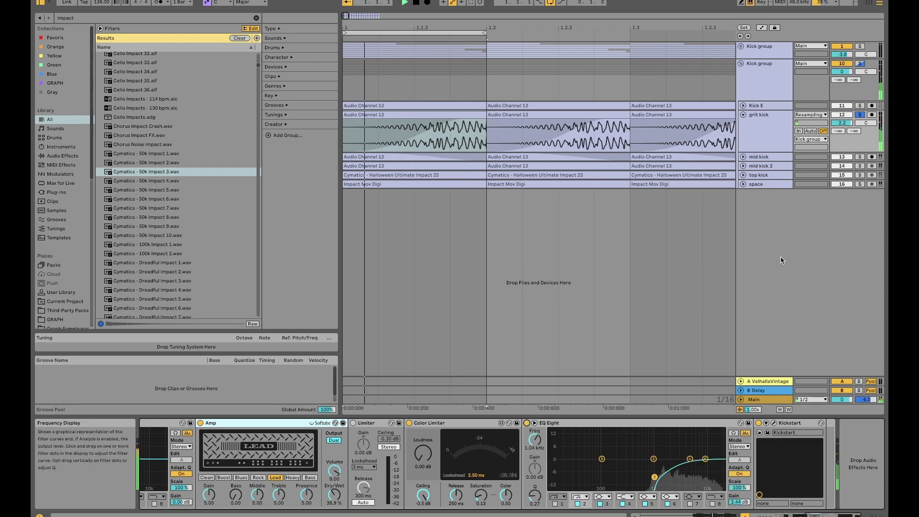
key(space)
Step: Solo Kick E alongside grit kick, and compare Kick E's sound with and without the grit layer
click(859, 105)
click(762, 148)
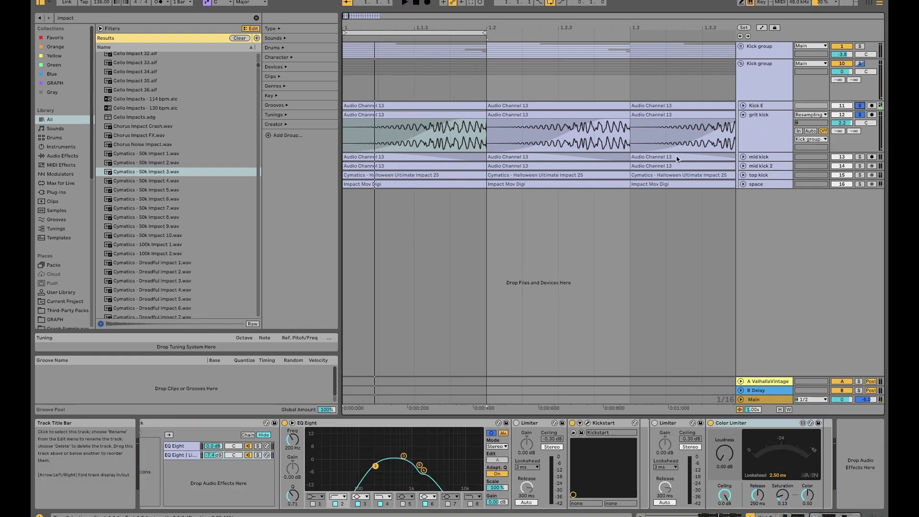
key(space)
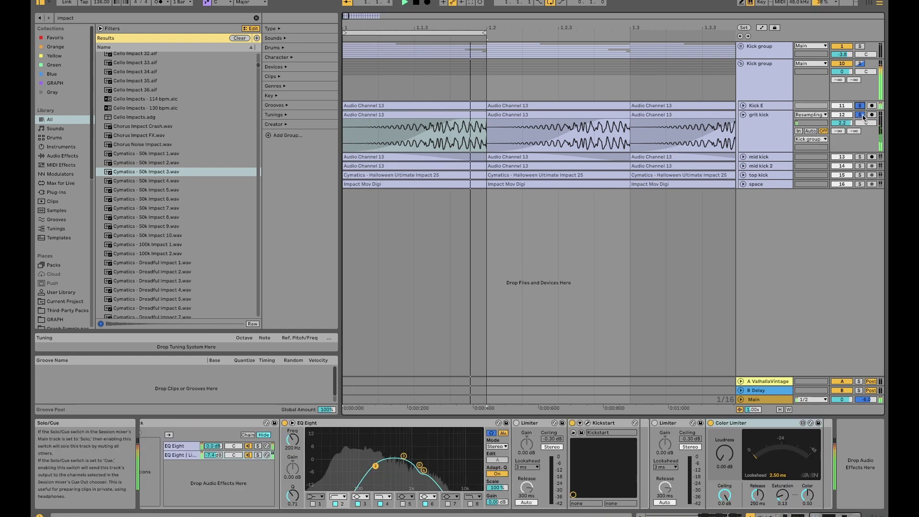
click(860, 115)
click(766, 130)
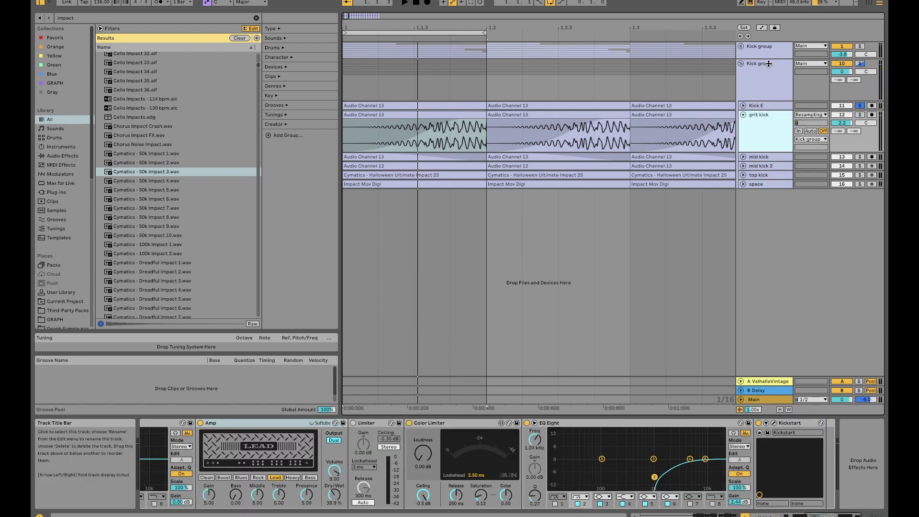
Step: Fold the grit kick track, unfold and solo the mid kick track, and play it
click(743, 114)
click(743, 123)
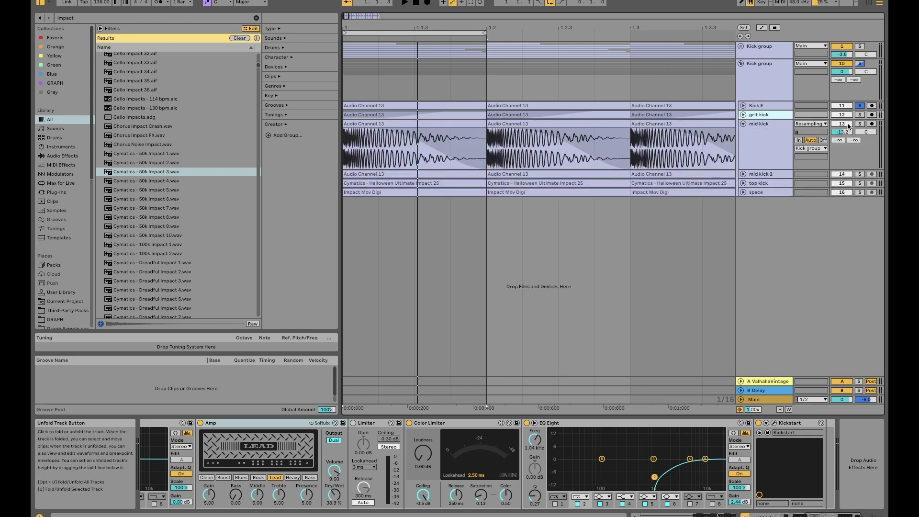
click(860, 124)
click(384, 123)
key(space)
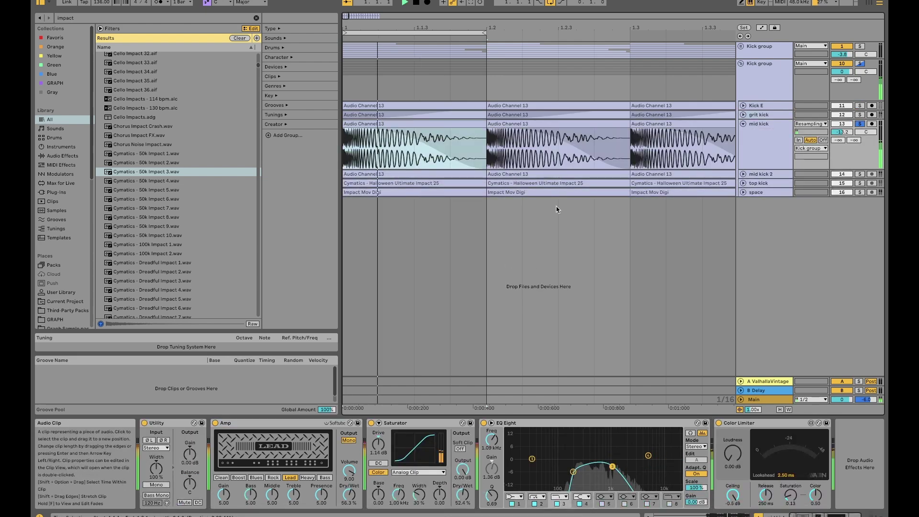
Step: Examine the mid kick's effects from Amp to EQ Eight, and view Kick E's Kickstart plug-in window and close it
click(774, 144)
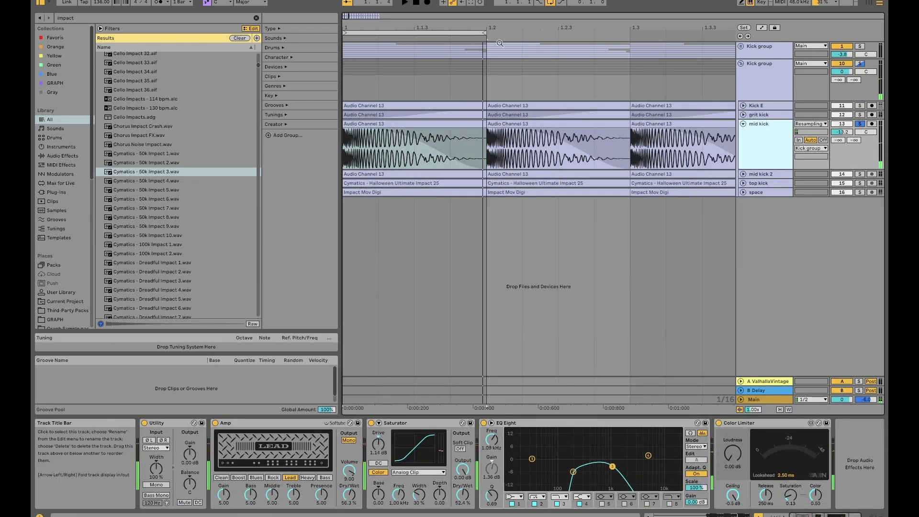
click(763, 52)
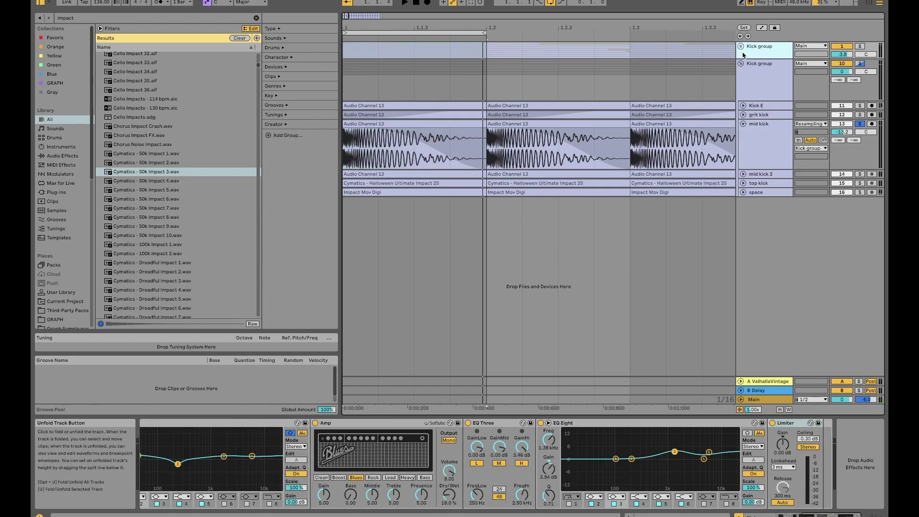
click(764, 144)
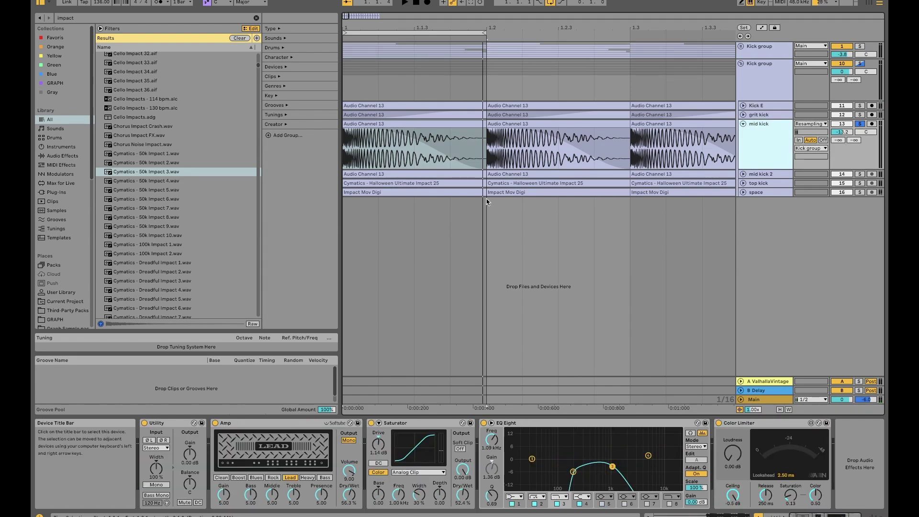
click(261, 424)
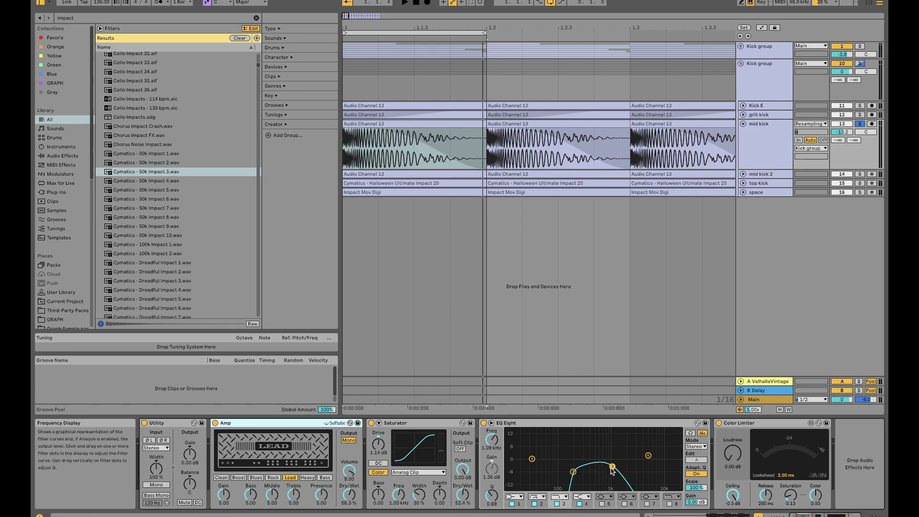
click(759, 105)
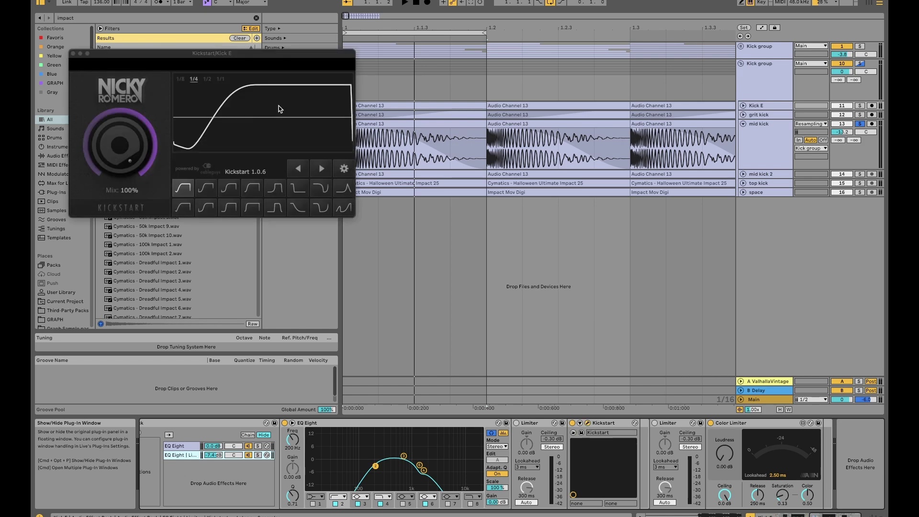
click(74, 56)
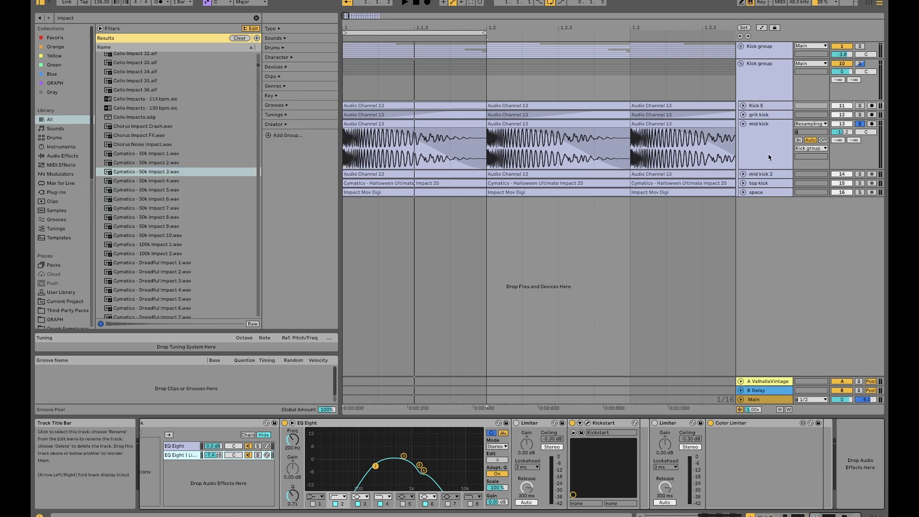
Step: Solo Kick E and play it without and with the mid kick layer
click(430, 125)
click(859, 105)
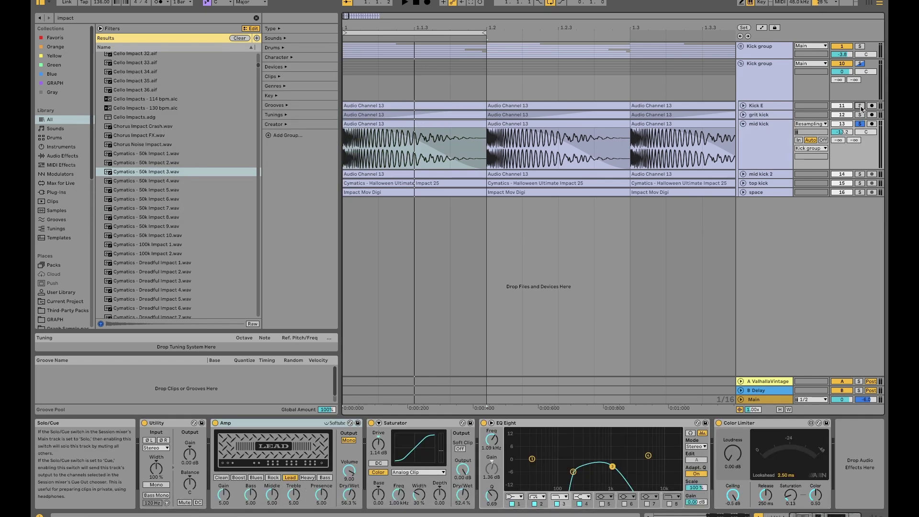
key(space)
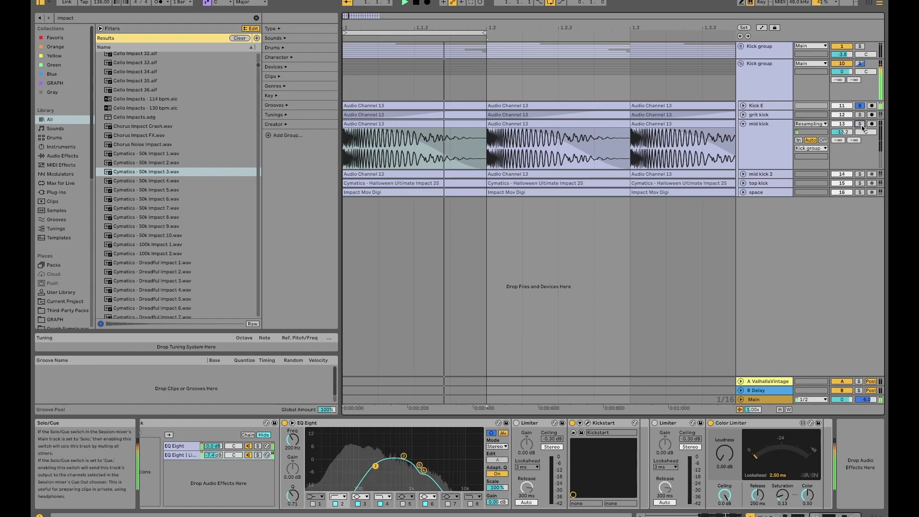
click(773, 144)
click(773, 144)
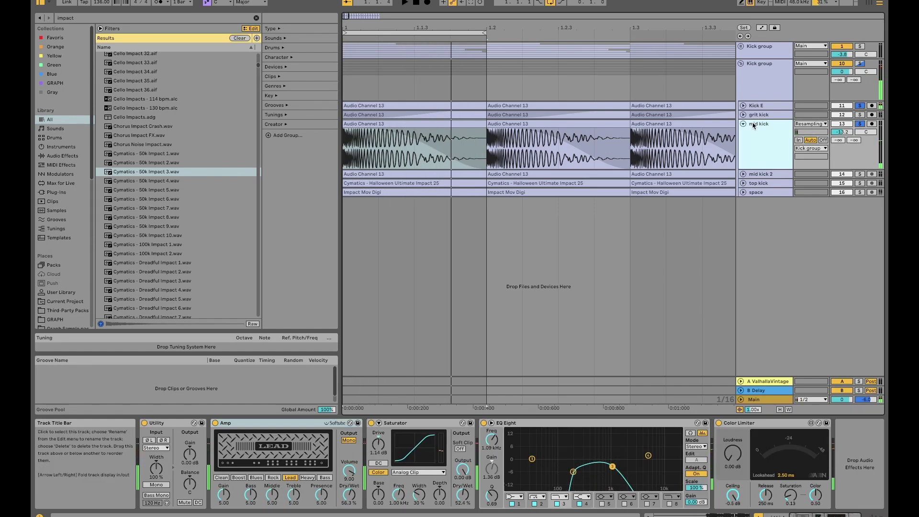
Step: Fold the mid kick track, solo and unfold the mid kick 2 track, and play it
key(Left)
click(752, 134)
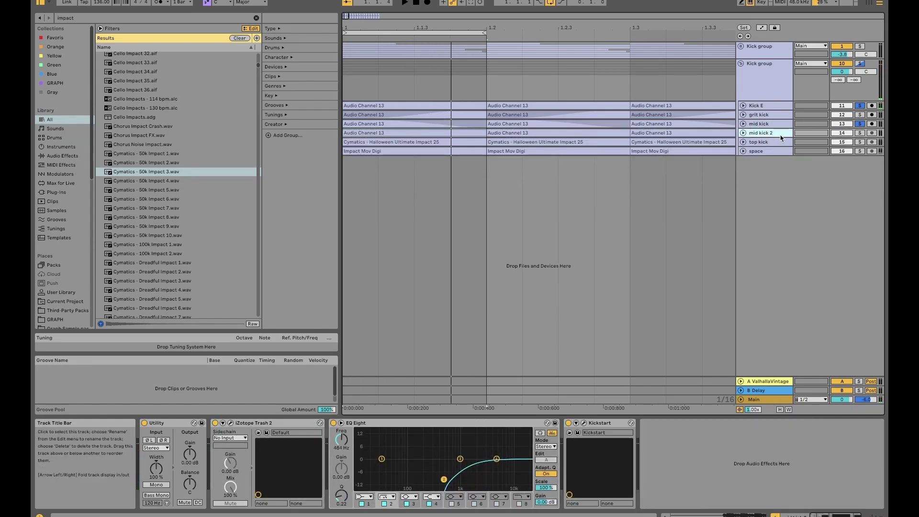
key(s)
key(space)
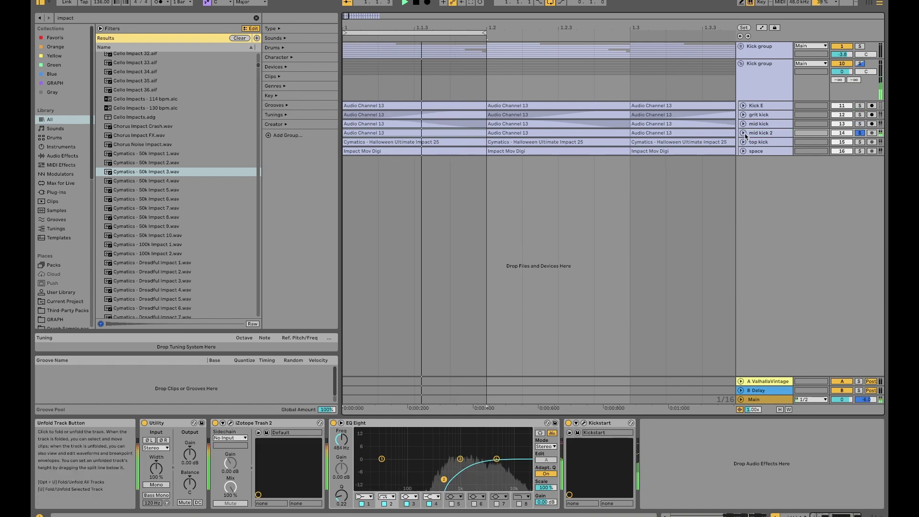
click(743, 133)
key(space)
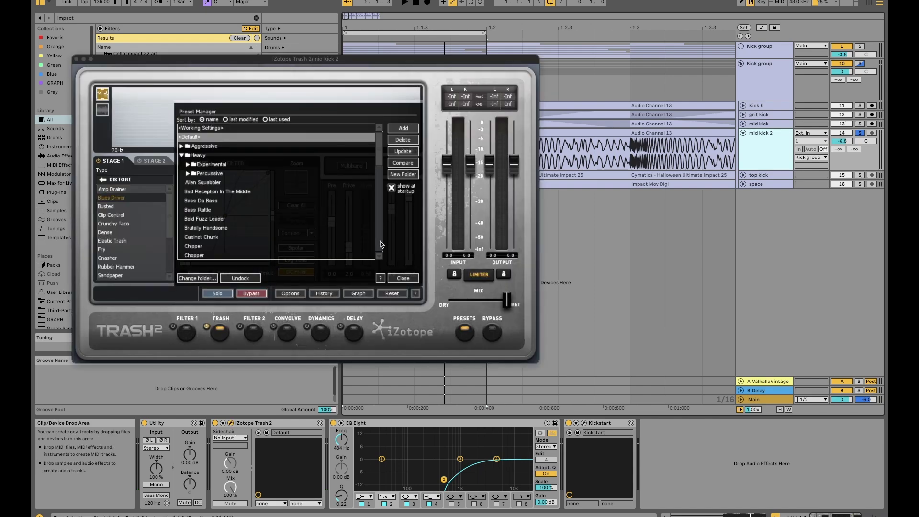
Step: Close the Trash 2 window and play mid kick 2 alone and together with mid kick
click(77, 60)
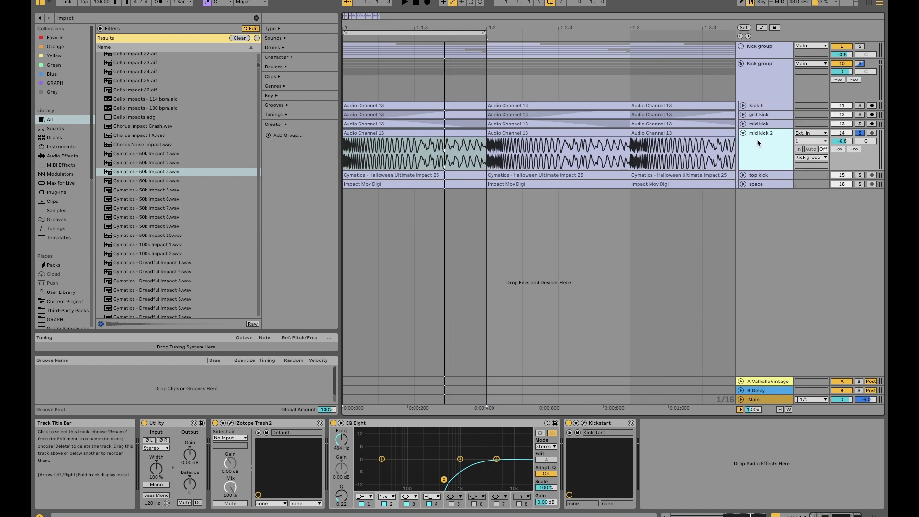
key(space)
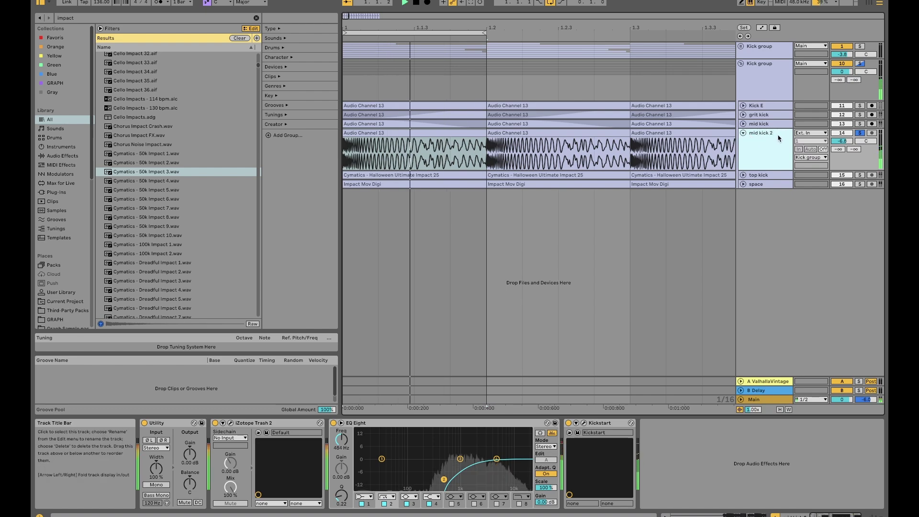
click(859, 123)
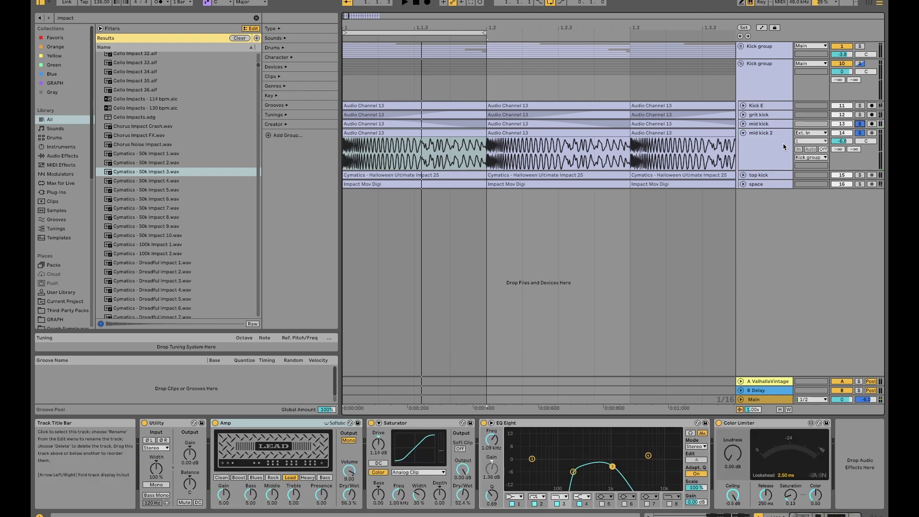
key(space)
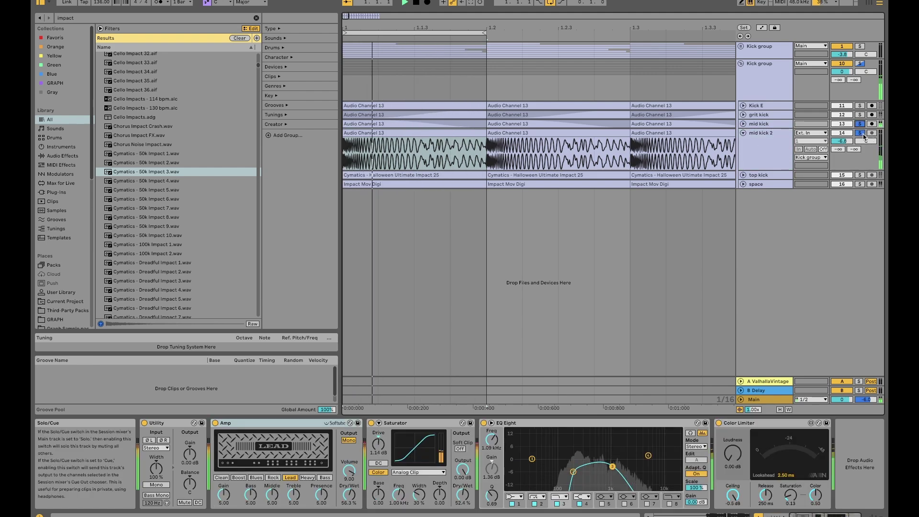
Step: Fold the mid kick 2 track, unfold and solo the top kick track, and play it
click(755, 136)
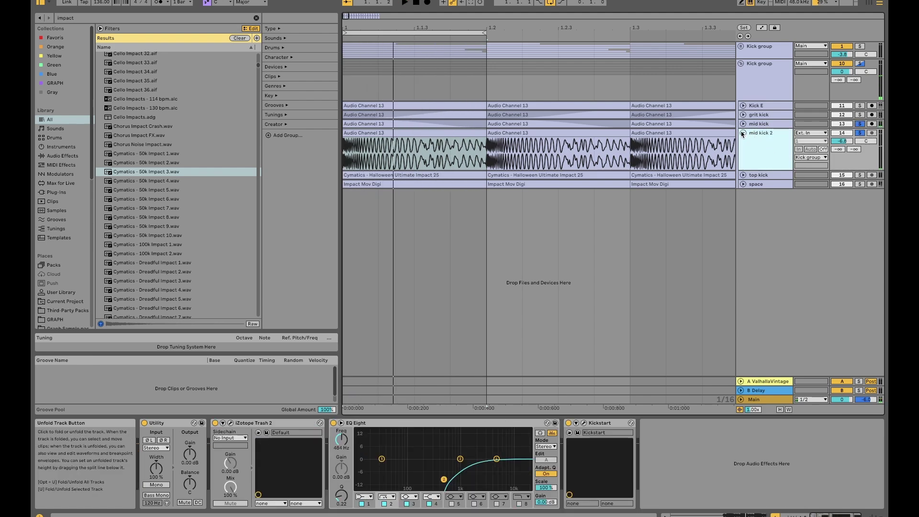
click(742, 133)
click(743, 141)
click(860, 143)
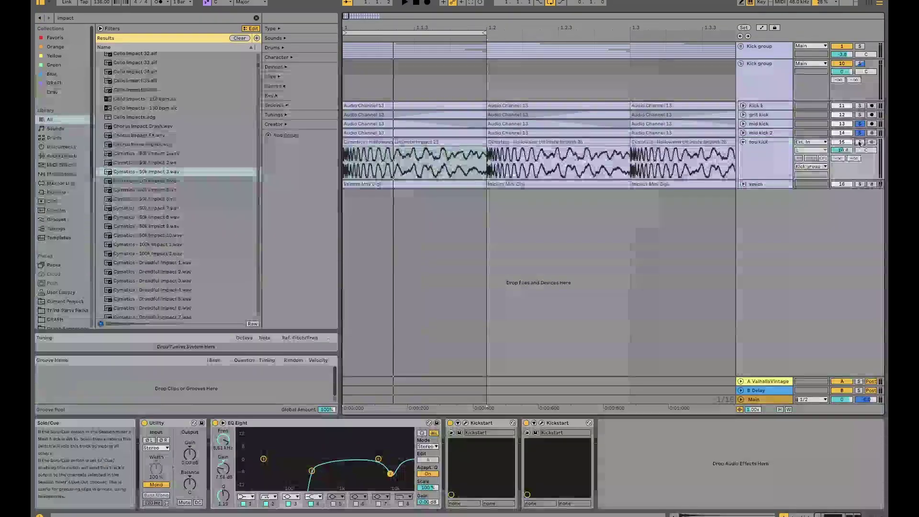
key(space)
key(space)
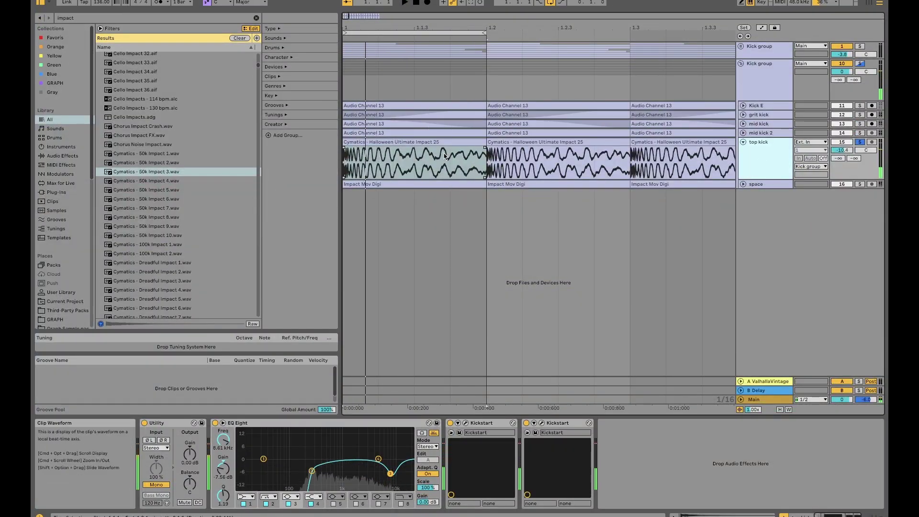
Step: View the top kick's Kickstart plug-in window, play the layer, and close the window
click(444, 153)
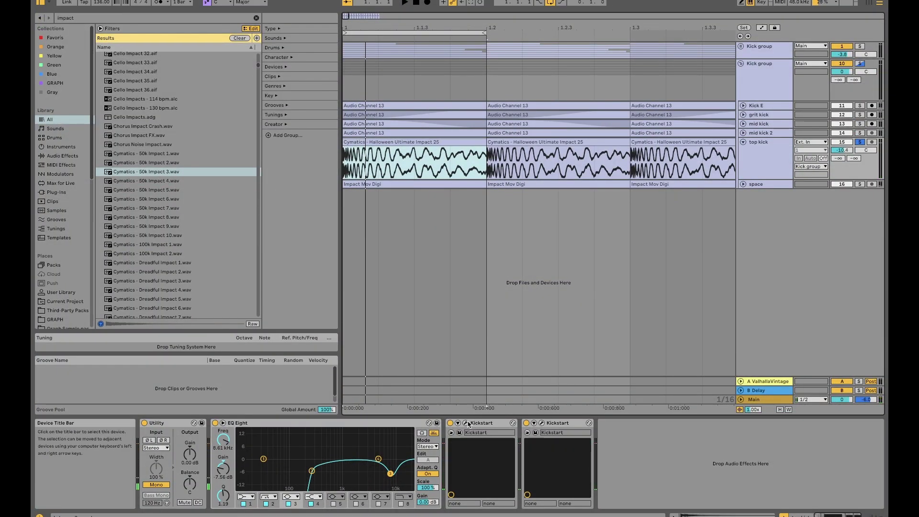
click(535, 432)
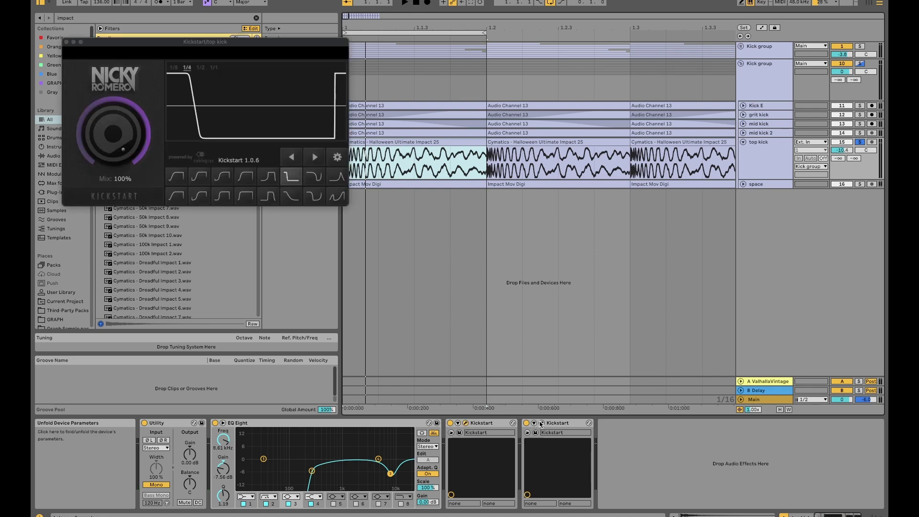
key(space)
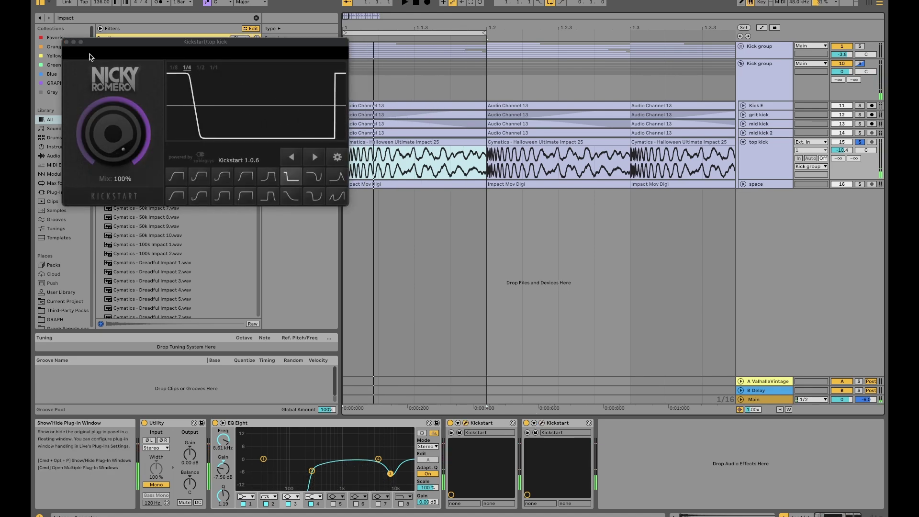
click(67, 43)
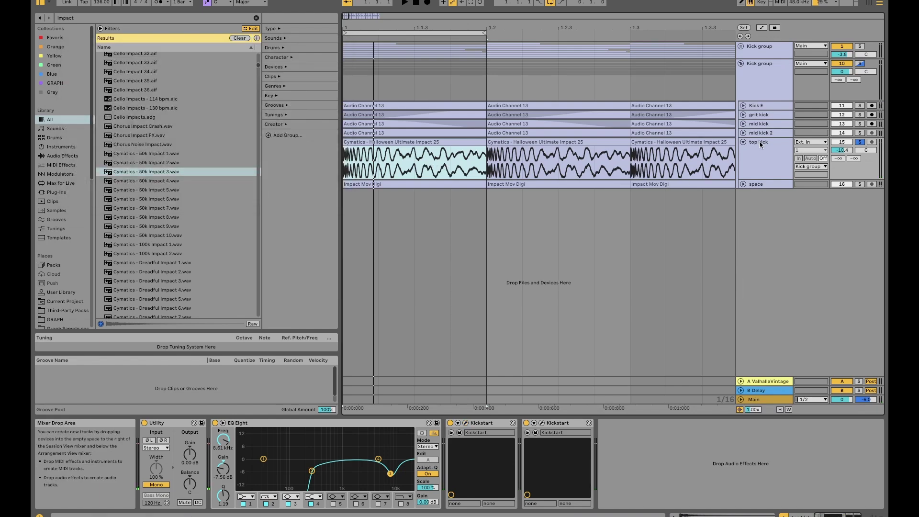
Step: Unsolo and fold the top kick track, unfold the space track, and select its first clip
click(850, 170)
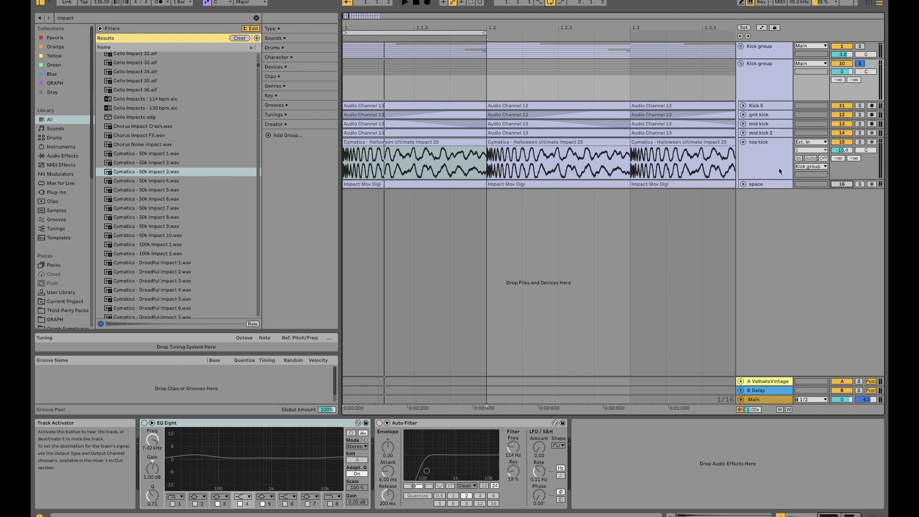
click(744, 143)
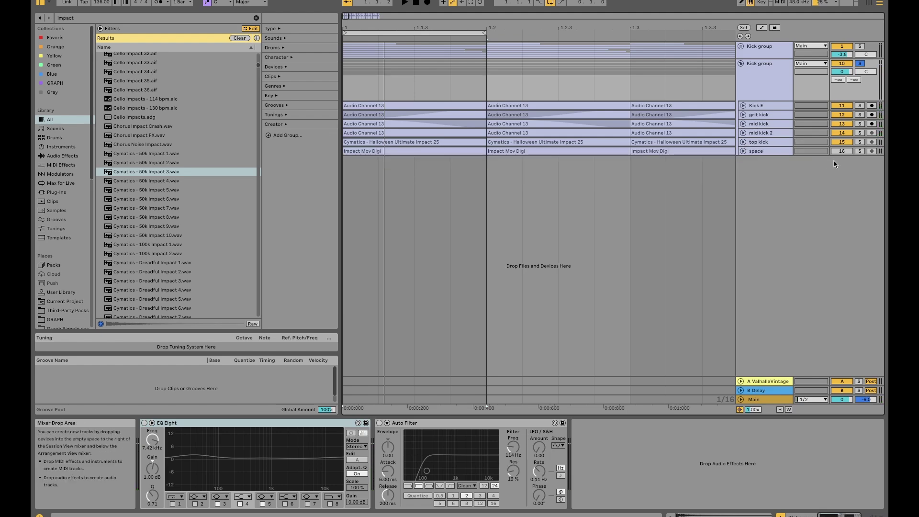
click(772, 152)
key(Right)
click(444, 153)
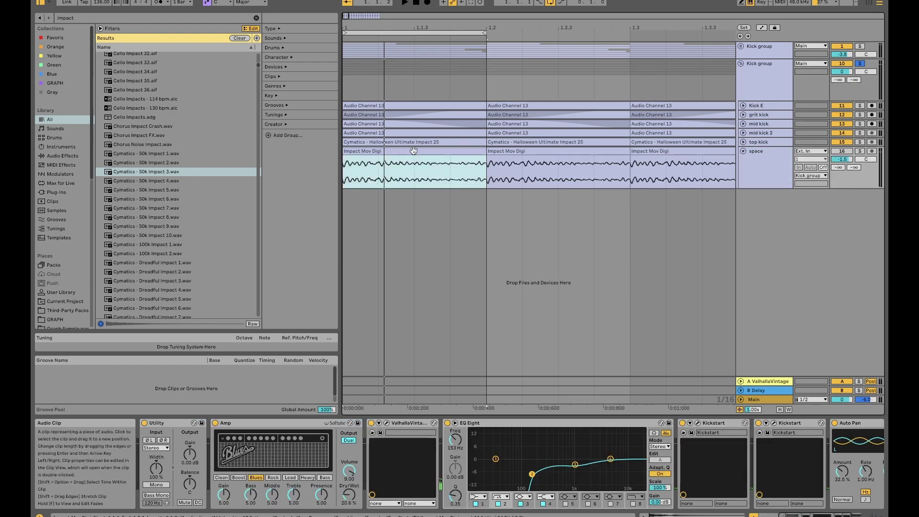
key(shift+Tab)
double_click(773, 57)
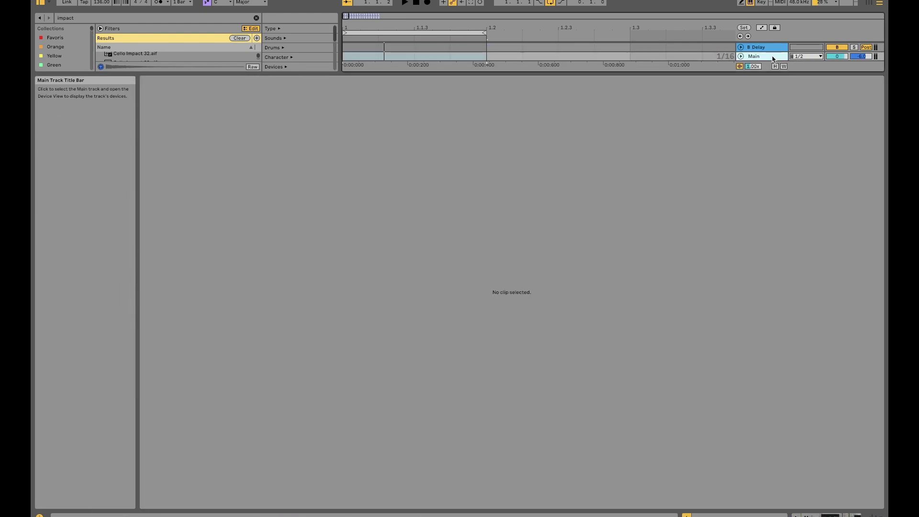
Step: Extend the first space clip's start to expose the sample's original attack, and move the clip so the attack lands at 1.2
click(539, 149)
click(484, 152)
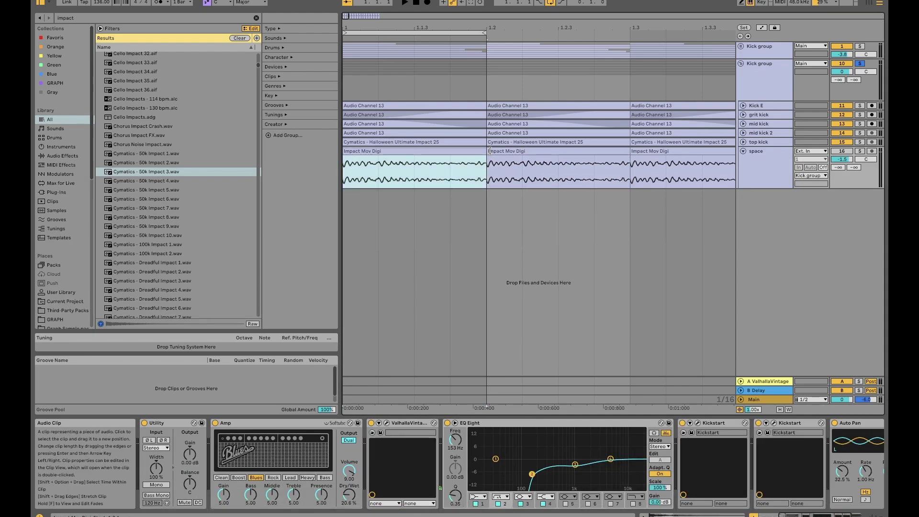
click(491, 152)
drag(488, 151, 290, 156)
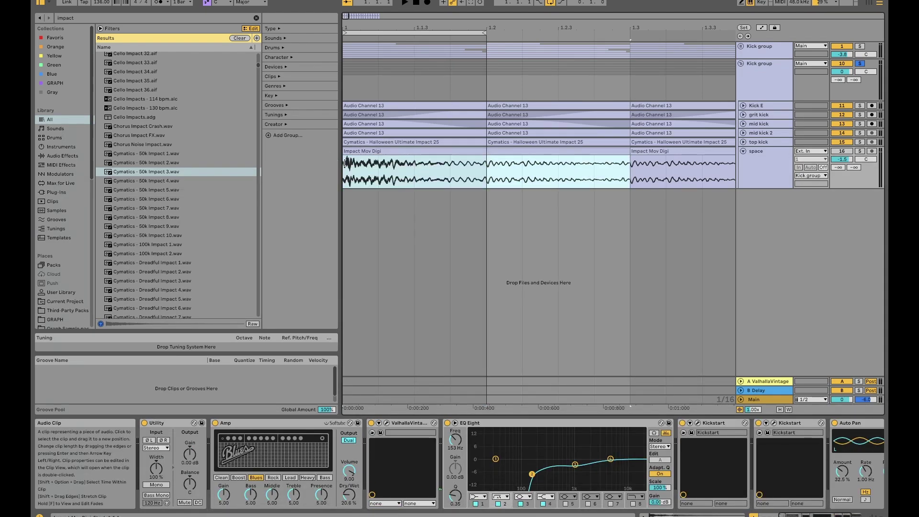
drag(416, 149, 543, 152)
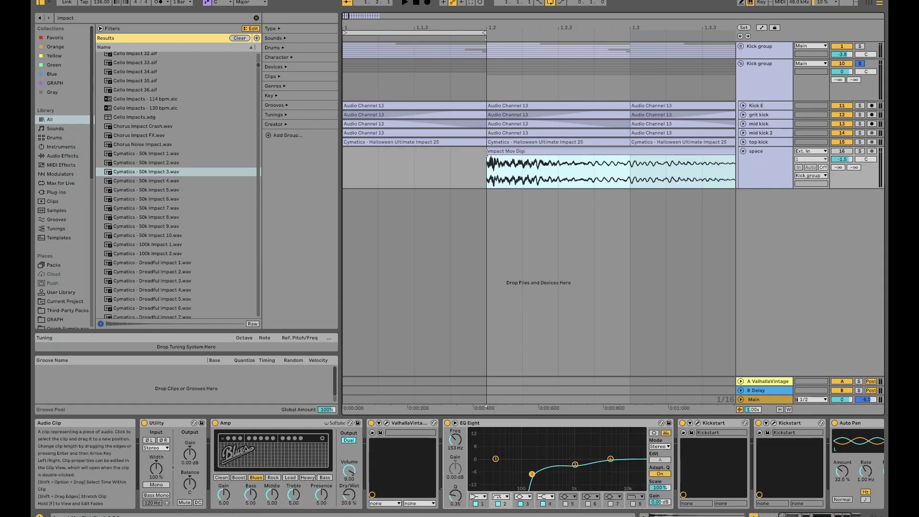
drag(488, 151, 317, 157)
Step: Solo the space track and play its impact sample from the attack at 1.2
scroll(503, 170, down, 5)
click(383, 171)
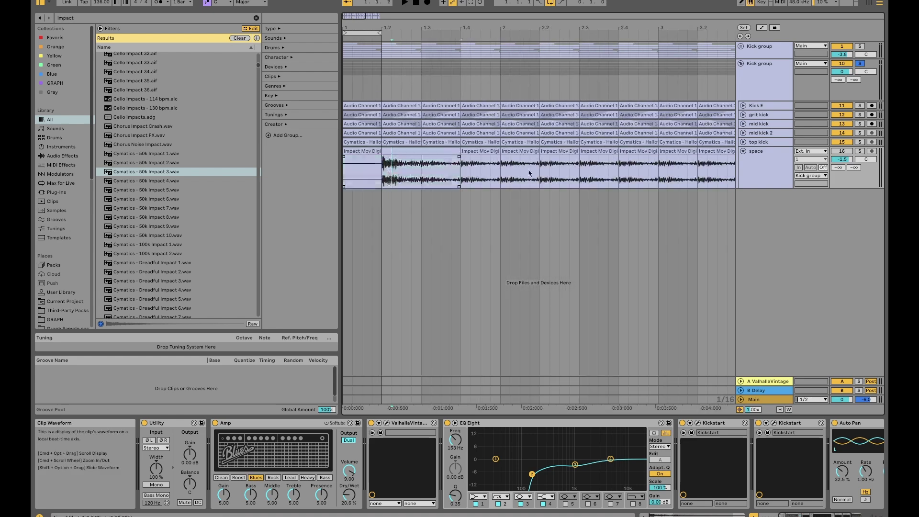
key(space)
click(846, 151)
click(383, 167)
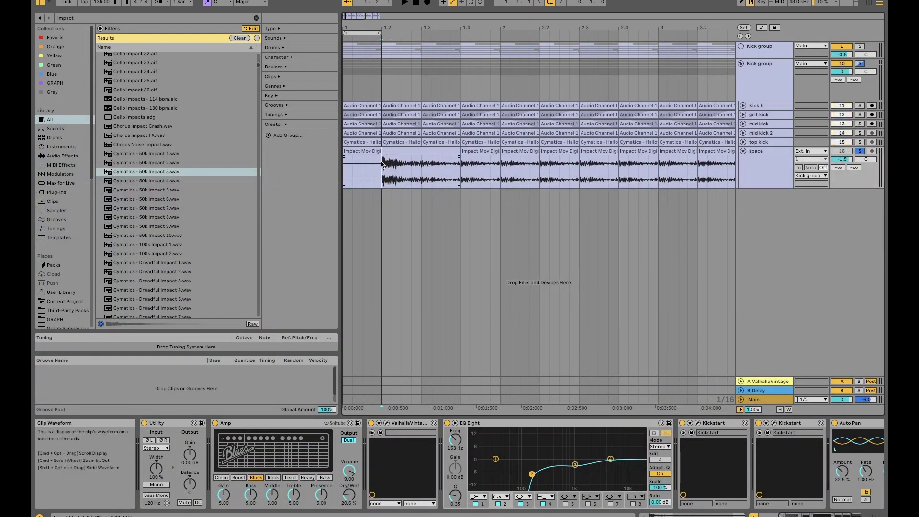
Step: Group all of the space track's effects into a rack and turn the rack off
click(272, 423)
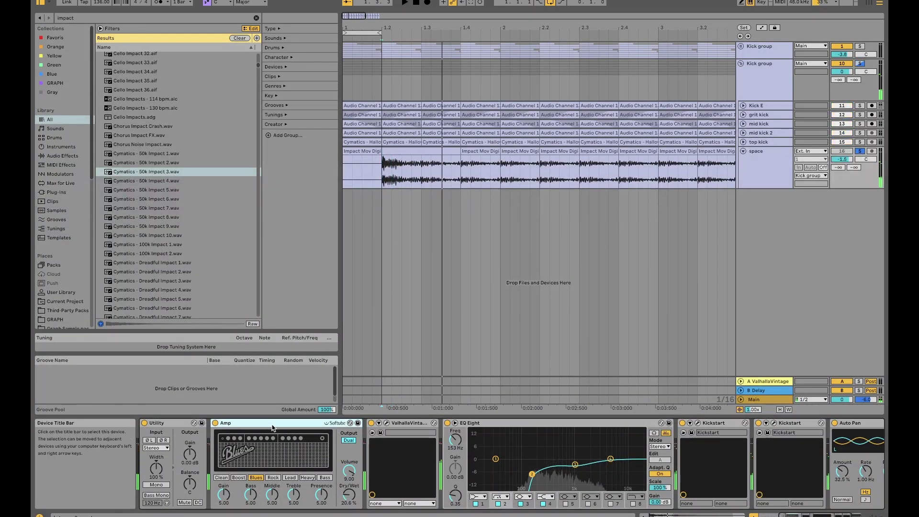
key(ctrl+a)
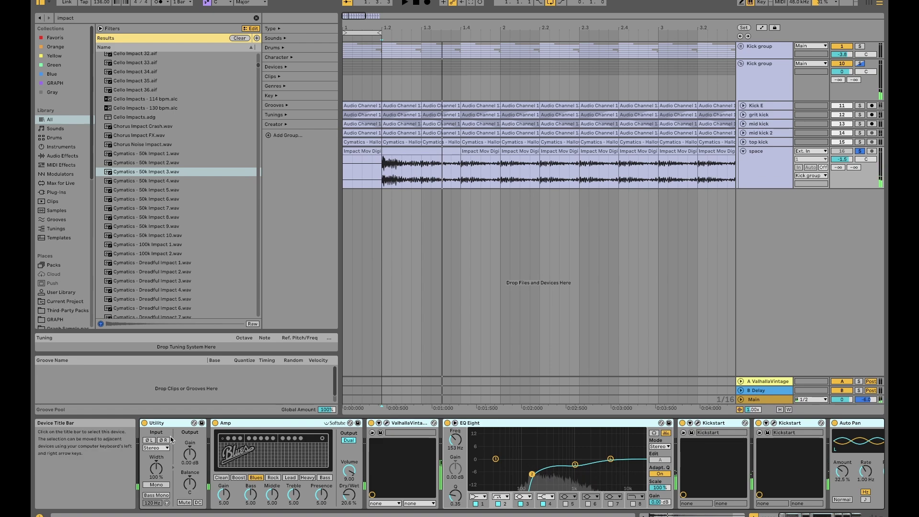
key(ctrl+g)
click(145, 424)
Step: Play the impact sample without effects and mark its attack and tail sections
click(406, 184)
key(space)
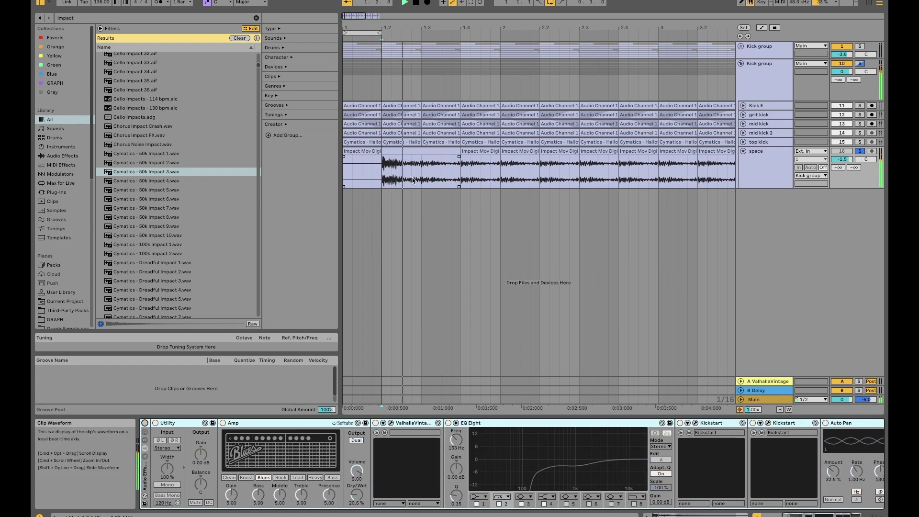
key(space)
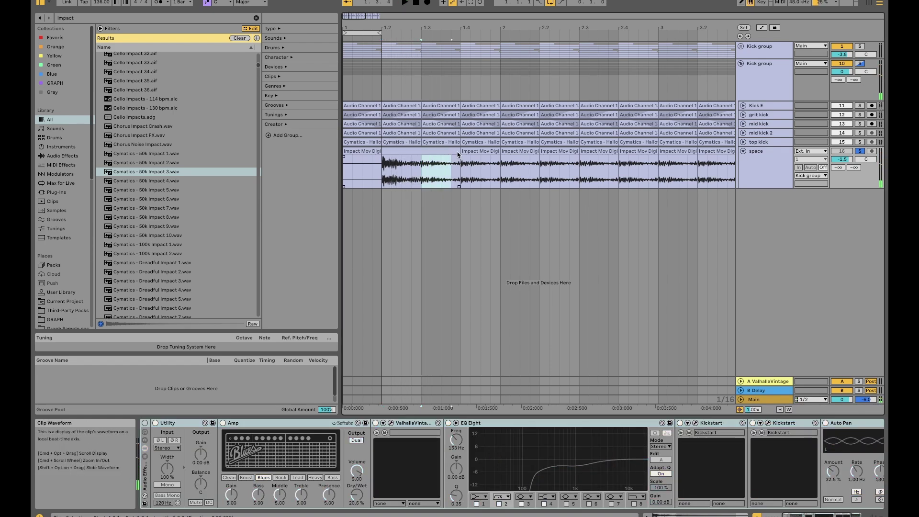
click(392, 169)
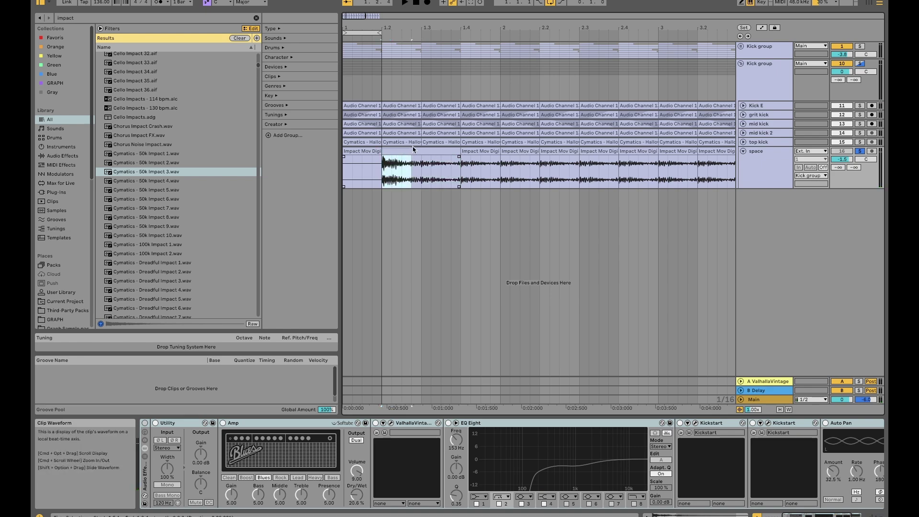
click(433, 168)
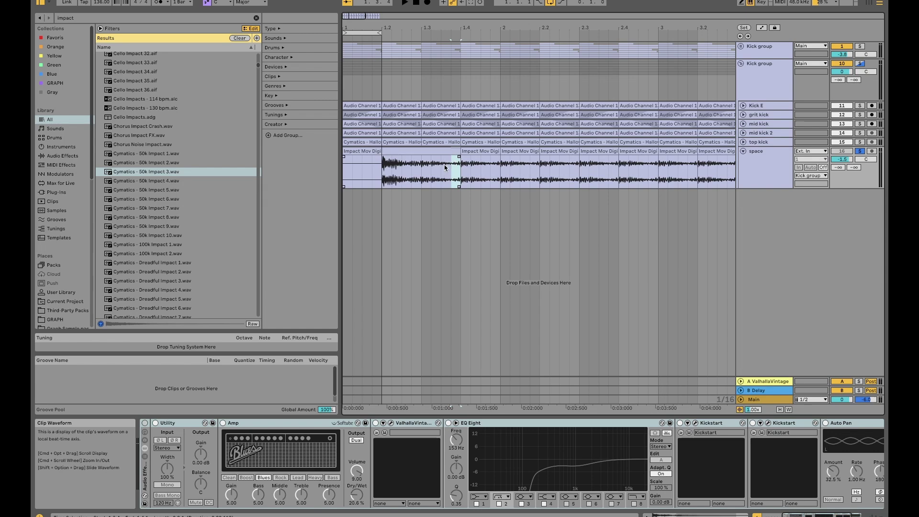
Step: Paste a sixteenth-note slice of the impact's tail at the track start, duplicate it to fill the first beat, and play it
drag(426, 163, 459, 153)
click(353, 150)
key(super+v)
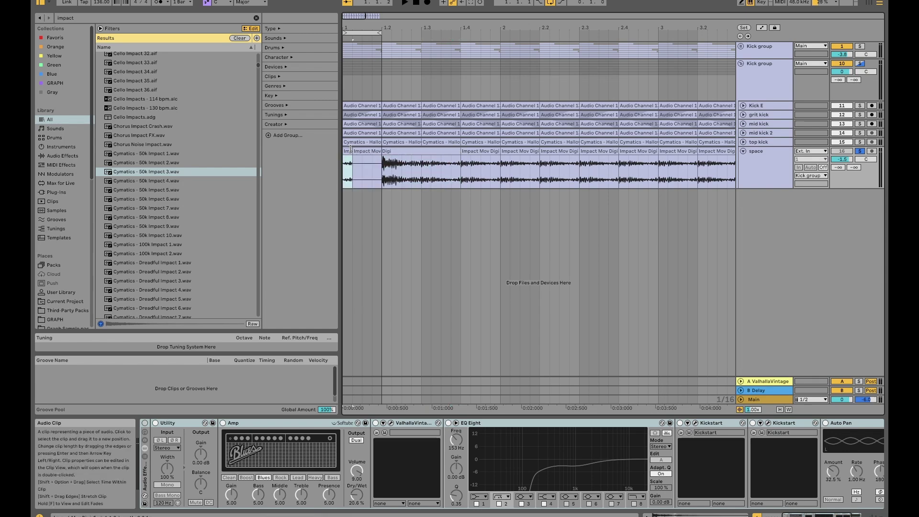
key(super+d)
key(super+d)
key(super+d)
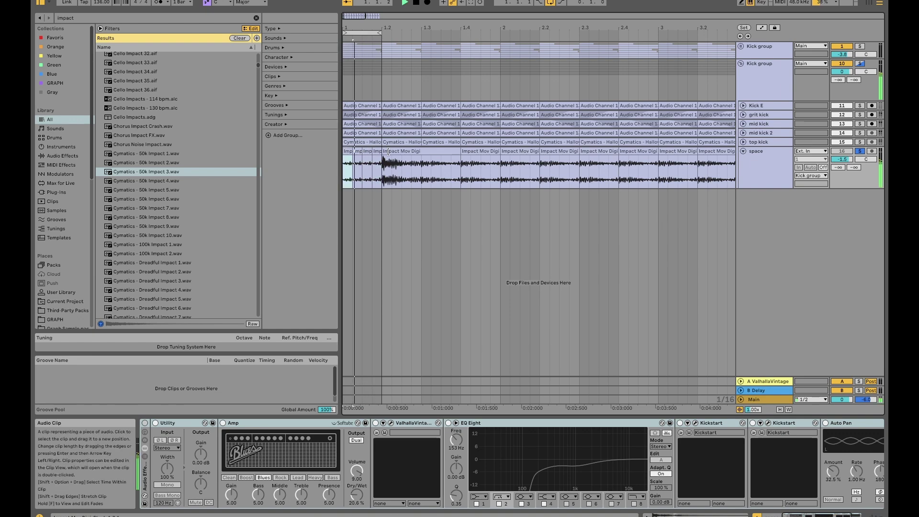
key(space)
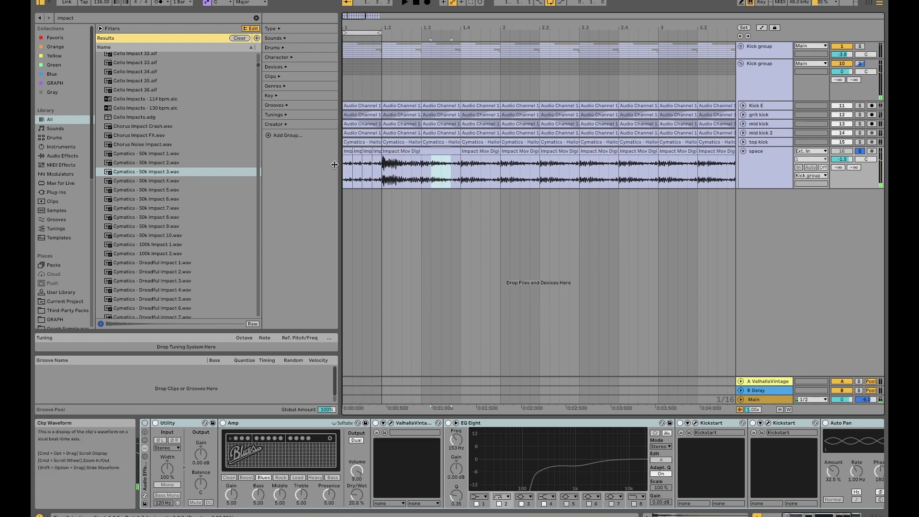
Step: Replace the first beat with an eighth-note slice of the impact's tail, duplicated once, and play it
click(347, 151)
key(super+v)
key(super+d)
click(353, 150)
key(space)
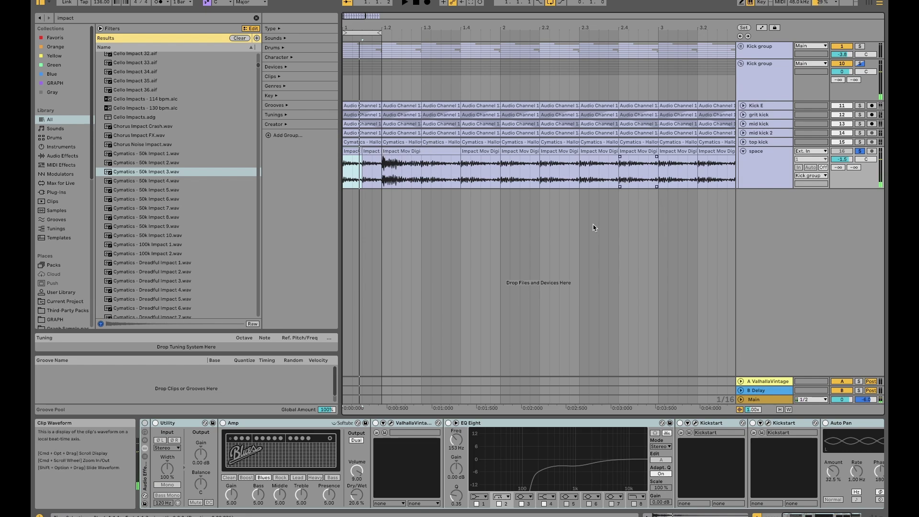
Step: Paste the one-beat space clip from 1.4 at the track start, duplicate it over the next two beats, and play it
click(481, 165)
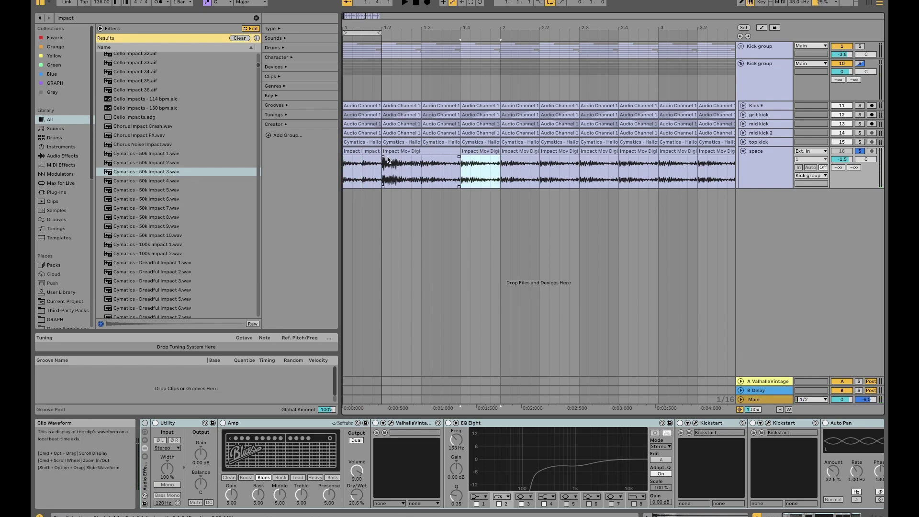
click(355, 152)
key(super+v)
key(super+d)
key(super+d)
click(355, 151)
key(space)
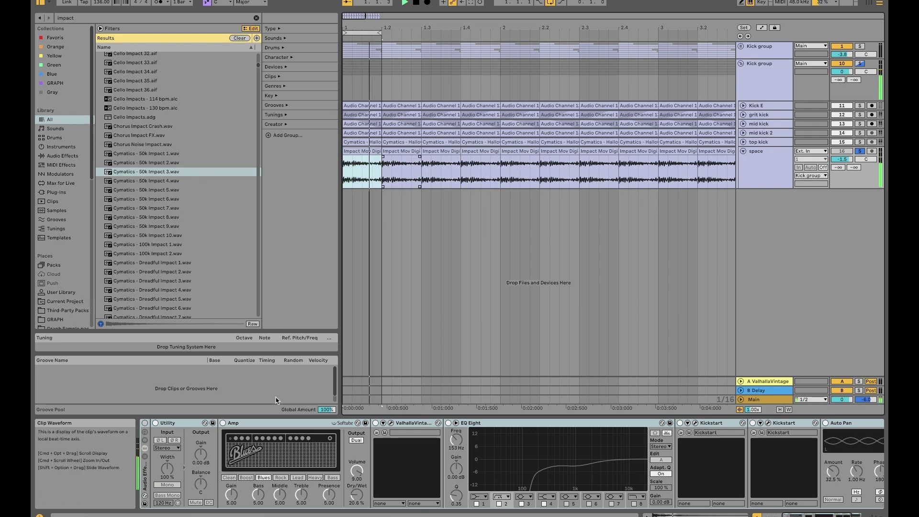
Step: Turn the space track's effects rack back on and view its Amp and ValhallaVintageVerb settings, closing the reverb window
click(141, 422)
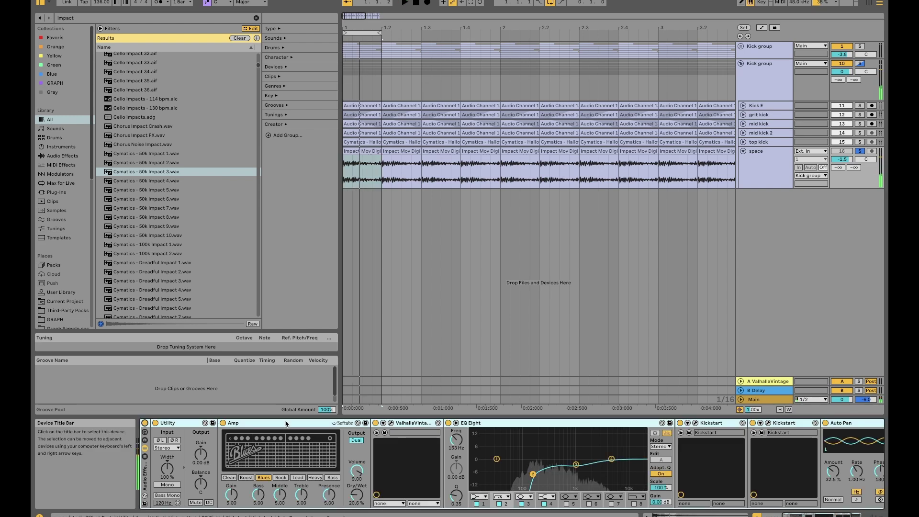
click(254, 426)
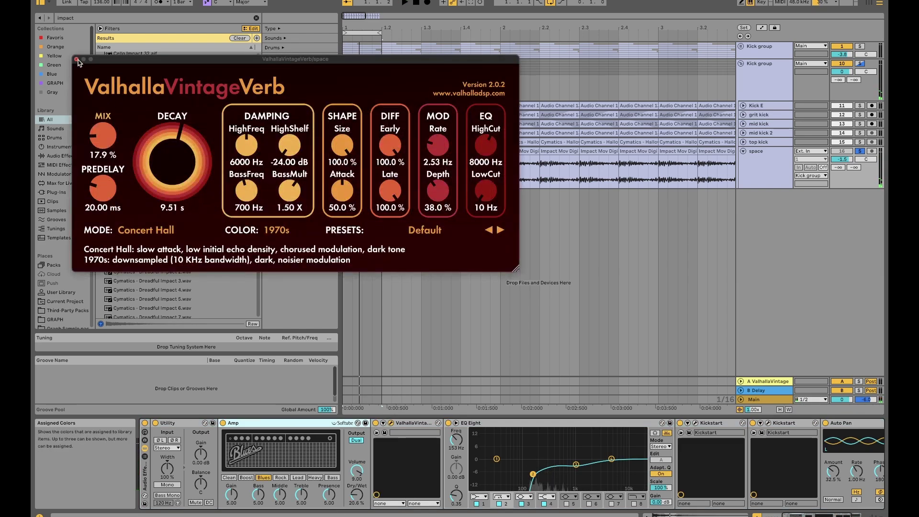
click(77, 60)
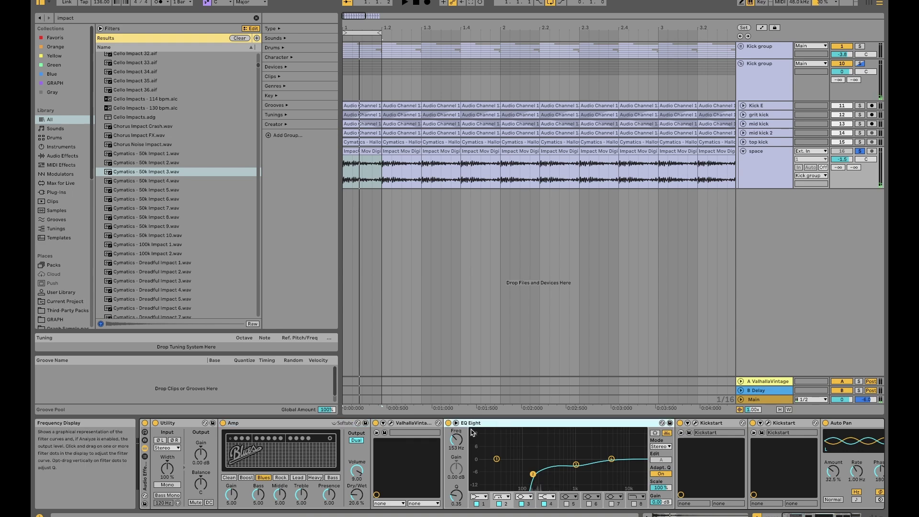
Step: Play the space layer and view its EQ Eight, Auto Pan and both Kickstart settings, closing the plug-in windows
key(space)
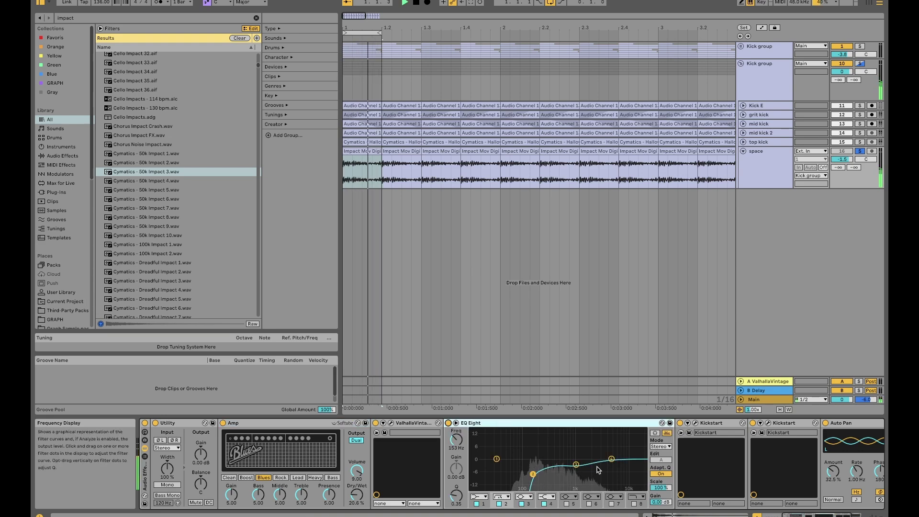
scroll(761, 424, right, 5)
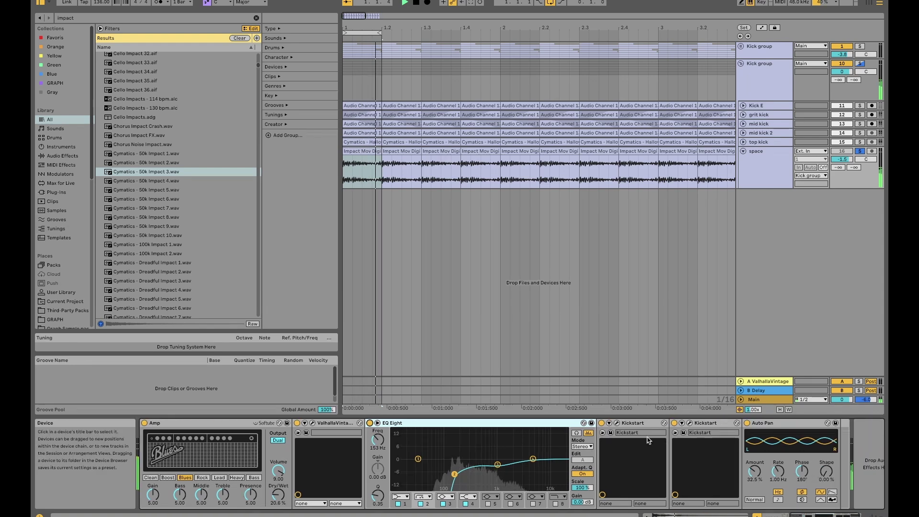
click(761, 425)
click(733, 423)
click(733, 423)
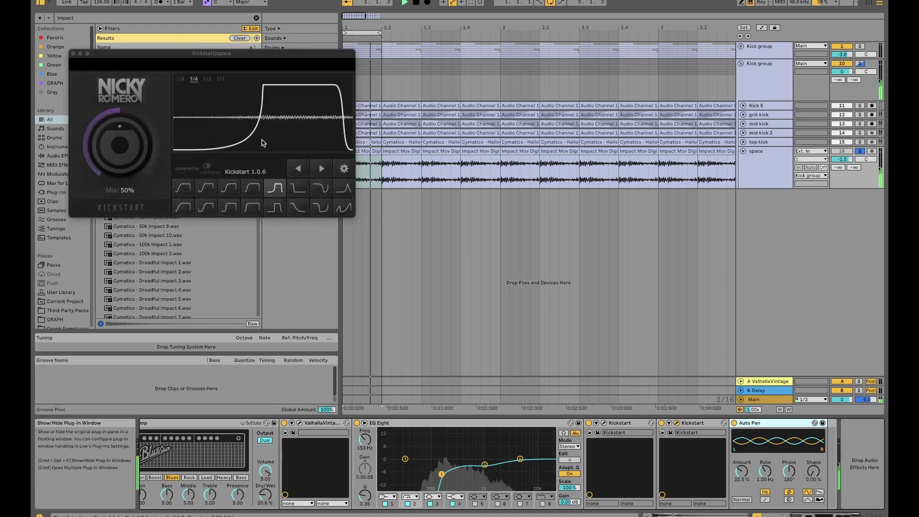
click(70, 51)
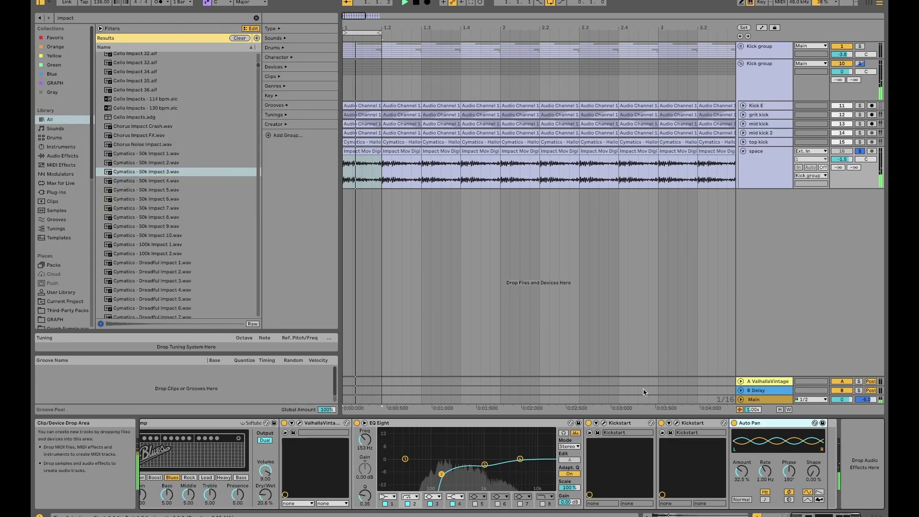
click(605, 423)
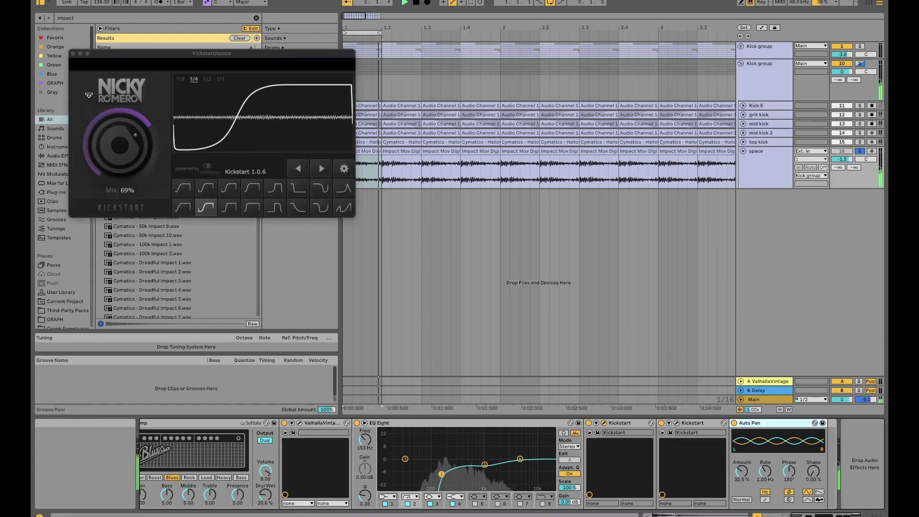
click(76, 54)
key(space)
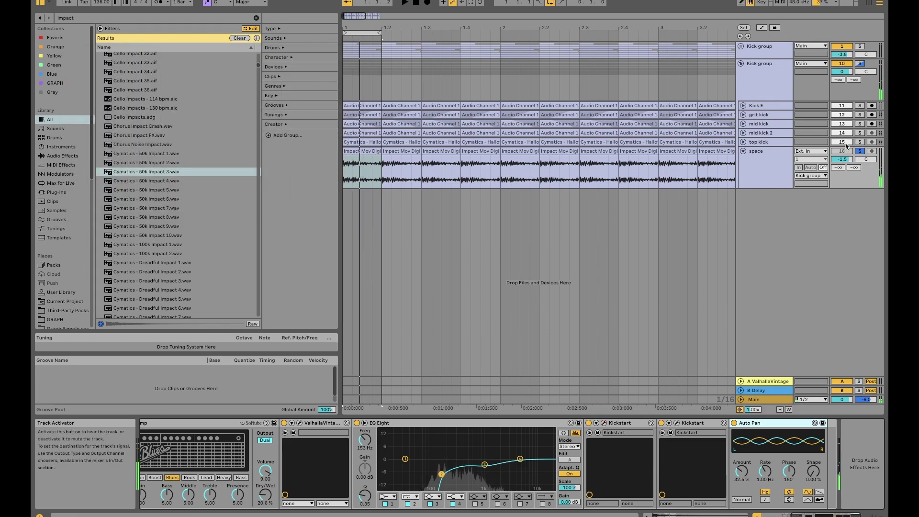
Step: Unsolo the space track and play the full kick group with the space layer deactivated and activated again
key(space)
click(840, 142)
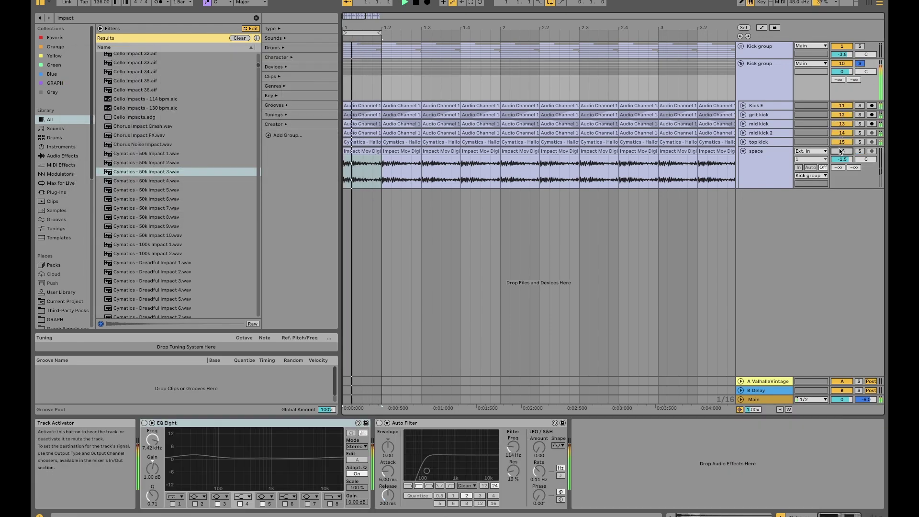
click(755, 173)
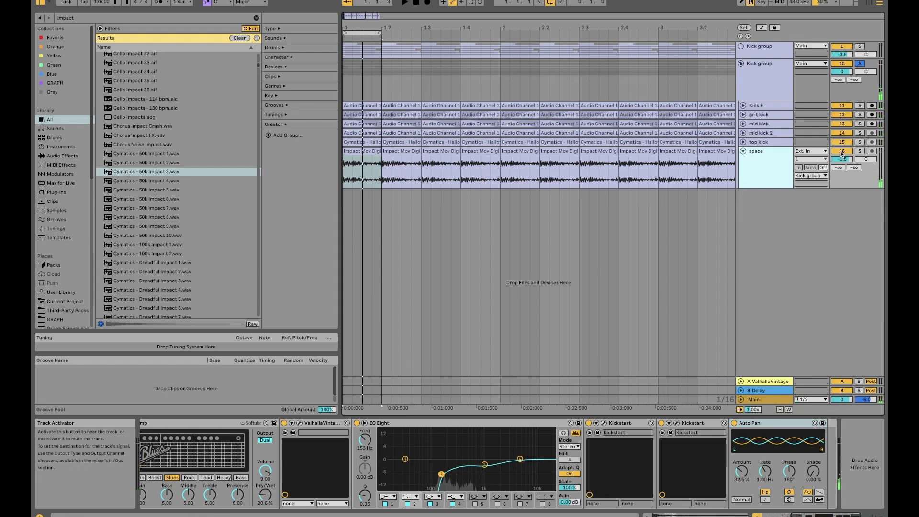
key(space)
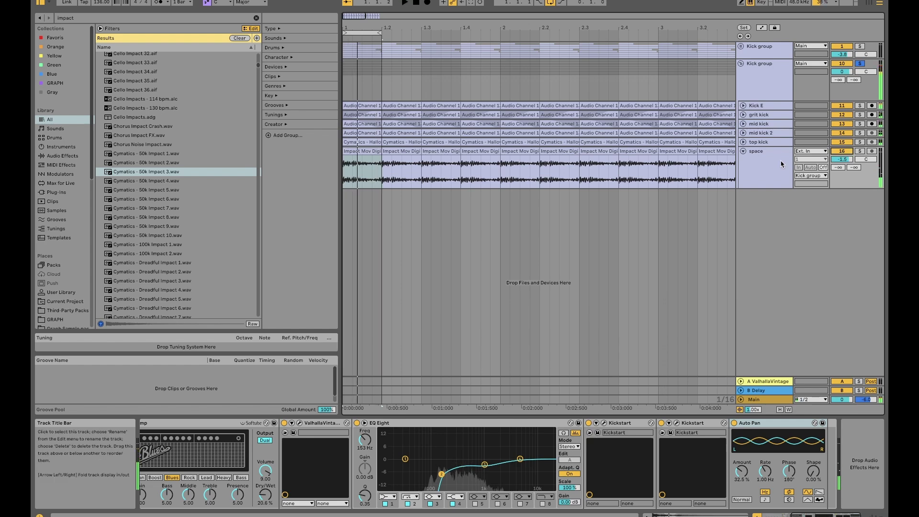
Step: Fold the space track, turn on the second kick group's EQ Eight, and play the opening beat
click(743, 151)
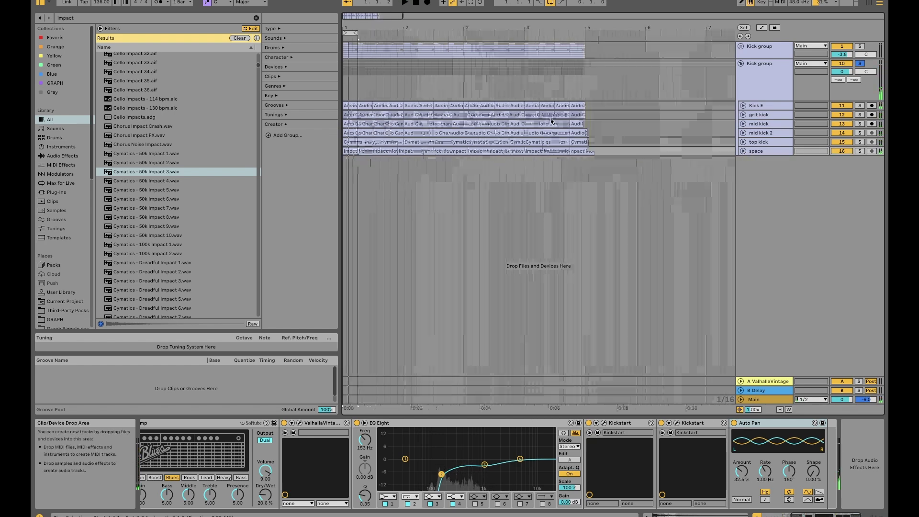
scroll(557, 121, down, 5)
click(744, 84)
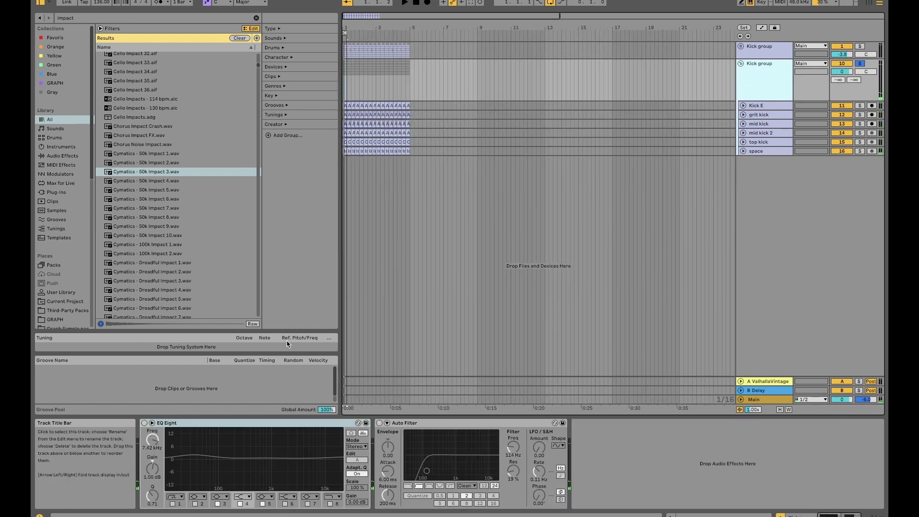
click(144, 423)
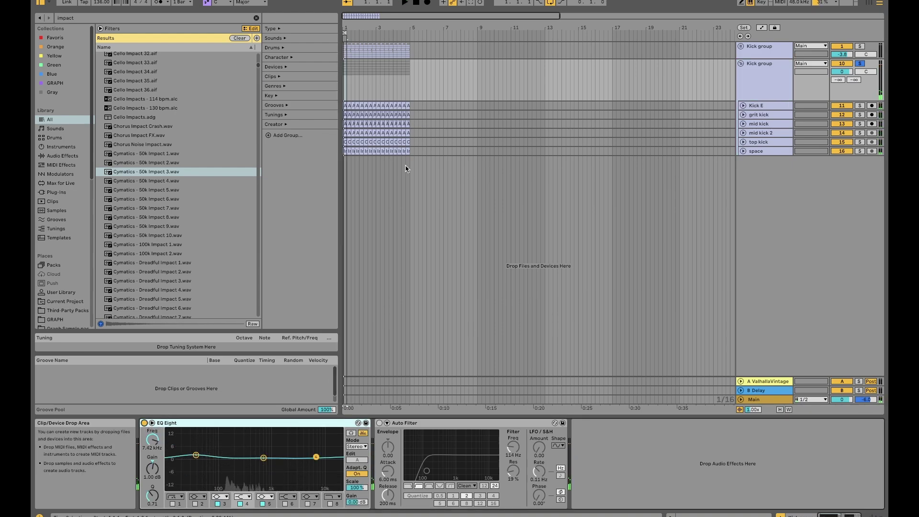
scroll(372, 109, up, 10)
scroll(420, 118, left, 5)
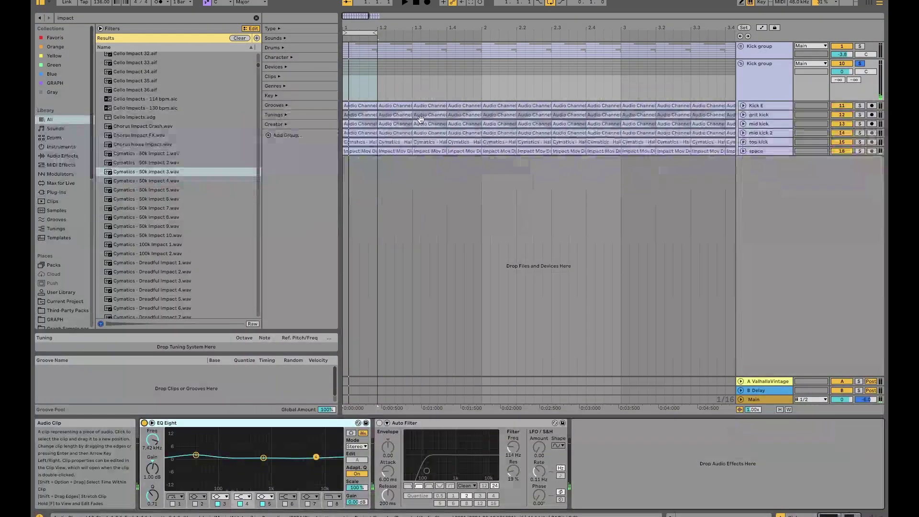
key(space)
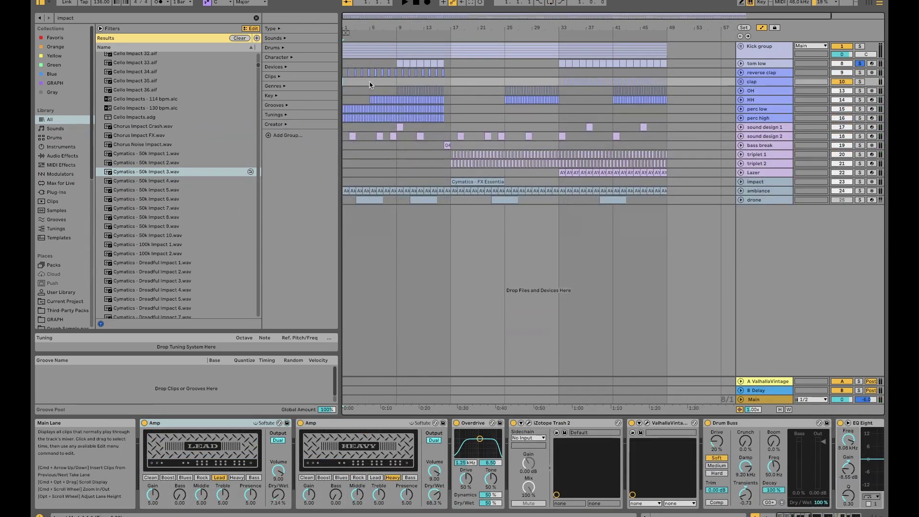
Step: Unfold the tom low track in the full arrangement and play its clip from bar 9
click(399, 64)
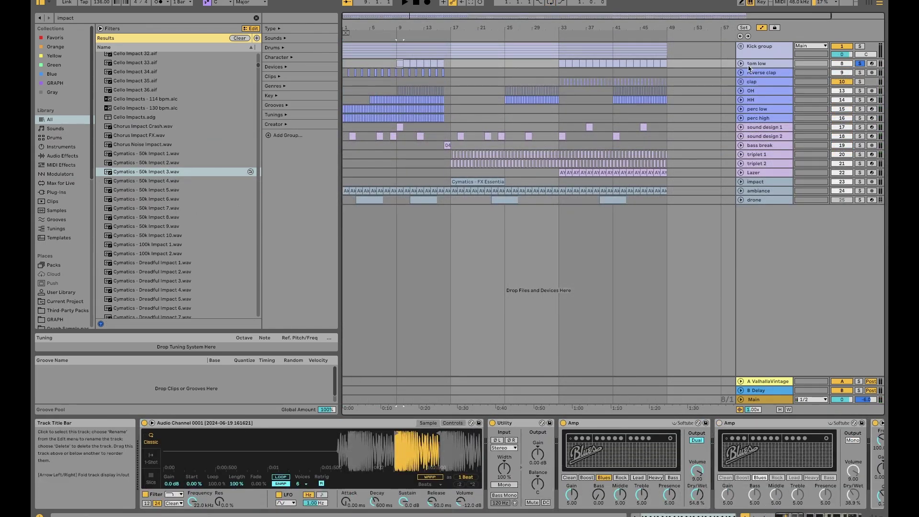
click(741, 64)
key(z)
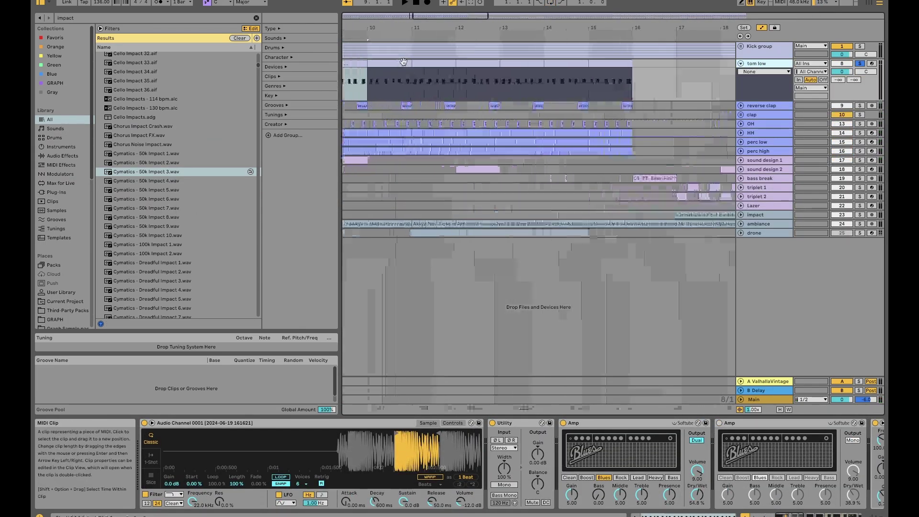
key(space)
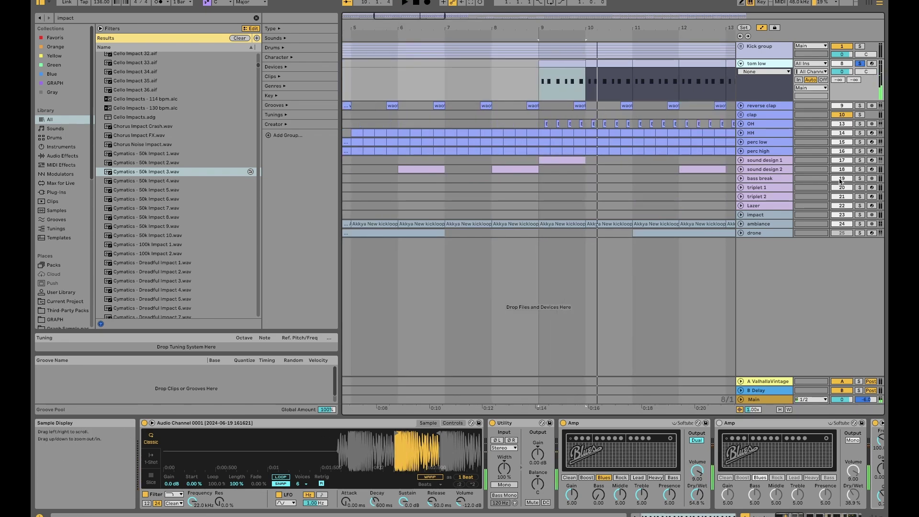
Step: Examine the tom low's sampler, Utility, Amp and EQ Eight settings, playing the track at the first EQ
click(283, 424)
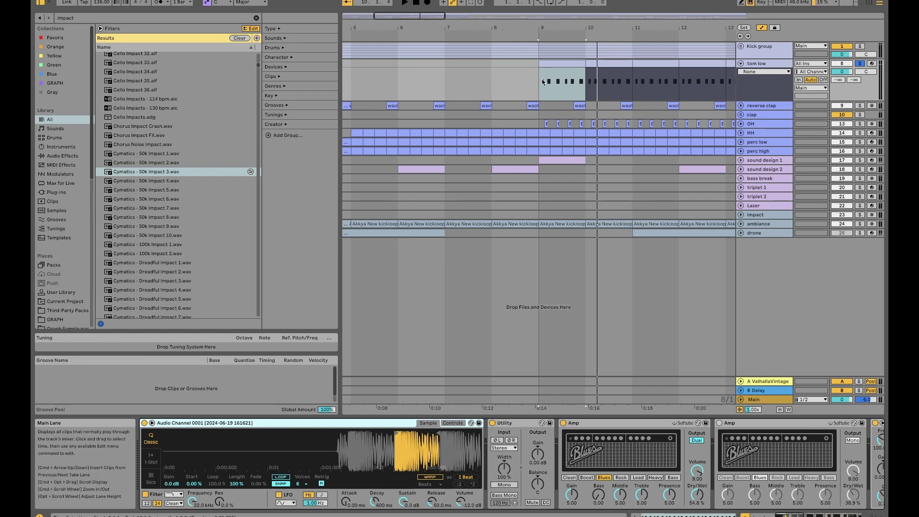
scroll(369, 454, right, 5)
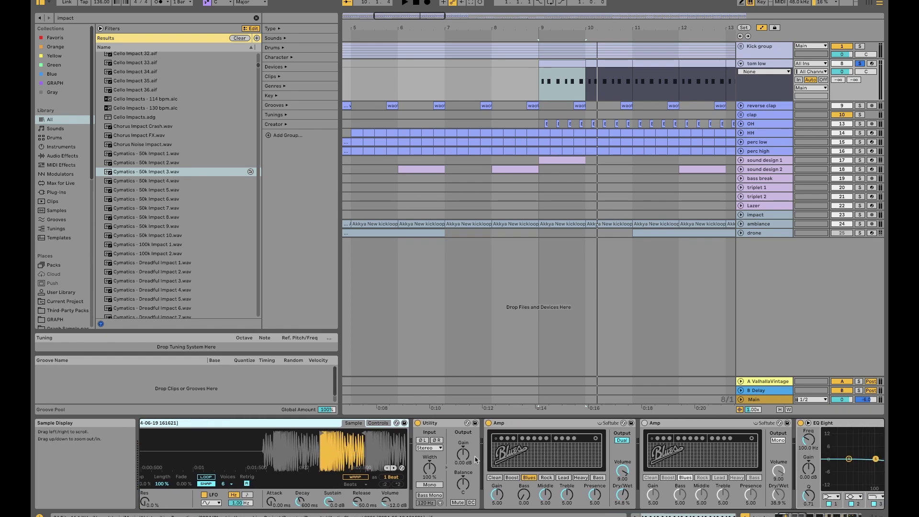
scroll(613, 444, right, 1)
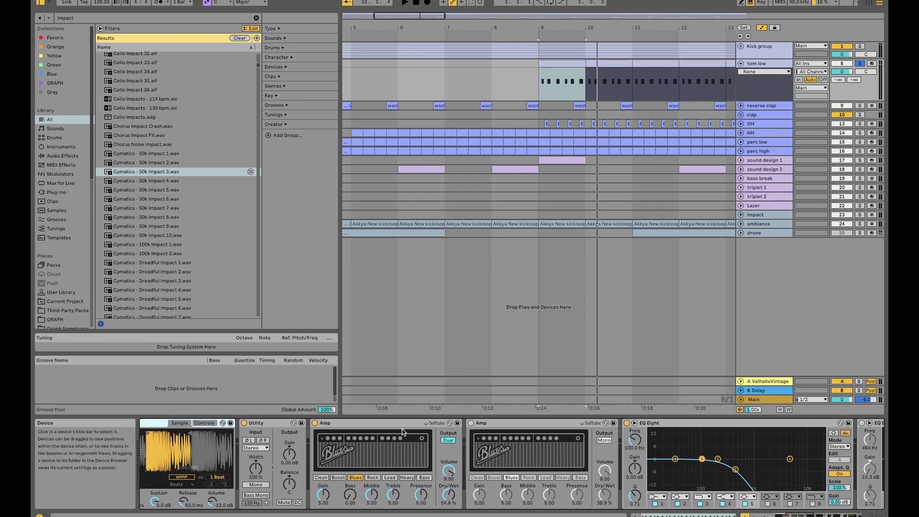
click(381, 427)
scroll(382, 445, right, 6)
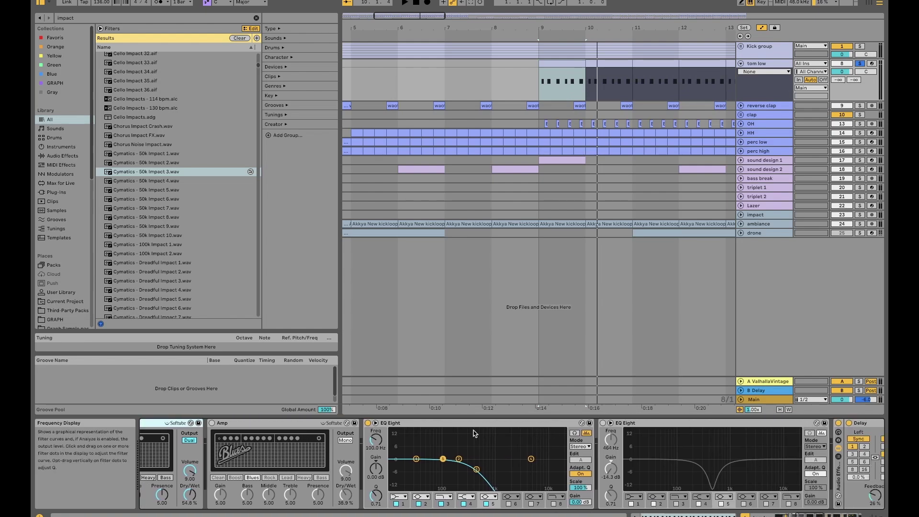
click(463, 428)
key(space)
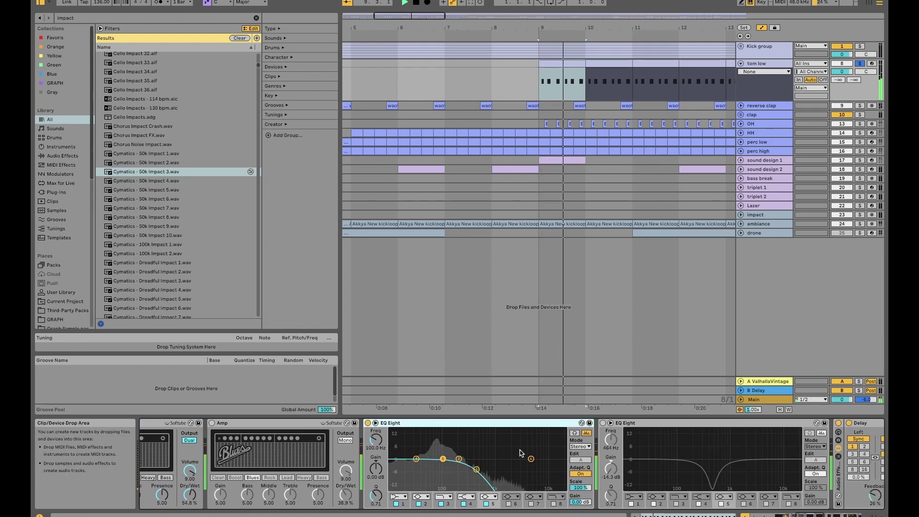
Step: Compare the tom low with its delay and reverb rack bypassed and active, and view its Kickstart settings, closing the window
scroll(498, 455, right, 9)
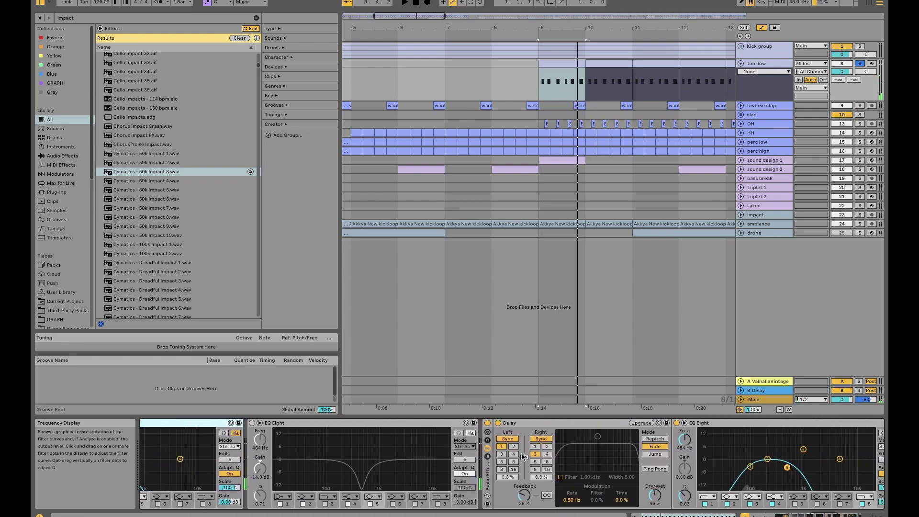
scroll(421, 441, right, 1)
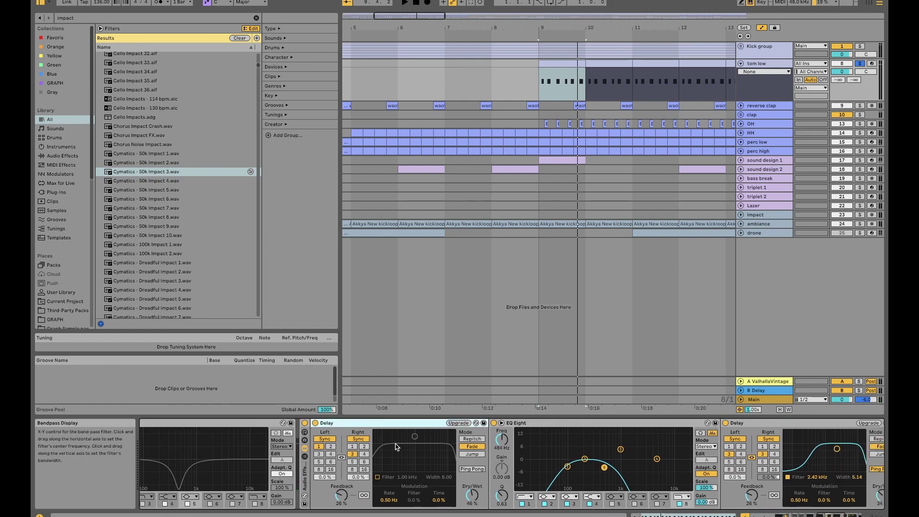
scroll(513, 443, right, 2)
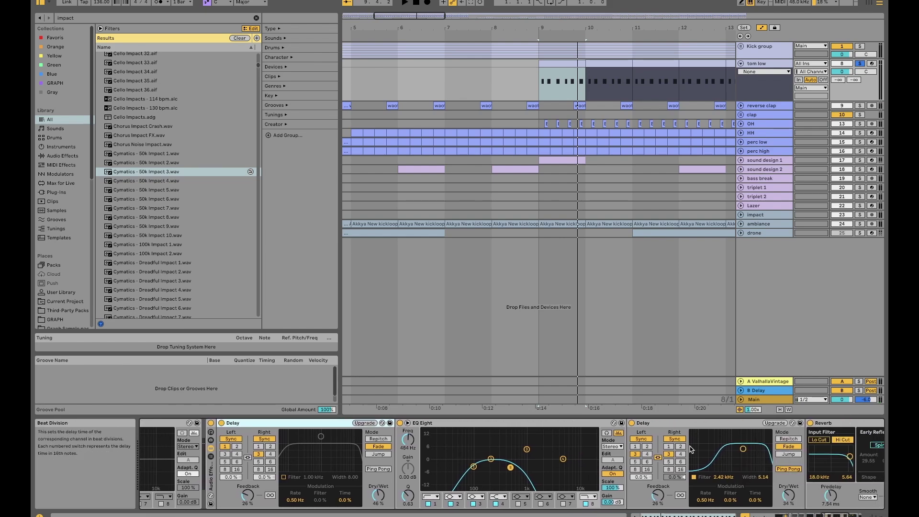
click(211, 423)
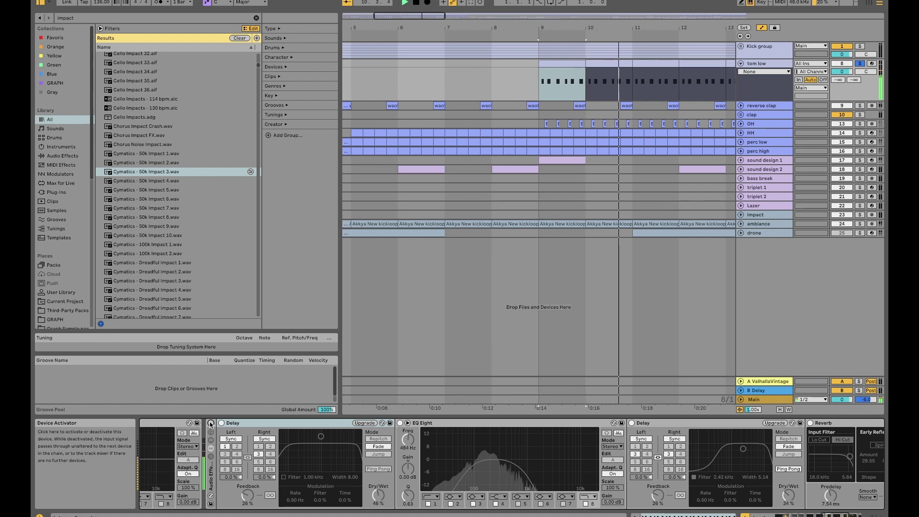
click(210, 423)
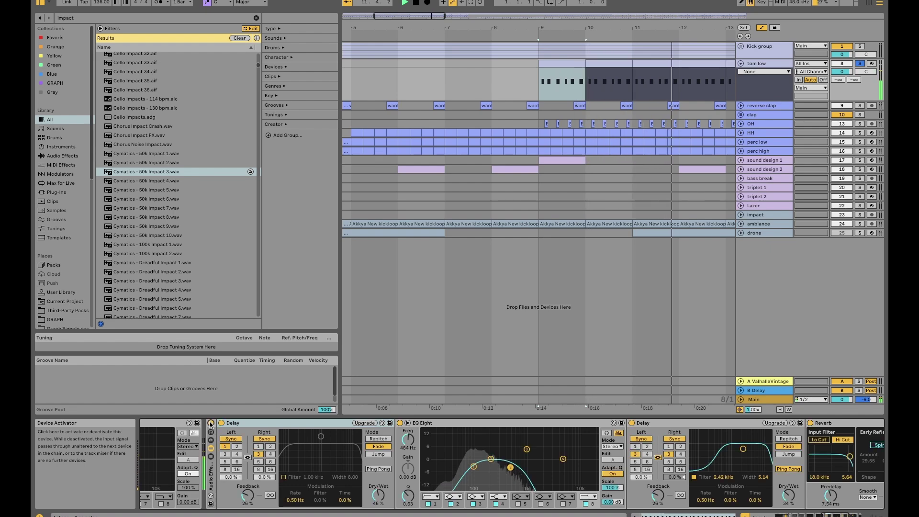
scroll(479, 459, right, 6)
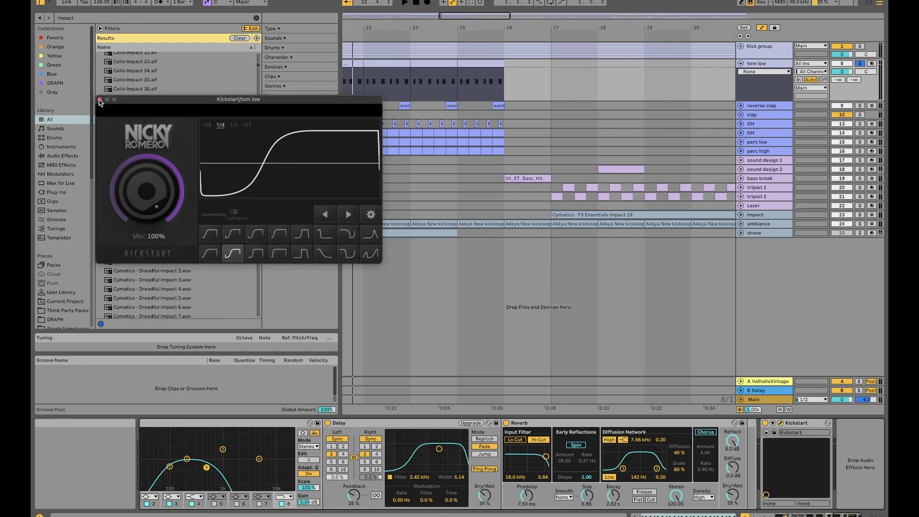
click(100, 99)
Step: Open the tom low's MIDI clip at bar 9 in the note editor and play it
scroll(380, 87, left, 5)
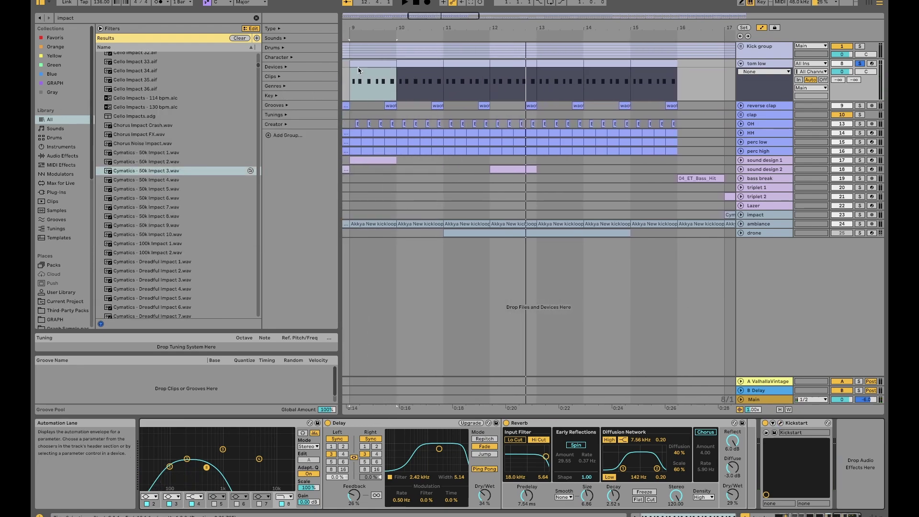
double_click(367, 63)
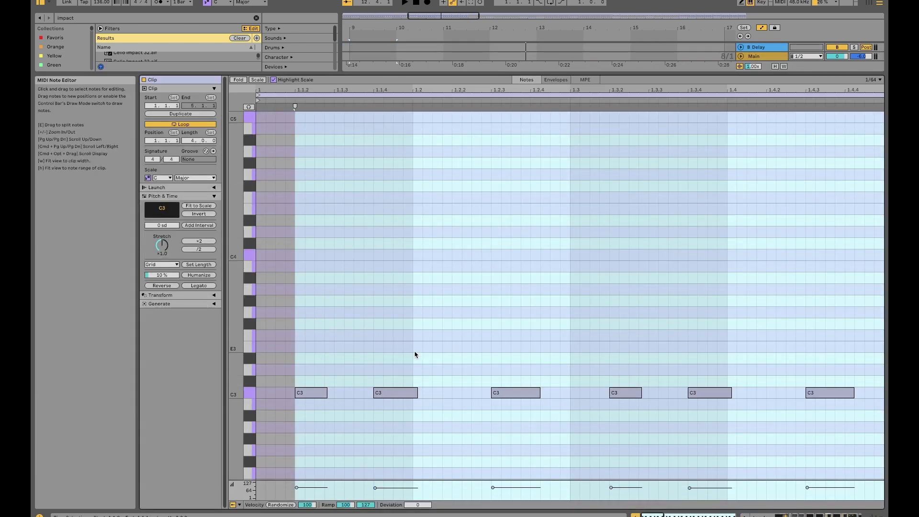
key(space)
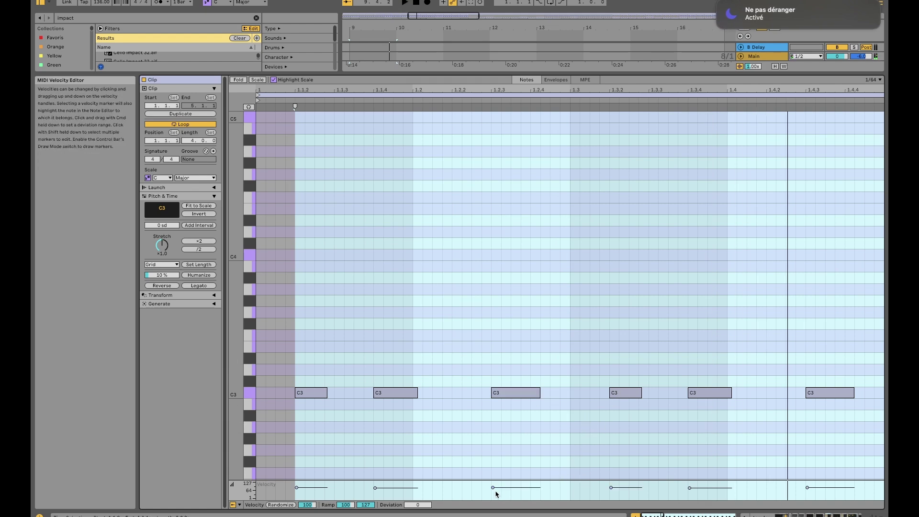
Step: Vary the C3 notes' velocities: set the third to 109 and the second to 74, lower the fifth, and raise the last
drag(492, 487, 493, 484)
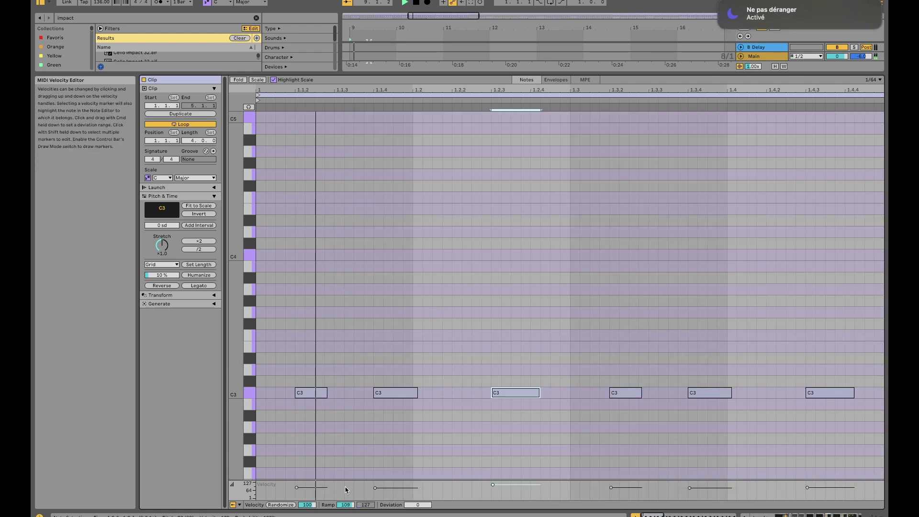
click(374, 487)
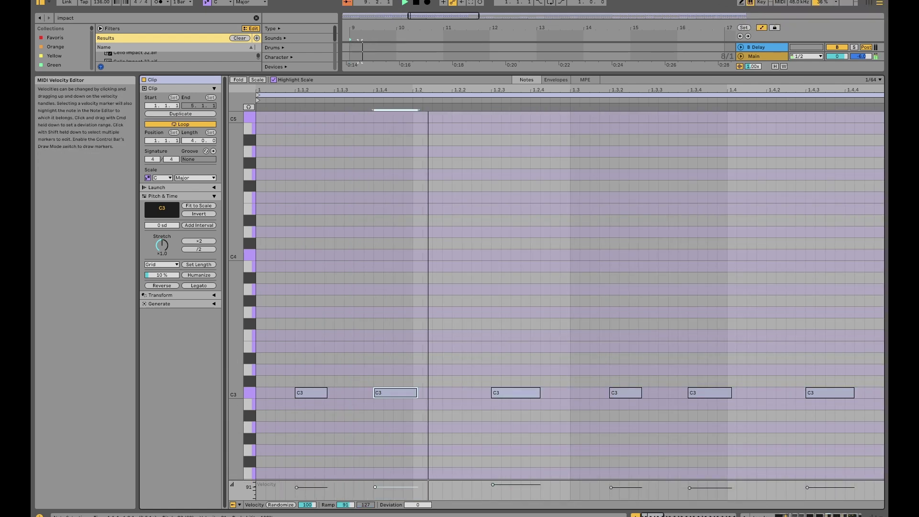
drag(374, 487, 375, 493)
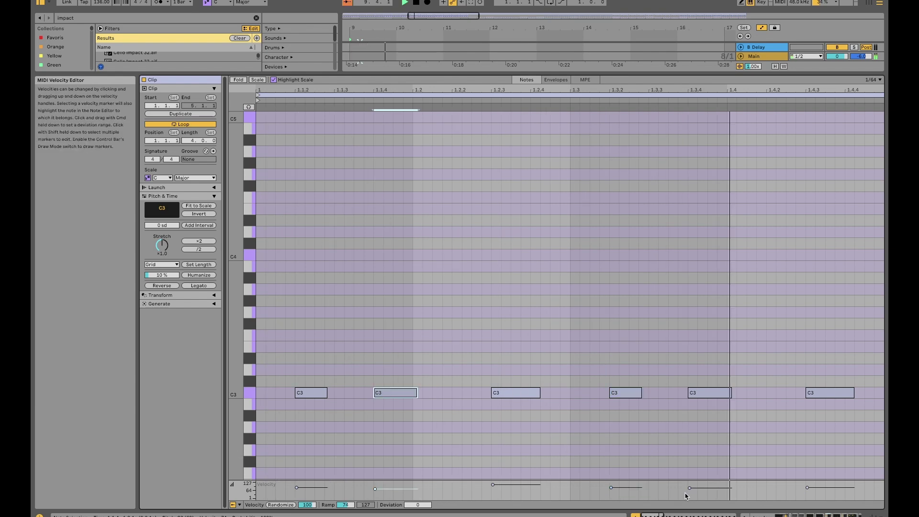
drag(689, 488, 689, 491)
drag(807, 487, 807, 485)
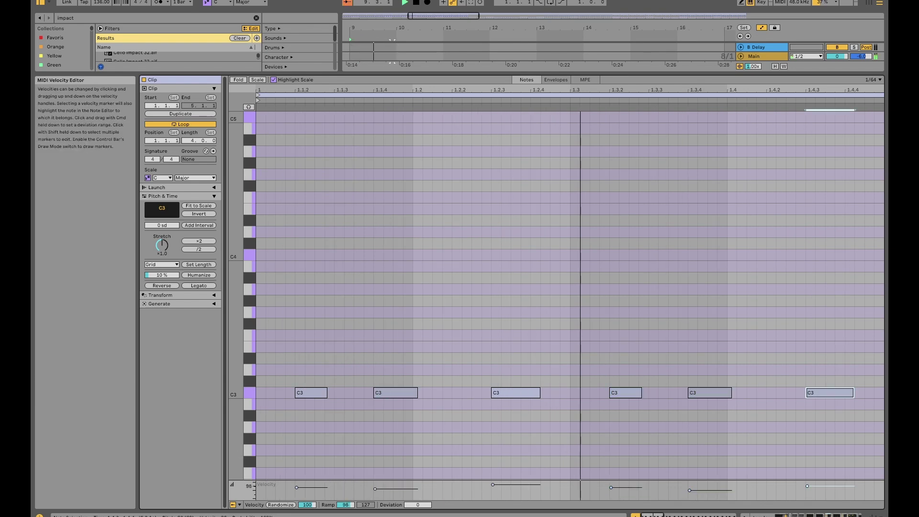
Step: Stop playback and return from the tom low's note editor to the full arrangement
key(space)
click(764, 57)
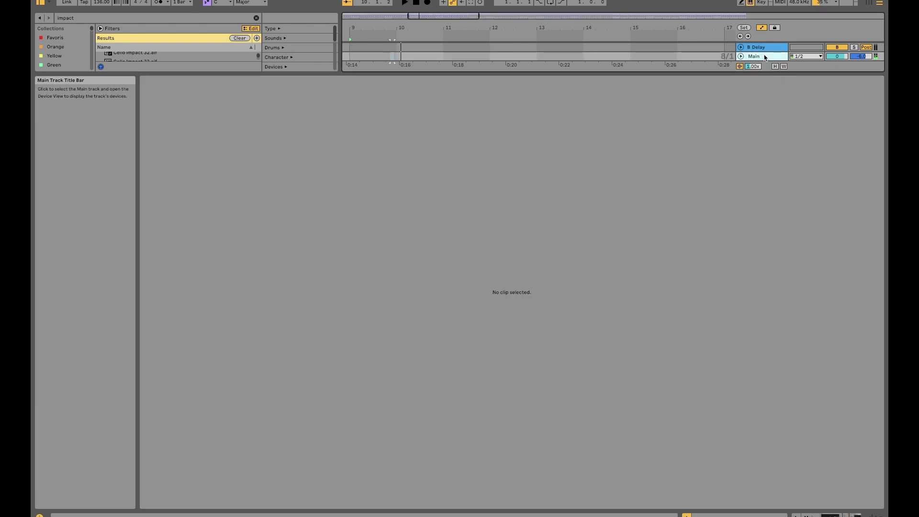
click(383, 60)
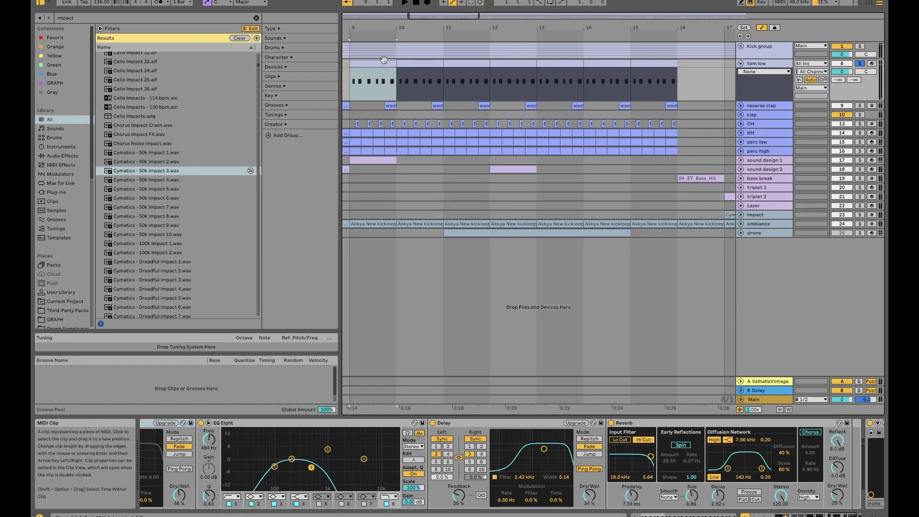
drag(384, 60, 771, 86)
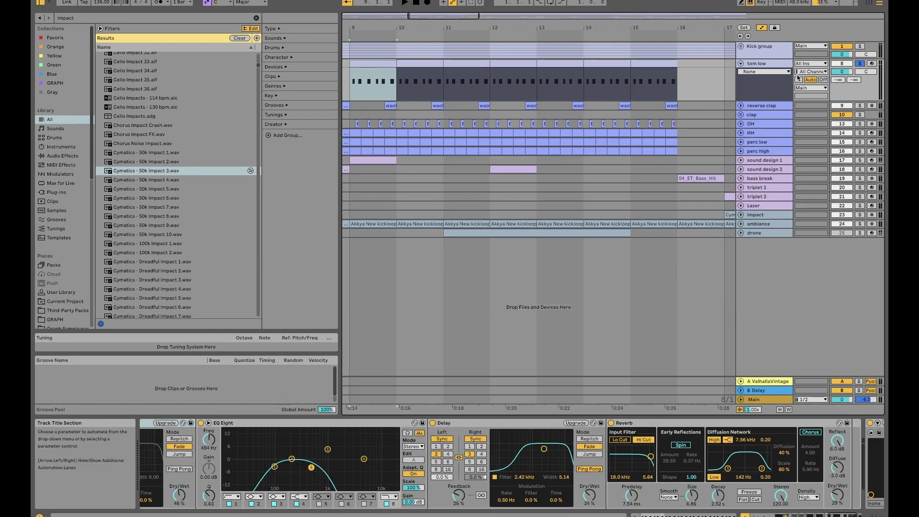
Step: Solo the Kick group alongside the tom low and play them, switching the tom low's solo off and on to compare
click(860, 47)
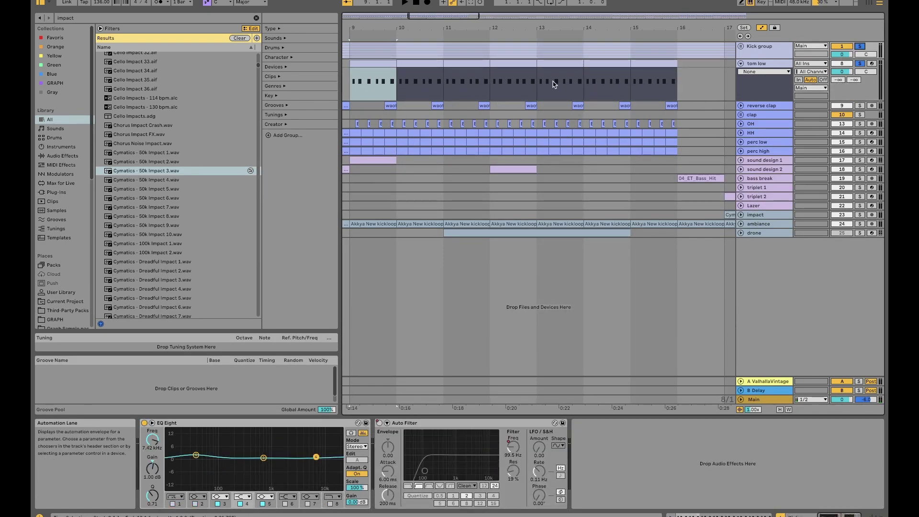
key(space)
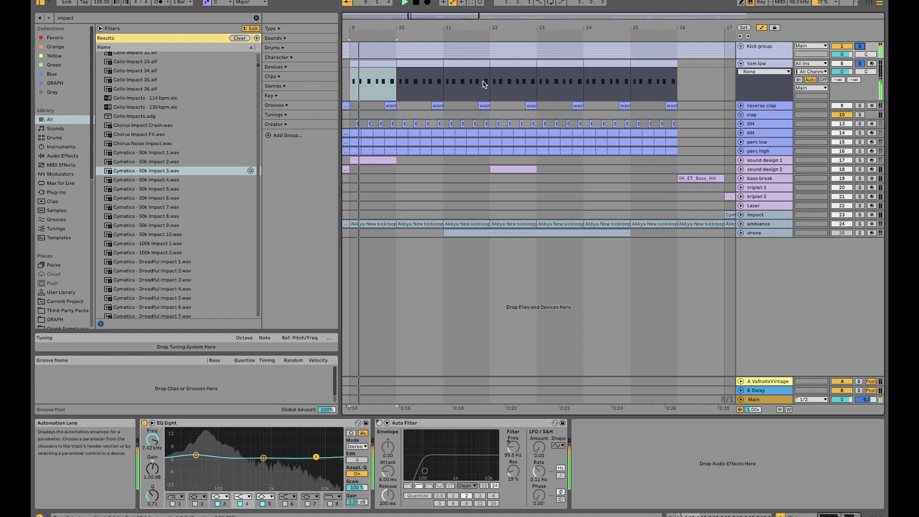
click(860, 64)
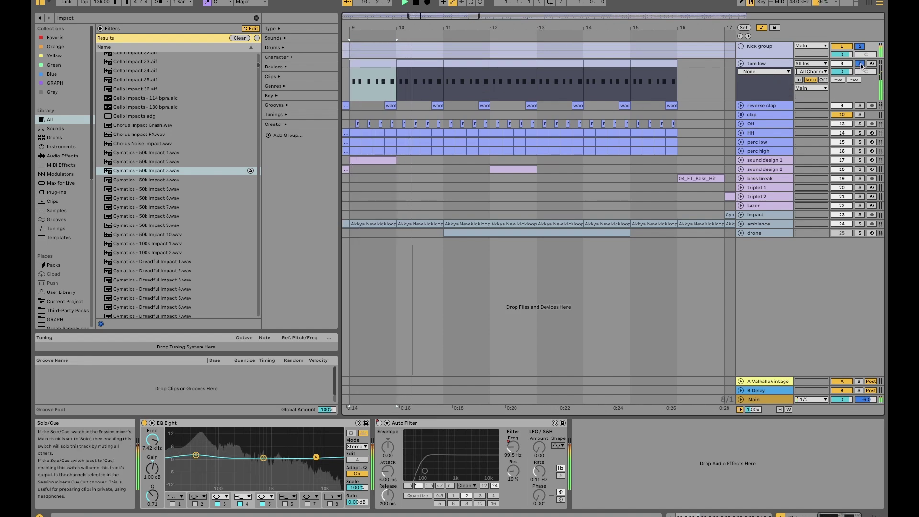
click(860, 66)
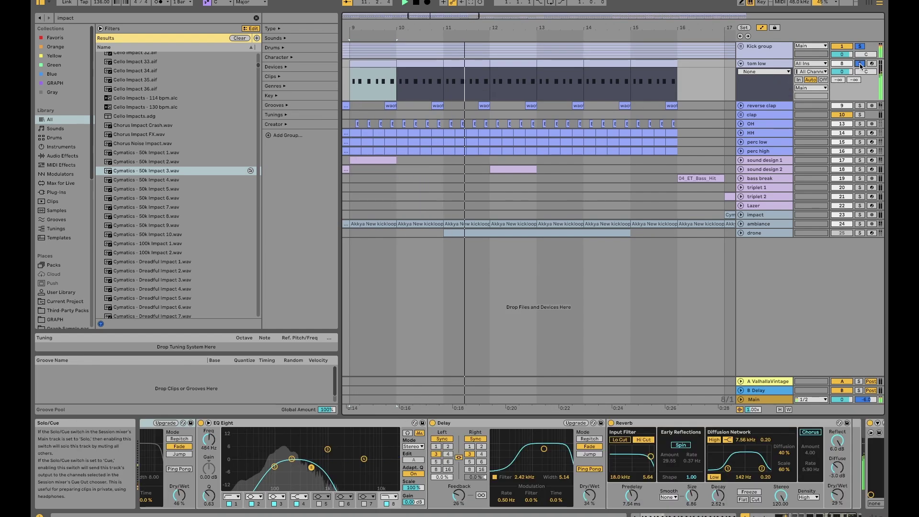
Step: Fold the tom low track and unfold the reverse clap track to show its clips and effects
click(741, 63)
key(w)
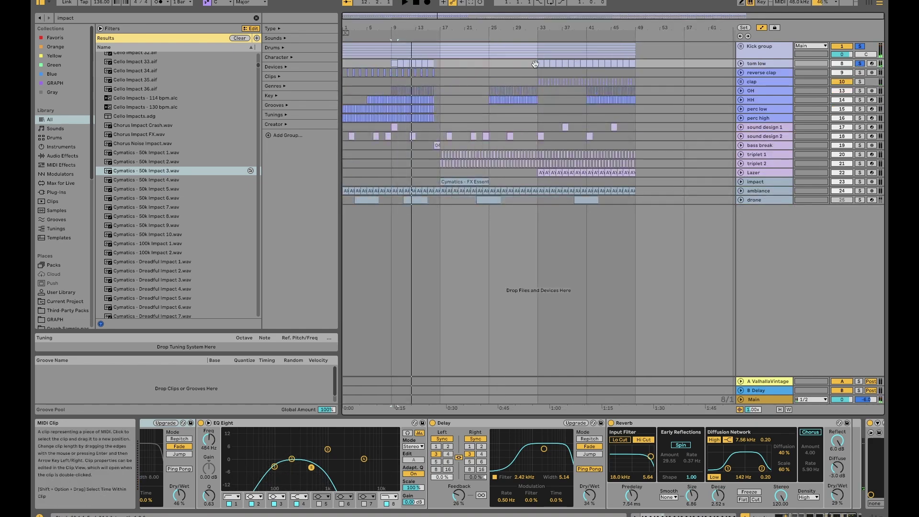
click(773, 63)
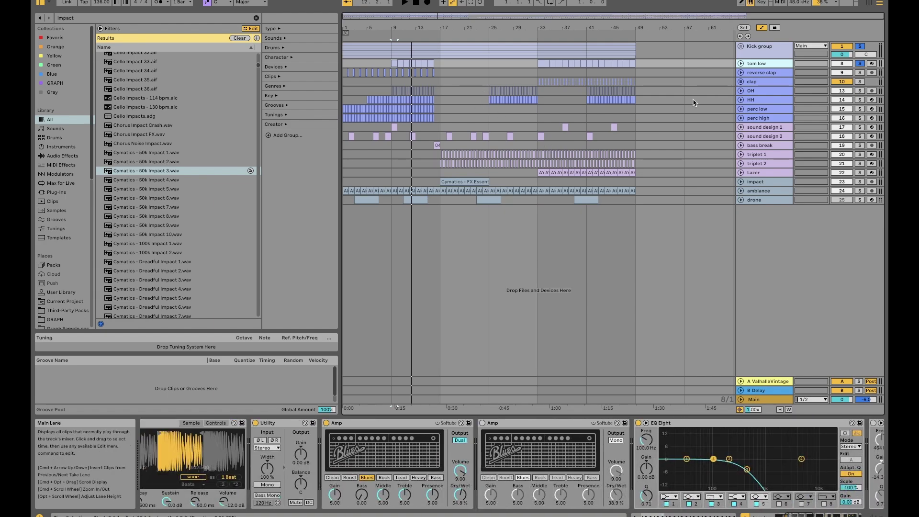
click(740, 73)
click(395, 88)
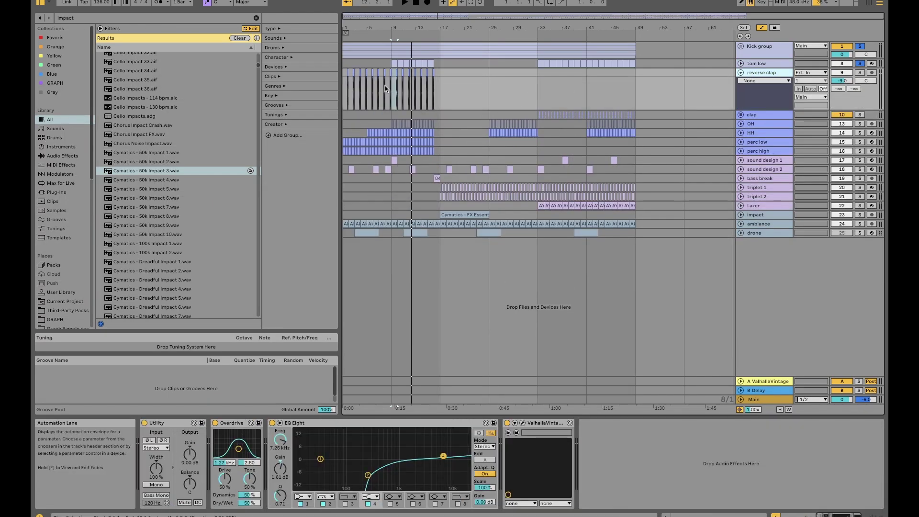
Step: Highlight the reverse clap clips from bar 1 to bar 9, and play the first clip at beat 1.4
scroll(383, 84, up, 5)
key(Home)
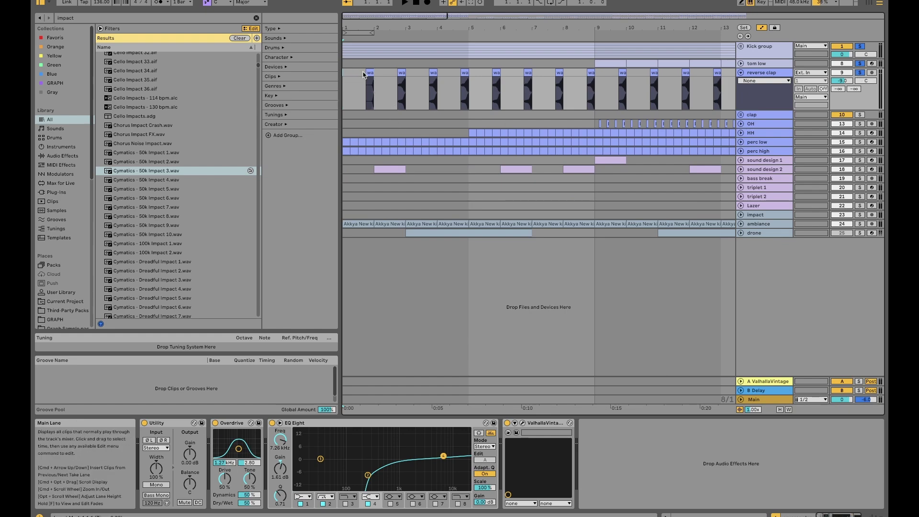
drag(363, 74, 595, 81)
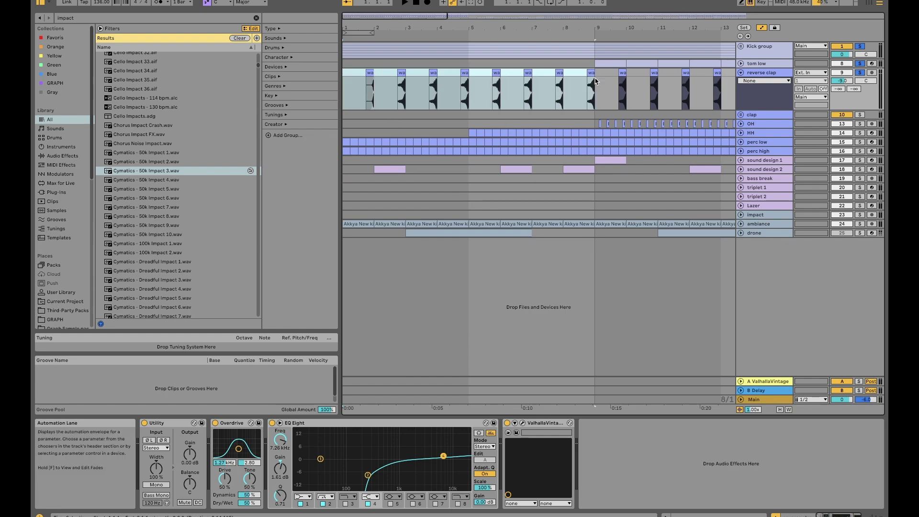
click(437, 86)
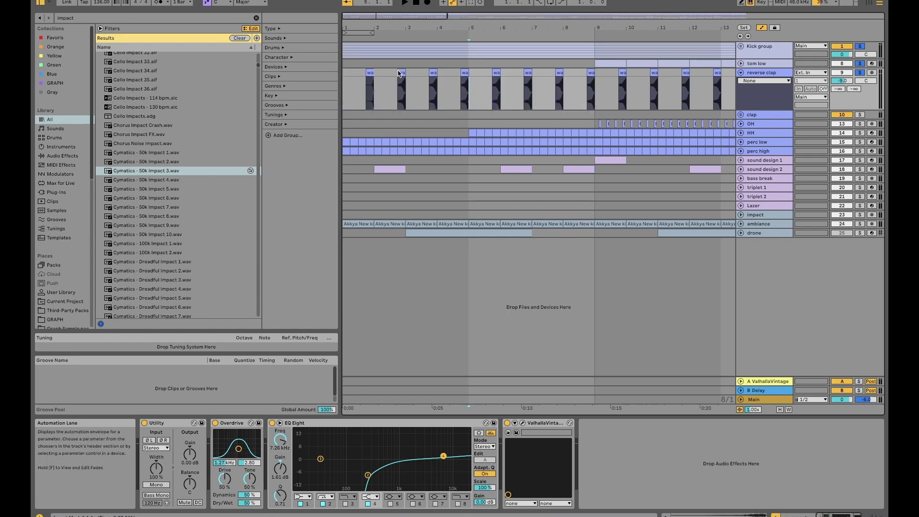
click(369, 79)
scroll(394, 76, up, 3)
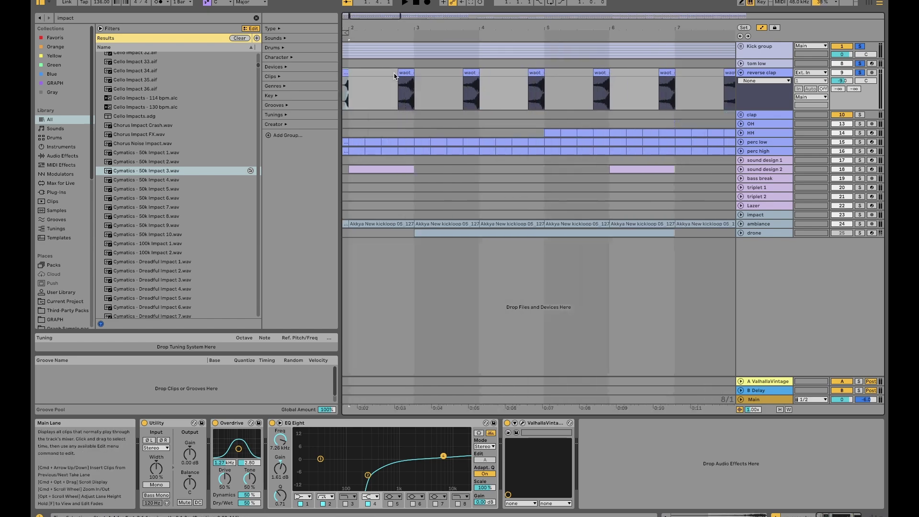
scroll(395, 76, up, 5)
key(space)
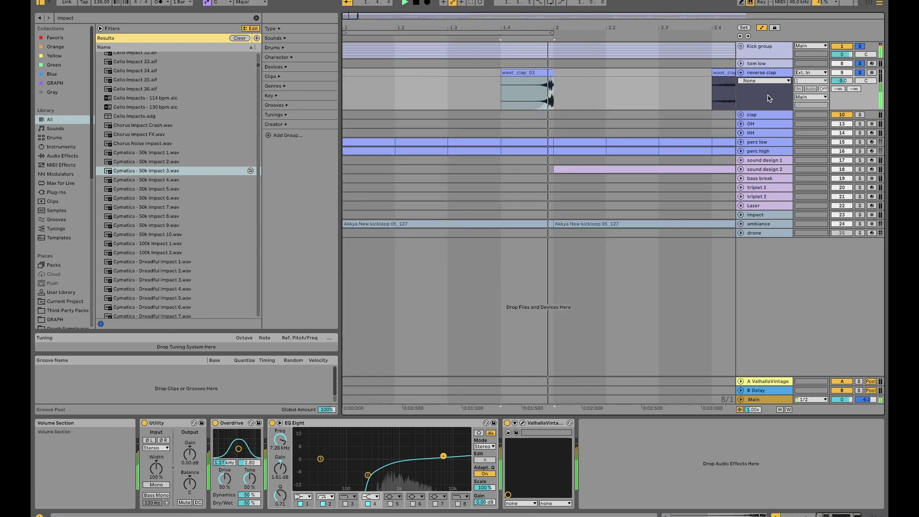
Step: Stop playback and set the arrangement's fixed grid to 2 bars
scroll(635, 88, down, 5)
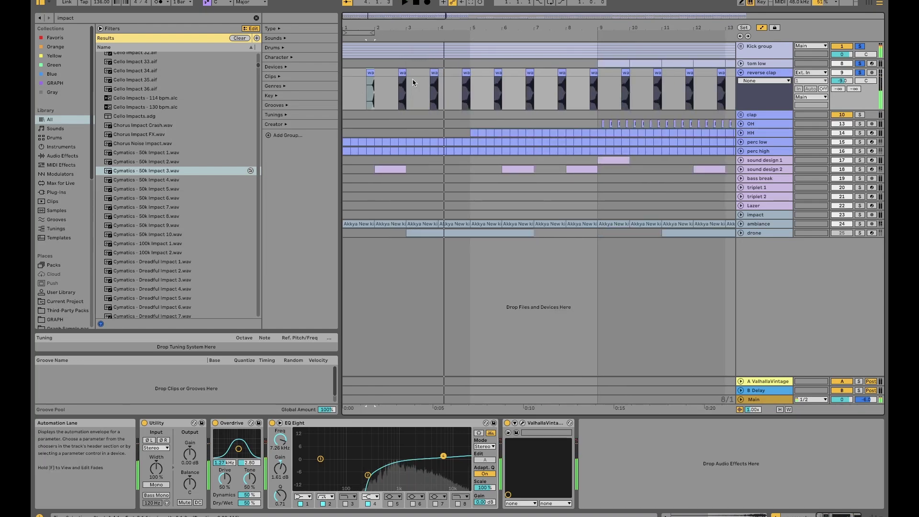
right_click(413, 79)
click(477, 185)
key(space)
right_click(412, 73)
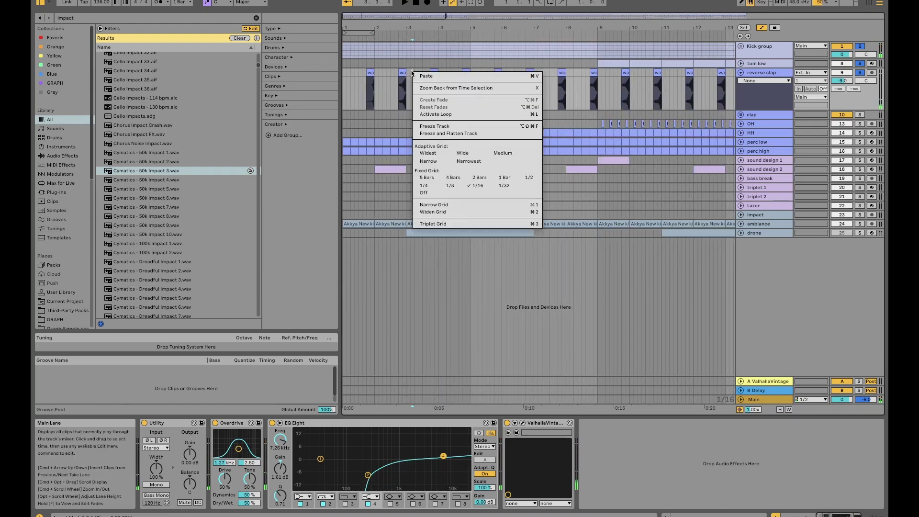
click(481, 177)
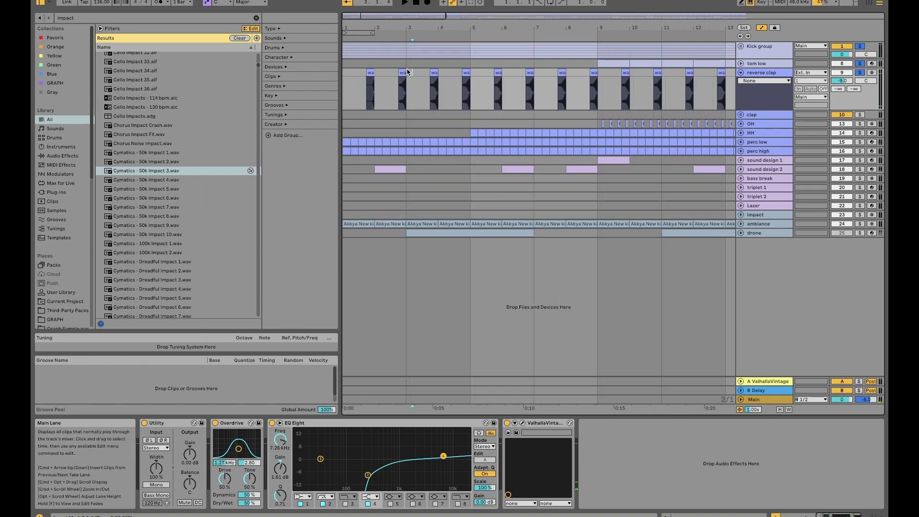
Step: Duplicate the first two bars of reverse clap clips repeatedly until they reach bar 17
drag(404, 88, 344, 89)
key(ctrl+d)
key(ctrl+d)
key(ctrl+d)
key(ctrl+d)
key(ctrl+d)
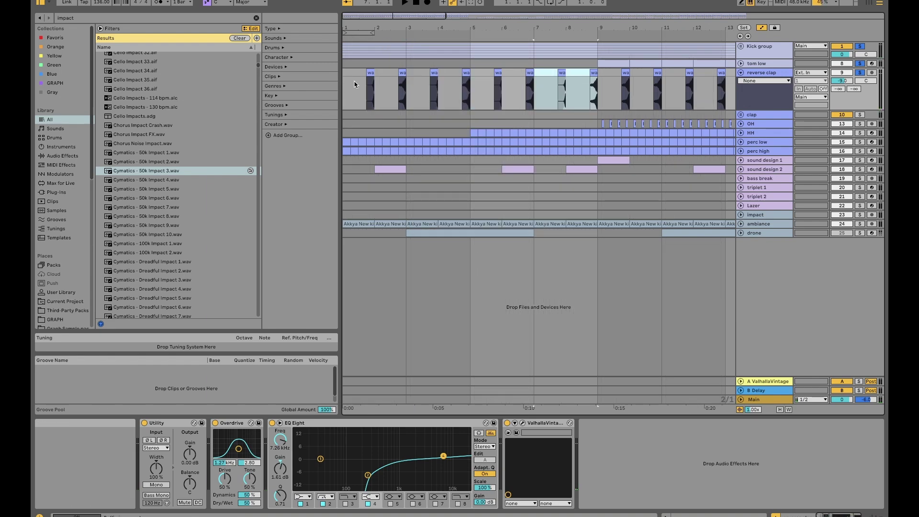
key(minus)
key(minus)
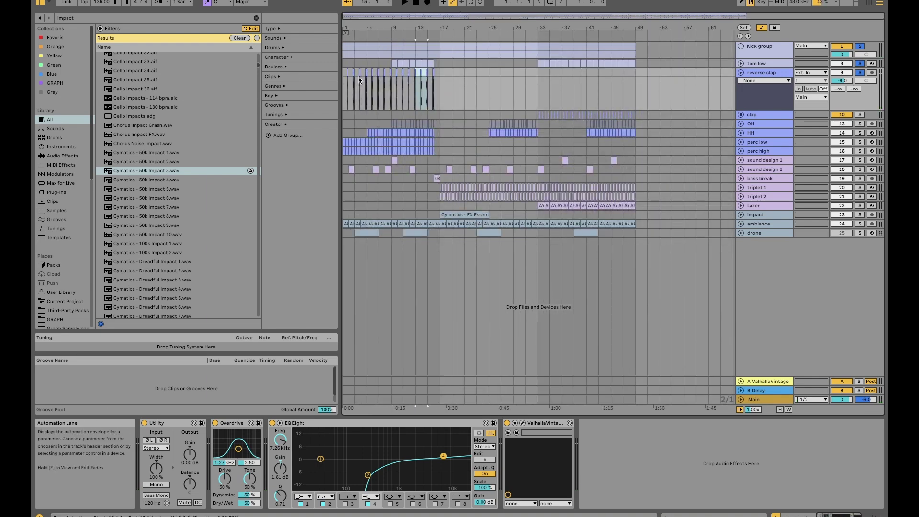
key(ctrl+d)
key(plus)
key(plus)
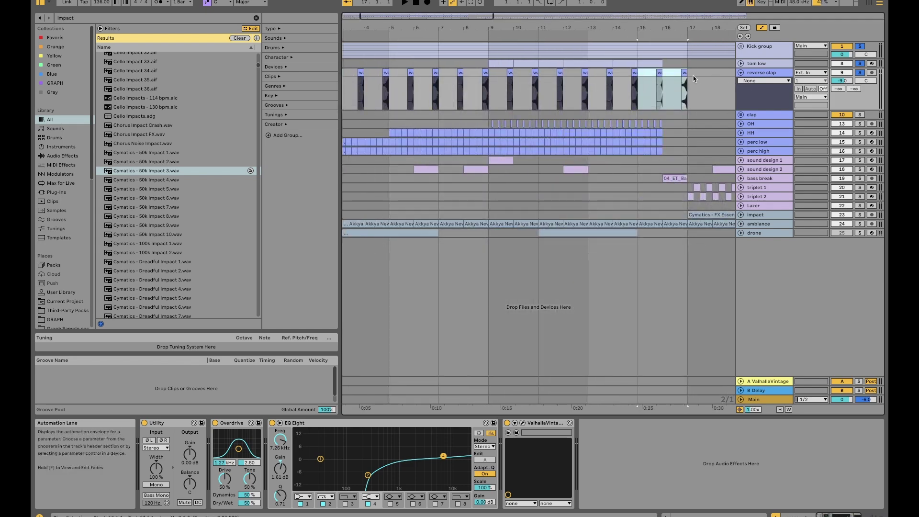
click(694, 78)
Step: Examine the first reverse clap clip at beat 1.4 and show the clip commands, including Reverse Clip(s)
scroll(414, 141, left, 3)
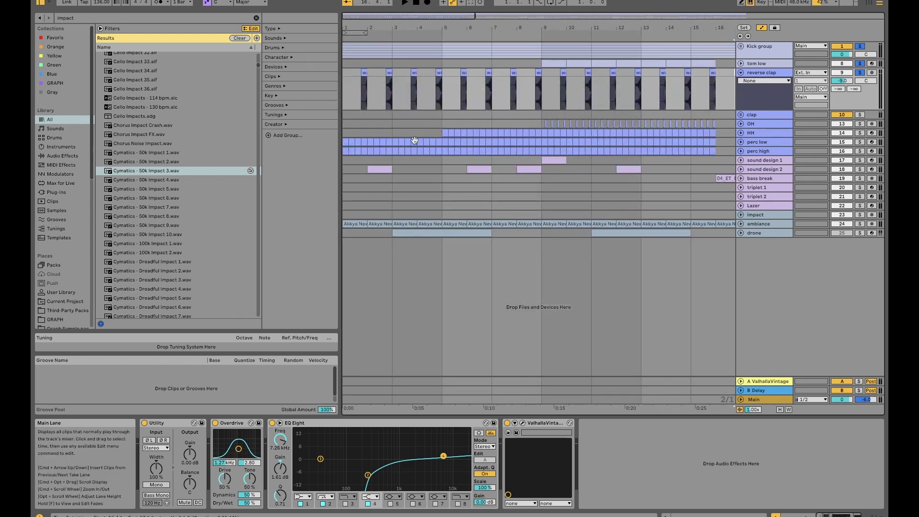
key(plus)
key(plus)
key(plus)
click(420, 76)
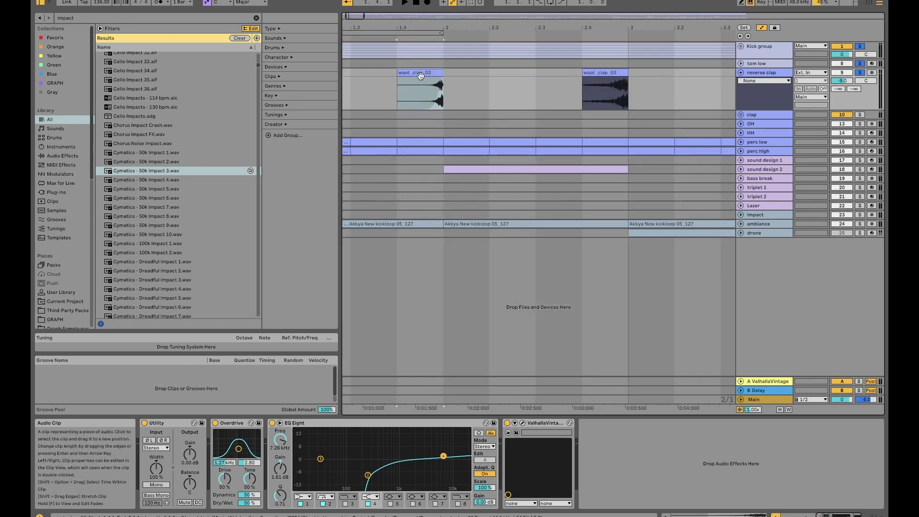
right_click(426, 73)
click(424, 74)
click(425, 74)
right_click(424, 74)
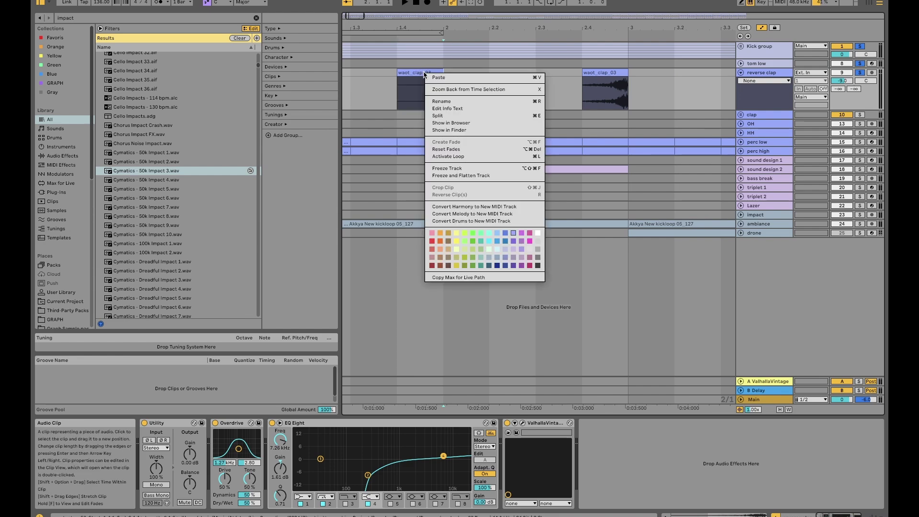
Step: Play the second reverse clap clip from beat 2.4
click(603, 77)
click(590, 73)
key(space)
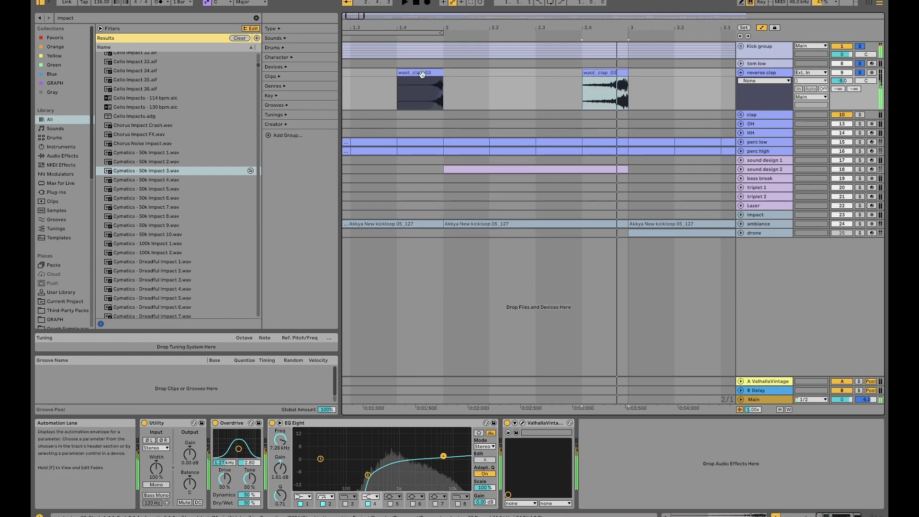
Step: Play back the clips on the reverse clap track and select its opening bars up to bar 3
key(space)
click(417, 73)
key(space)
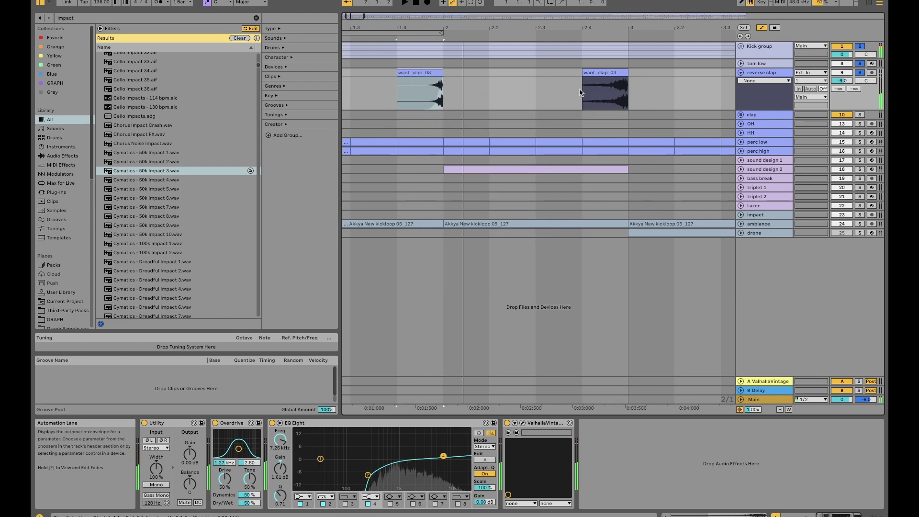
scroll(380, 88, down, 5)
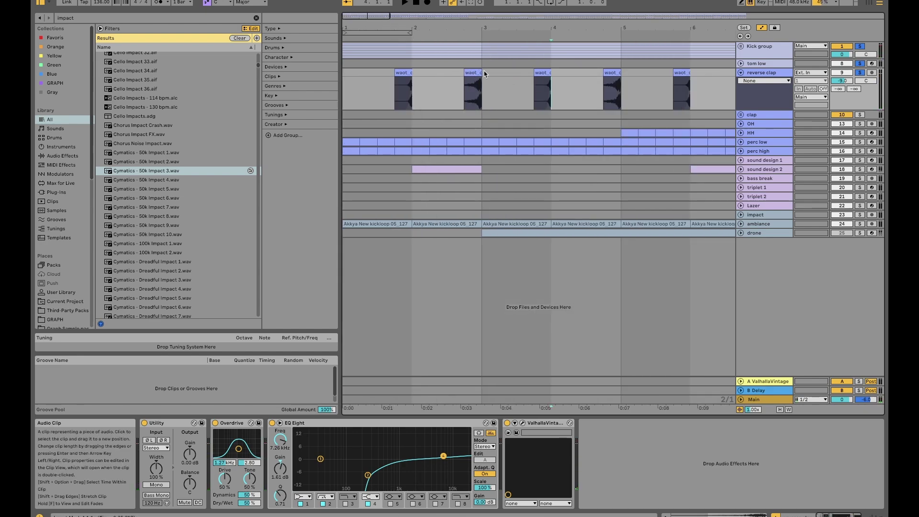
drag(482, 89, 300, 67)
click(346, 76)
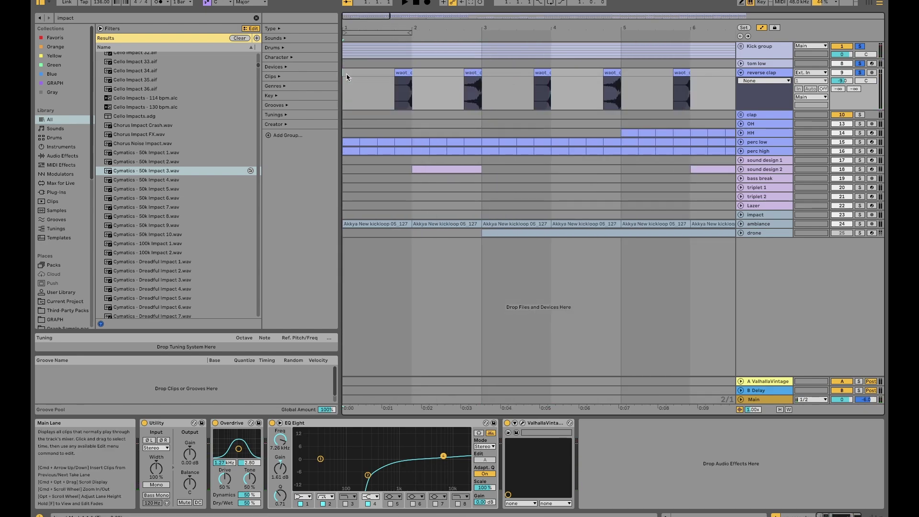
drag(354, 78, 303, 77)
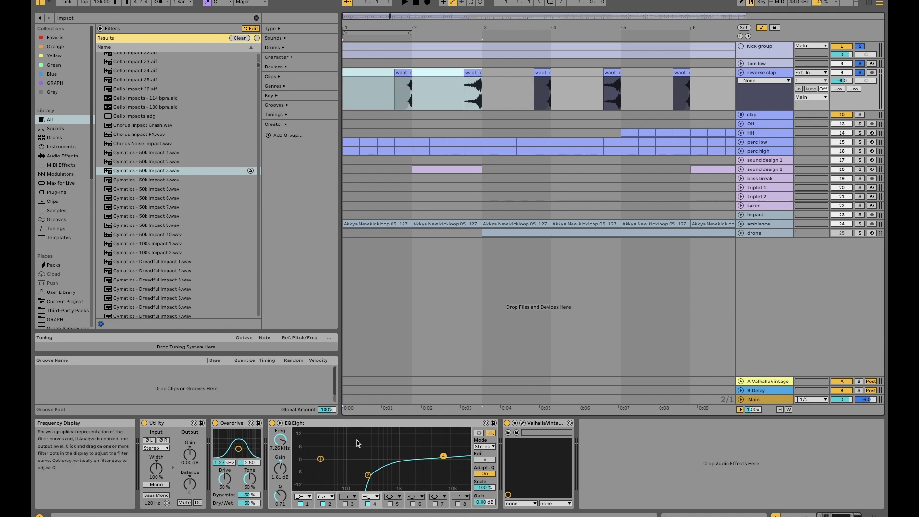
Step: Reverse the waot_clap_03 clip just before bar 3 on the reverse clap track and play it
right_click(471, 73)
click(512, 245)
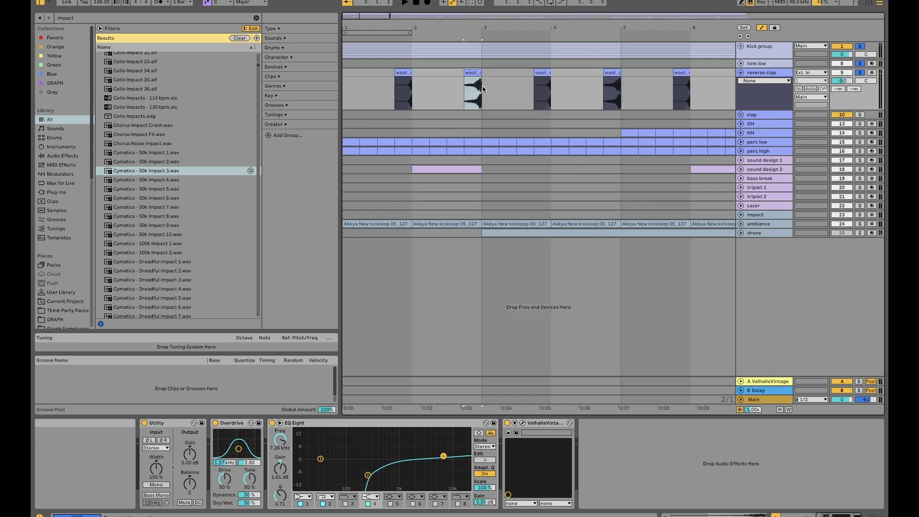
key(space)
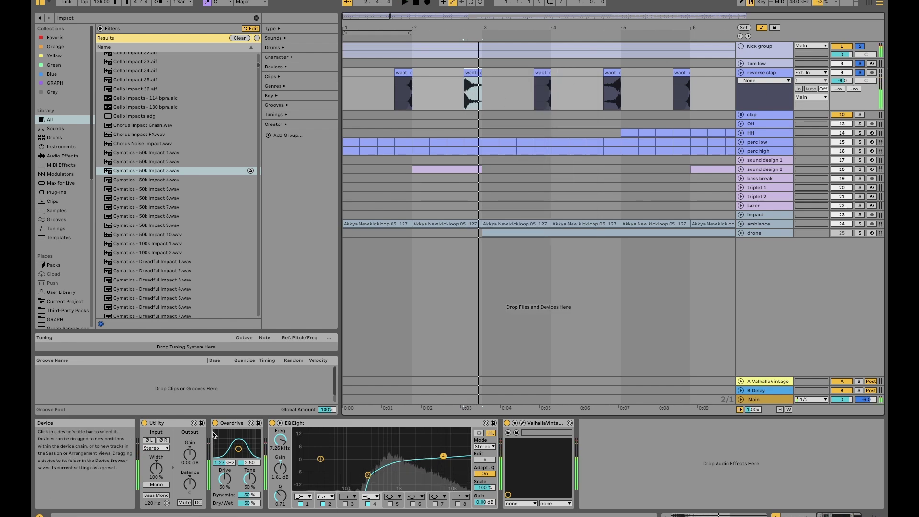
Step: Deactivate Overdrive and EQ Eight on the reverse clap track and listen to the clap clip before bar 3
drag(239, 448, 217, 432)
key(space)
key(ctrl+z)
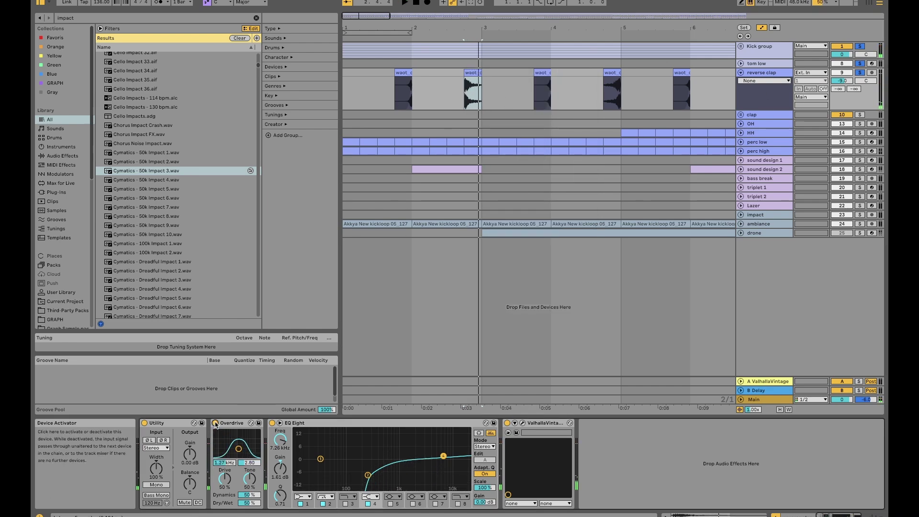
click(214, 423)
key(space)
click(262, 424)
click(271, 422)
key(space)
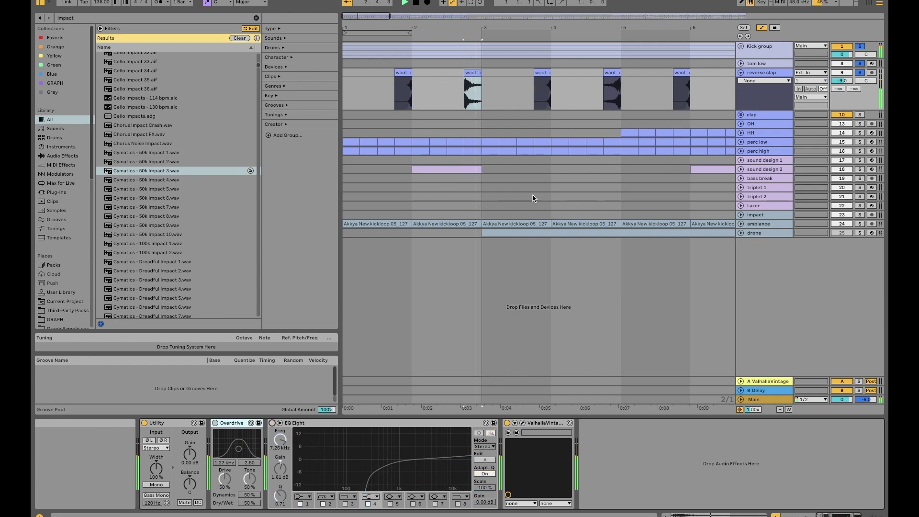
key(space)
scroll(460, 87, up, 3)
scroll(461, 88, up, 3)
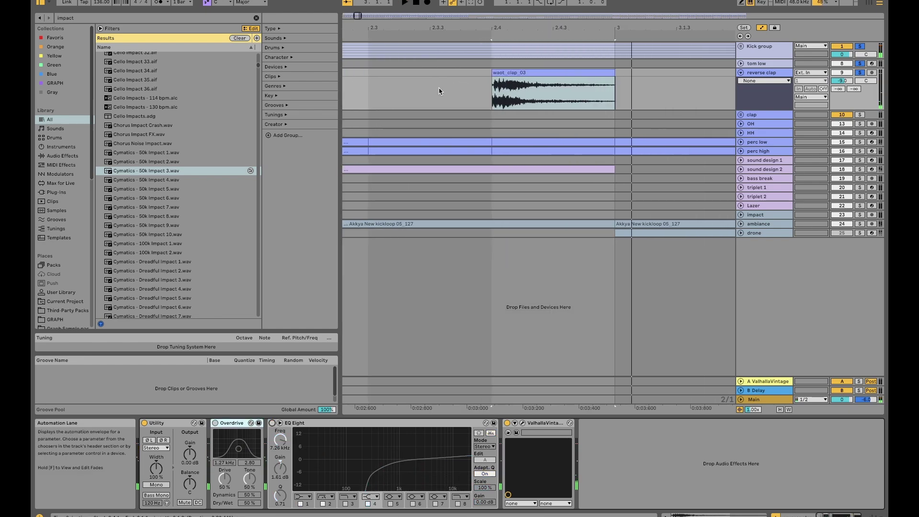
Step: Undo the Overdrive and EQ Eight deactivations and the clip reversal, and play the clap again
key(ctrl+z)
key(ctrl+z)
key(ctrl+z)
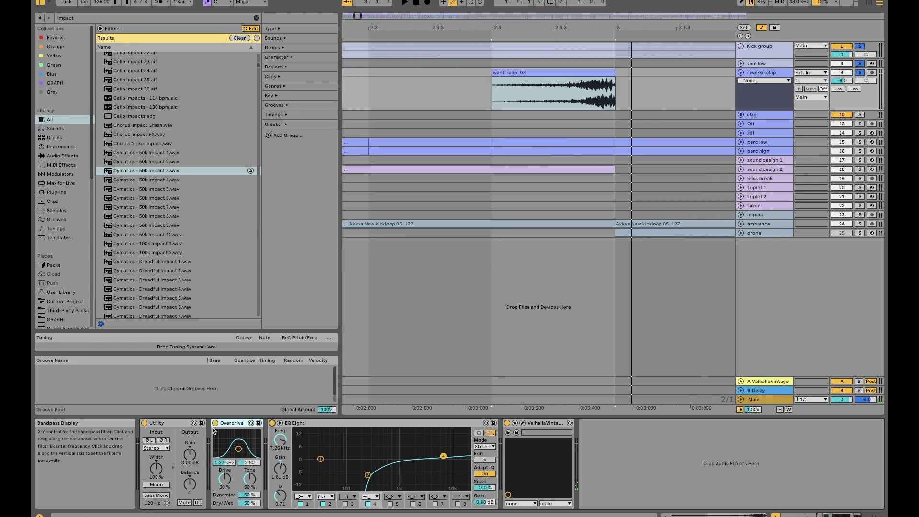
key(space)
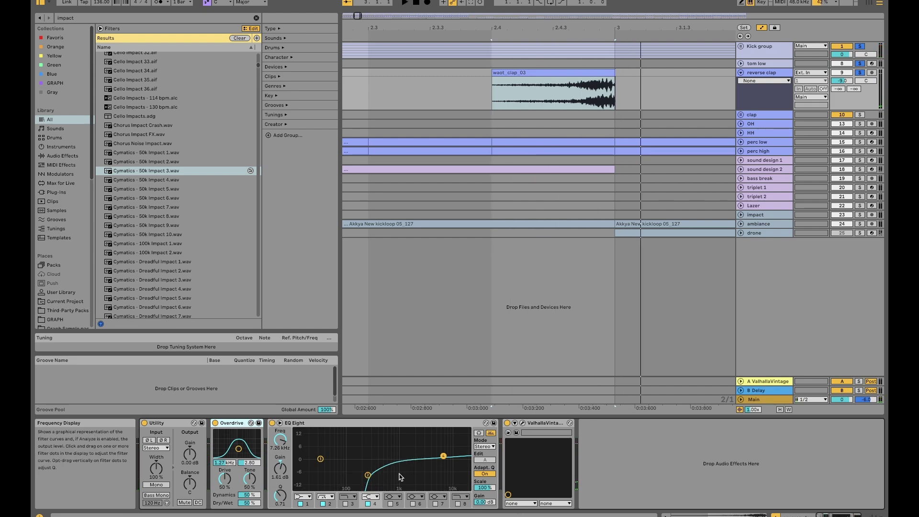
Step: Examine the ValhallaVintageVerb settings on the reverse clap track and close the plug-in window
click(522, 421)
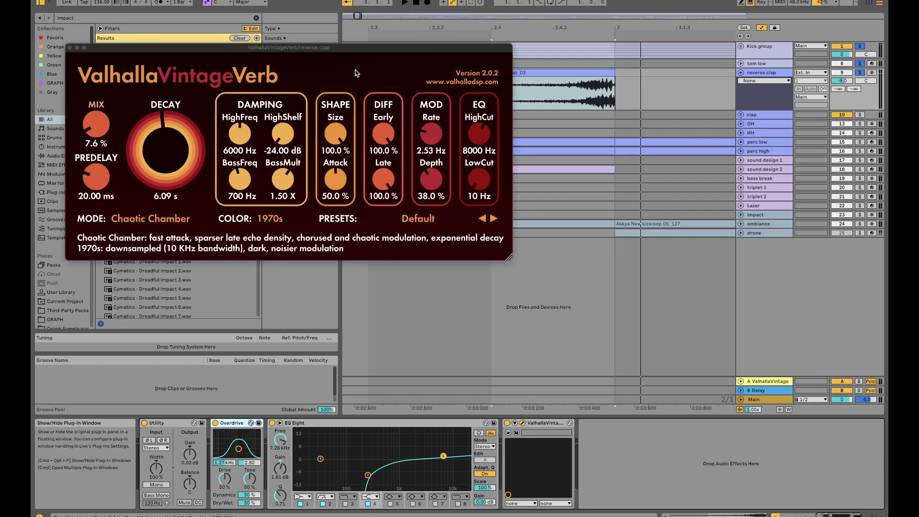
click(71, 48)
scroll(495, 129, down, 5)
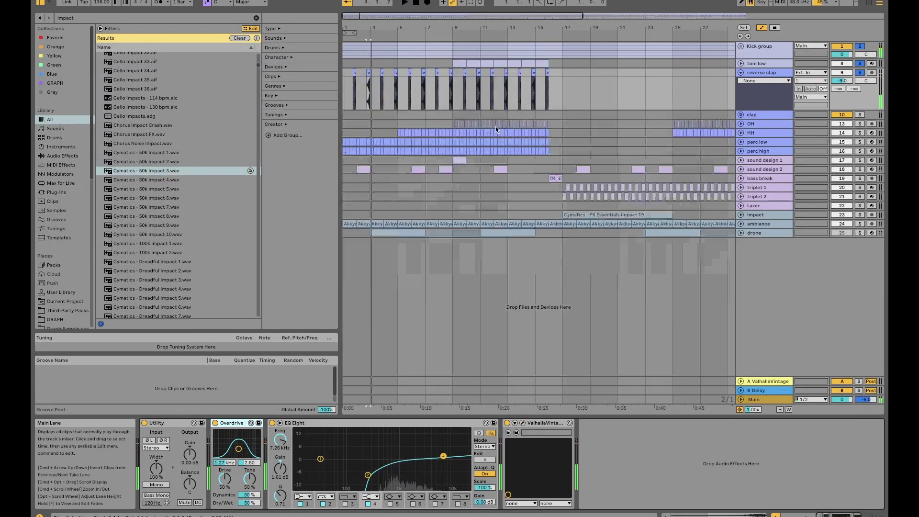
scroll(380, 133, up, 5)
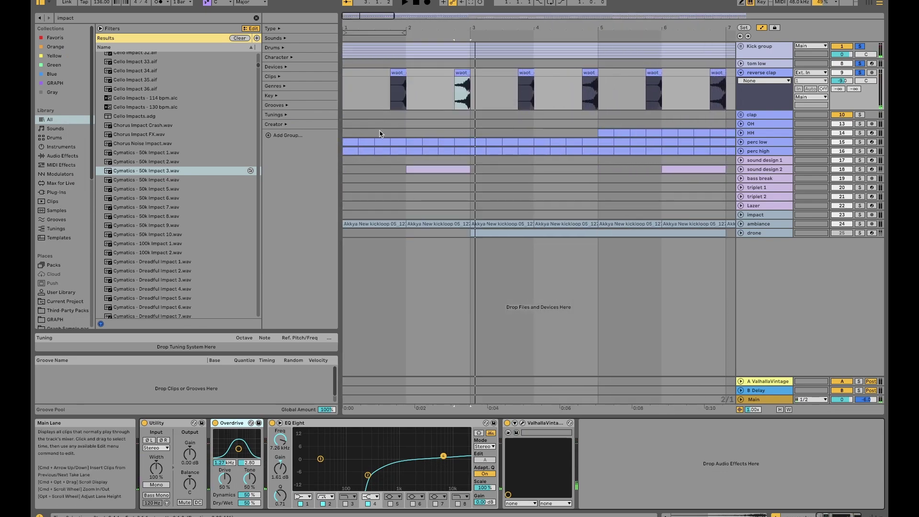
Step: Fold the reverse clap track and unfold the perc low track
click(354, 143)
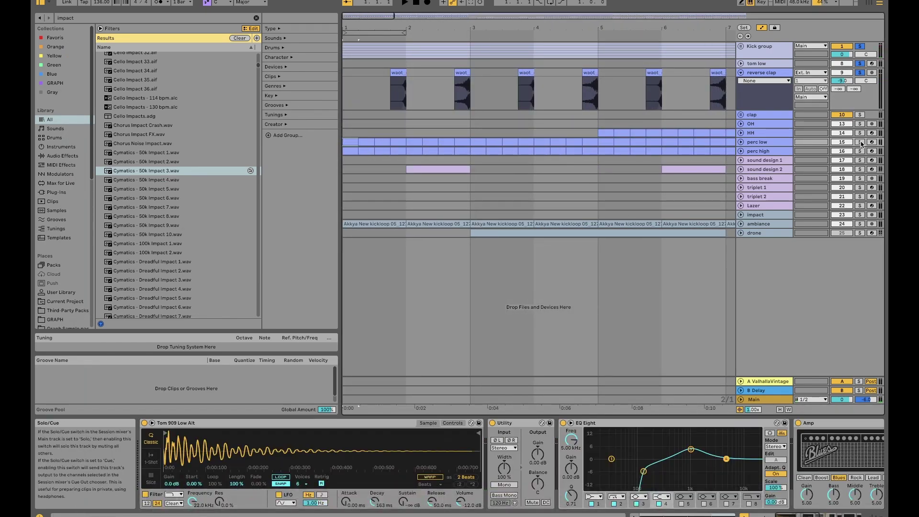
click(763, 72)
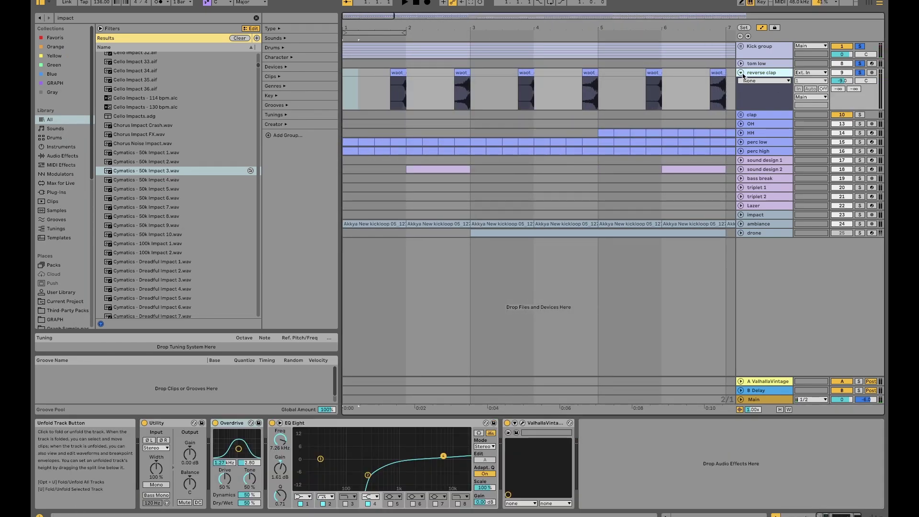
click(740, 73)
click(755, 110)
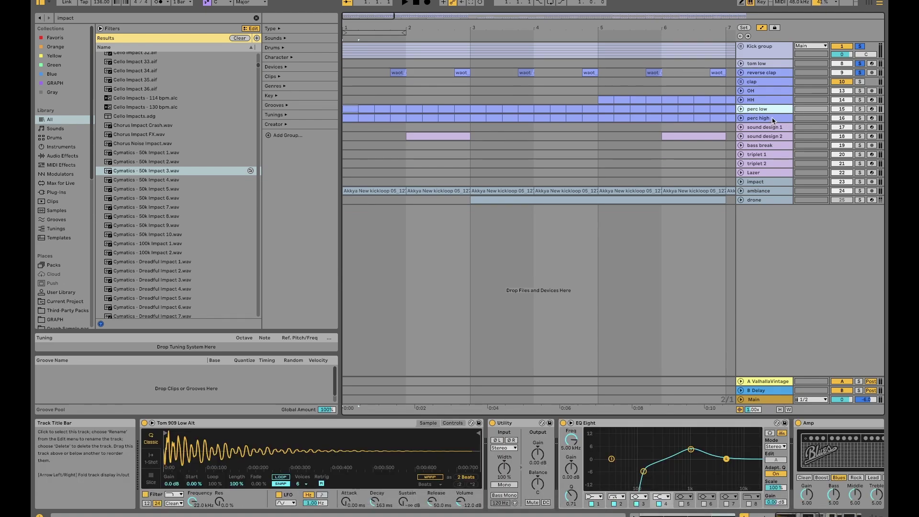
click(774, 121)
click(740, 109)
click(785, 116)
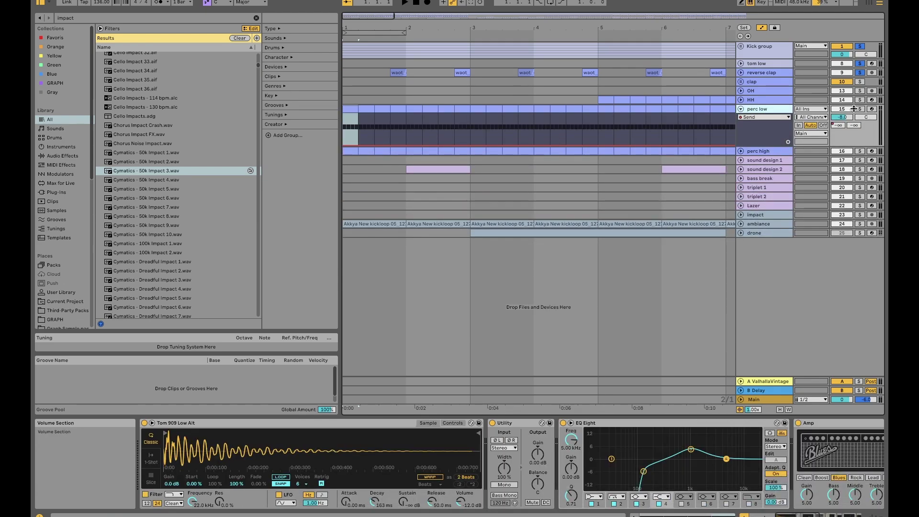
Step: Play perc low in solo, add the Kick group and perc high to the solo, and return to perc low alone
key(space)
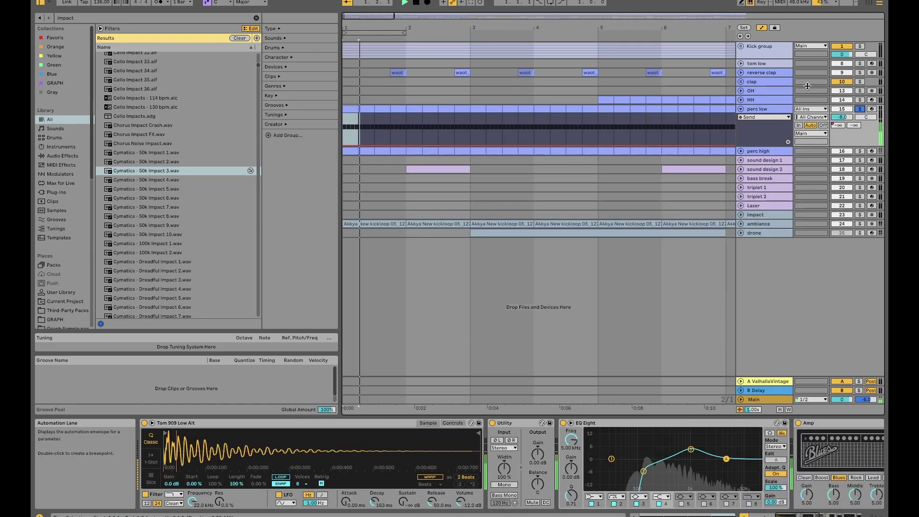
click(860, 46)
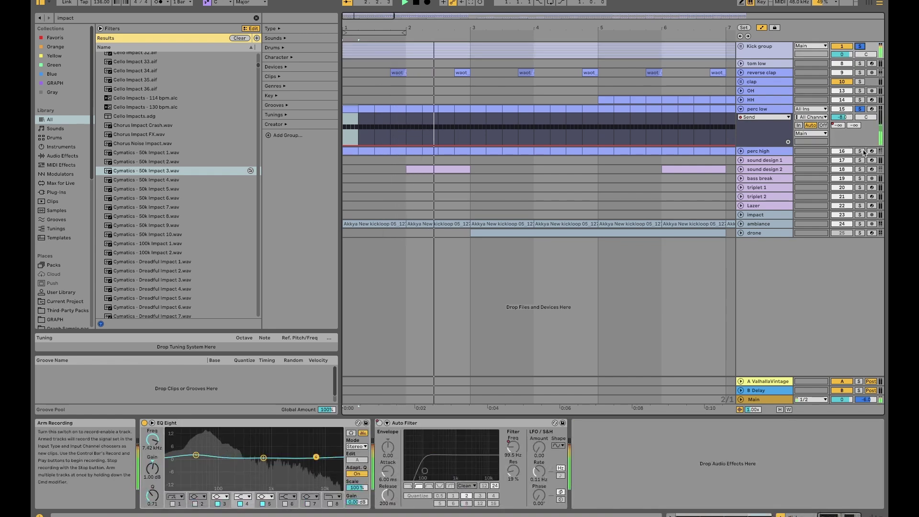
click(860, 151)
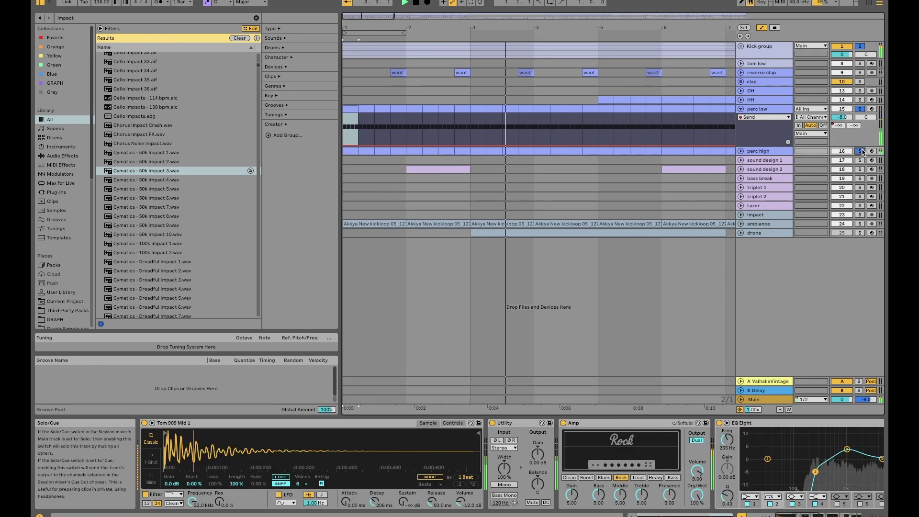
key(space)
click(859, 109)
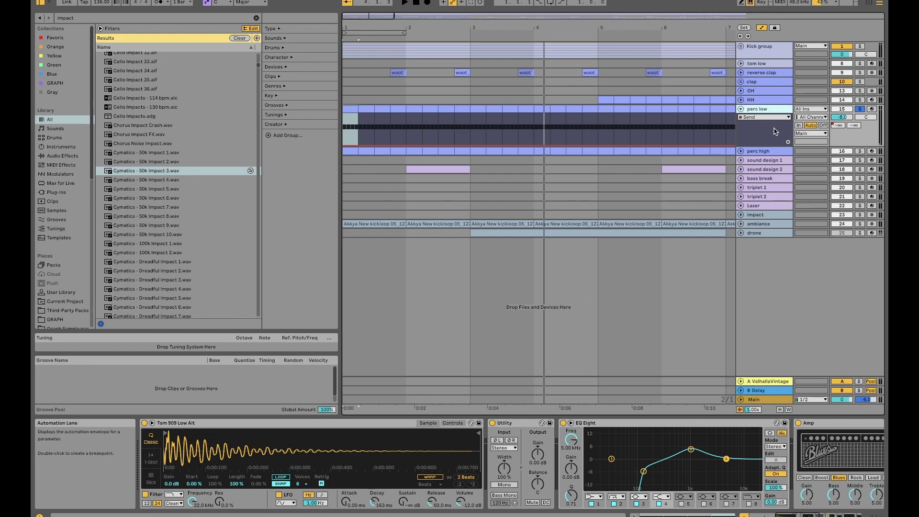
Step: Unfold the perc high track and solo it to hear it alone
click(740, 151)
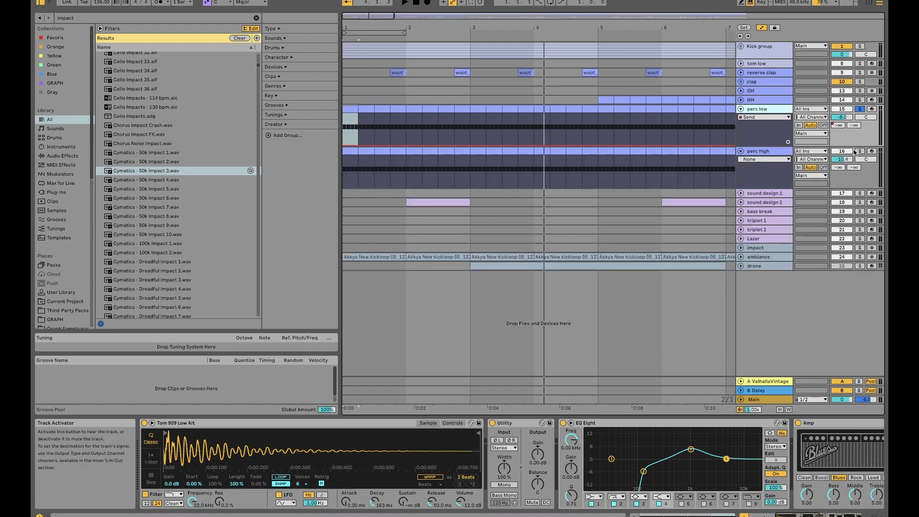
key(space)
click(859, 151)
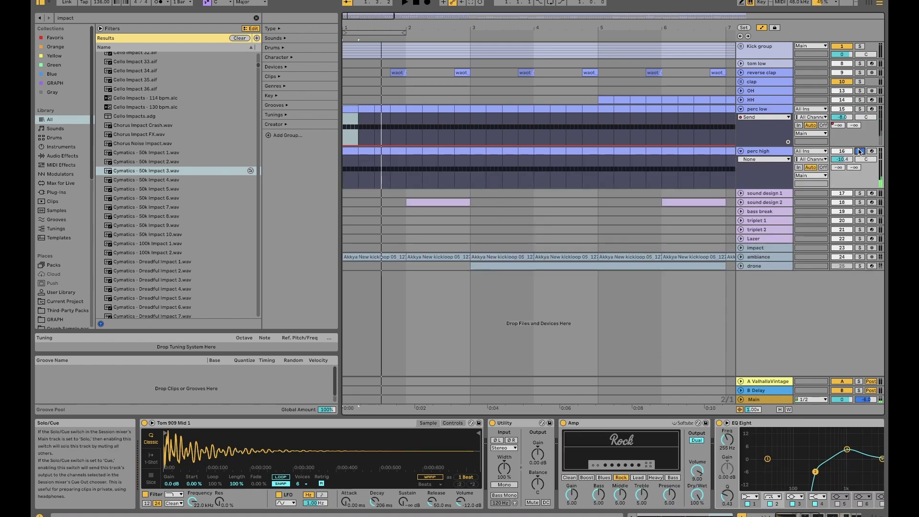
Step: Examine the perc low effect chain from EQ Eight and Amp through Delay and ValhallaVintageVerb
click(775, 110)
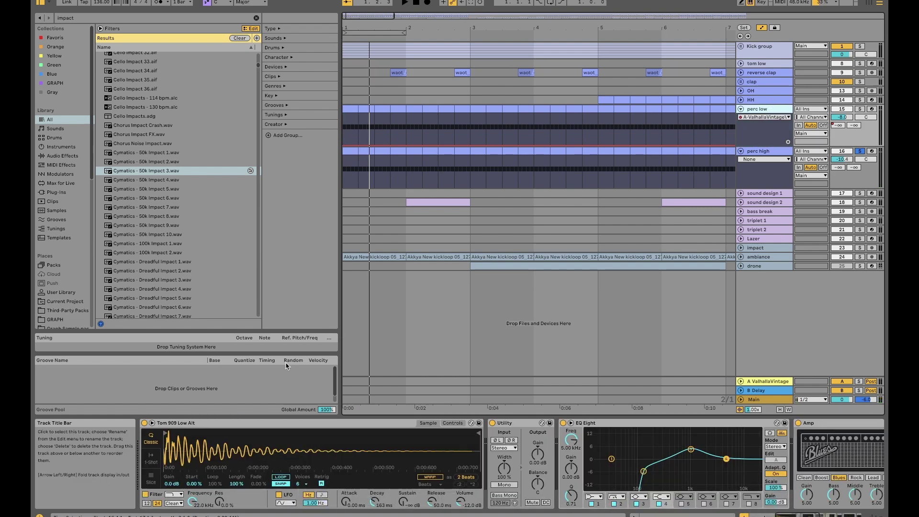
scroll(557, 444, right, 10)
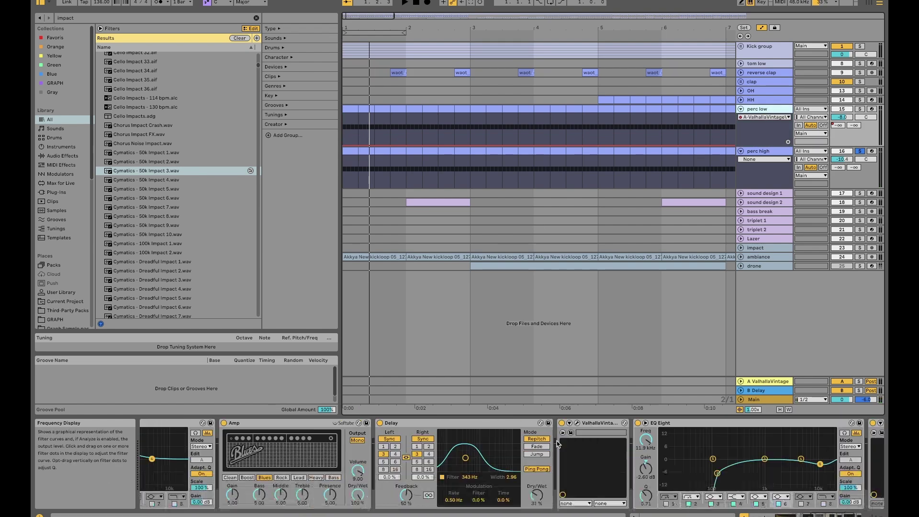
scroll(557, 444, left, 3)
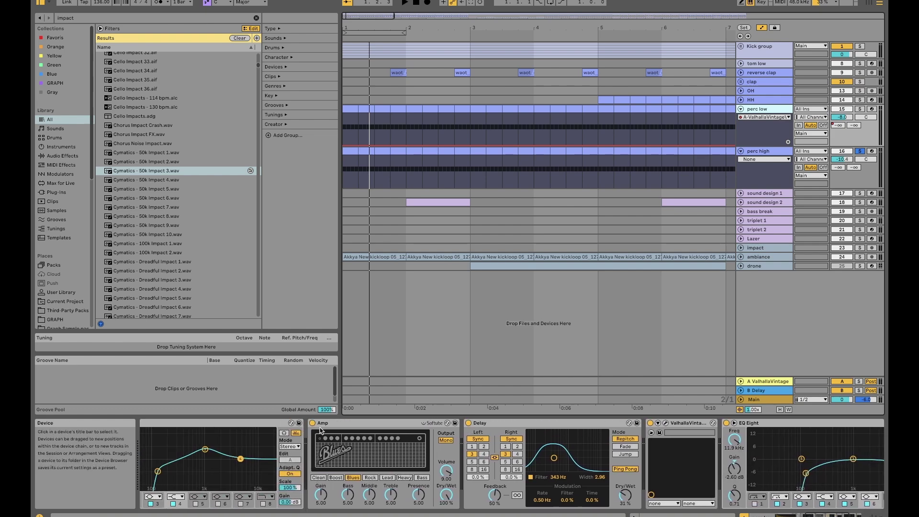
scroll(320, 429, left, 2)
Step: Solo perc low and play around bar 17, inspecting its A-ValhallaVintage send automation
click(859, 108)
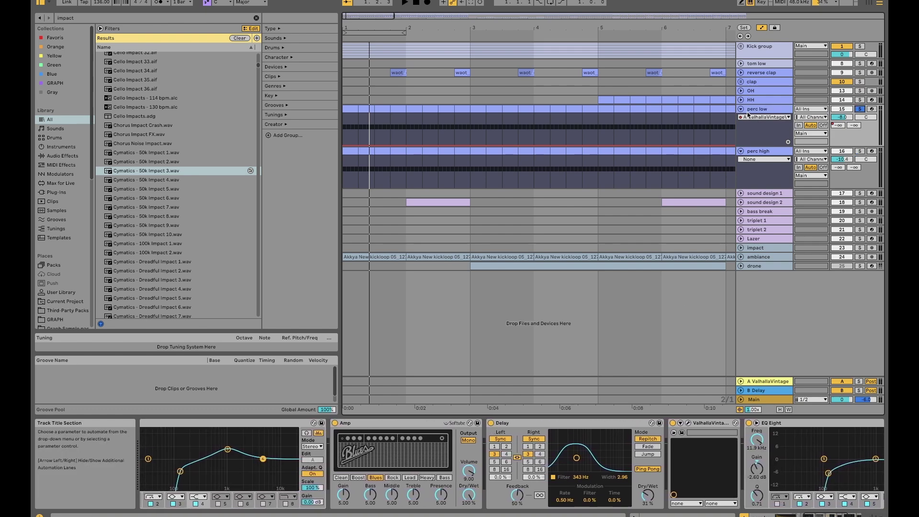
click(756, 110)
key(space)
key(space)
scroll(430, 101, left, 3)
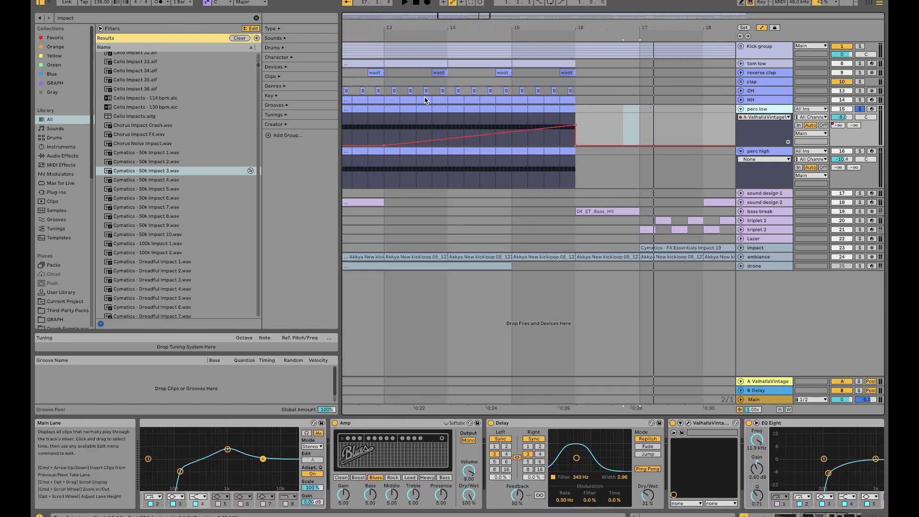
scroll(425, 100, right, 3)
key(space)
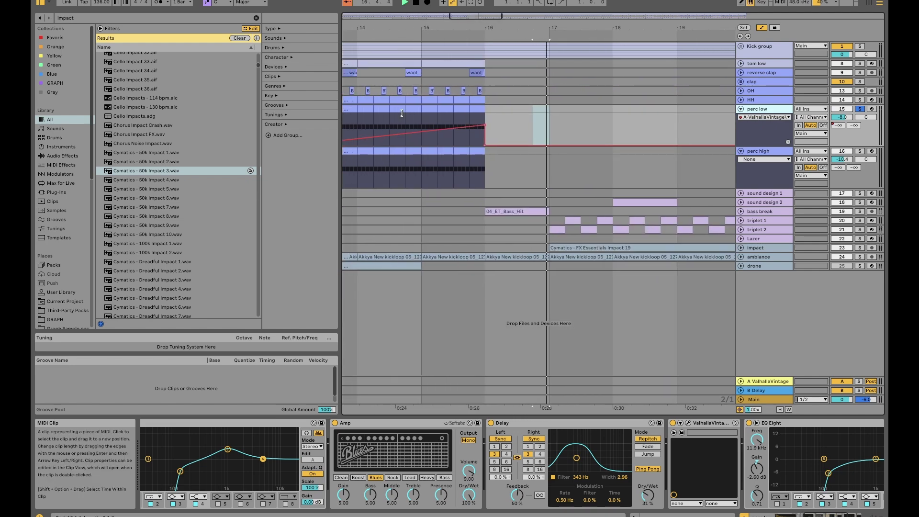
Step: Review the perc low track from the start of the arrangement, including its send automation up to bar 16
scroll(410, 115, left, 15)
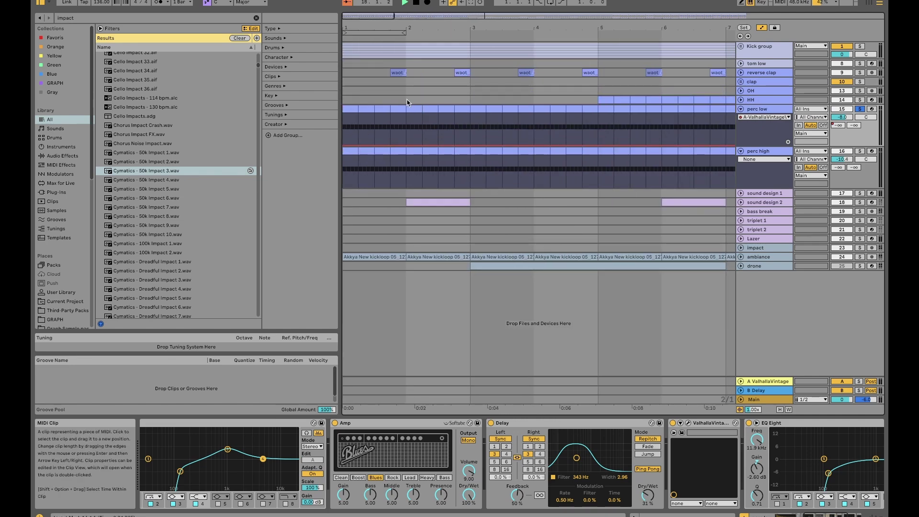
click(407, 102)
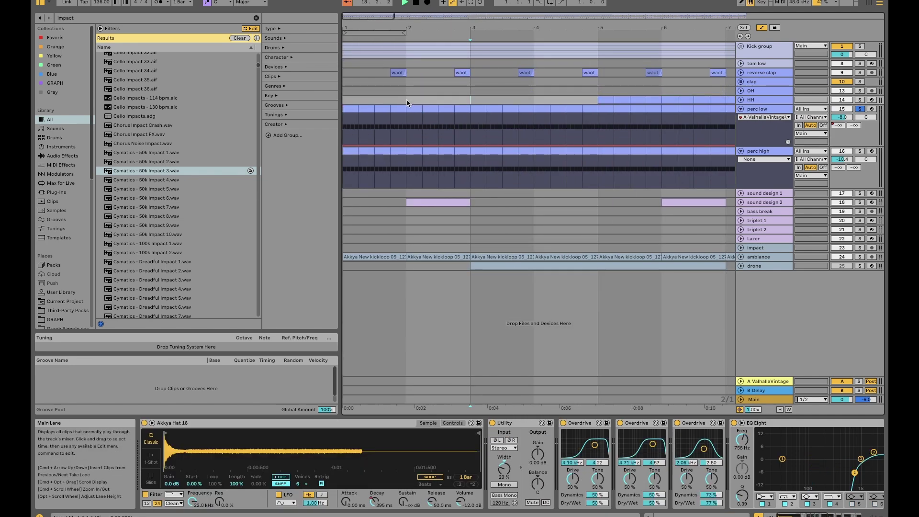
click(775, 112)
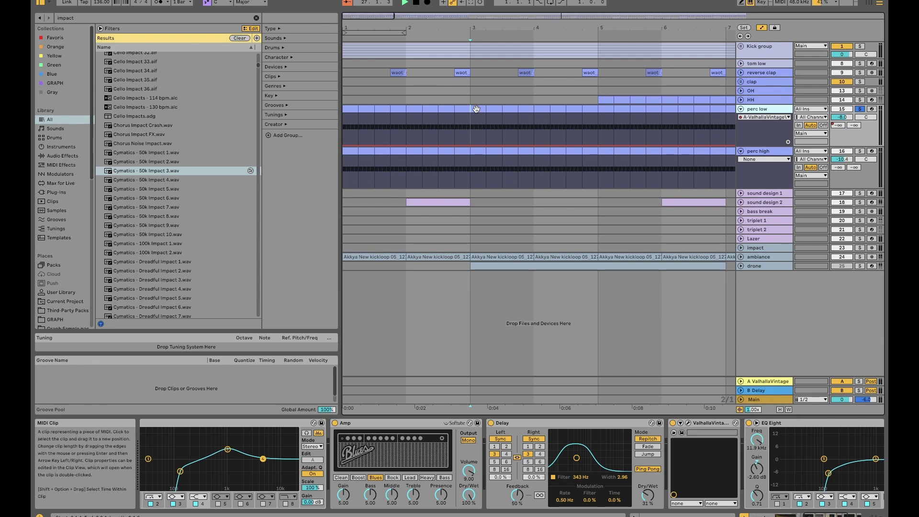
scroll(431, 117, down, 5)
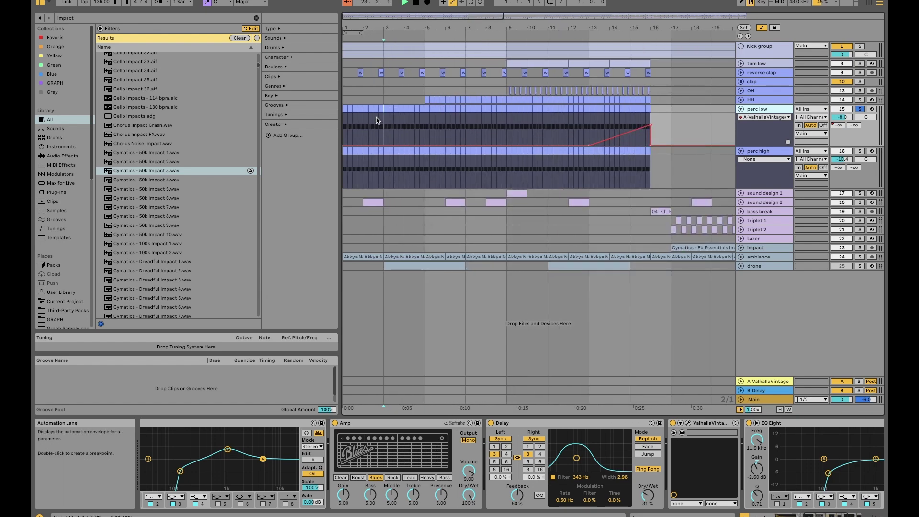
scroll(376, 120, up, 5)
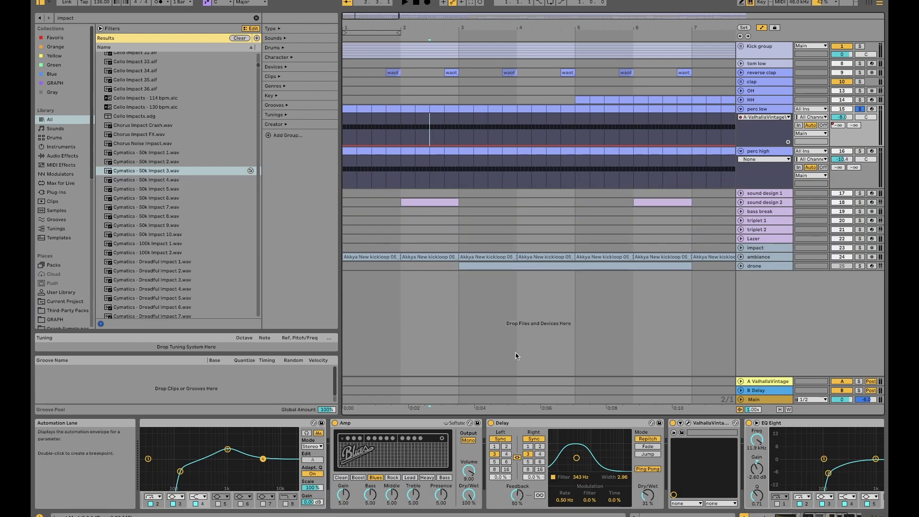
Step: Check the ValhallaVintageVerb settings and the final EQ Eight and Kickstart on perc low, and play the track from bar 1
click(550, 424)
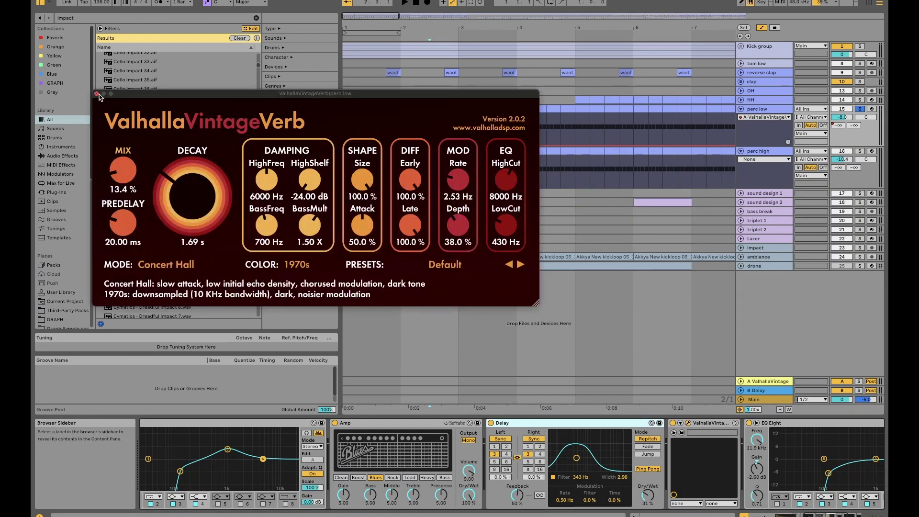
click(97, 95)
scroll(622, 434, right, 5)
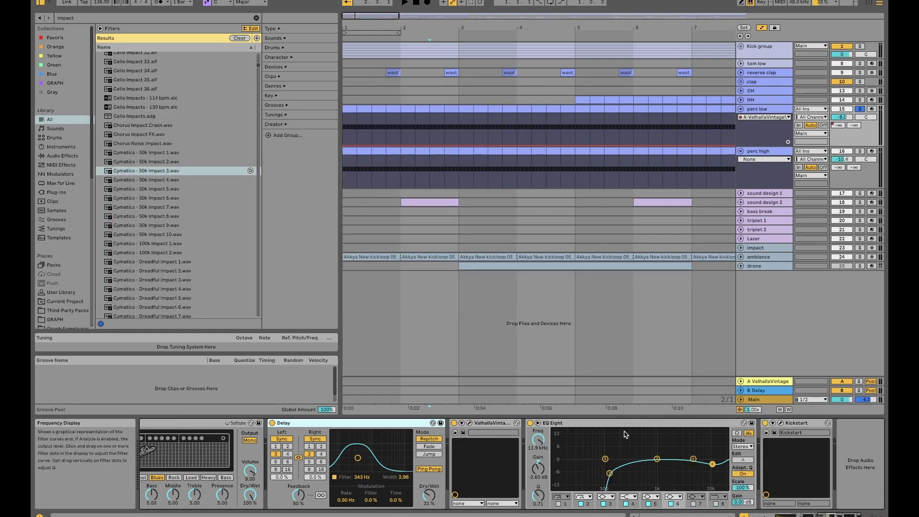
click(351, 109)
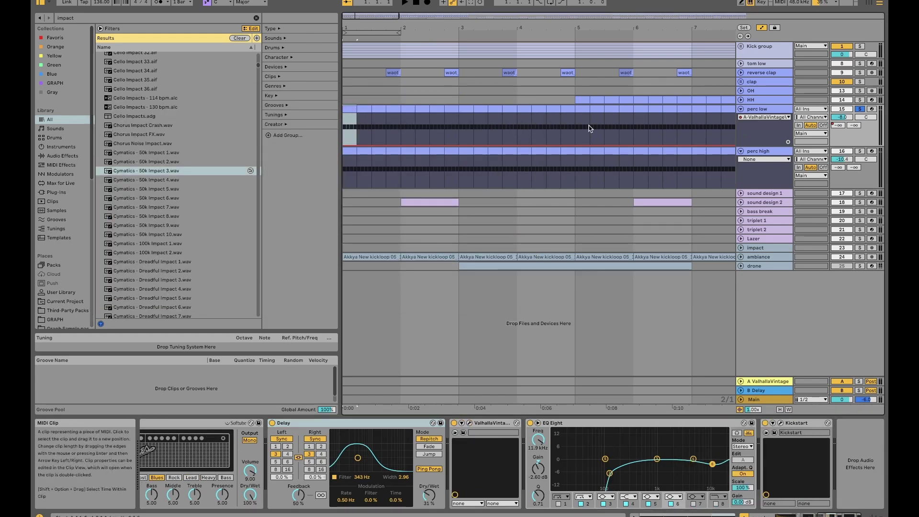
key(space)
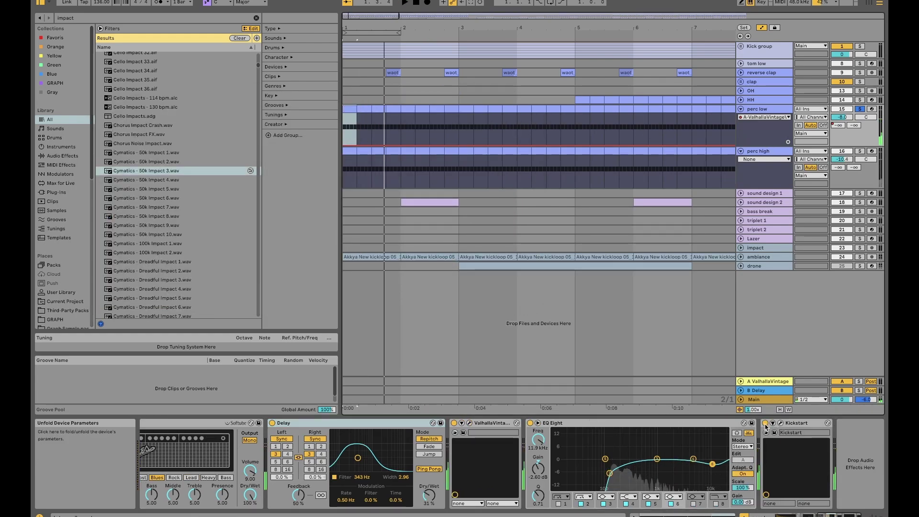
Step: Inspect the C3 notes and their velocities in the first perc low MIDI clip, and return to the arrangement
scroll(476, 433, left, 3)
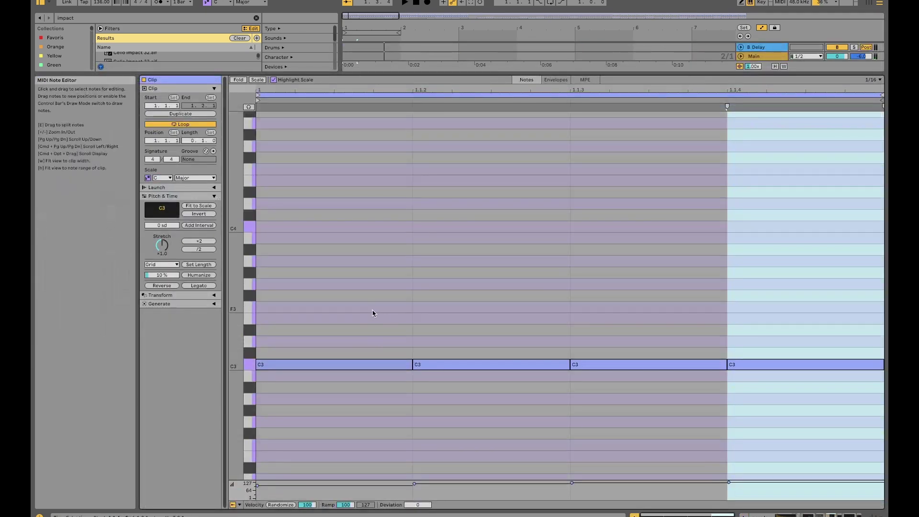
drag(373, 313, 751, 423)
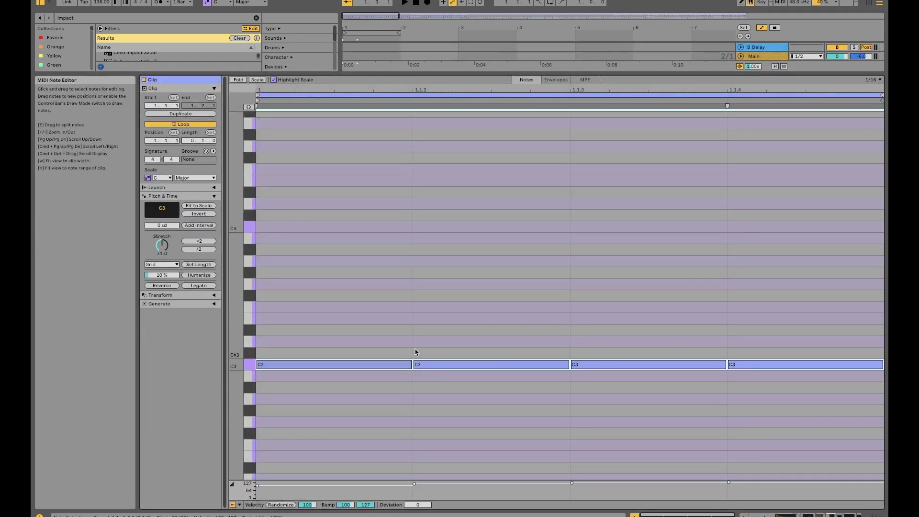
click(413, 333)
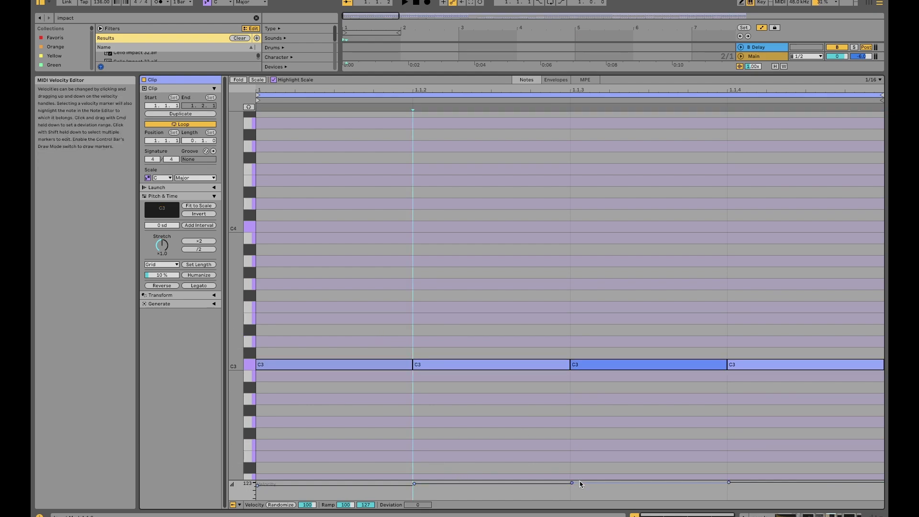
click(758, 57)
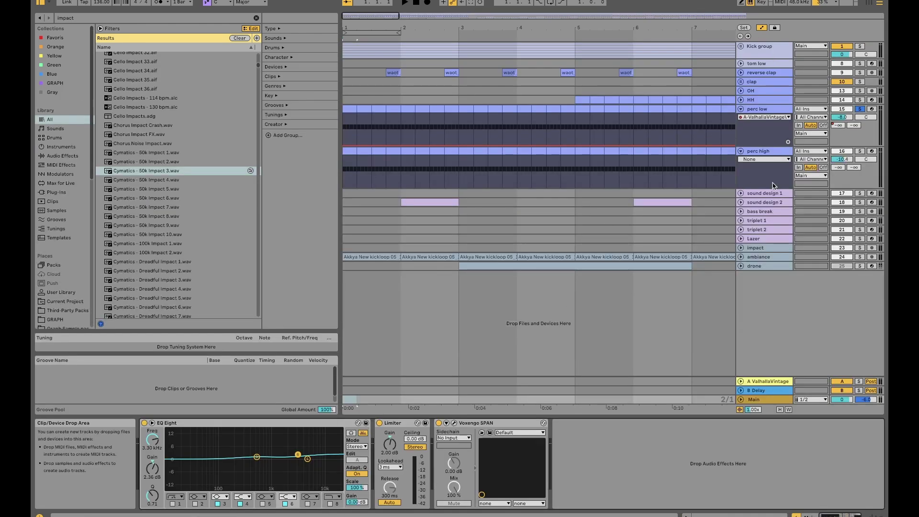
Step: Compare the perc low and perc high device chains, including their Amp and EQ Eight settings
click(784, 115)
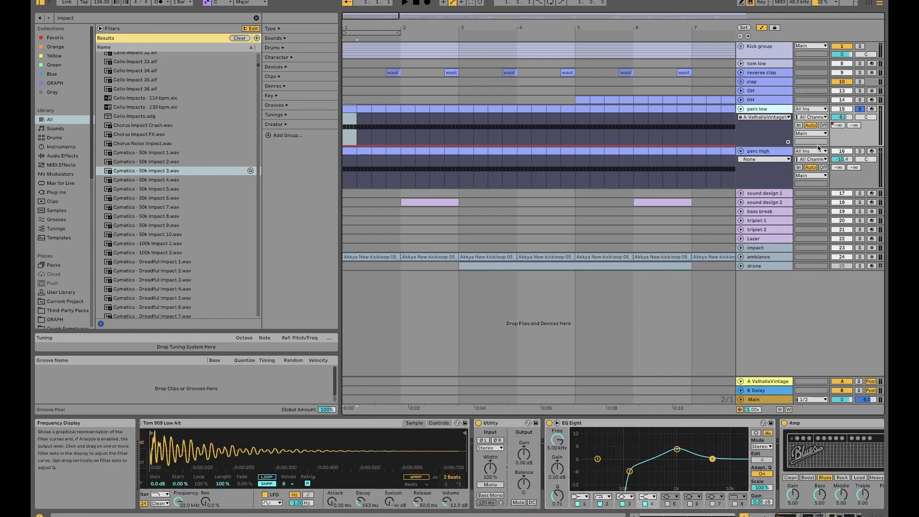
click(782, 151)
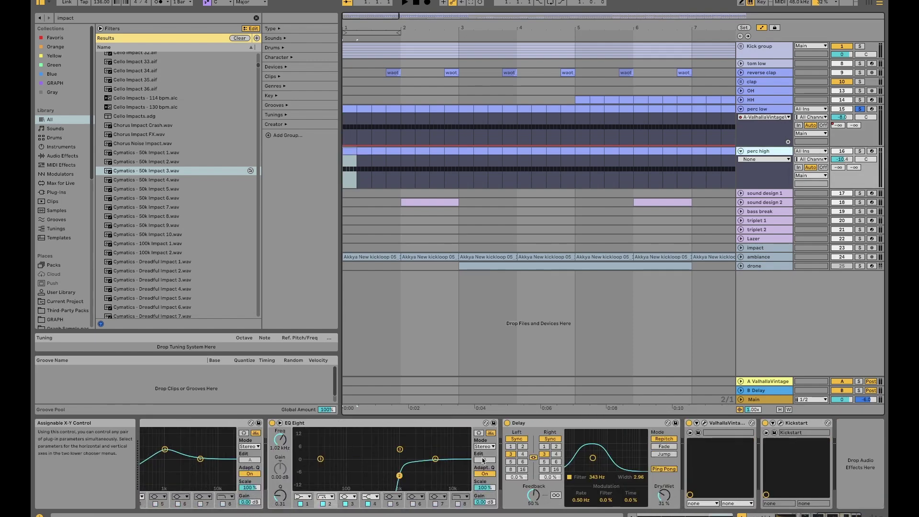
click(769, 140)
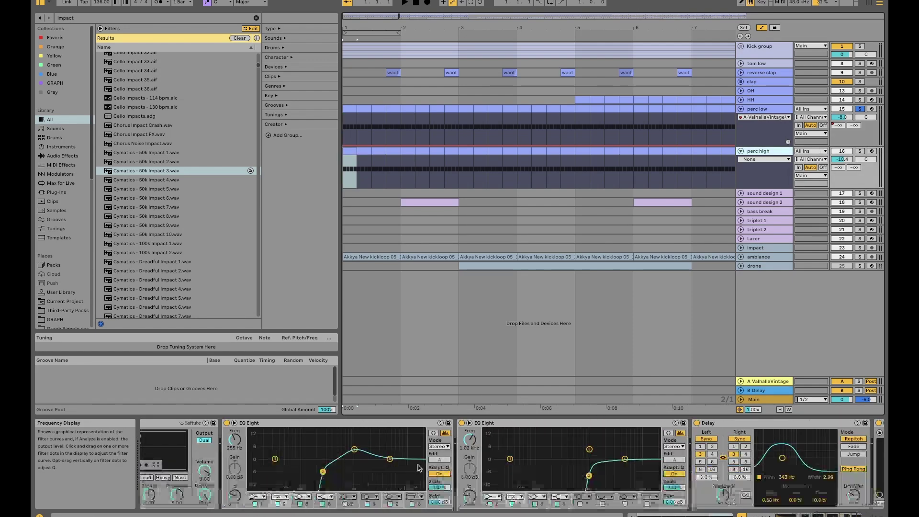
click(779, 114)
scroll(742, 460, right, 3)
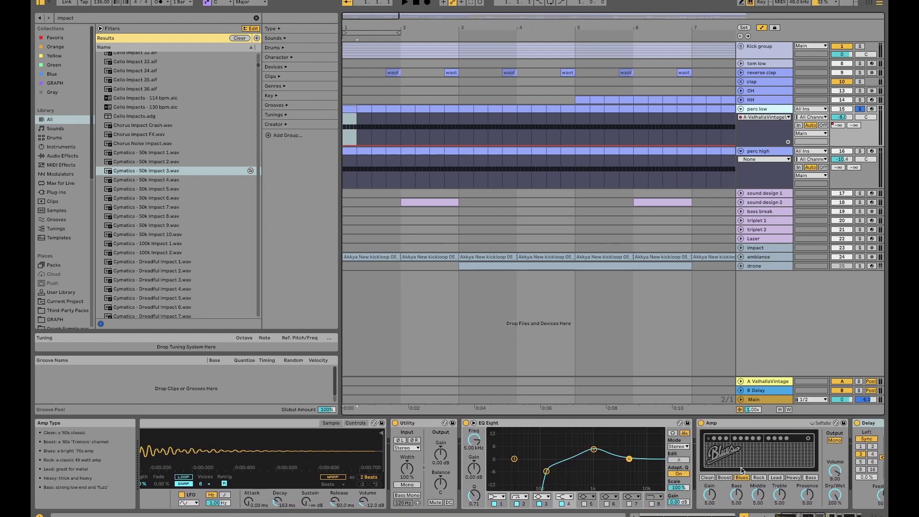
click(778, 170)
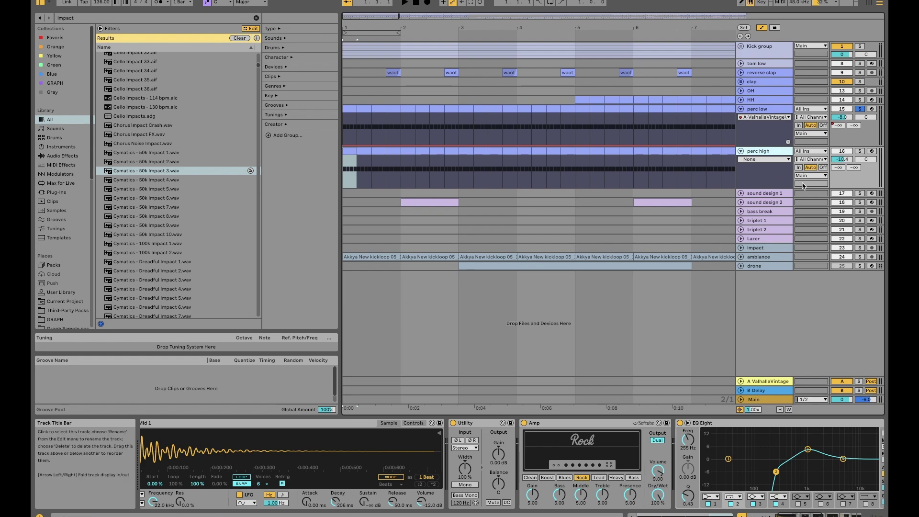
Step: Solo perc high together with perc low, play both from bar 1, and view the end of the perc high effect chain
click(856, 152)
key(space)
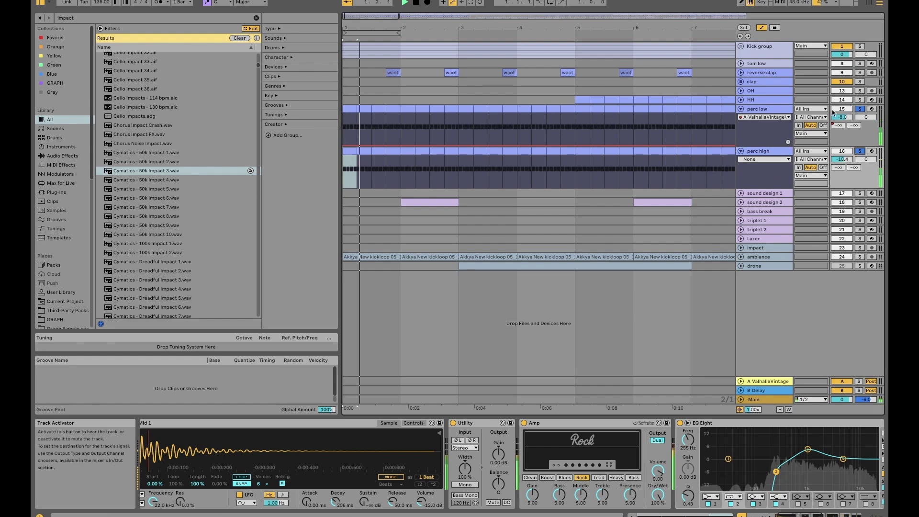
scroll(484, 436, right, 10)
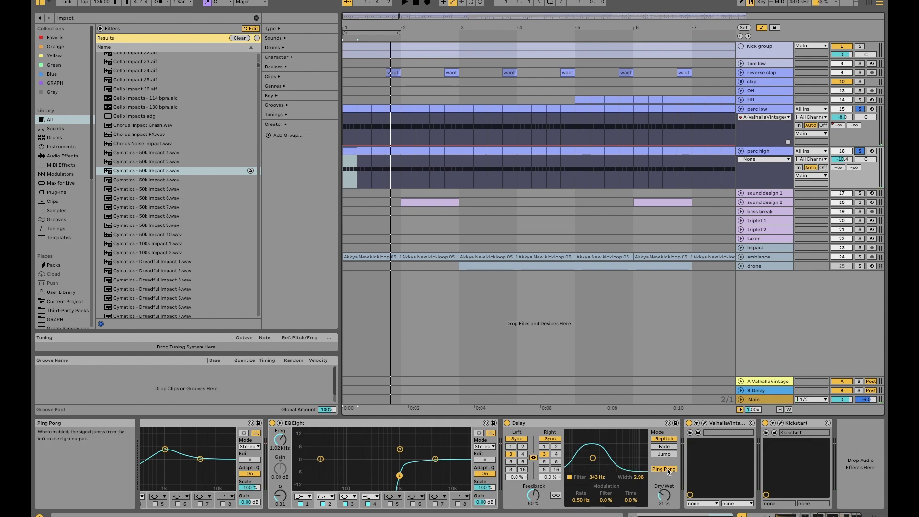
Step: Fold the perc low and perc high tracks
click(757, 111)
click(740, 110)
click(740, 119)
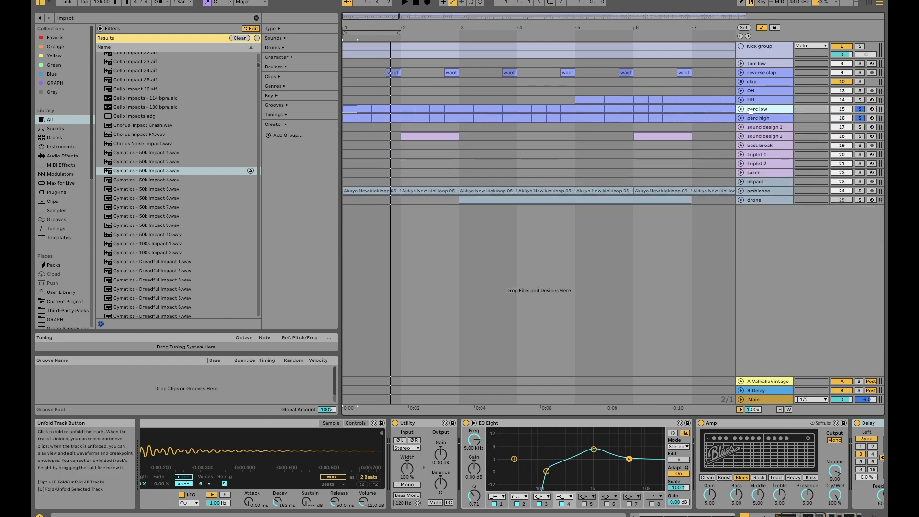
Step: Review the perc high and perc low device chains once more with the tracks folded
click(759, 118)
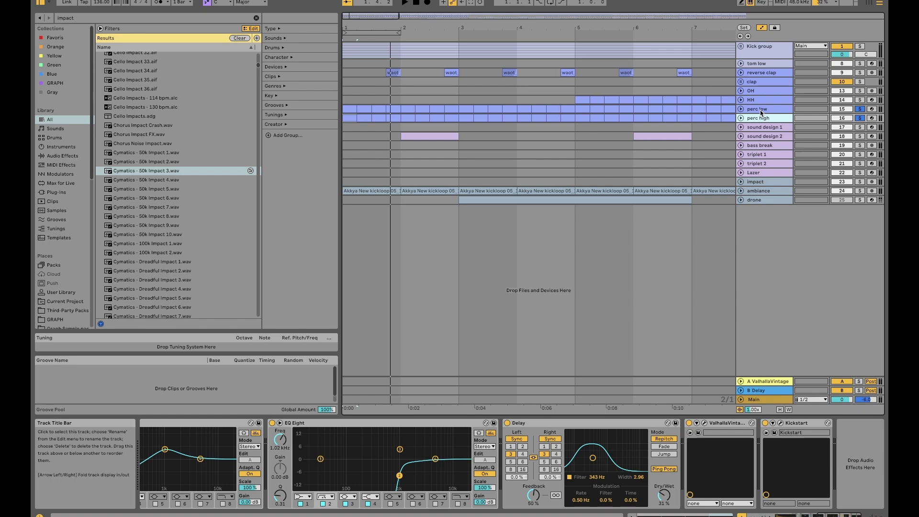
click(466, 109)
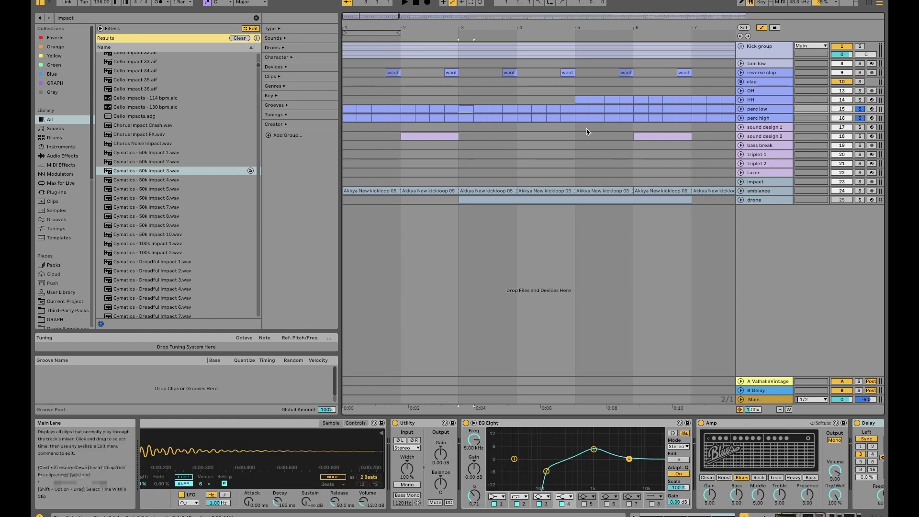
click(765, 108)
Step: Solo the HH track and play it from bar 5, where its clips begin
scroll(354, 115, down, 5)
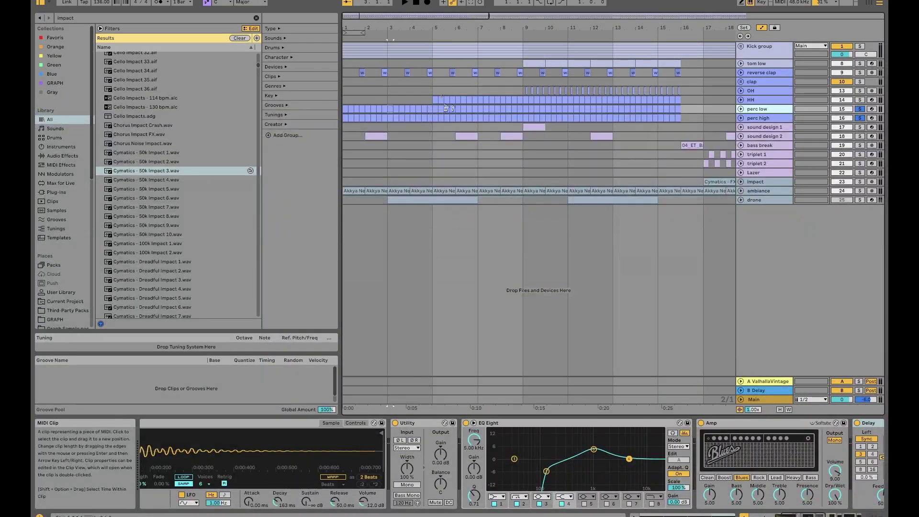
click(432, 90)
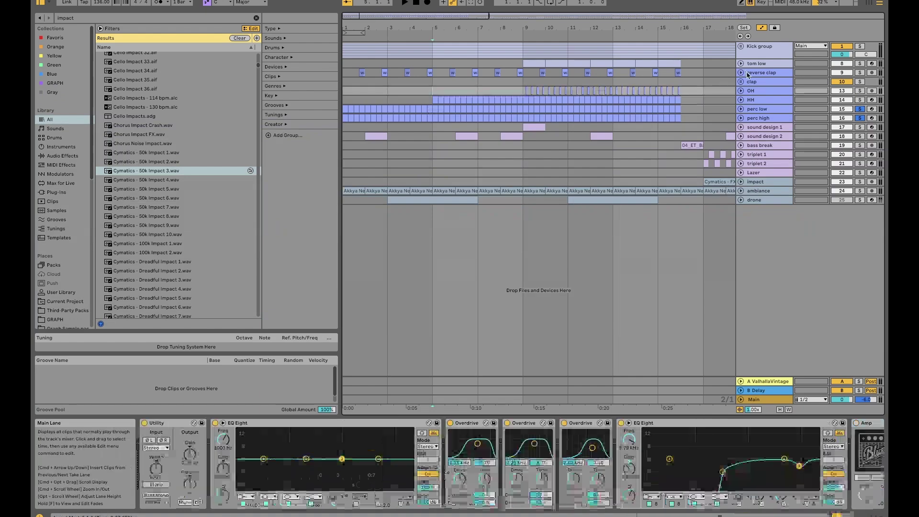
click(859, 100)
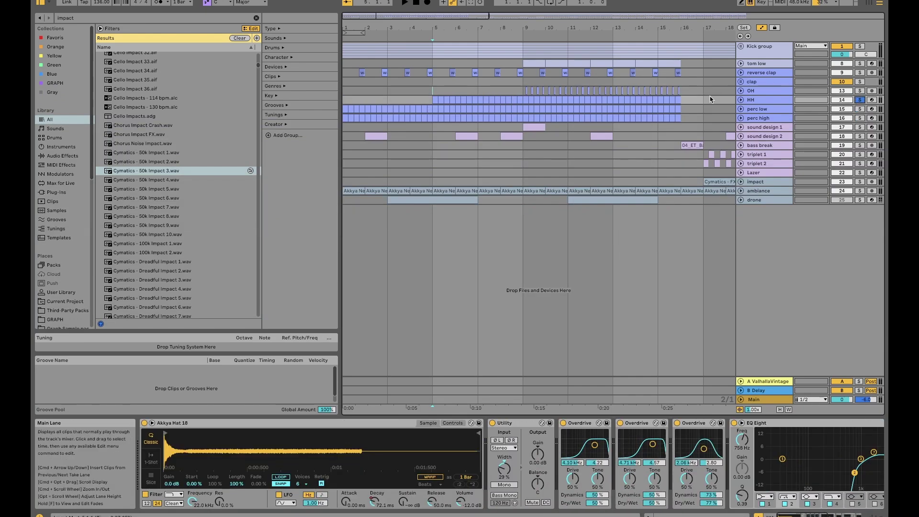
key(minus)
key(plus)
key(plus)
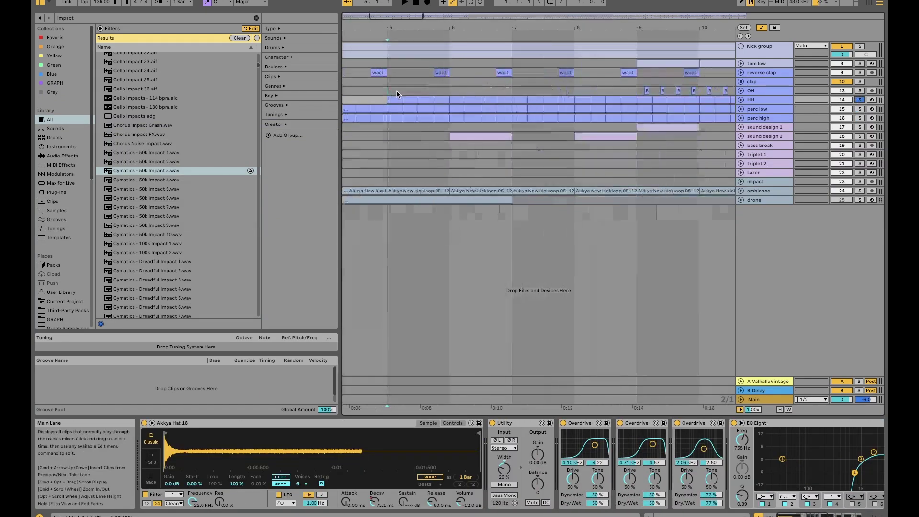
key(space)
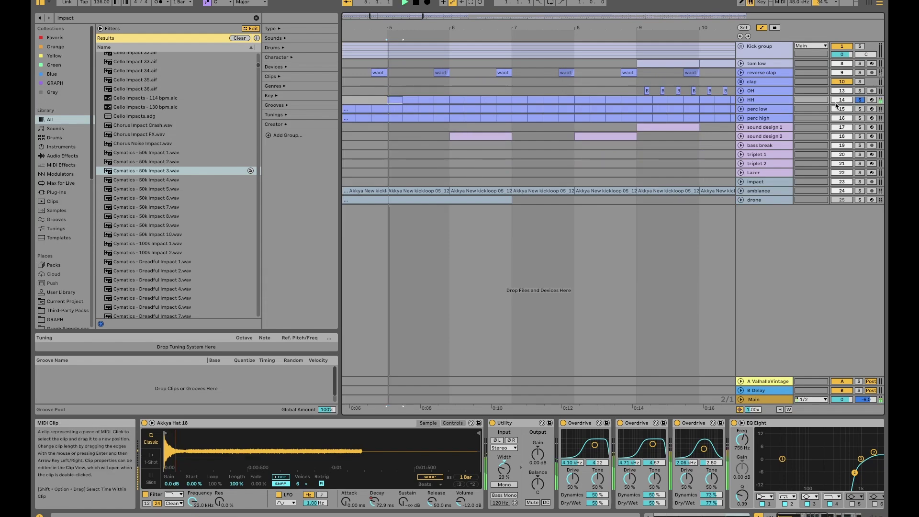
Step: Group the three Overdrive devices on the HH track into one Audio Effect Rack
click(767, 104)
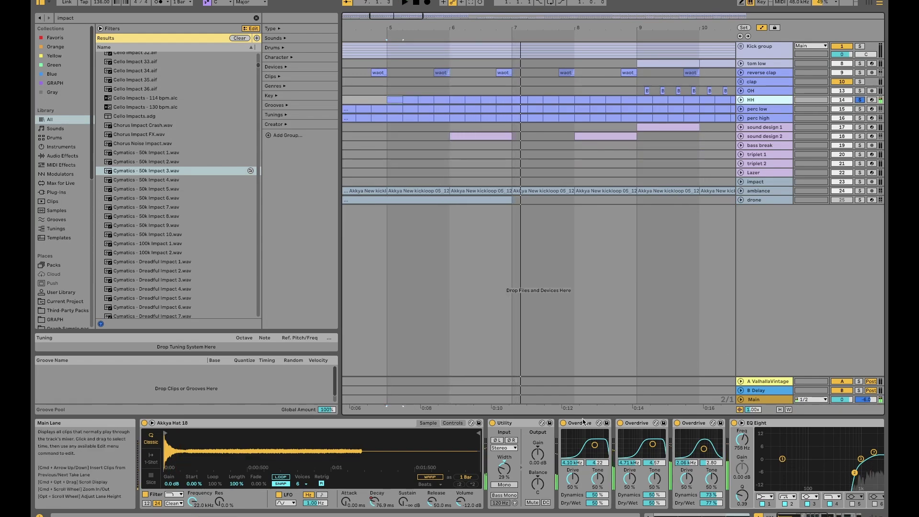
scroll(580, 425, right, 3)
scroll(580, 424, right, 8)
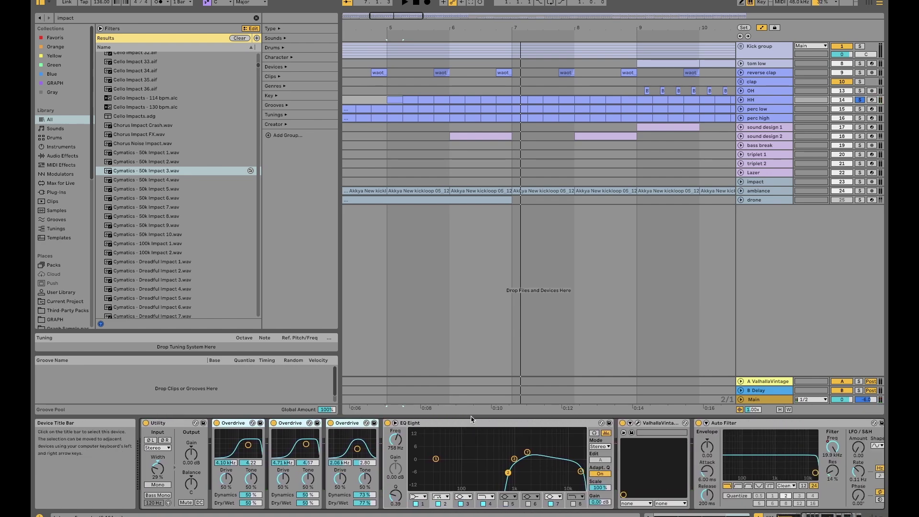
key(ctrl+g)
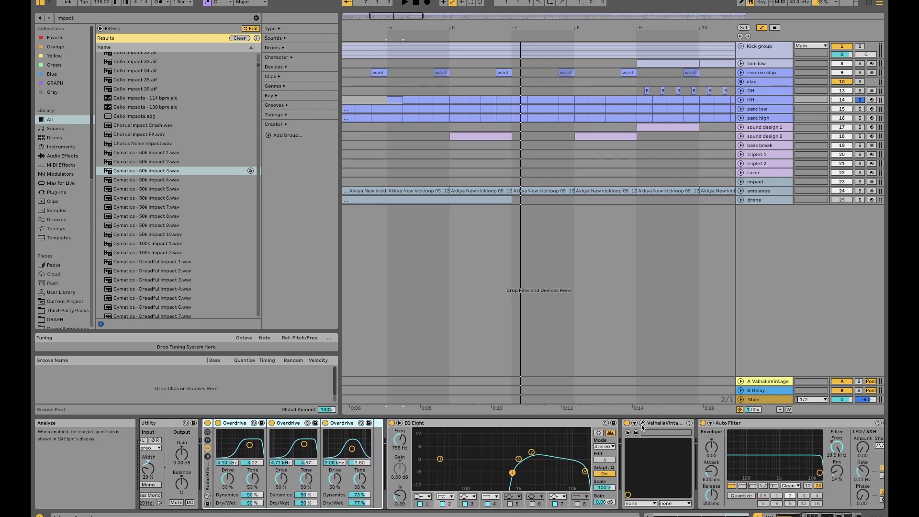
Step: Check the ValhallaVintageVerb settings on HH and the devices that follow it in the chain
click(642, 423)
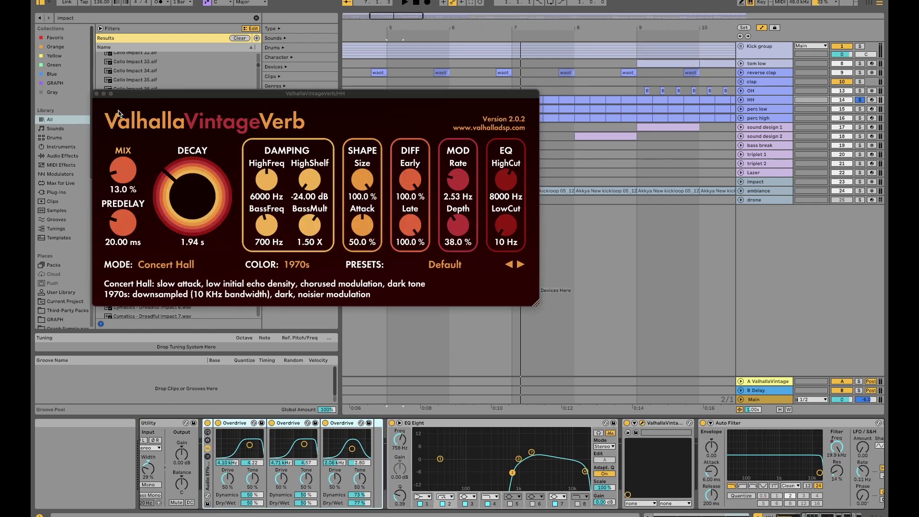
click(97, 94)
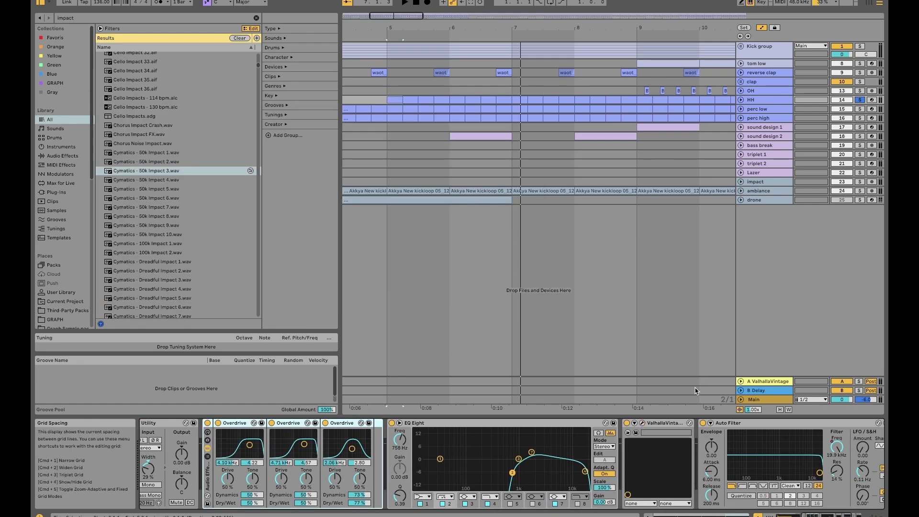
scroll(677, 437, right, 5)
Step: Group all HH effects from Utility through Kickstart into one outer Audio Effect Rack
scroll(677, 437, left, 8)
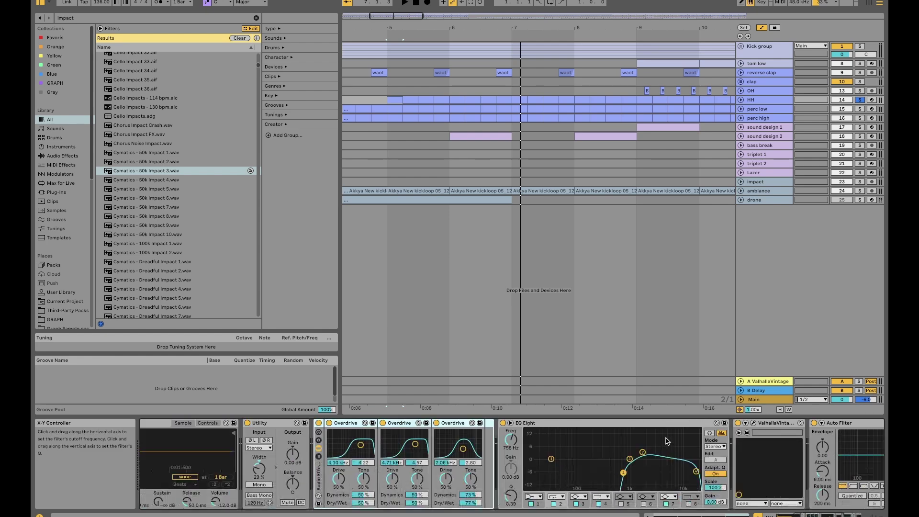
click(450, 426)
scroll(450, 425, right, 8)
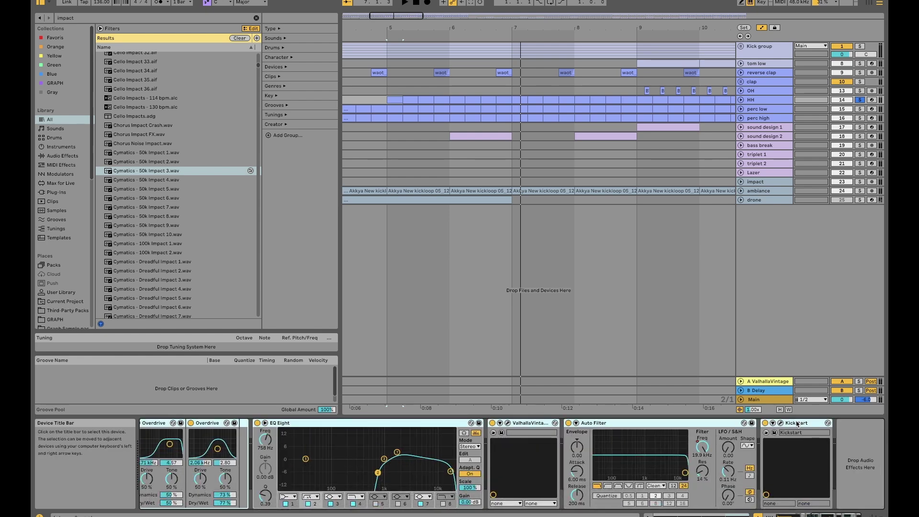
scroll(325, 441, left, 10)
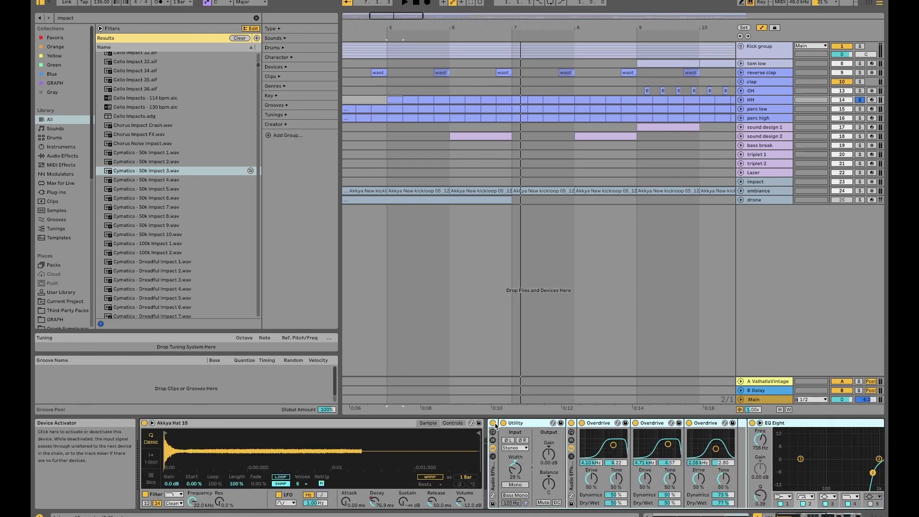
Step: Bypass the outer HH effect rack to hear the dry hi-hat from bar 5, and re-enable it to compare the processed sound
click(494, 423)
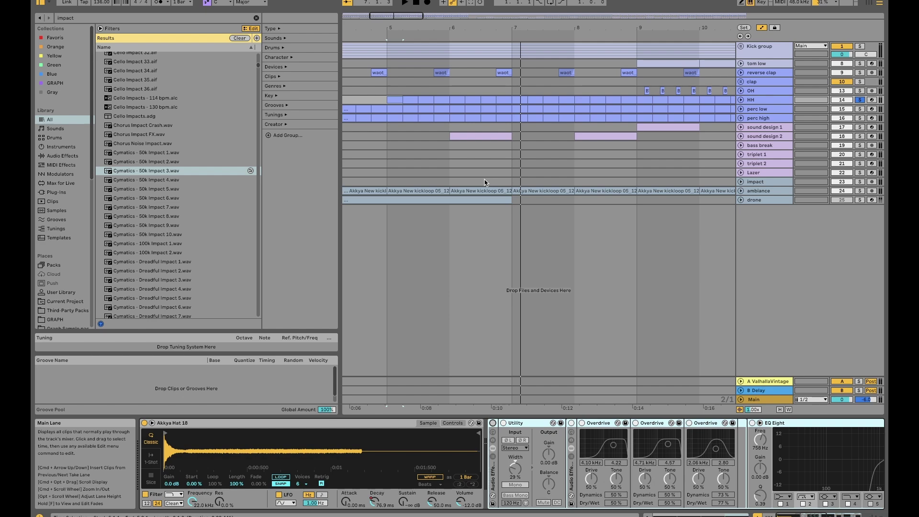
key(space)
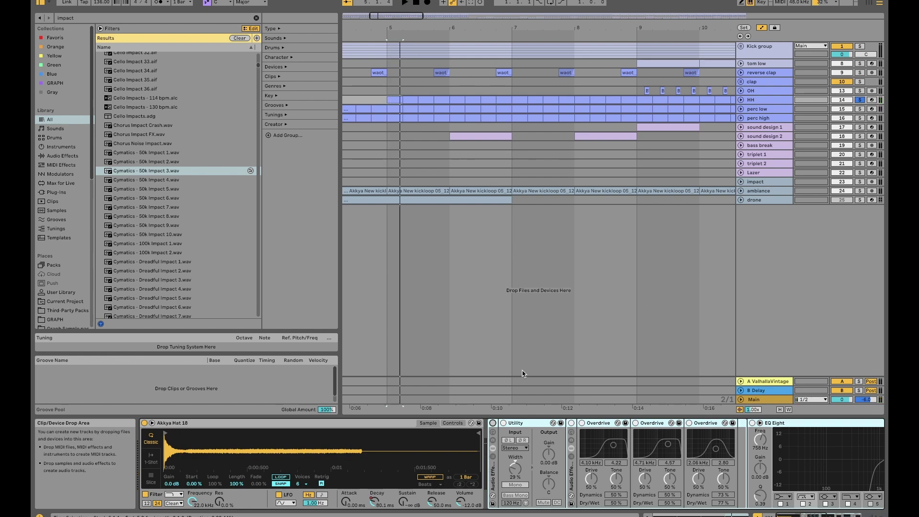
click(493, 423)
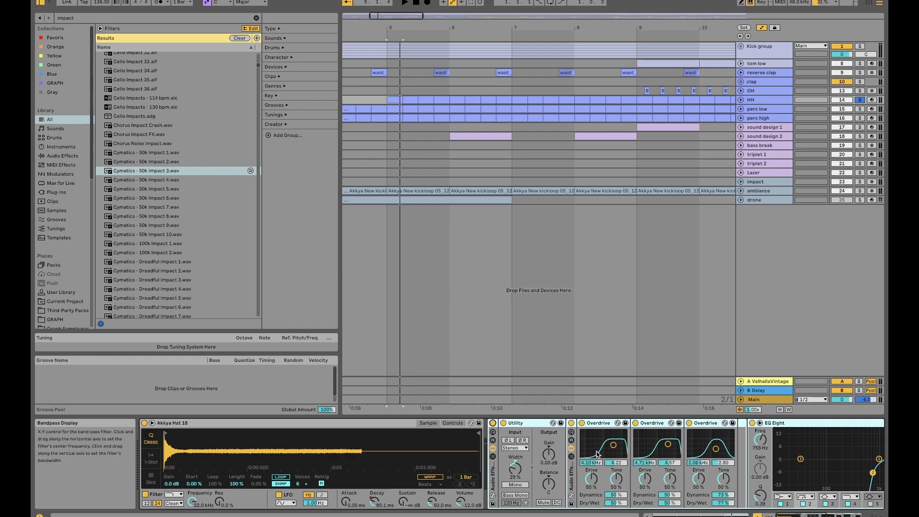
scroll(418, 425, right, 5)
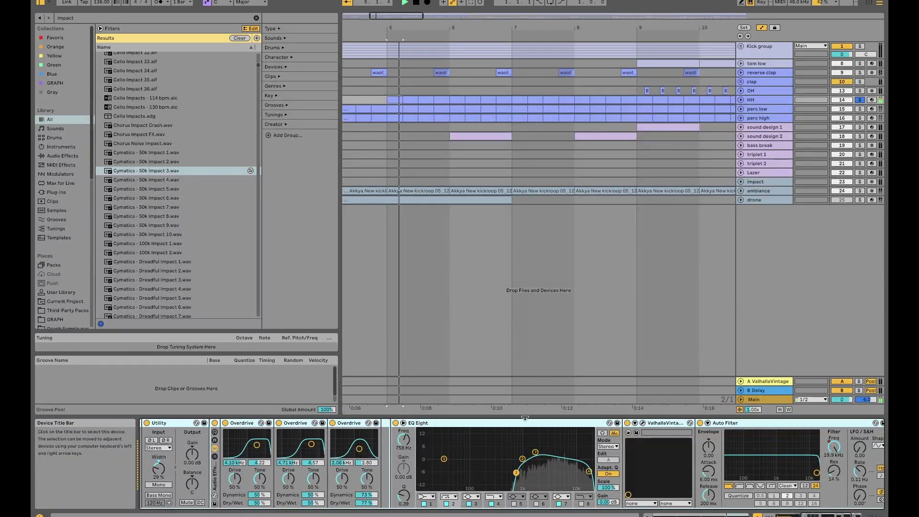
Step: Review the HH device chain through to Kickstart and select its Utility device
scroll(528, 436, right, 2)
scroll(507, 433, right, 1)
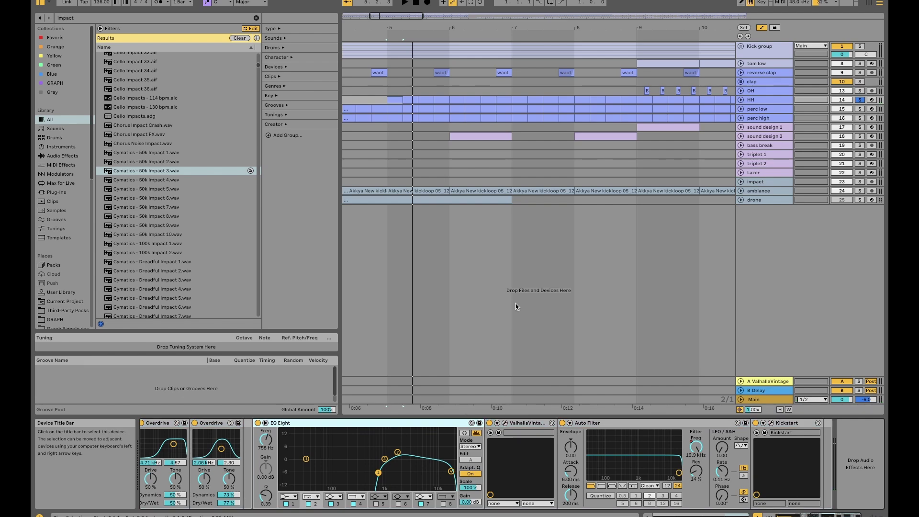
scroll(467, 452, left, 7)
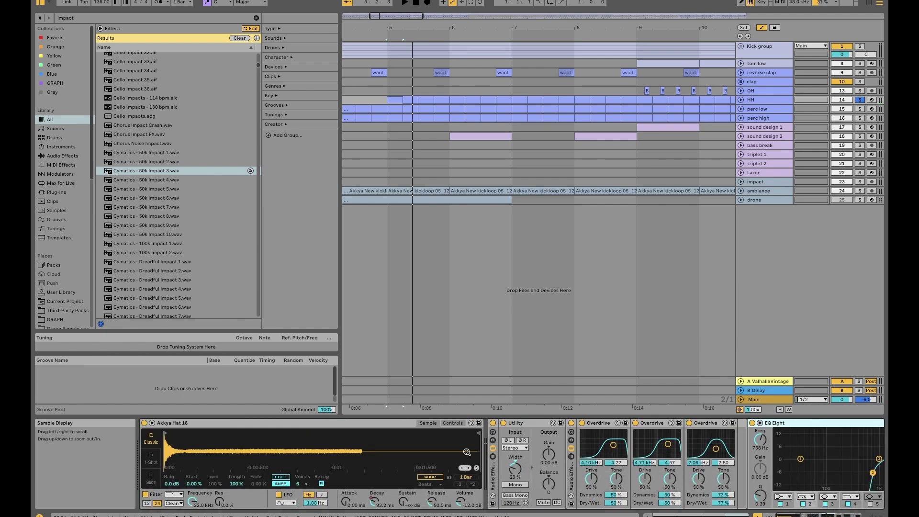
click(525, 423)
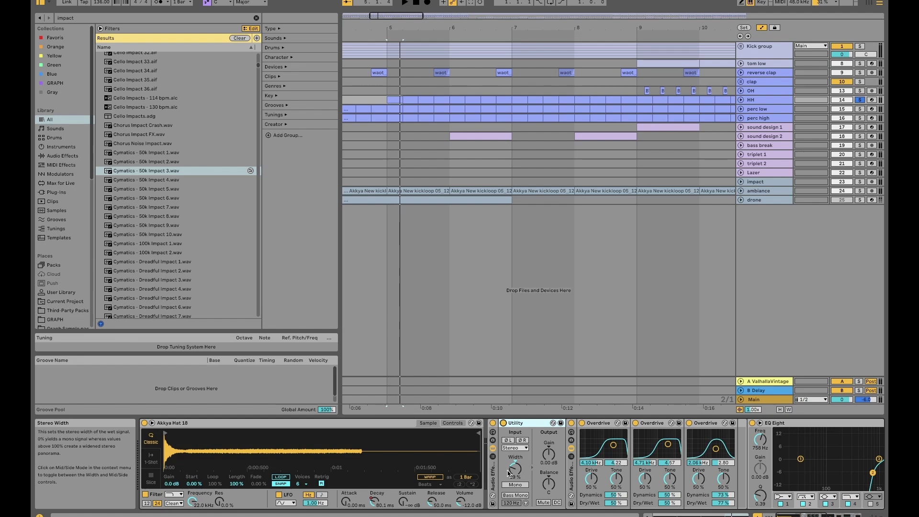
Step: Show the Decay automation of the Akkya Hat 18 sampler on HH and play the hi-hat from bar 5 to hear it
right_click(374, 500)
click(411, 419)
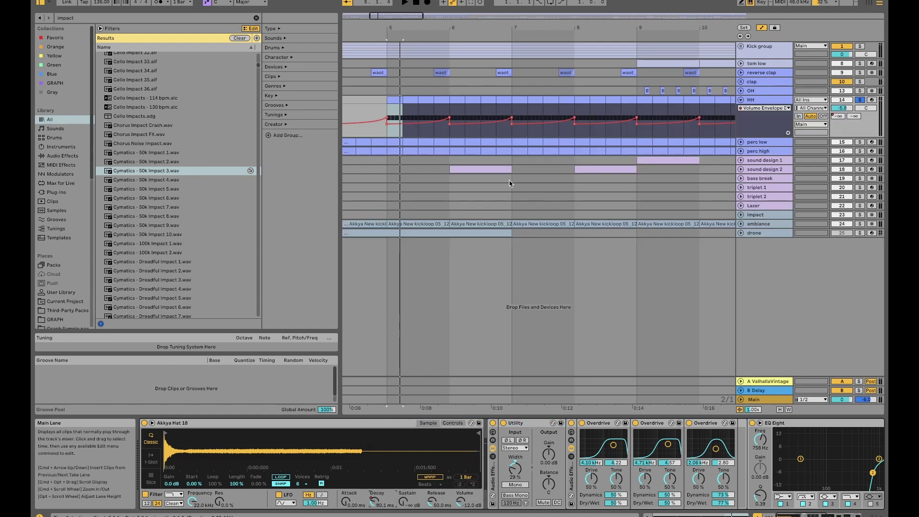
key(minus)
key(minus)
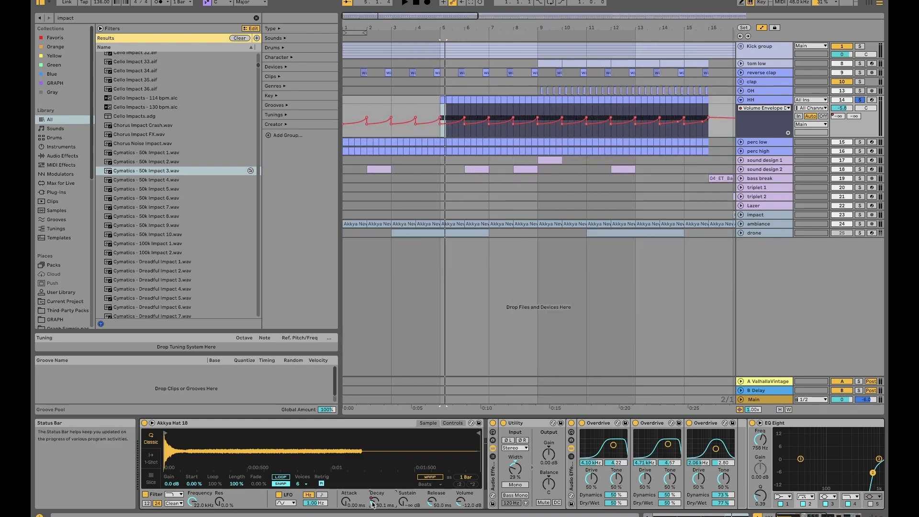
key(space)
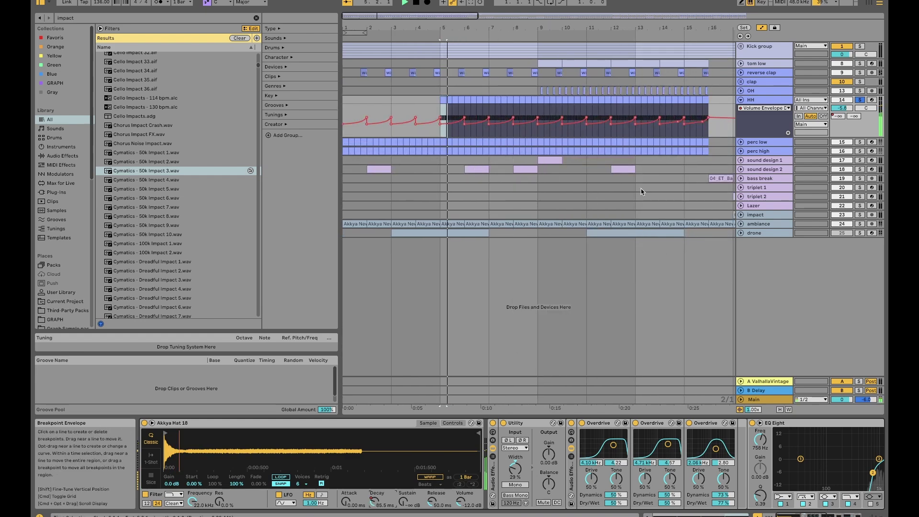
key(space)
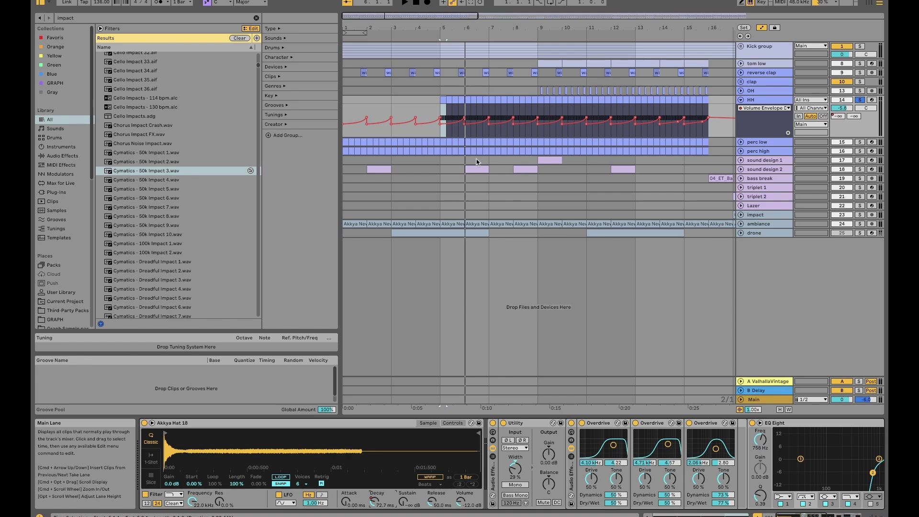
Step: Fold the HH track, solo and unfold OH, and play the open hi-hat from bar 9
scroll(513, 138, down, 8)
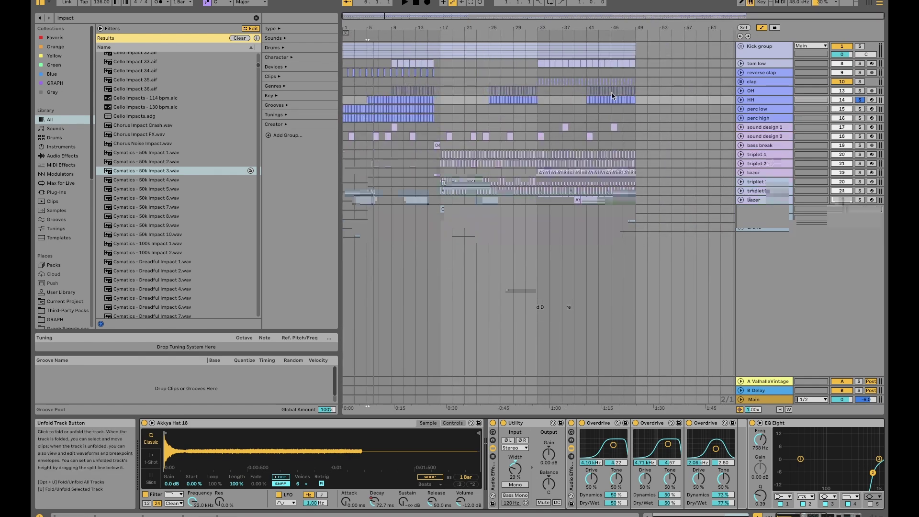
key(a)
click(393, 85)
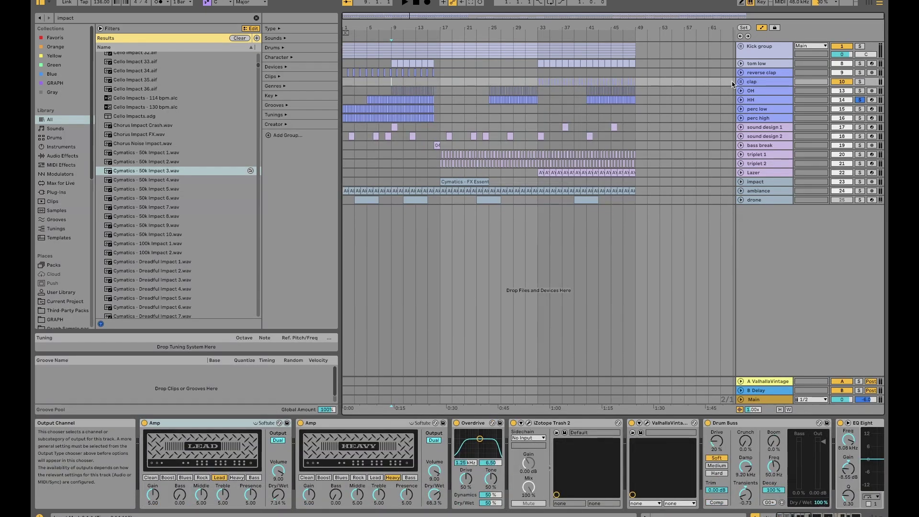
click(750, 90)
click(860, 91)
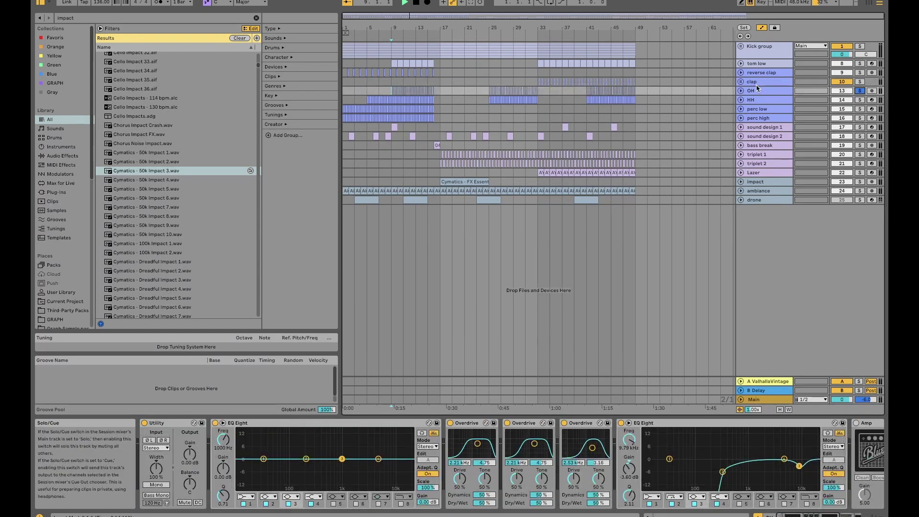
click(740, 91)
key(space)
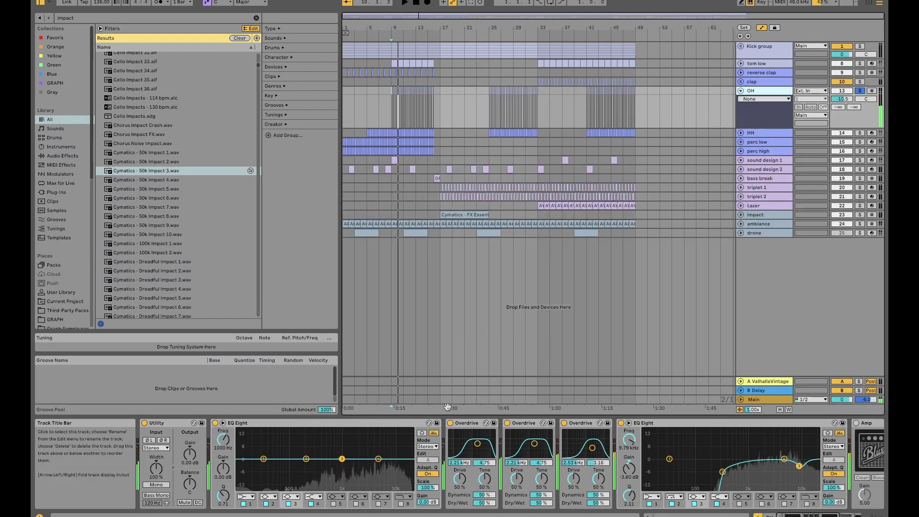
Step: Examine the placement and waveforms of the open hi-hat clips on OH in bar 9
scroll(426, 447, right, 5)
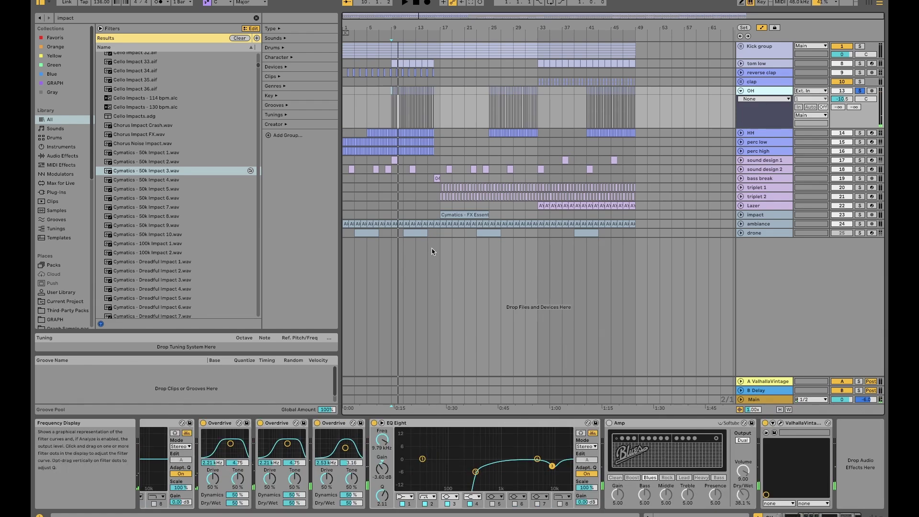
key(z)
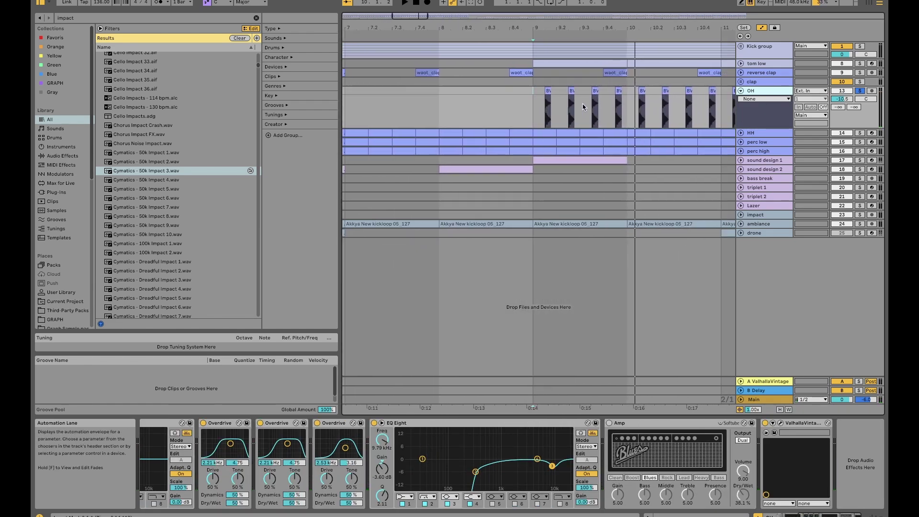
scroll(583, 106, up, 8)
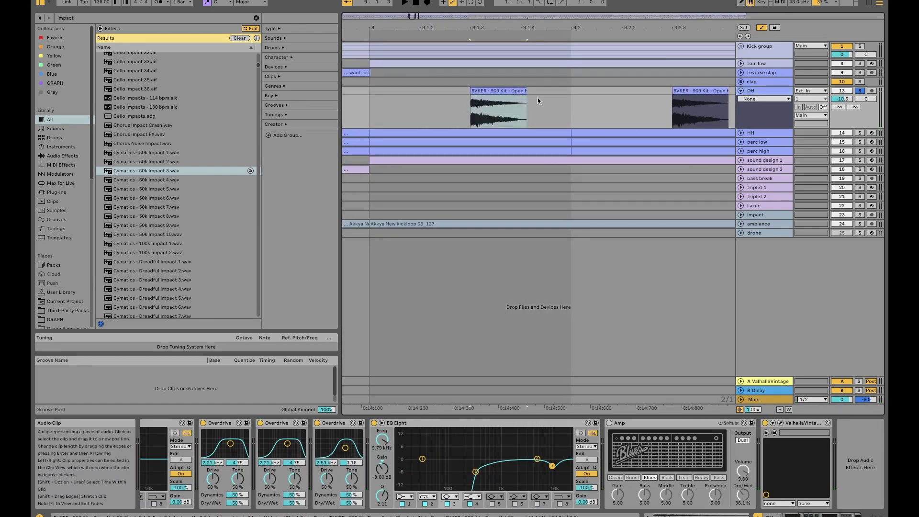
scroll(538, 100, down, 3)
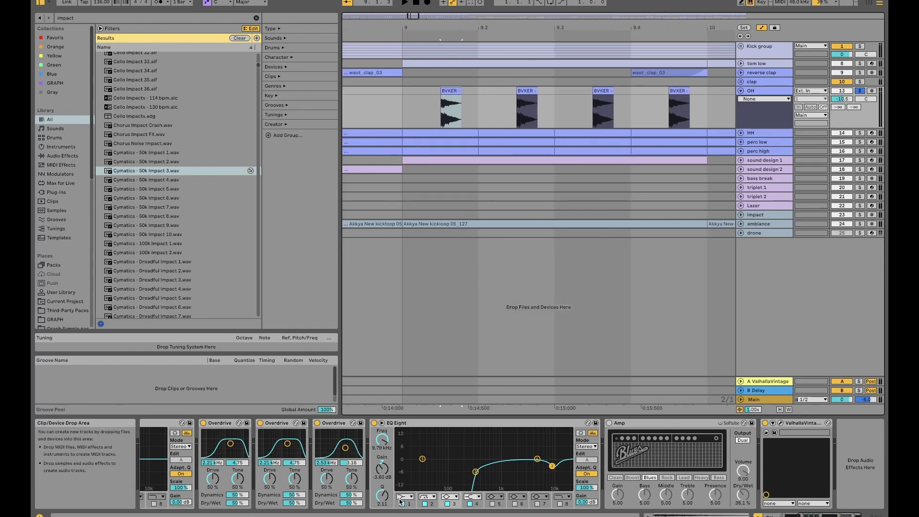
Step: Inspect the OH effect chain, from the three Overdrive devices through EQ Eight and Amp to ValhallaVintageVerb
scroll(348, 432, left, 5)
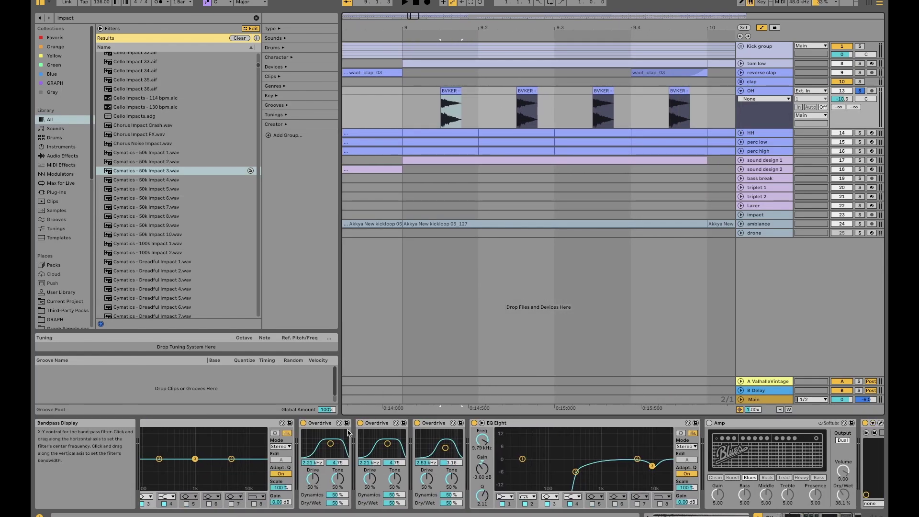
click(327, 425)
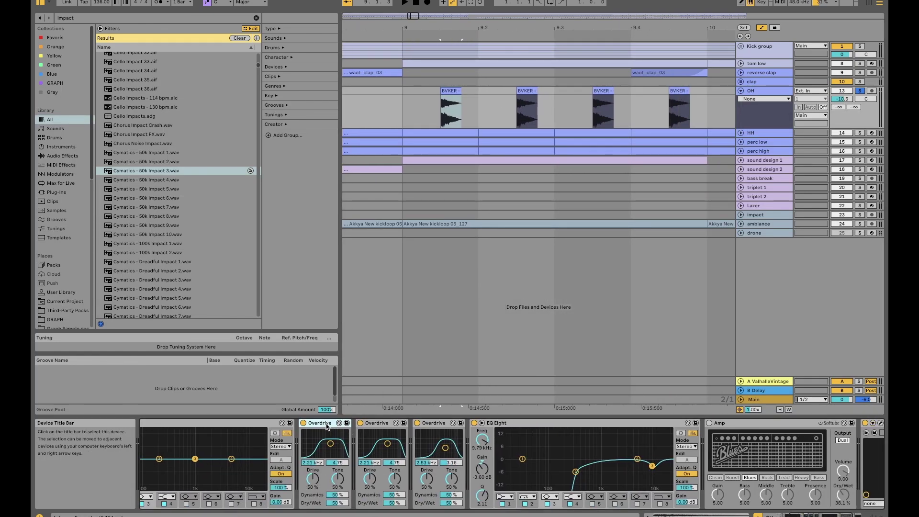
click(432, 422)
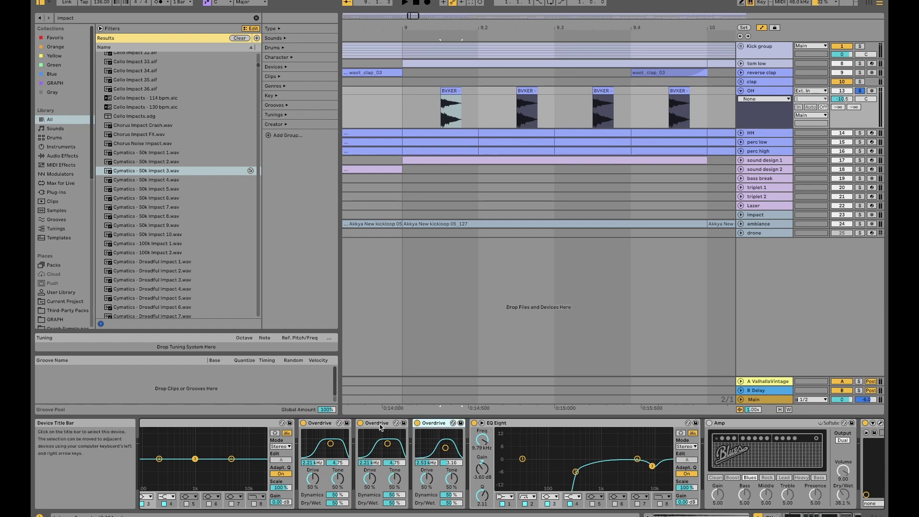
click(358, 424)
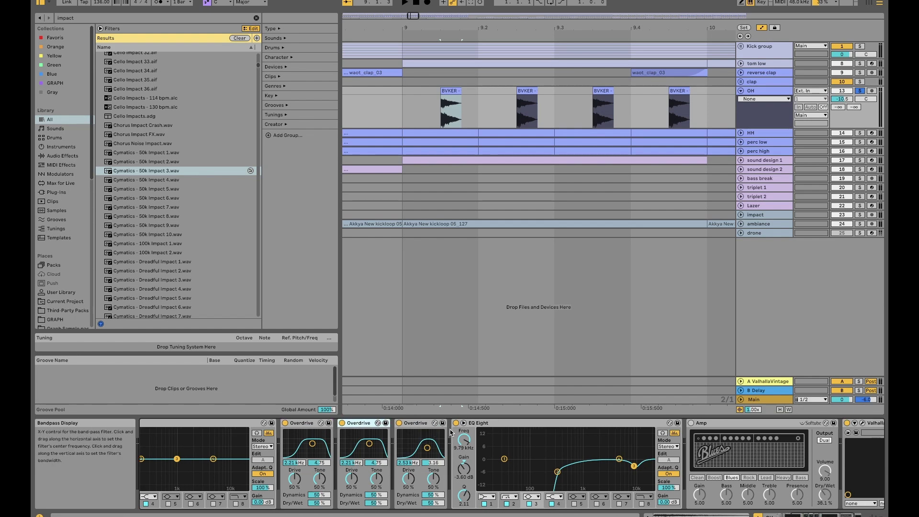
scroll(429, 428, right, 5)
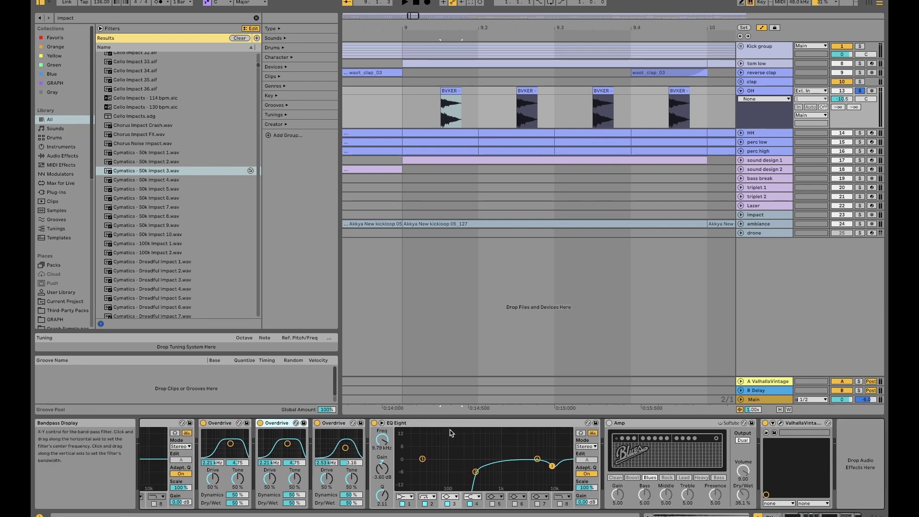
click(804, 424)
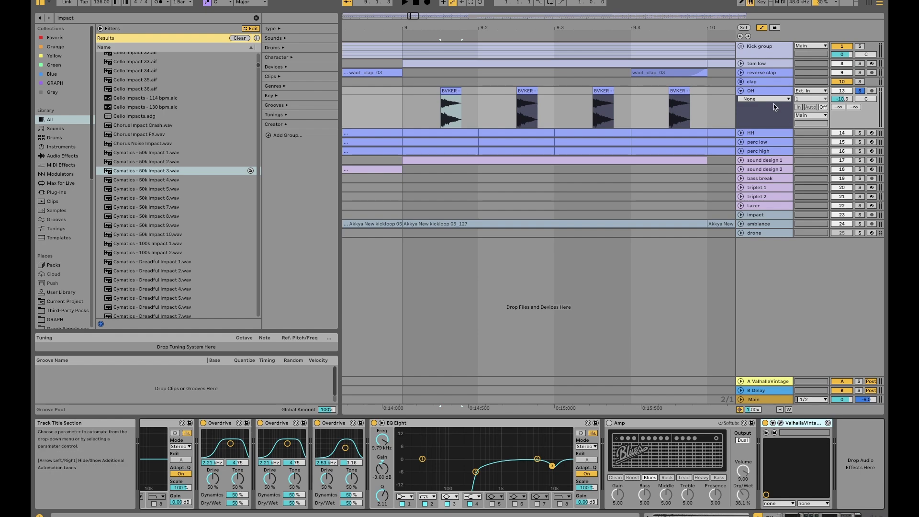
Step: Fold the OH track, unfold and solo the clap group, and set the playback start to bar 33
click(743, 94)
click(740, 91)
scroll(598, 96, down, 5)
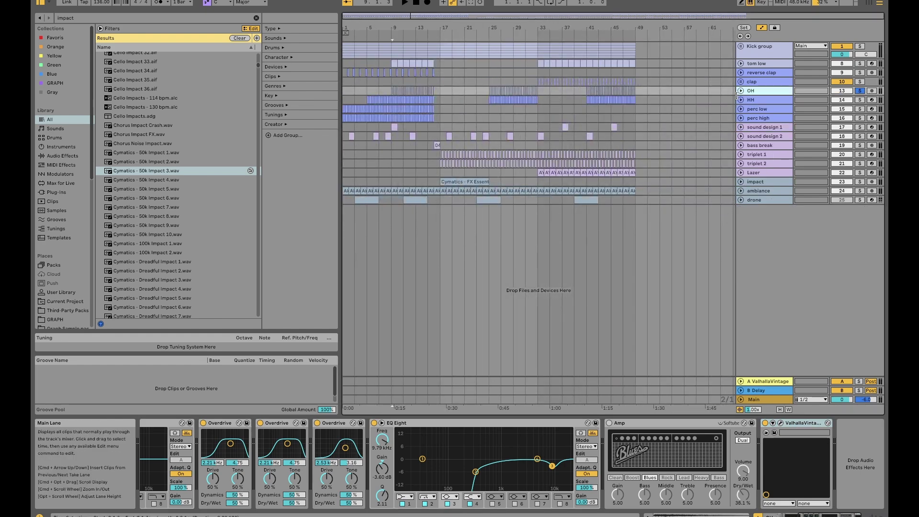
click(460, 100)
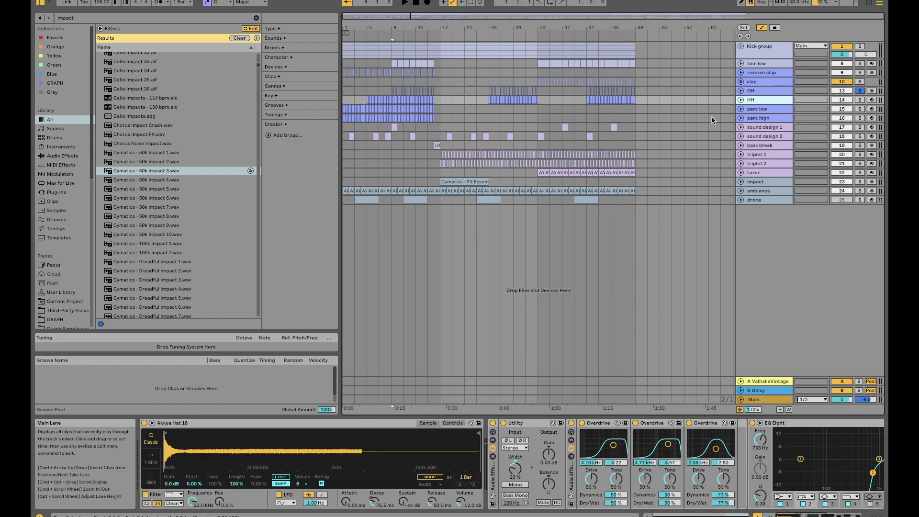
click(758, 84)
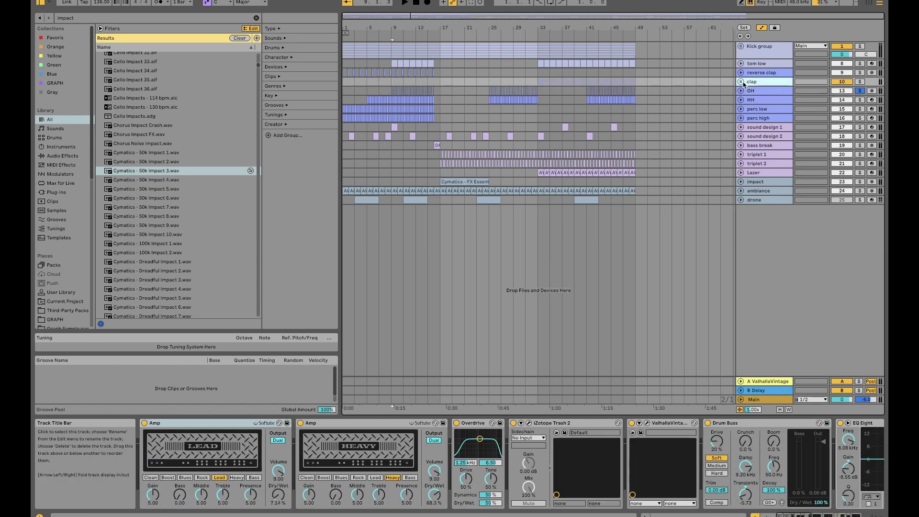
click(740, 82)
click(538, 98)
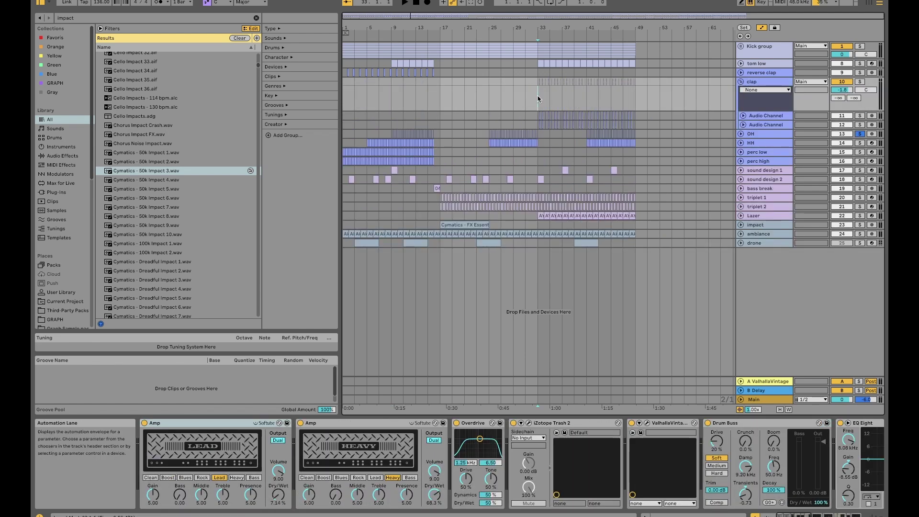
click(860, 81)
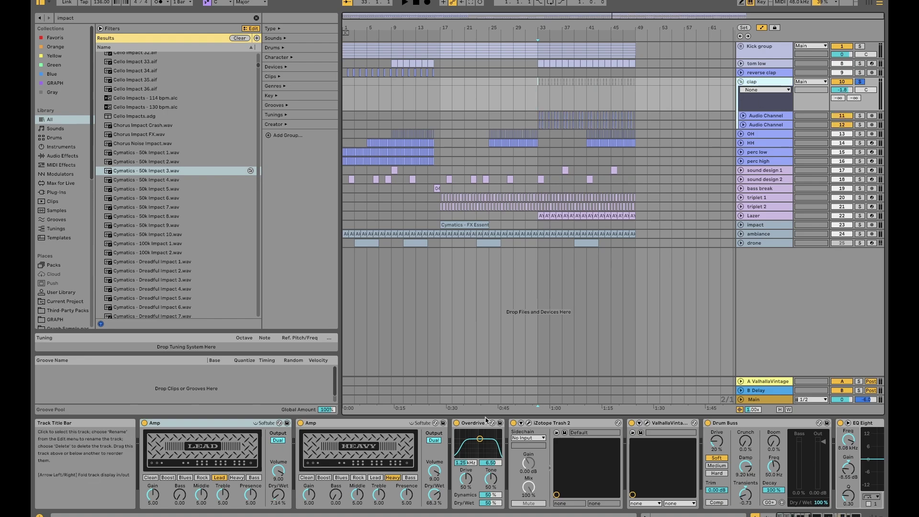
Step: Group the clap effects from the first Amp onward into one Audio Effect Rack and bypass it to hear the dry clap
scroll(735, 435, right, 15)
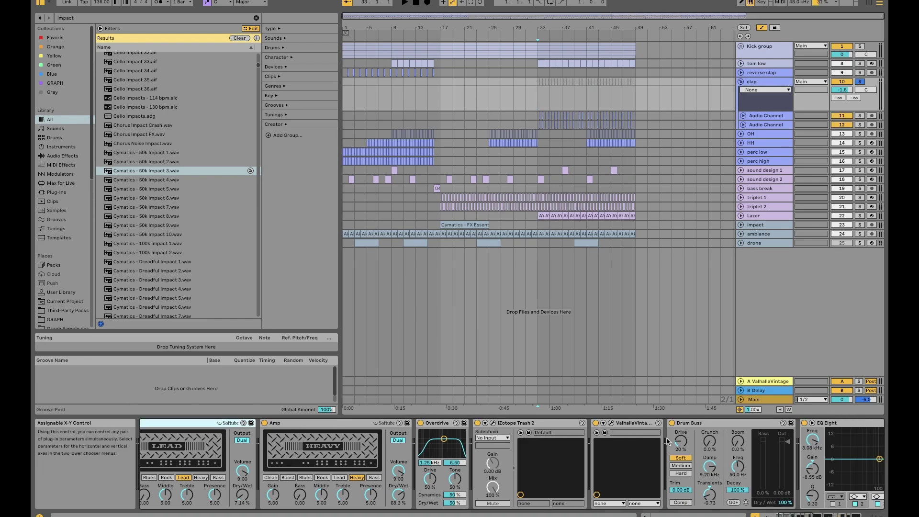
scroll(671, 435, left, 15)
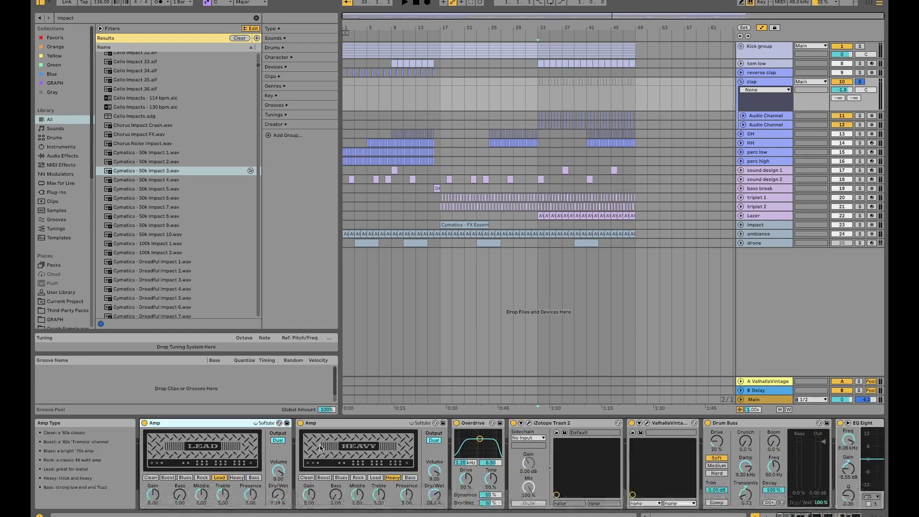
key(space)
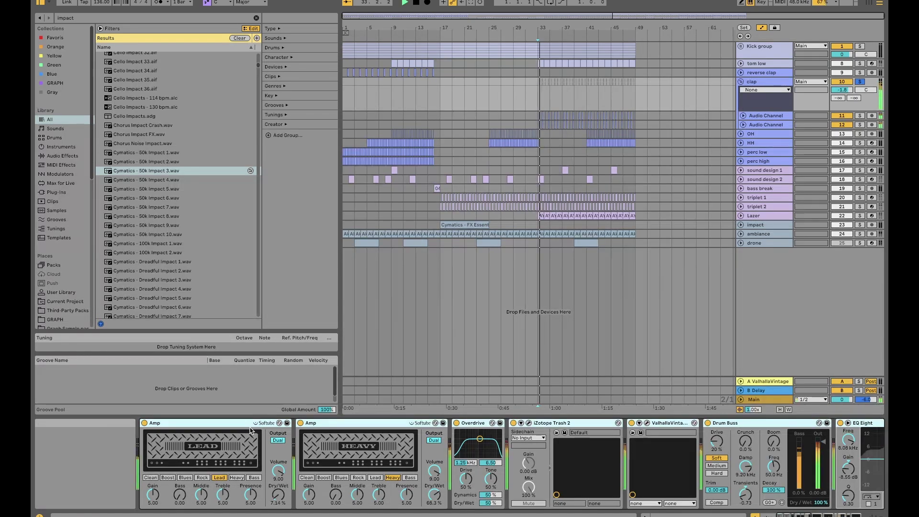
click(144, 423)
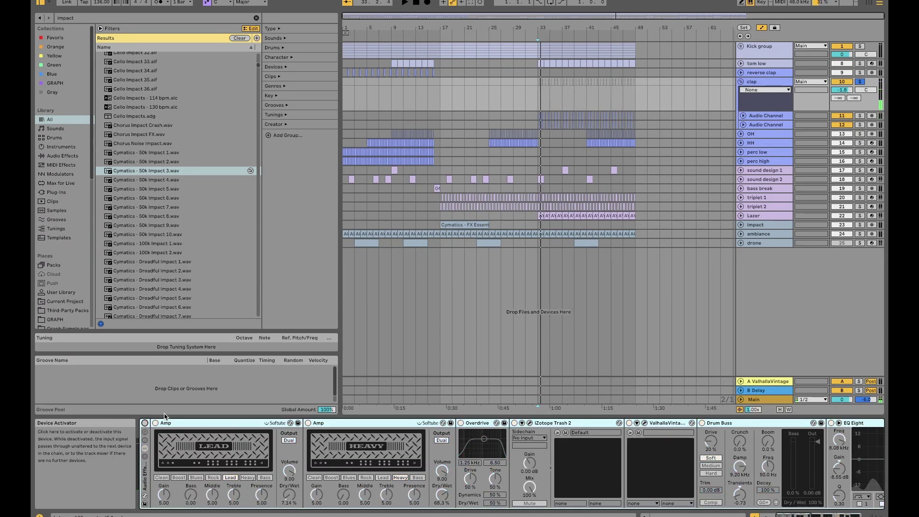
Step: Unfold both audio tracks inside the clap group and play the layered snare and clap clips from 33.2
click(765, 116)
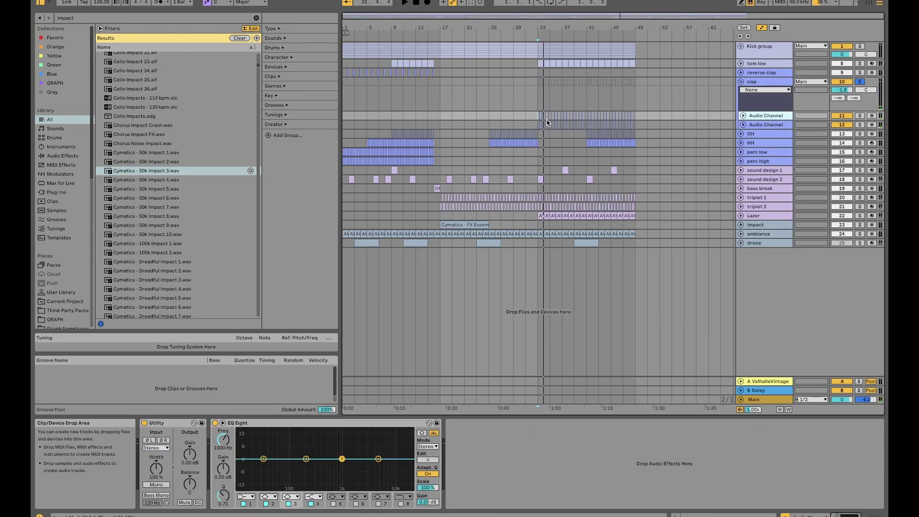
scroll(493, 126, up, 5)
scroll(492, 127, up, 4)
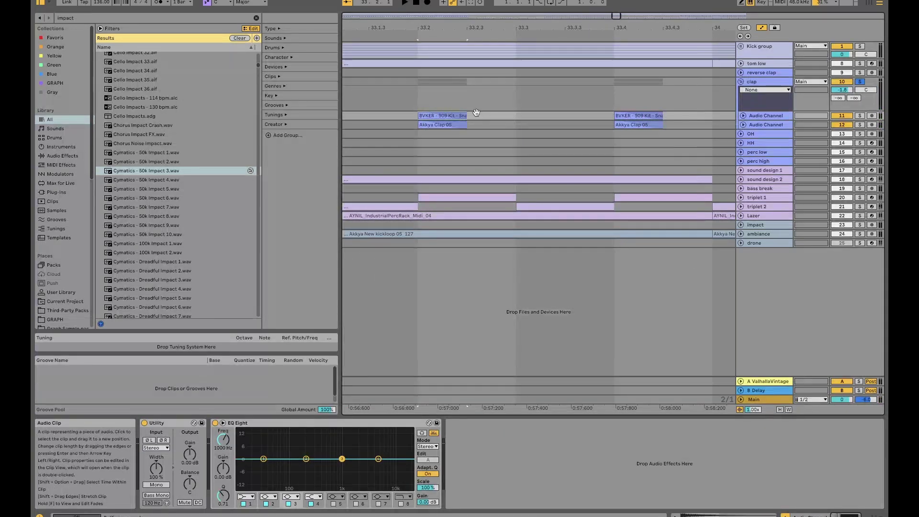
click(742, 116)
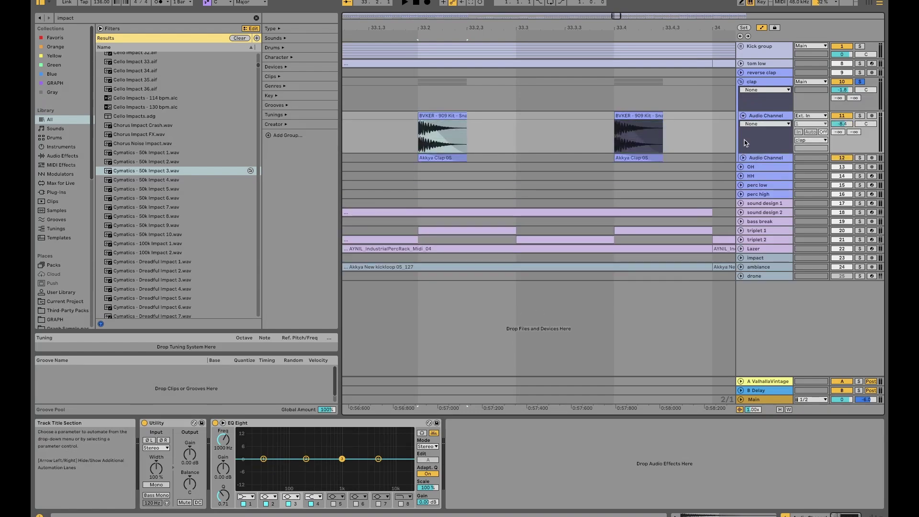
click(742, 158)
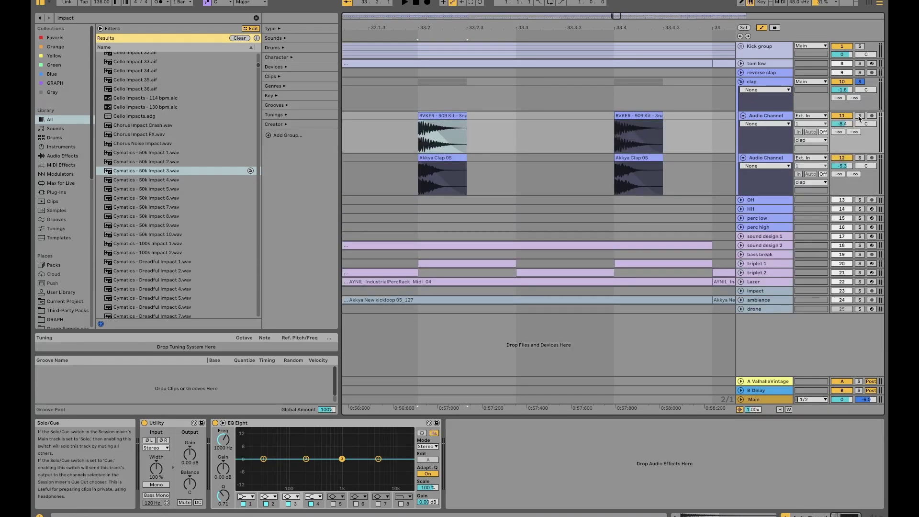
key(space)
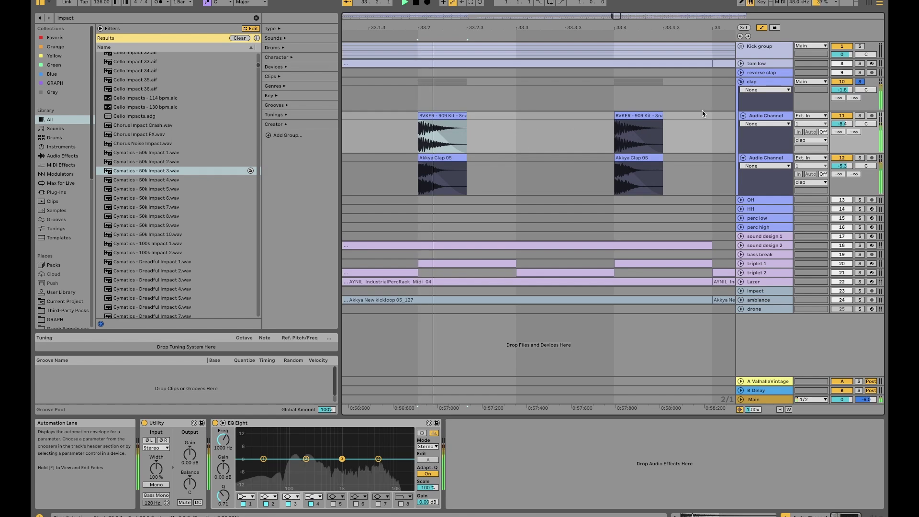
Step: Stop playback, fold both audio tracks inside the clap group and bring up the clap group's effect rack
key(space)
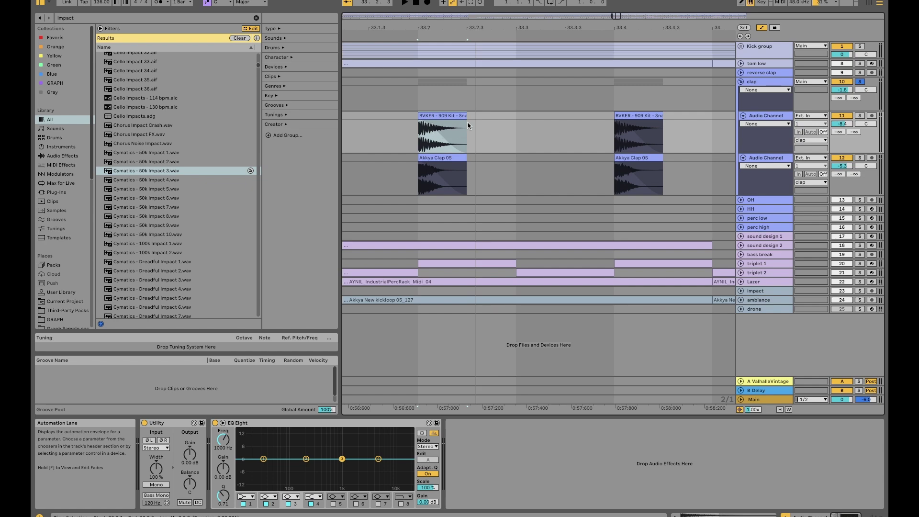
click(743, 116)
click(749, 126)
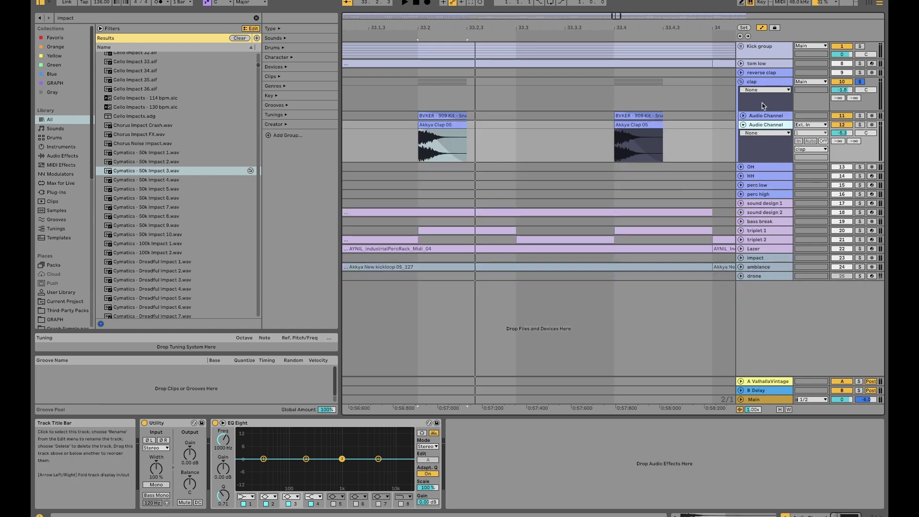
click(743, 125)
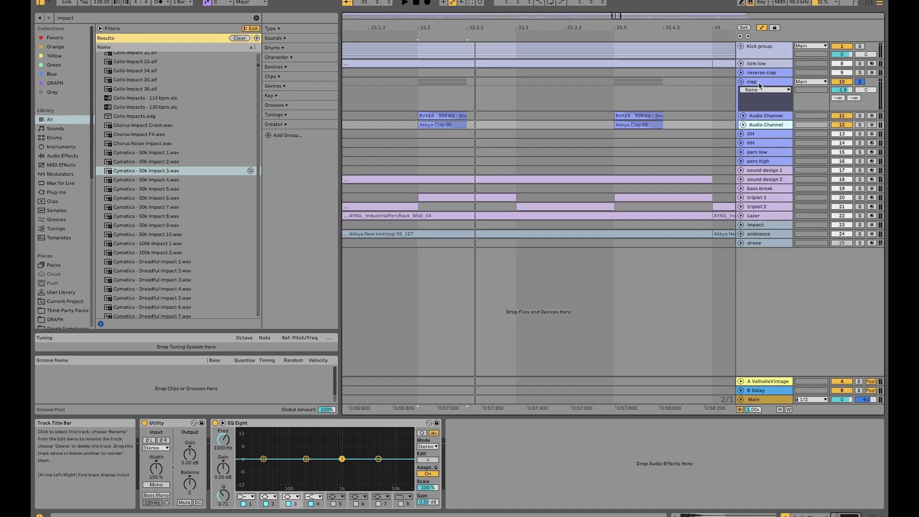
click(760, 85)
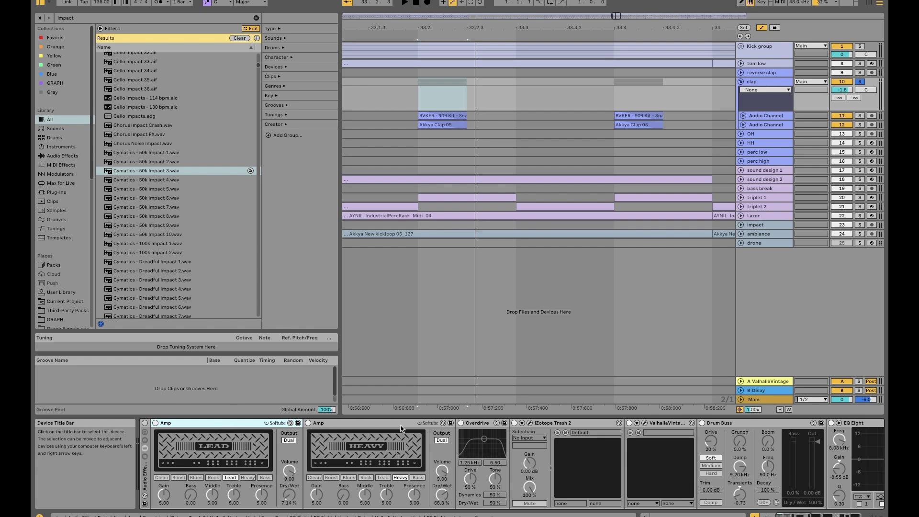
Step: Open the iZotope Trash 2 plug-in window from the clap rack, move it aside and review the neighbouring Amp and Overdrive devices
click(546, 424)
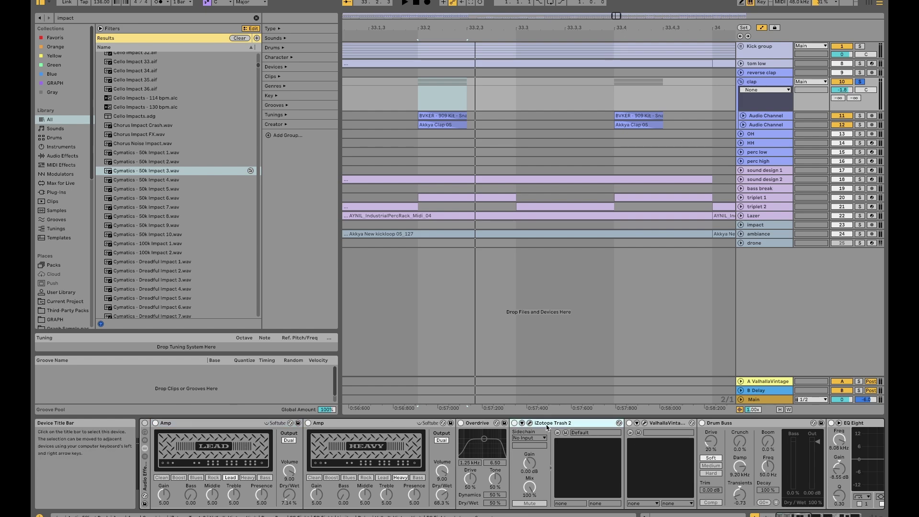
click(529, 423)
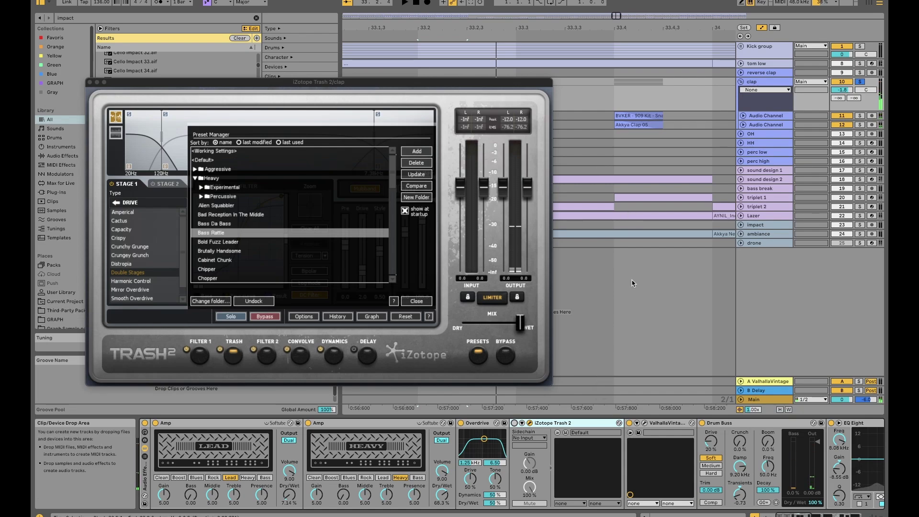
drag(296, 85, 265, 21)
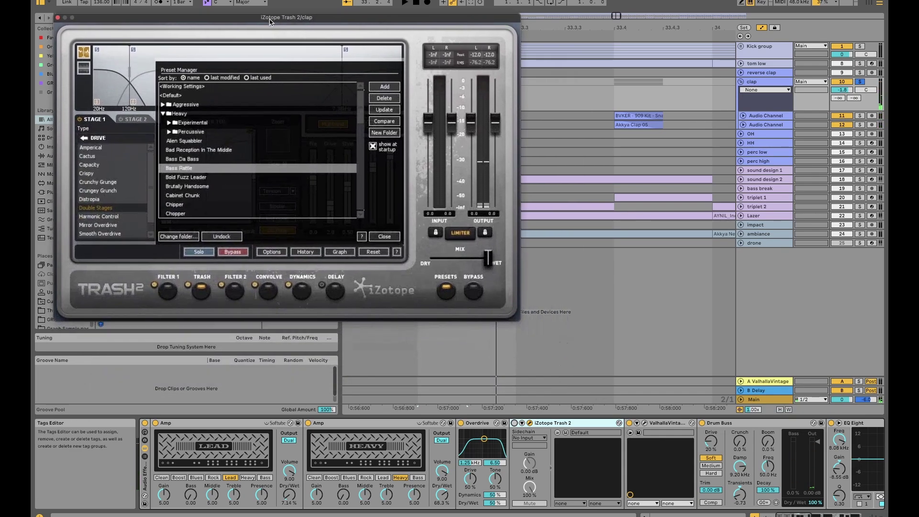
click(351, 423)
scroll(416, 448, right, 8)
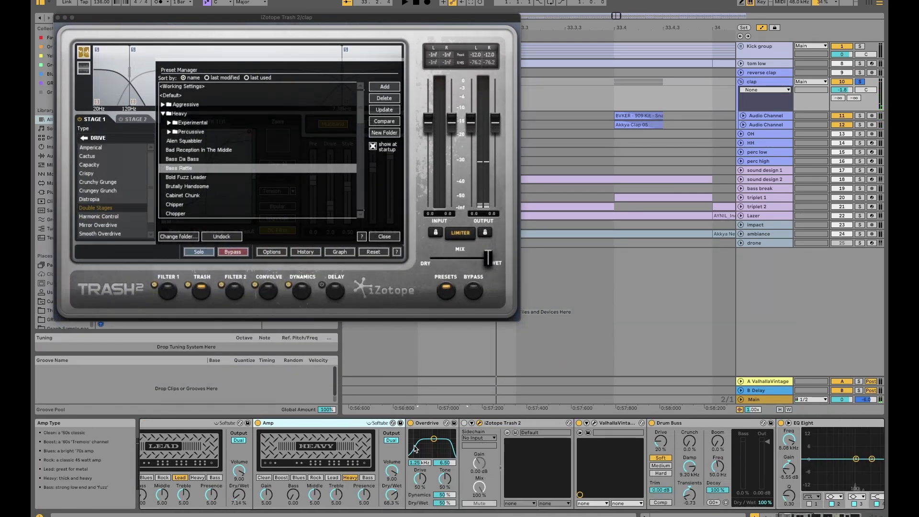
scroll(416, 447, left, 5)
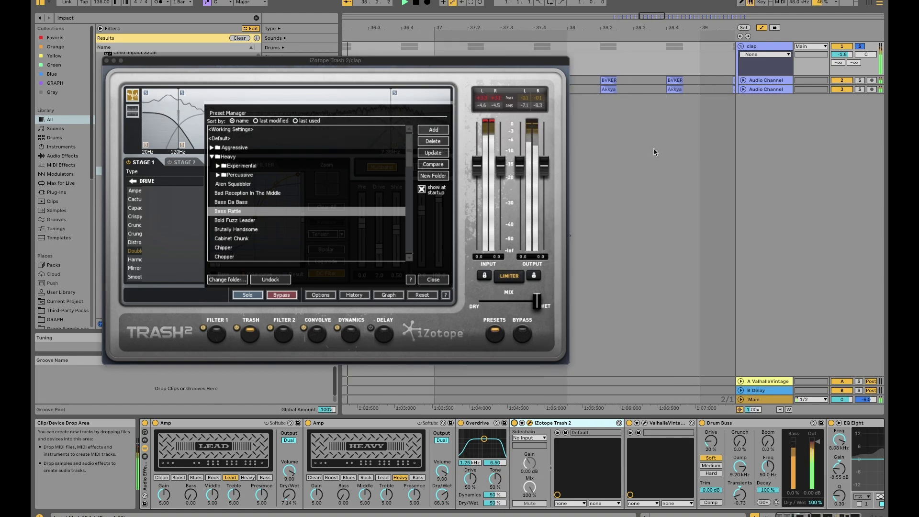
Step: Stop playback and inspect the clap chain from Drum Buss through both EQ Eights, Limiter and Delay to the last EQ Eight's enlarged curve
key(space)
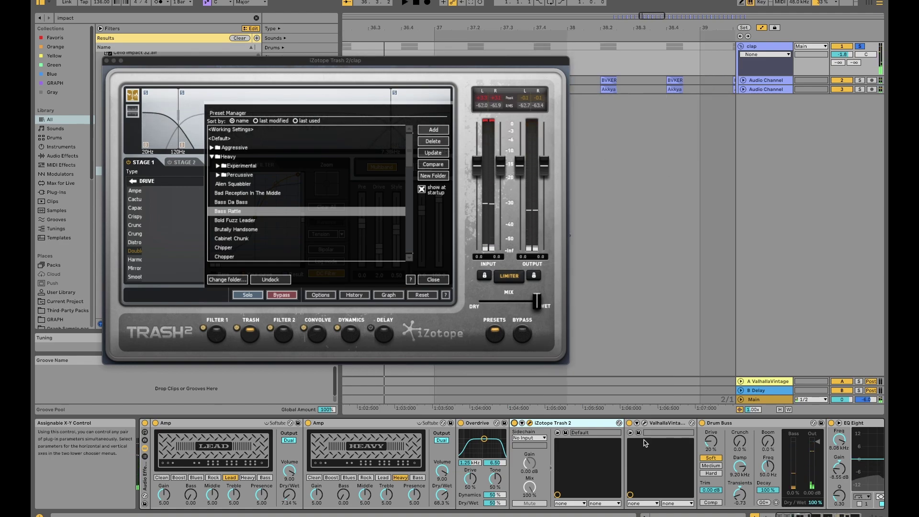
scroll(482, 476, right, 10)
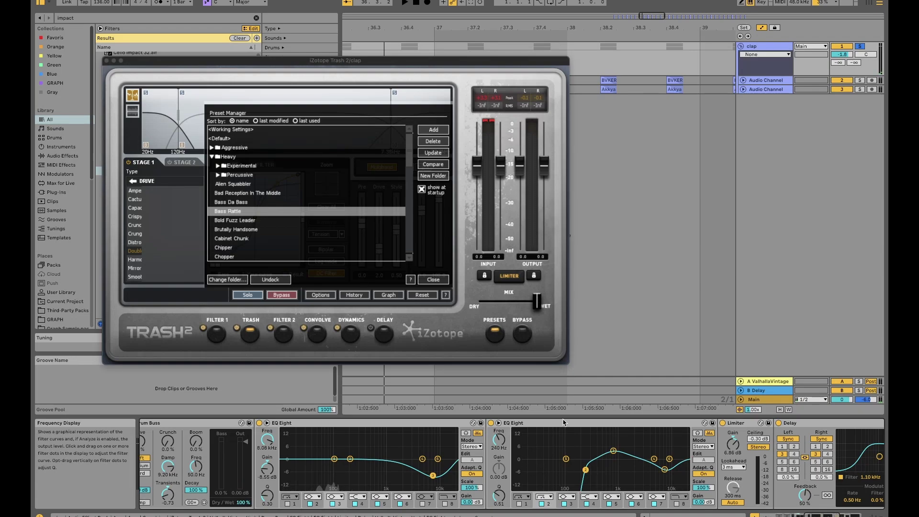
scroll(607, 455, right, 3)
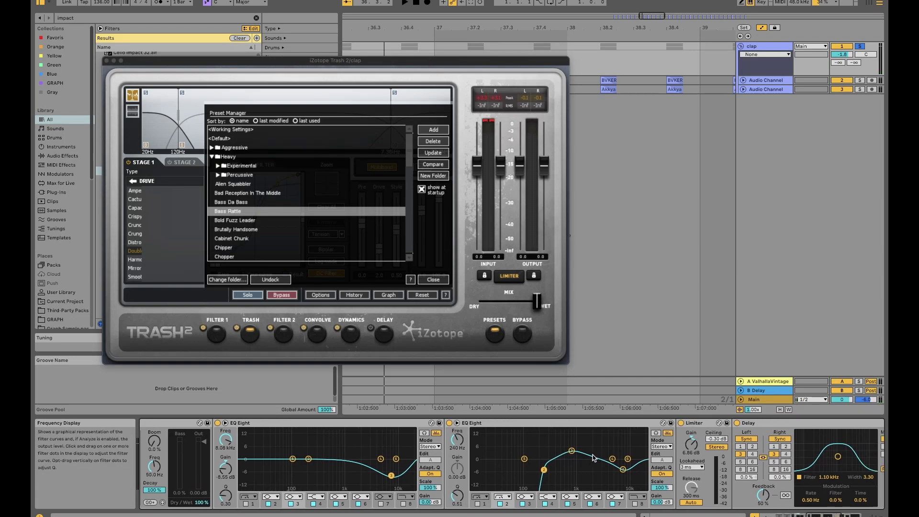
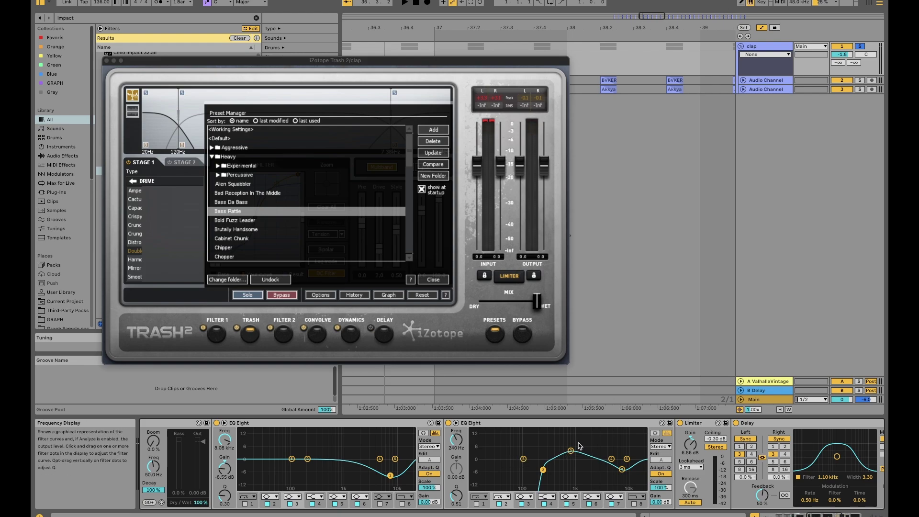
scroll(593, 449, right, 8)
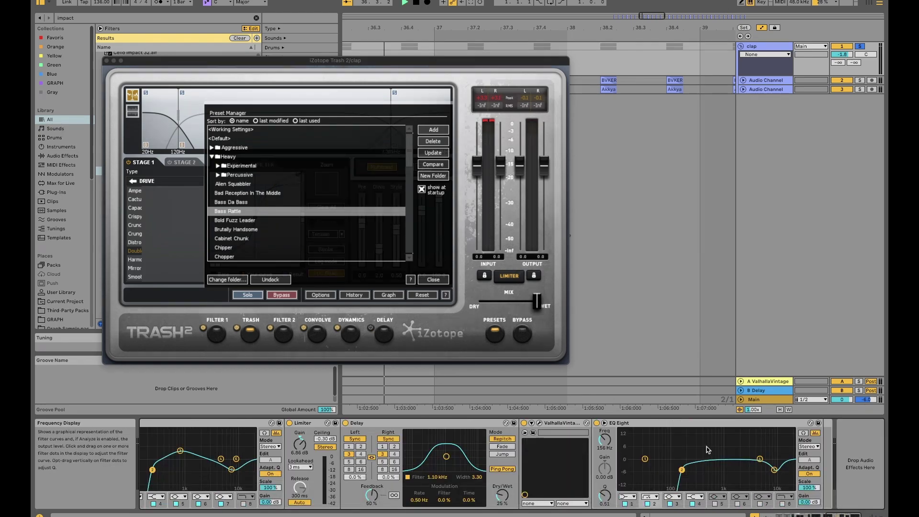
key(space)
click(603, 423)
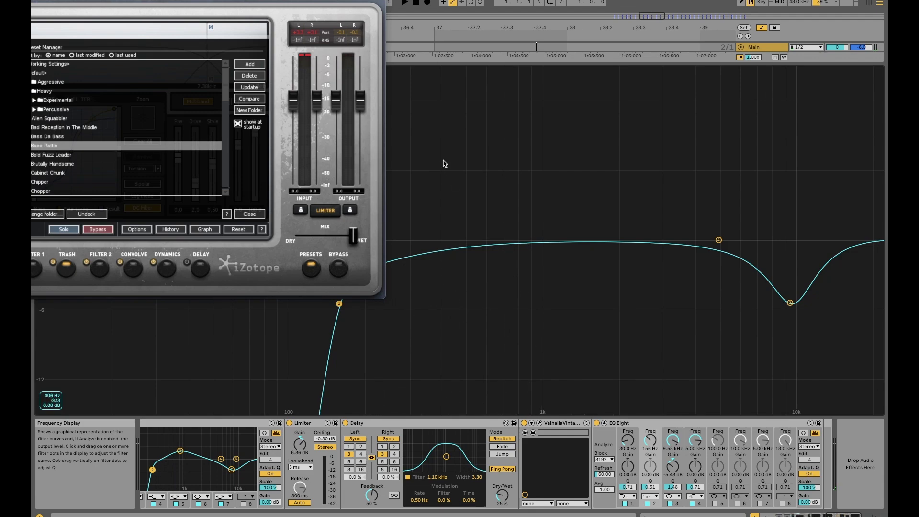
key(Escape)
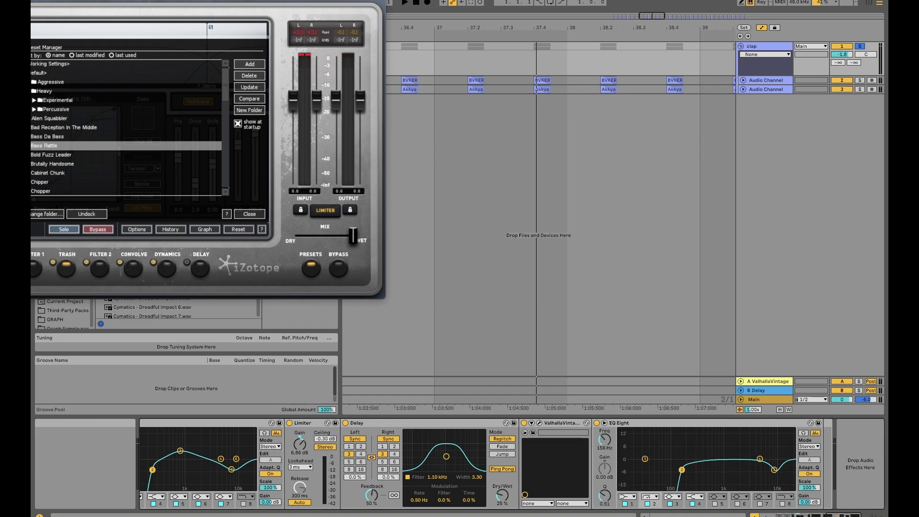
Step: Close the iZotope Trash 2 window and return to the first Amp of the clap chain
drag(228, 2, 517, 65)
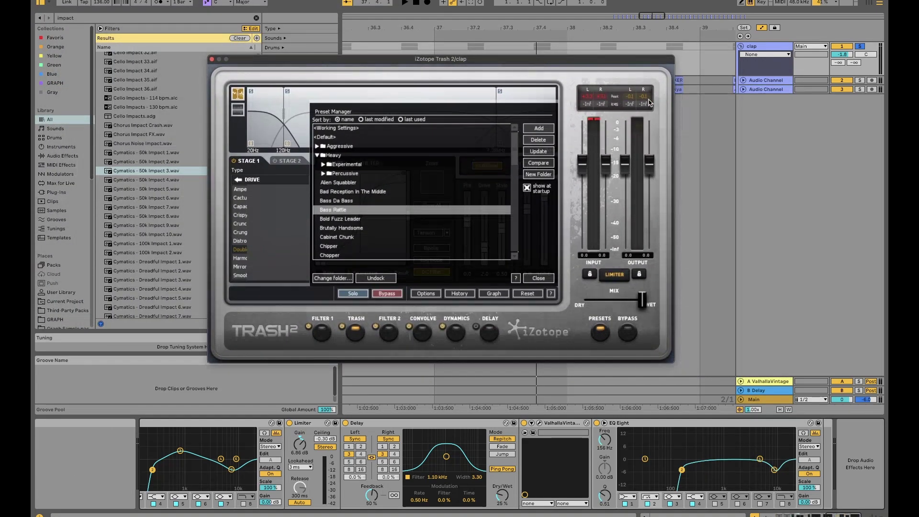
click(212, 60)
scroll(421, 437, up, 10)
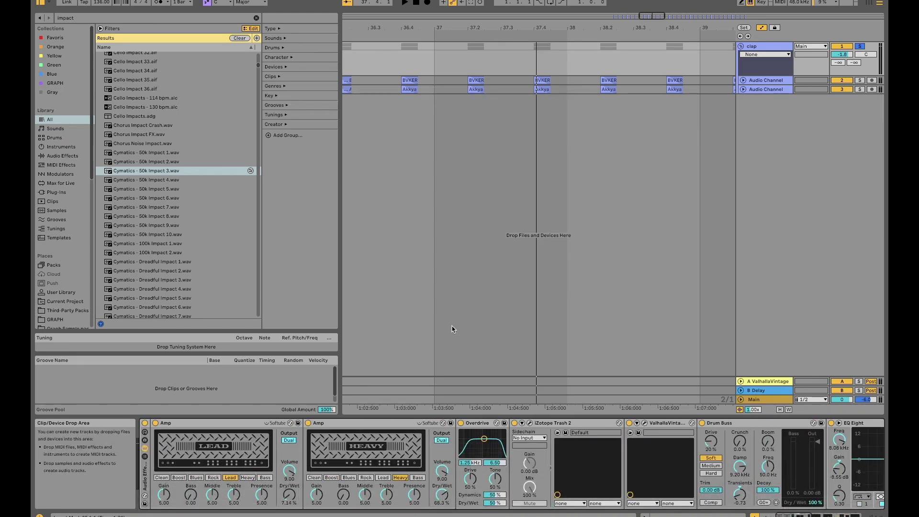
Step: Place the playback start at 33.2 and compare the devices on the clap's audio tracks with the clap group's effect rack
scroll(464, 137, down, 5)
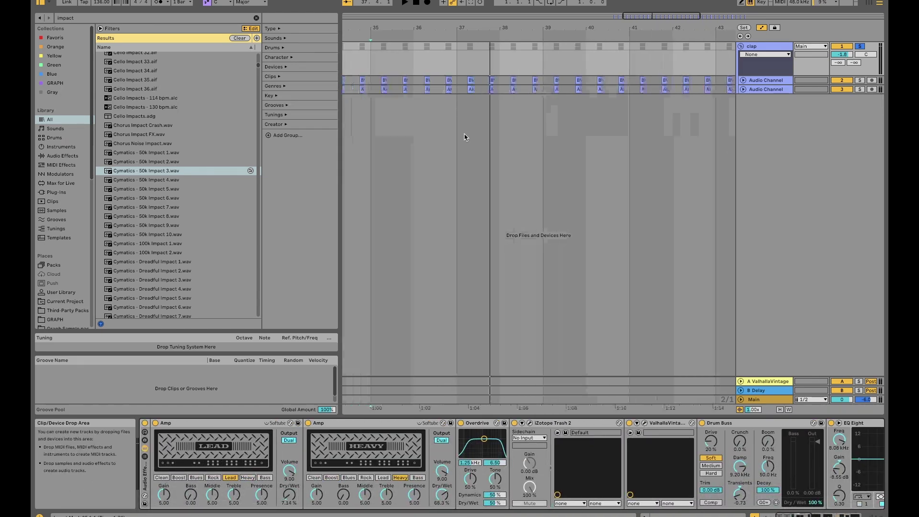
click(406, 110)
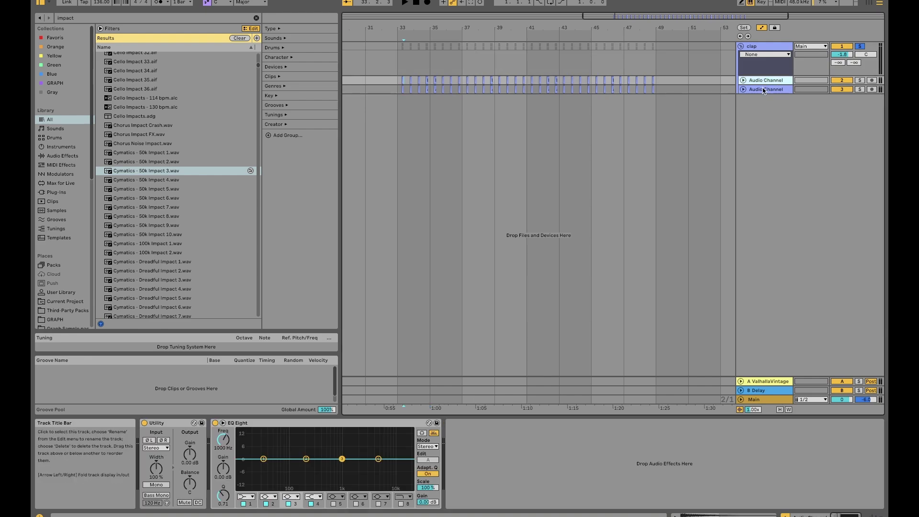
click(773, 65)
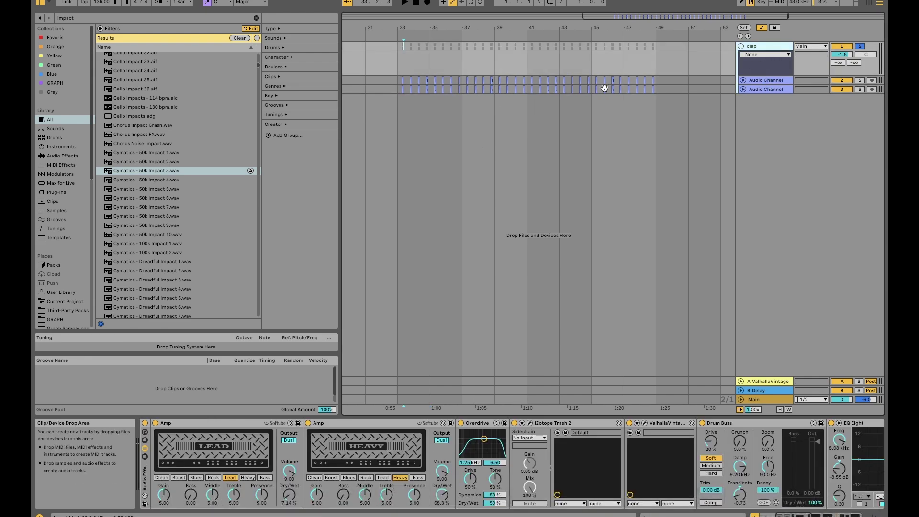
click(767, 89)
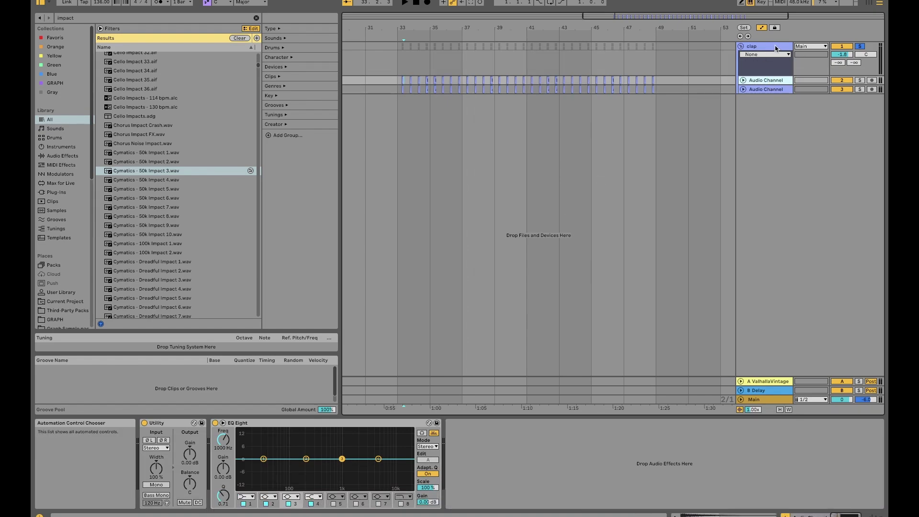
click(766, 67)
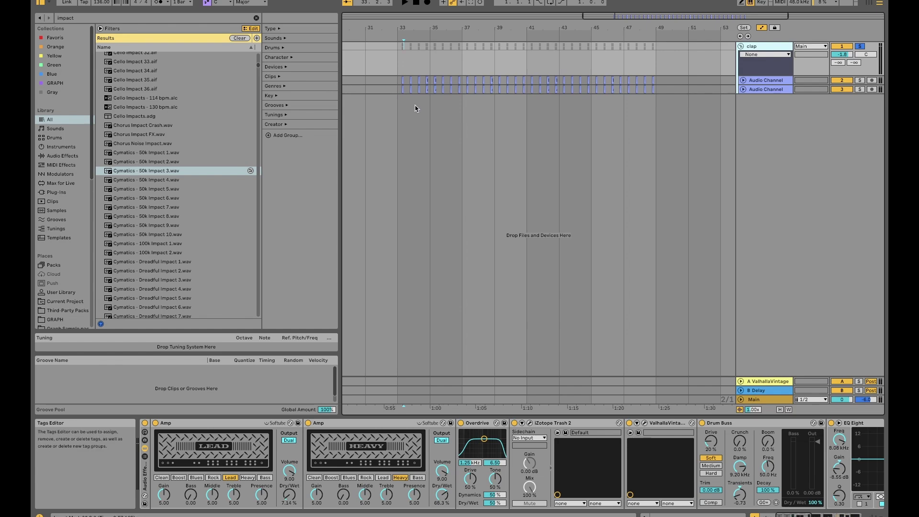
click(409, 90)
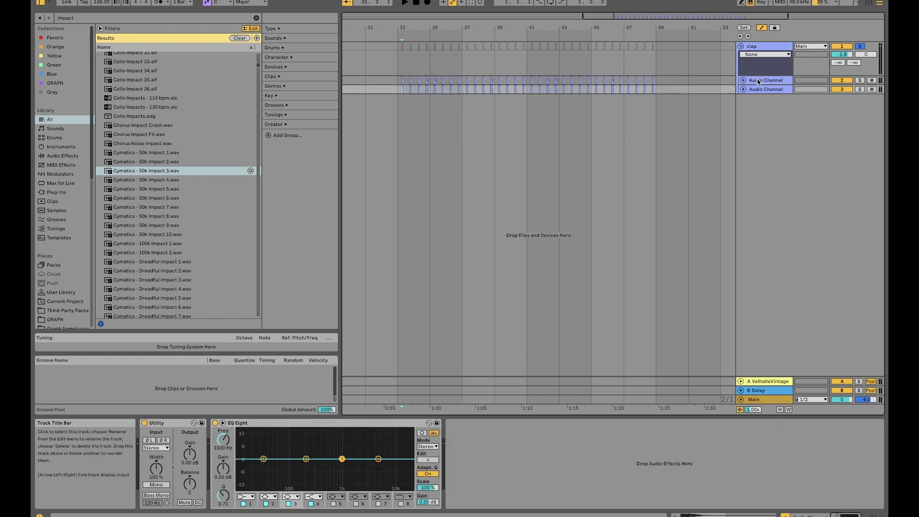
click(744, 79)
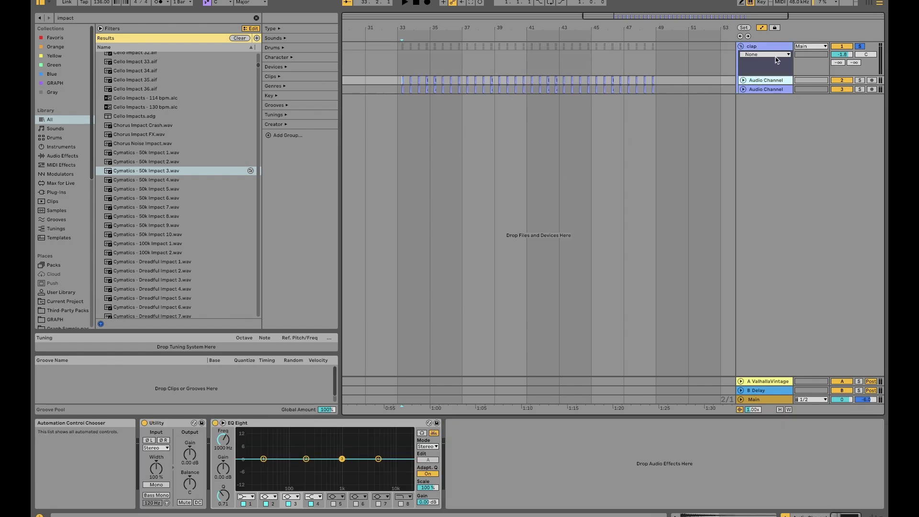
click(765, 48)
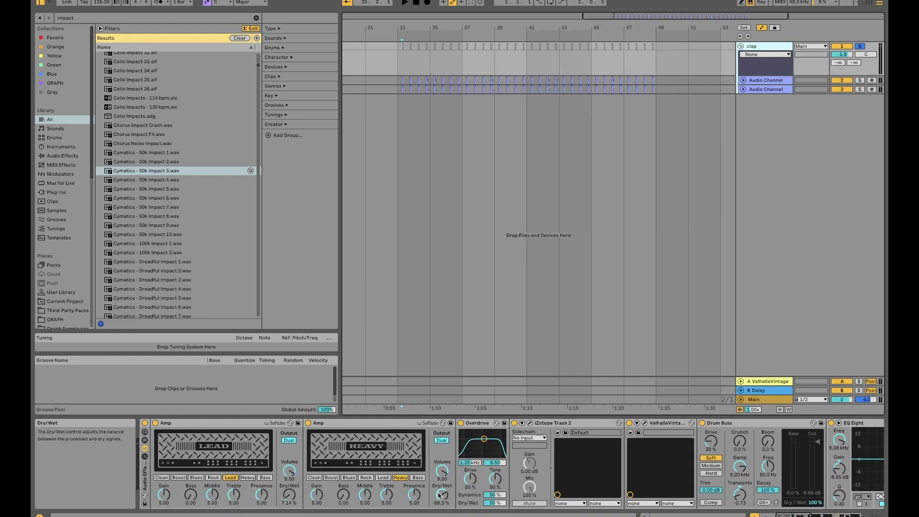
Step: While the clap plays, set the second Amp to Bass at 95.2 % dry/wet and narrow the Overdrive band to width 0.85 at 1.36 kHz
key(space)
scroll(439, 495, up, 5)
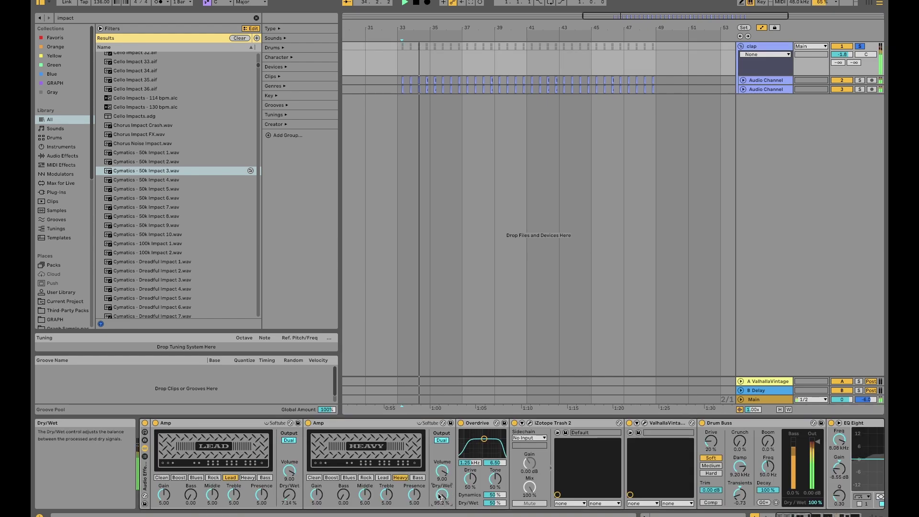
click(418, 477)
mouse_move(441, 495)
mouse_down()
mouse_move(442, 508)
mouse_move(441, 495)
mouse_up()
drag(484, 438, 497, 448)
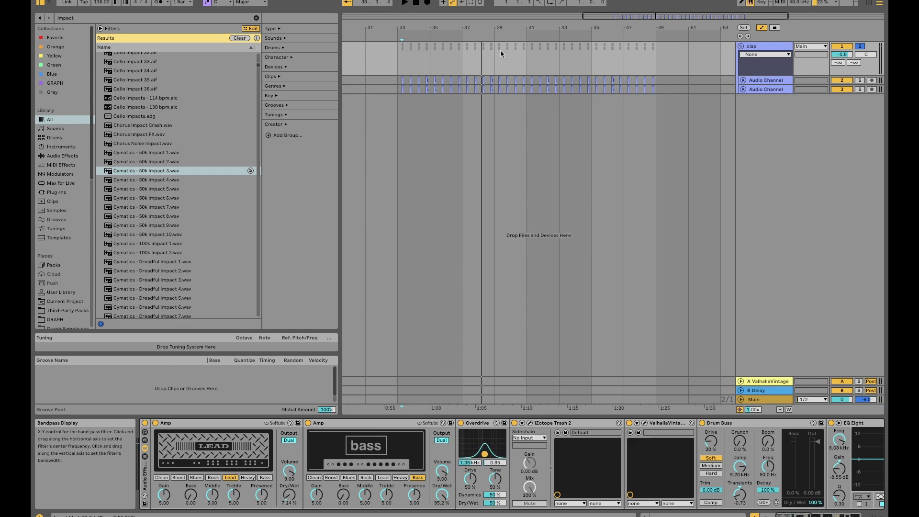
Step: Select the clips on both clap audio tracks, first across bars 33 to 49 and finally from bar 33 to 41
drag(402, 89, 656, 89)
click(393, 103)
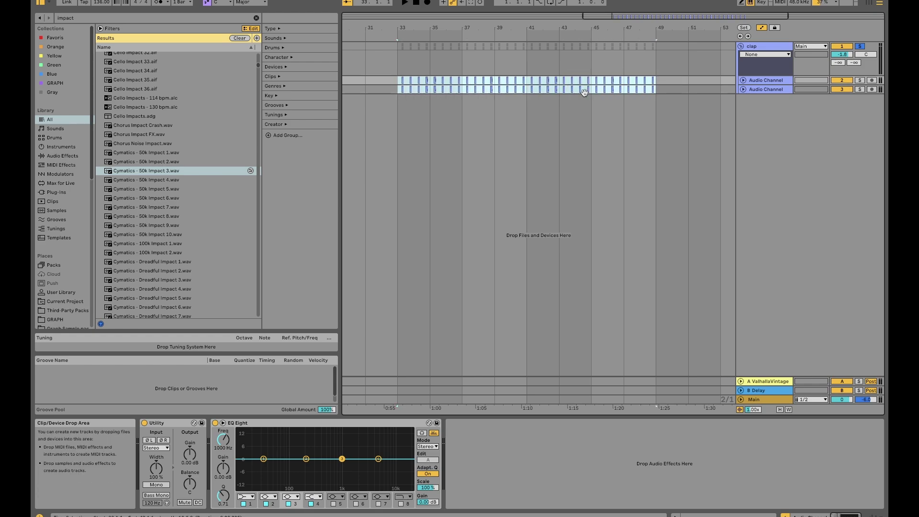
click(396, 91)
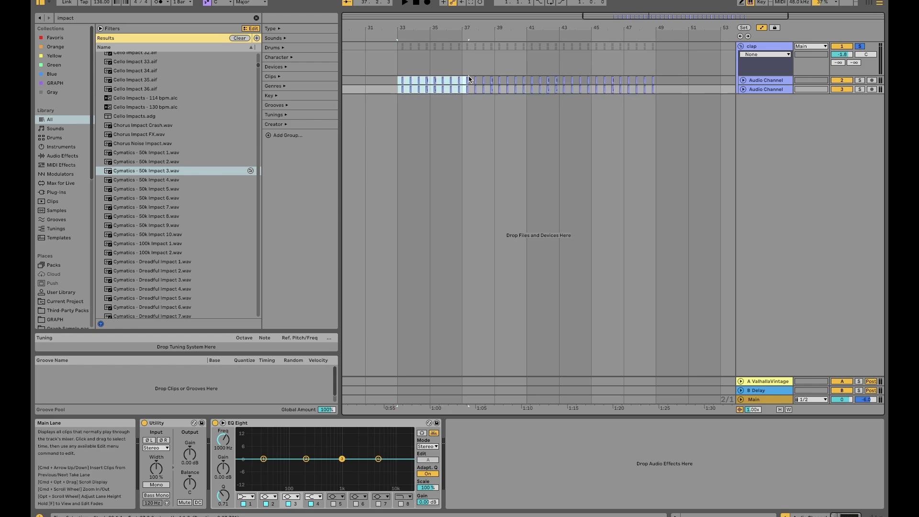
drag(524, 79, 513, 91)
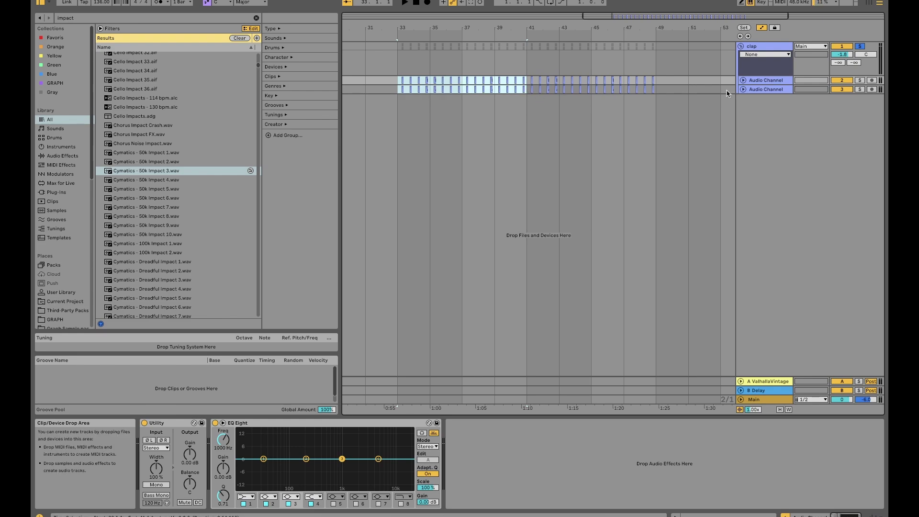
Step: Select the clap group again and review its effect chain from the Amps through Drum Buss and both EQ Eights to the Limiter
click(758, 82)
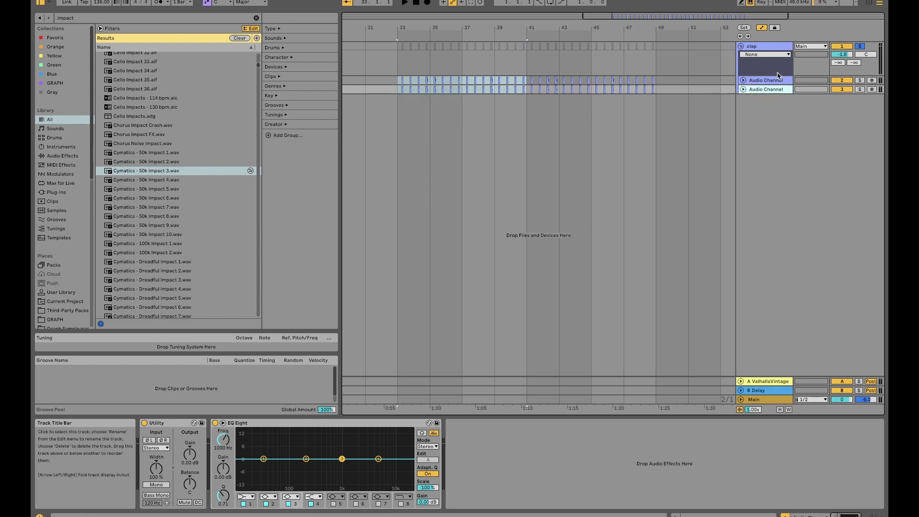
key(Up)
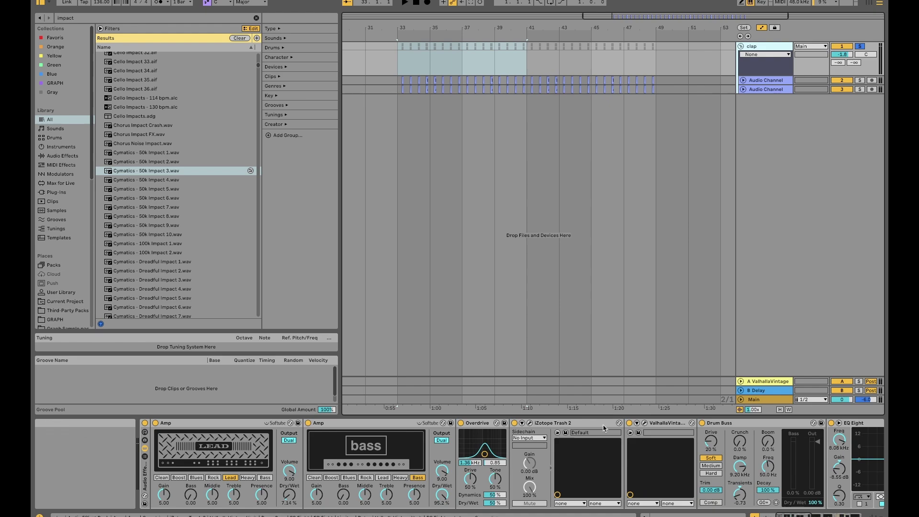
click(821, 511)
click(822, 511)
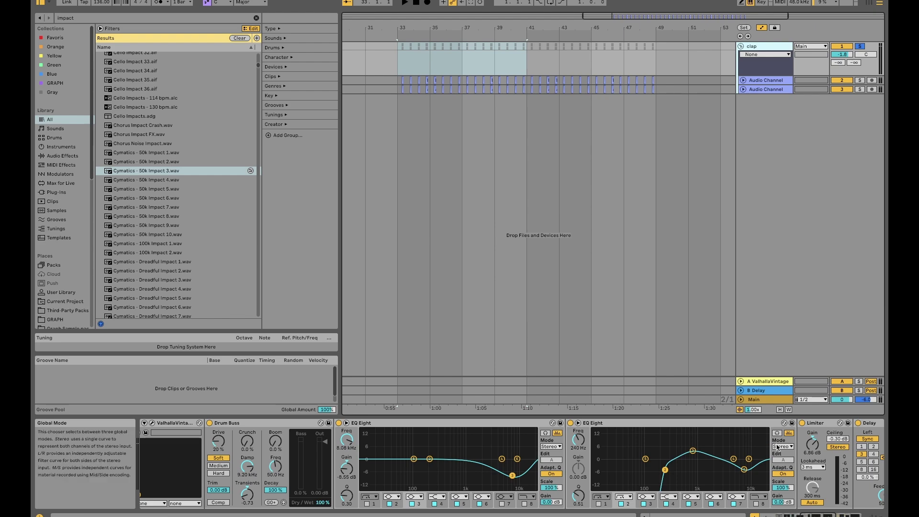
scroll(775, 448, right, 8)
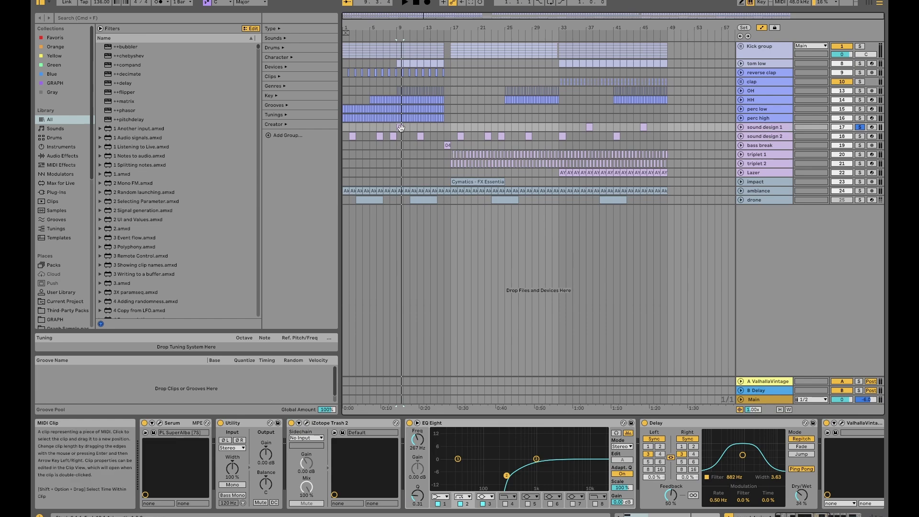
Step: Play the sound design 1 clip at bar 9, unfold its track and inspect the clip's MIDI notes
key(space)
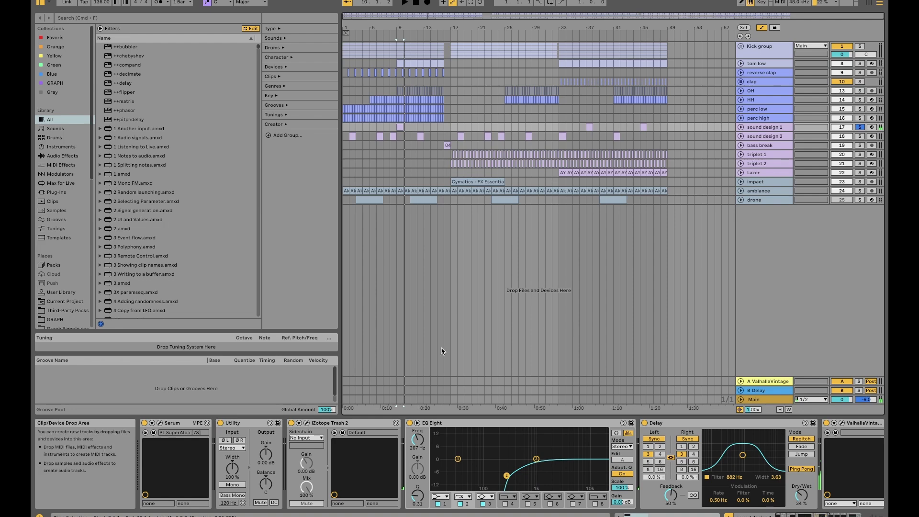
scroll(402, 126, up, 10)
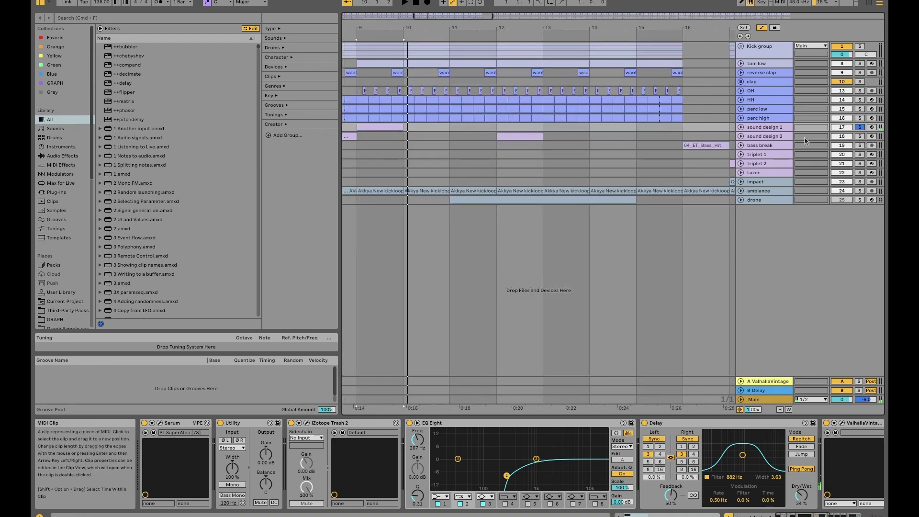
click(740, 128)
scroll(445, 147, left, 3)
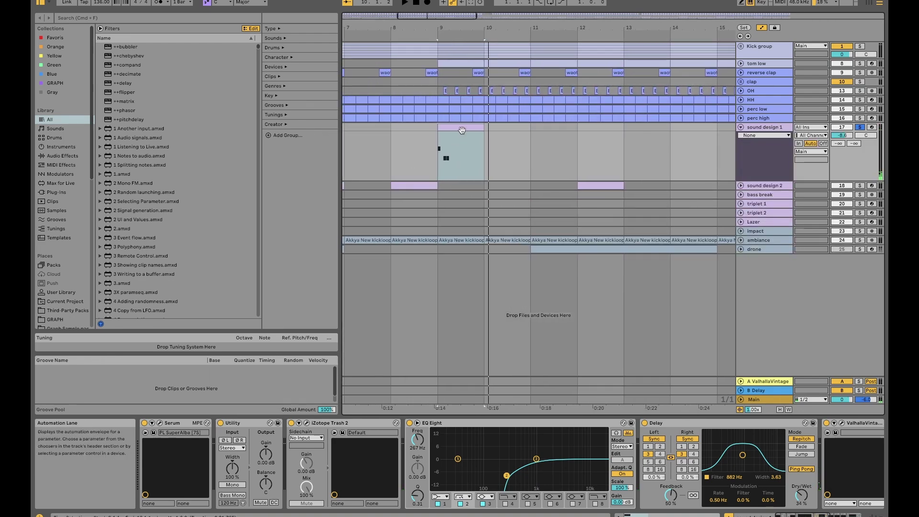
double_click(462, 131)
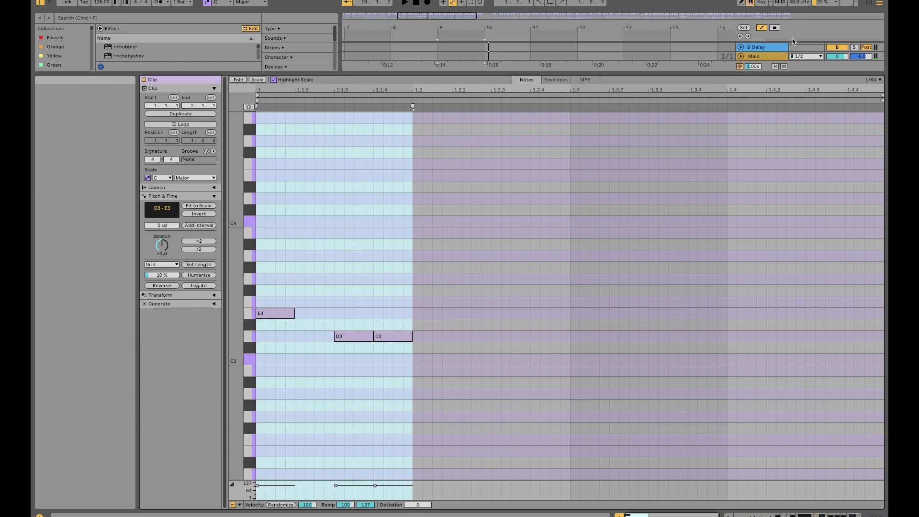
click(772, 58)
double_click(777, 56)
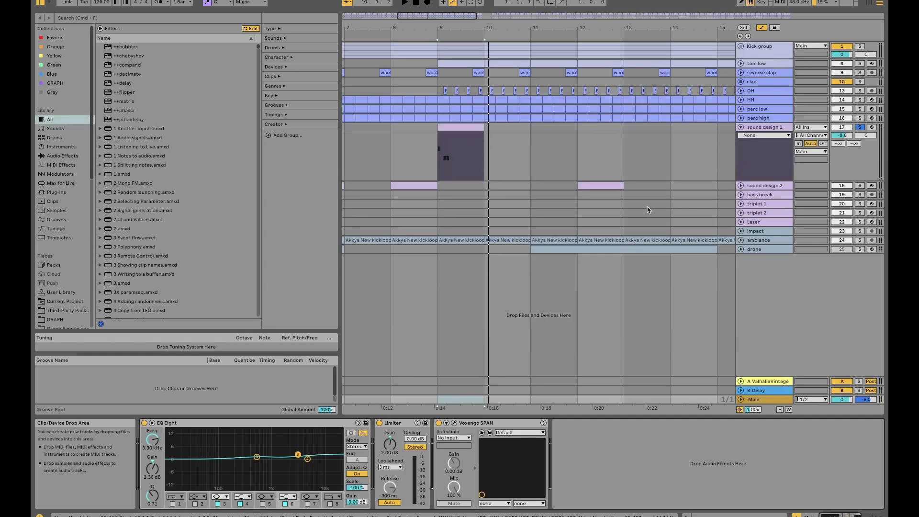
Step: Select the sound design 1 track and bring up its Serum instrument window clear of the device chain
click(773, 127)
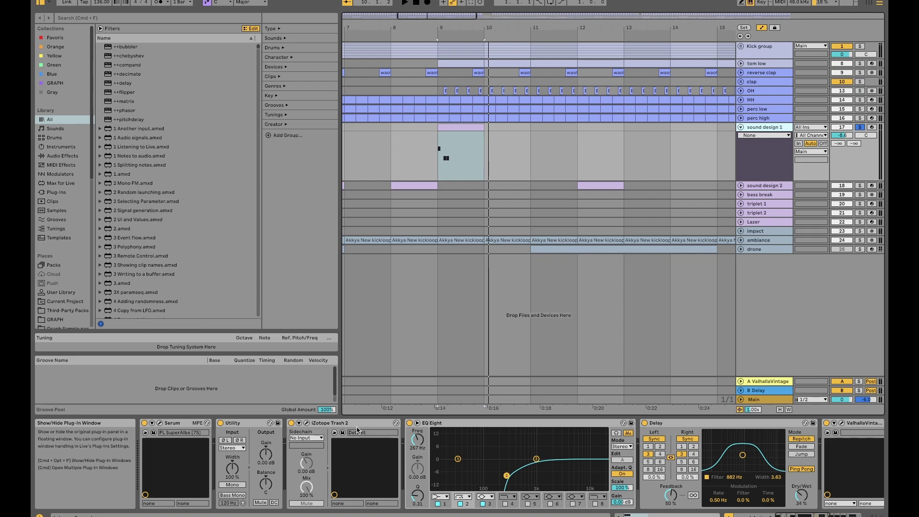
key(super+alt+p)
drag(373, 67, 401, 30)
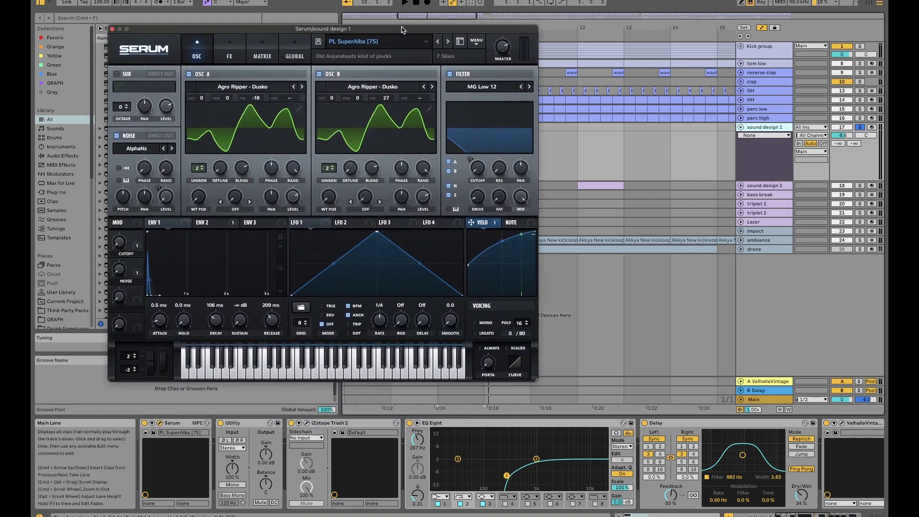
Step: Group the sound design 1 effects from iZotope Trash 2 through Auto Filter into one rack and play the clip
click(291, 424)
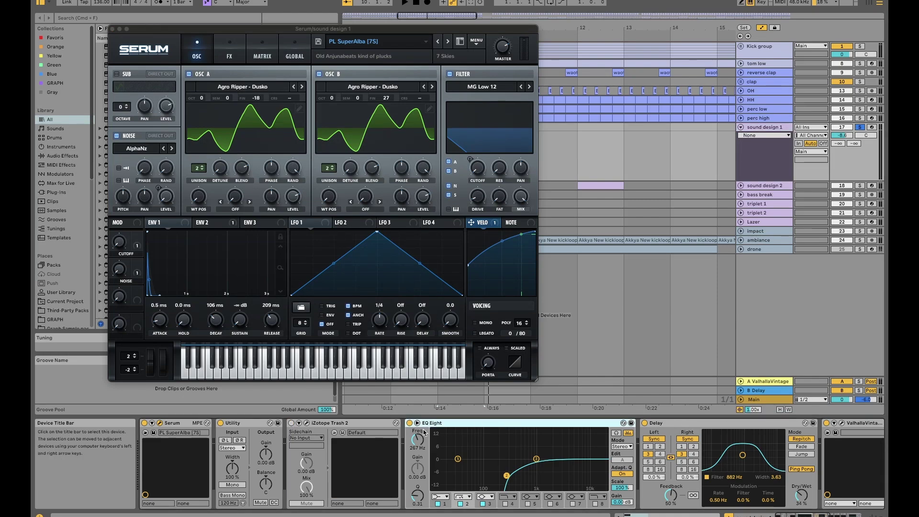
scroll(696, 428, right, 10)
click(718, 424)
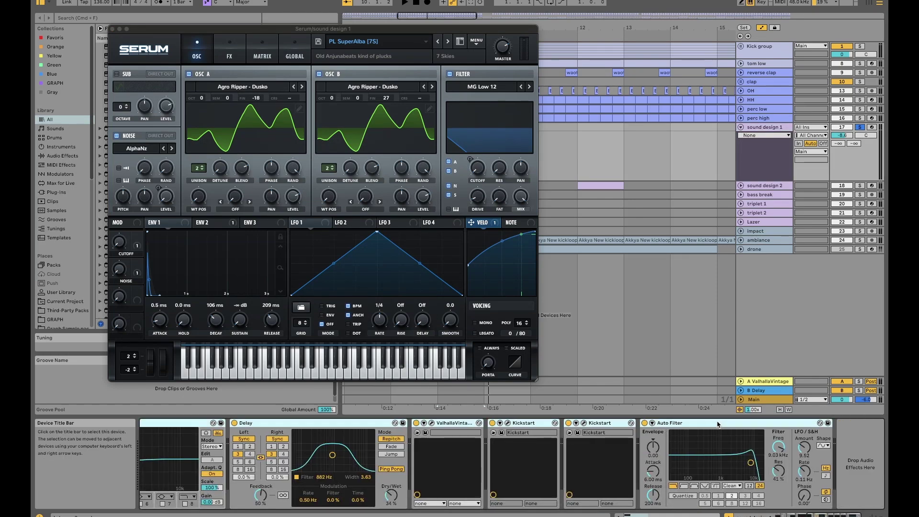
scroll(408, 436, left, 10)
key(space)
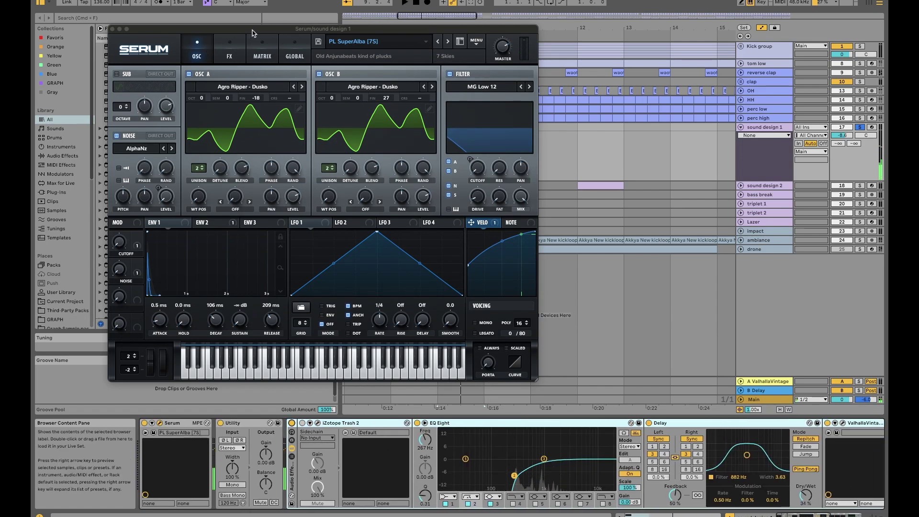
Step: Review Serum's oscillator settings and its FX page with Chorus, Delay and EQ, returning to the oscillators
drag(255, 32, 353, 66)
click(463, 128)
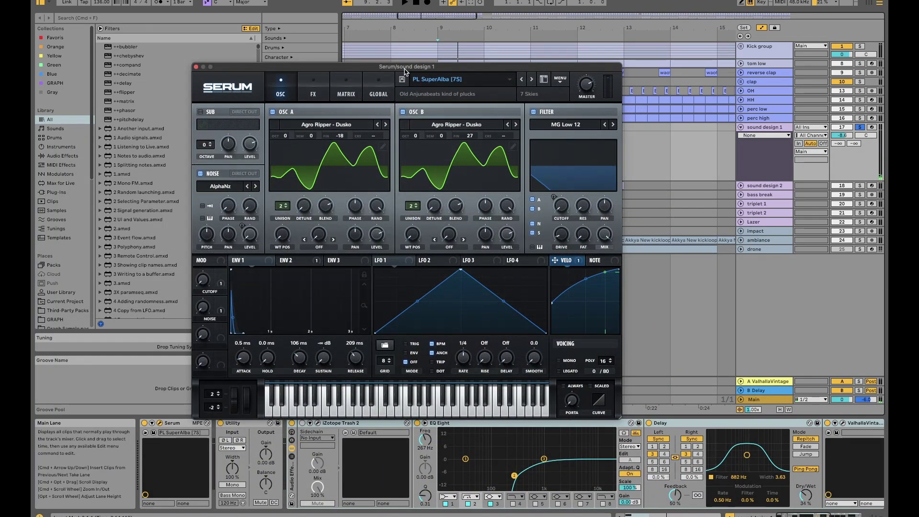
drag(412, 69, 416, 63)
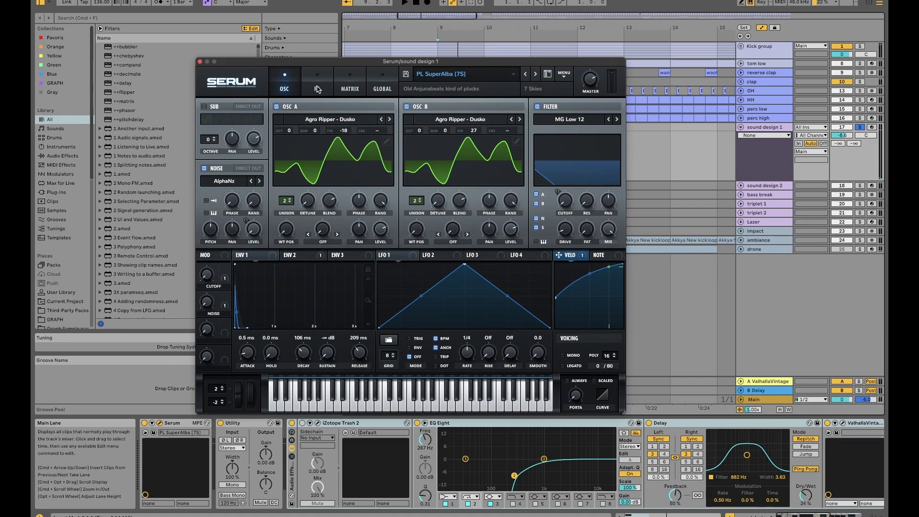
click(317, 89)
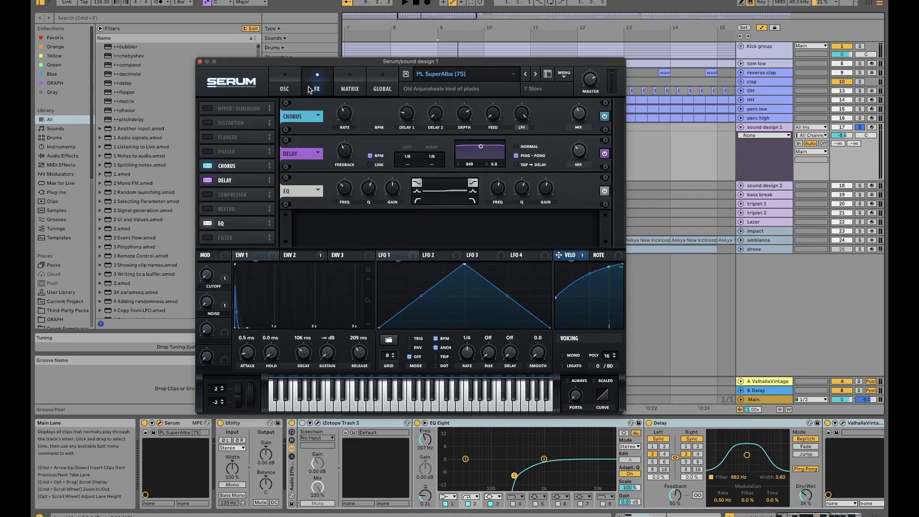
click(284, 88)
drag(364, 61, 298, 21)
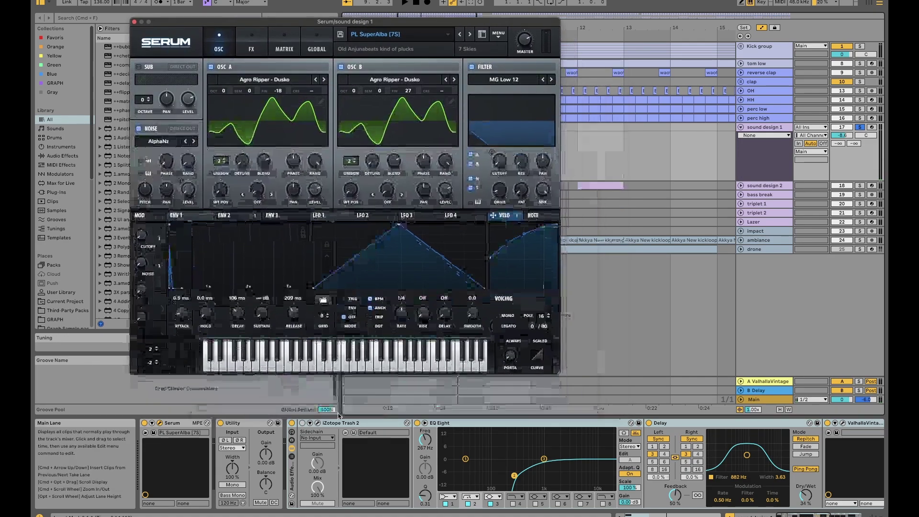
Step: Switch off EQ Eight and Delay, group the Valhalla reverb with both Kickstarts into a nested rack, and start playback
click(412, 431)
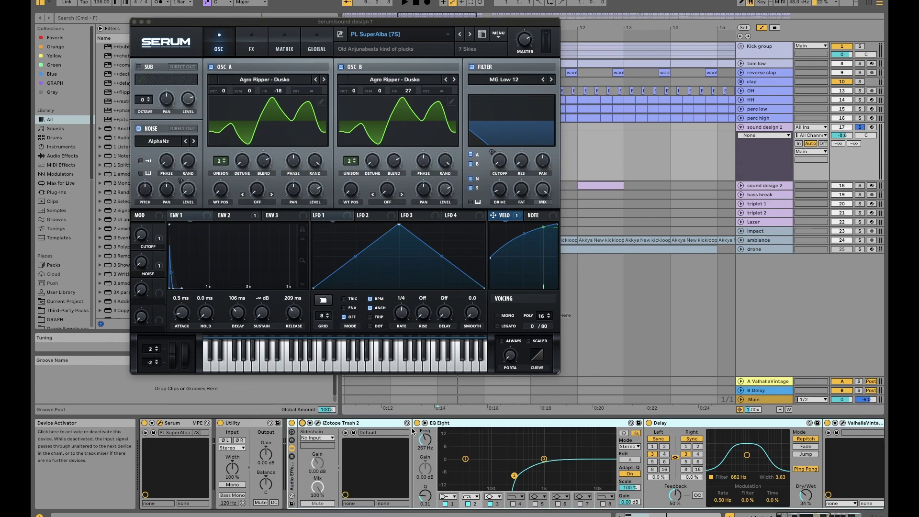
click(418, 423)
click(649, 423)
scroll(696, 431, right, 5)
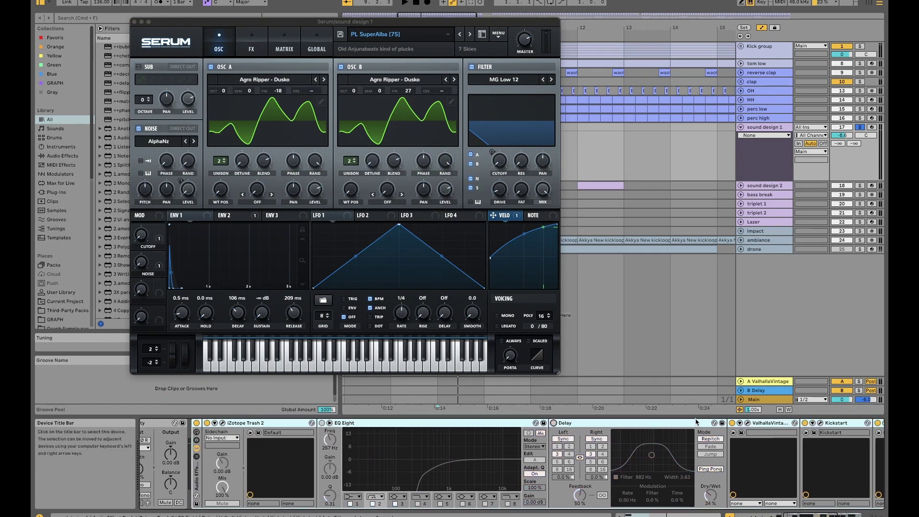
scroll(696, 431, right, 8)
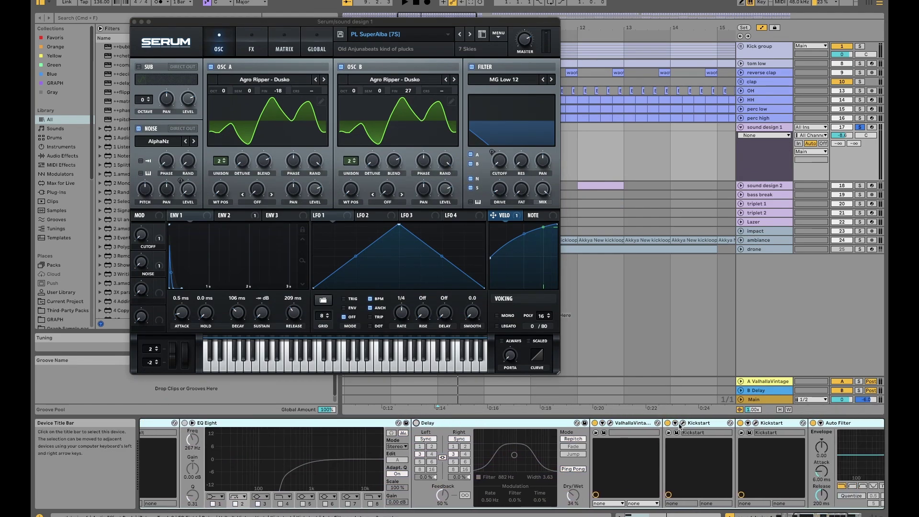
shift+click(766, 425)
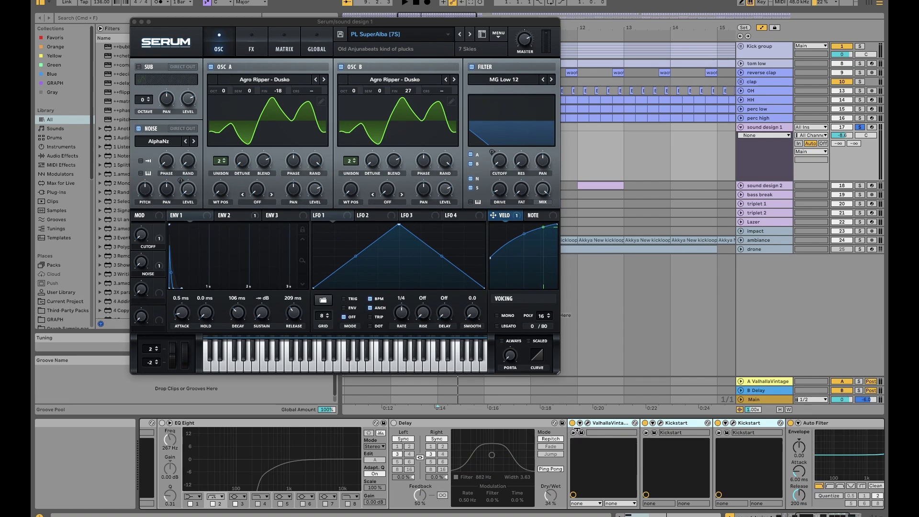
key(ctrl+g)
scroll(544, 456, left, 13)
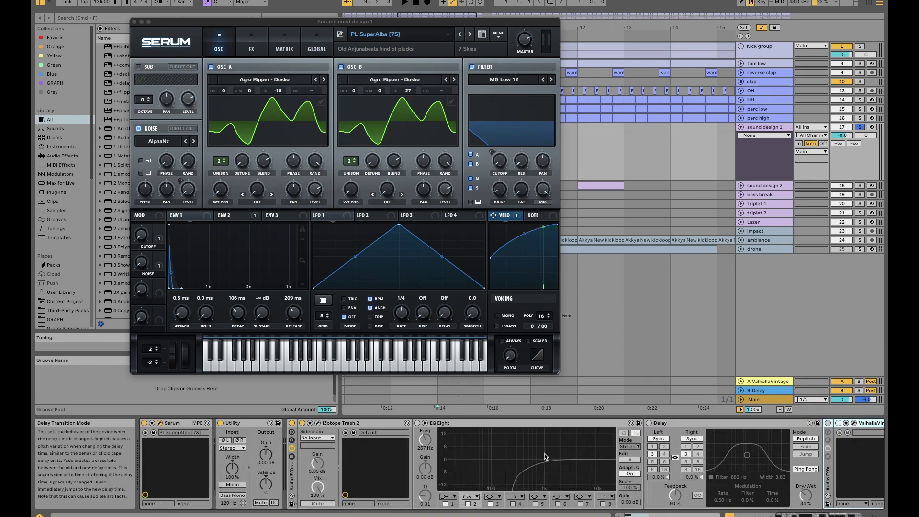
key(space)
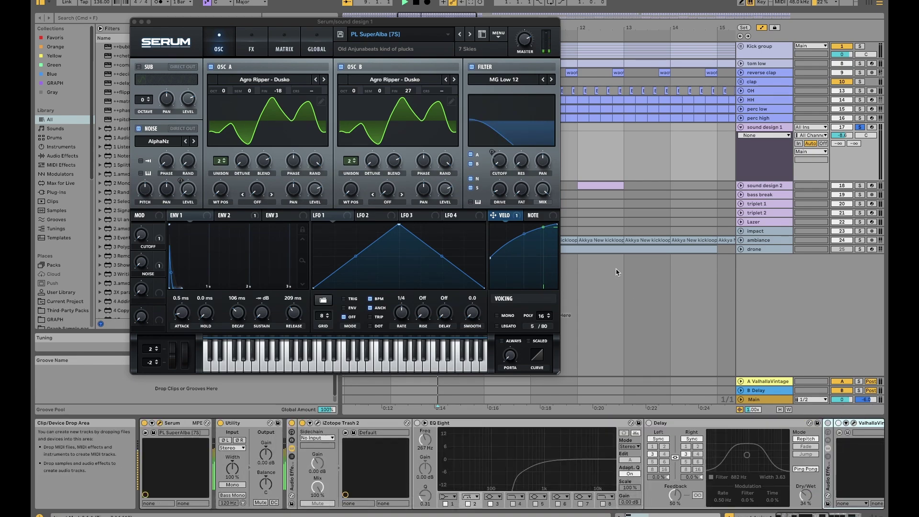
Step: Open the iZotope Trash 2 window and re-enable EQ Eight, Delay and Auto Filter one after another, playing the clip
click(318, 424)
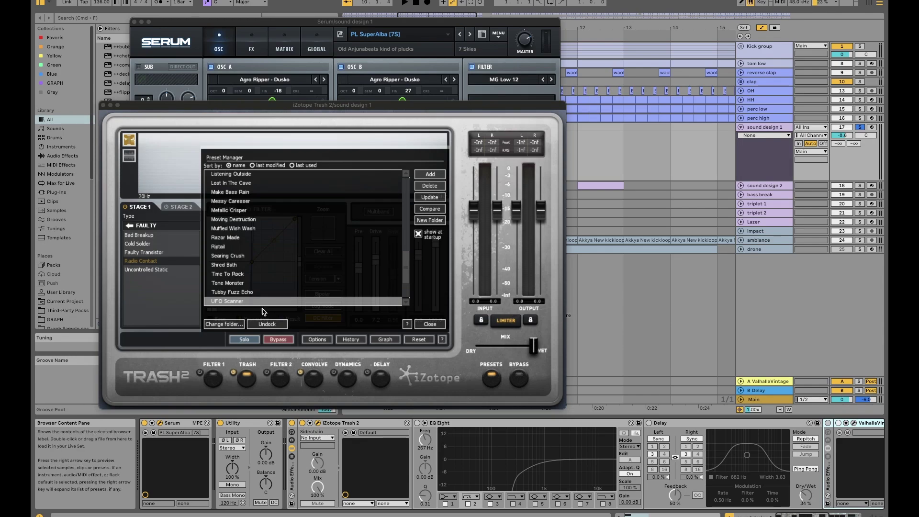
click(627, 424)
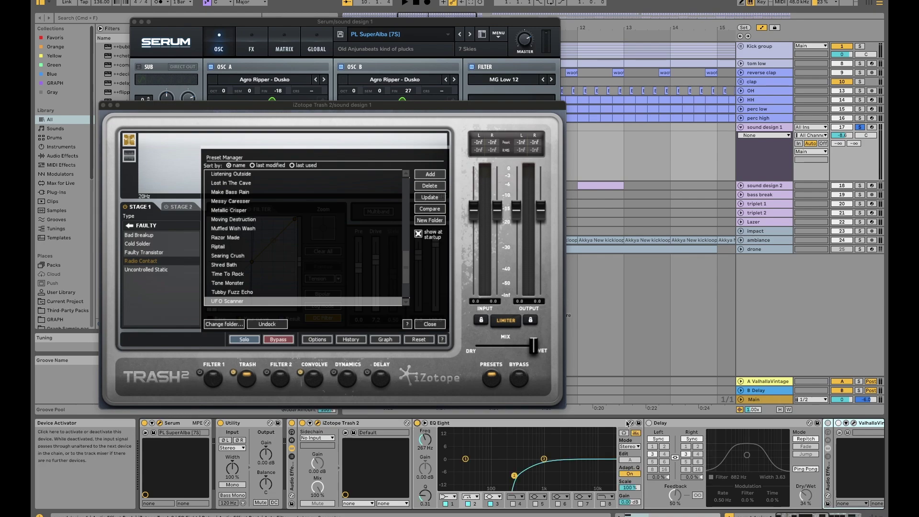
click(736, 425)
scroll(736, 425, right, 3)
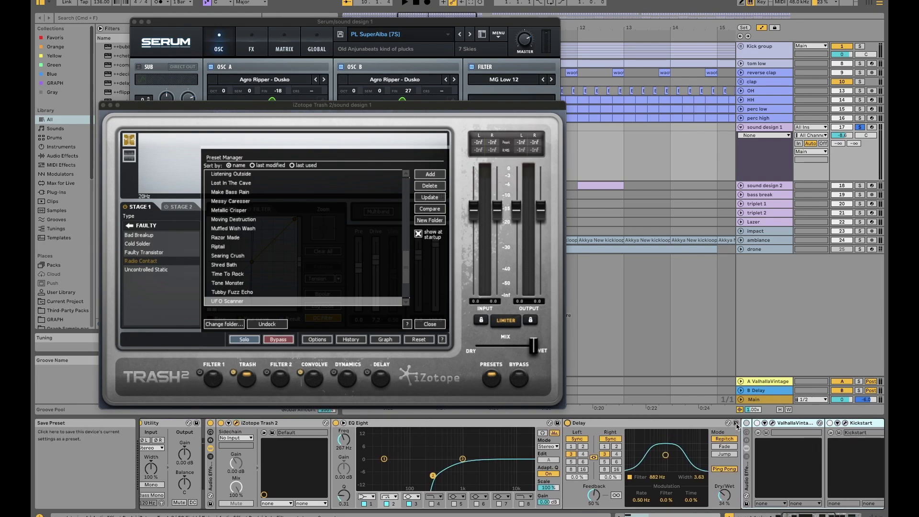
key(space)
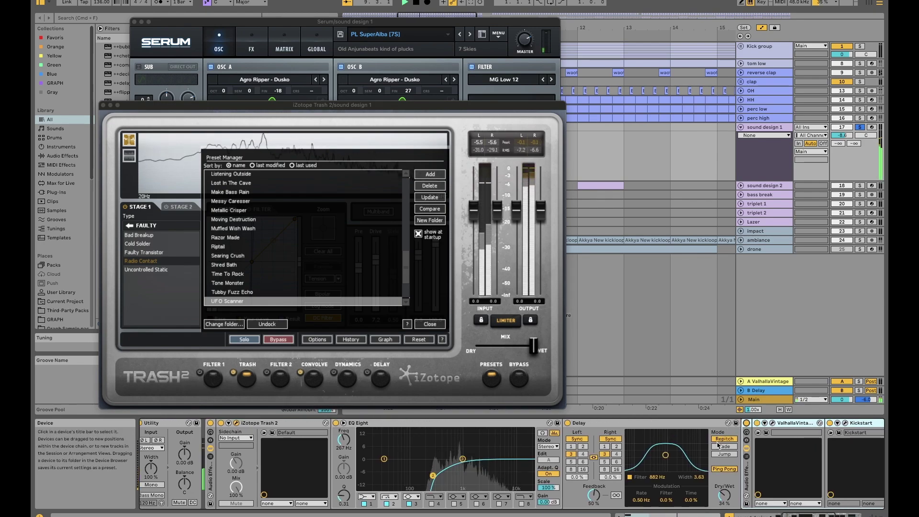
scroll(718, 446, right, 10)
click(634, 424)
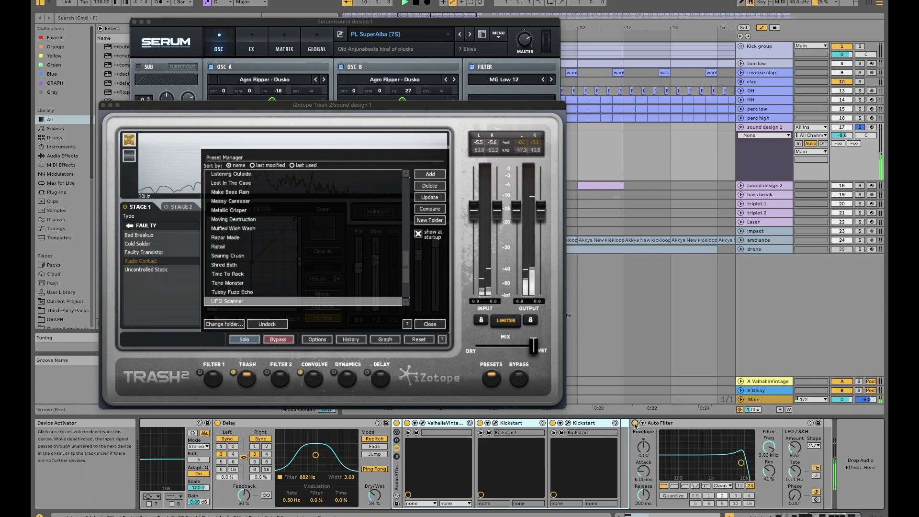
Step: Audition the Trash 2 presets Uplift Definition, Warm Bottom and Wrecking Space during playback, and return to UFO Scanner
scroll(601, 438, left, 12)
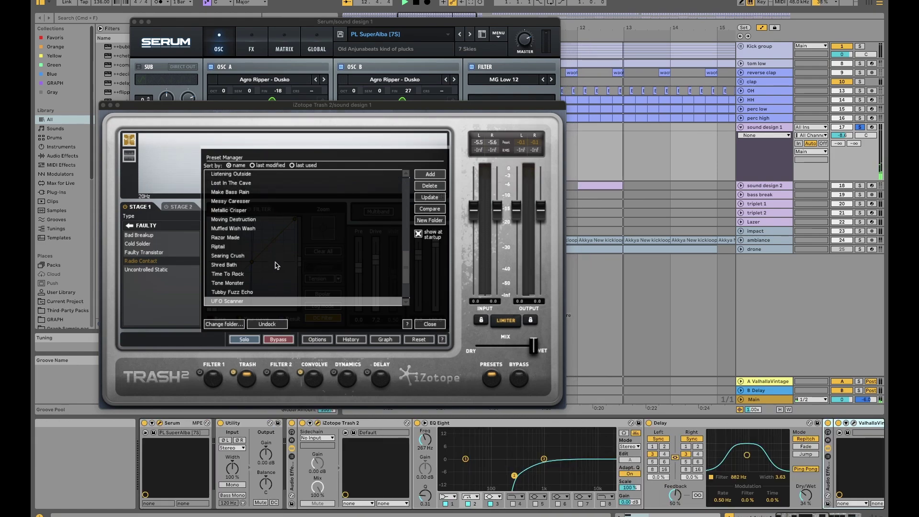
scroll(276, 265, down, 2)
click(255, 256)
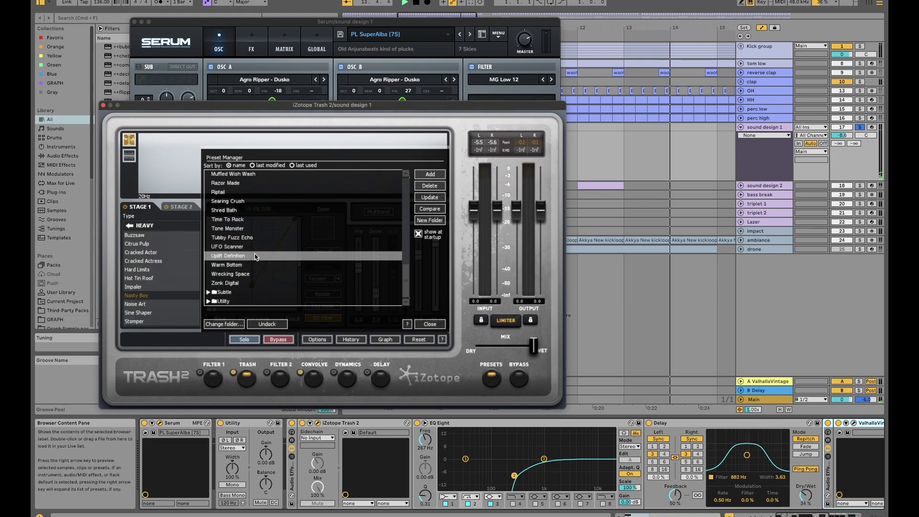
key(space)
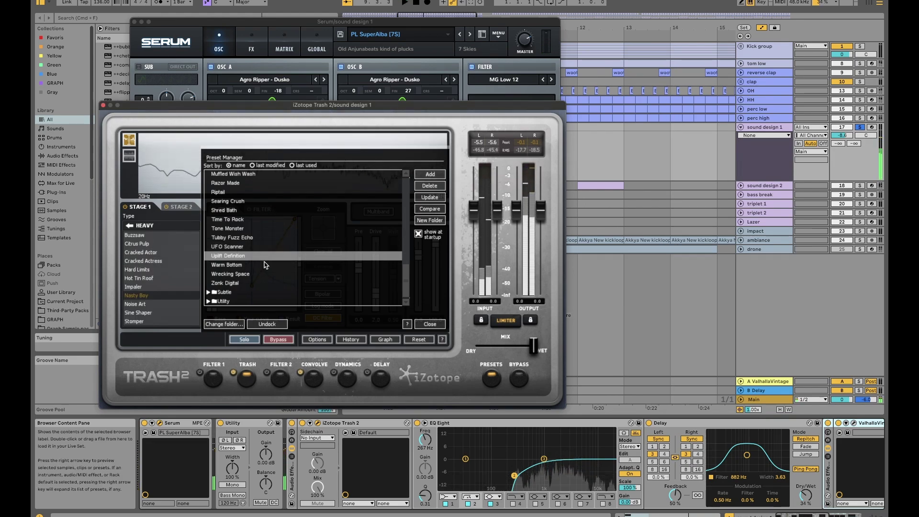
click(264, 265)
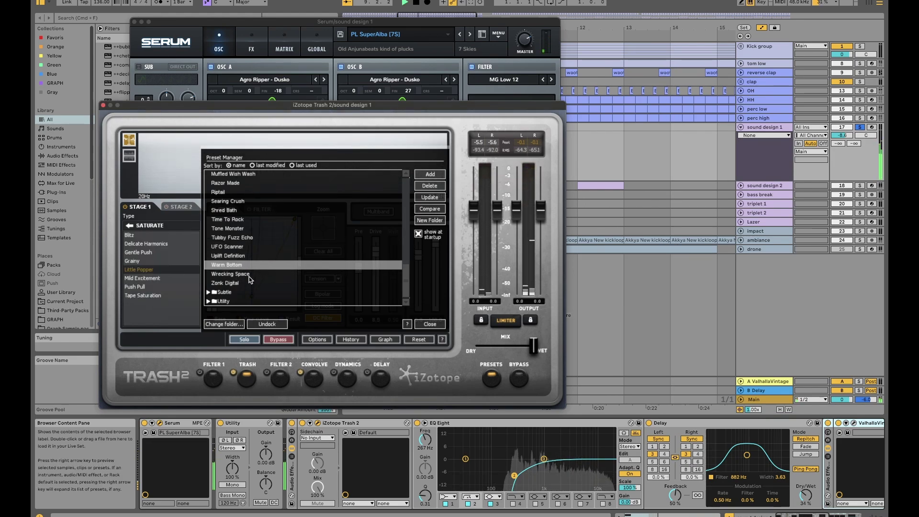
click(249, 276)
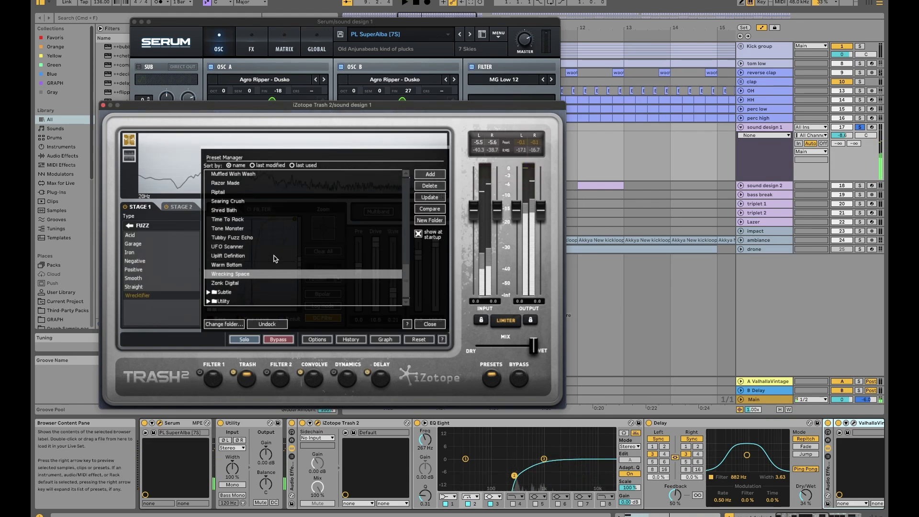
click(238, 247)
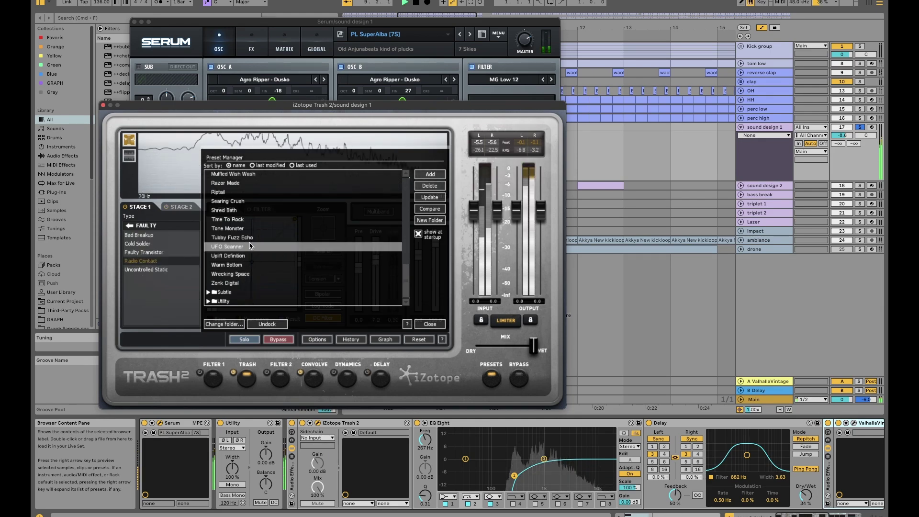
Step: Close the Trash 2 and Serum windows and fold the sound design 1 track
click(102, 105)
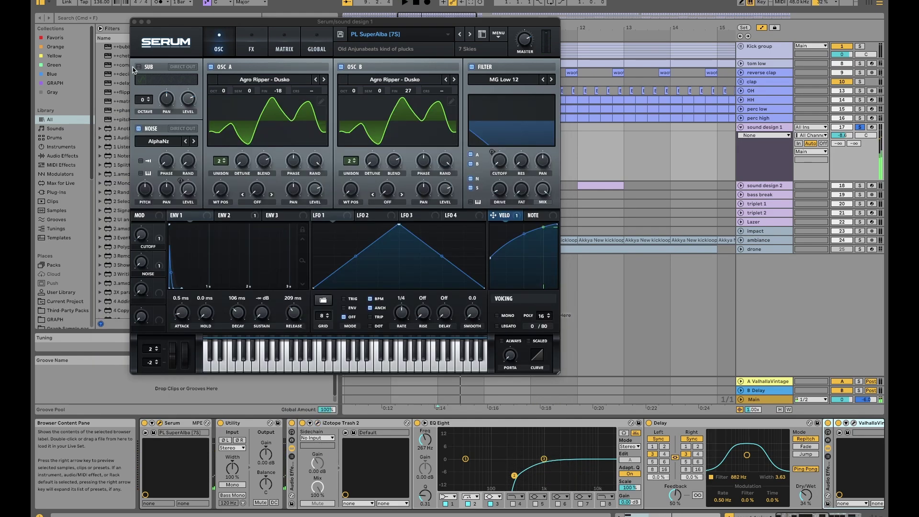
click(135, 23)
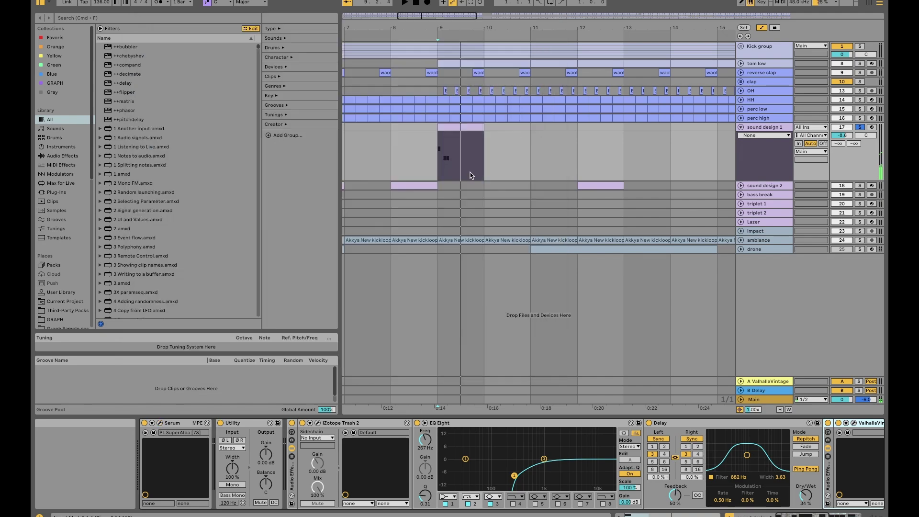
click(741, 126)
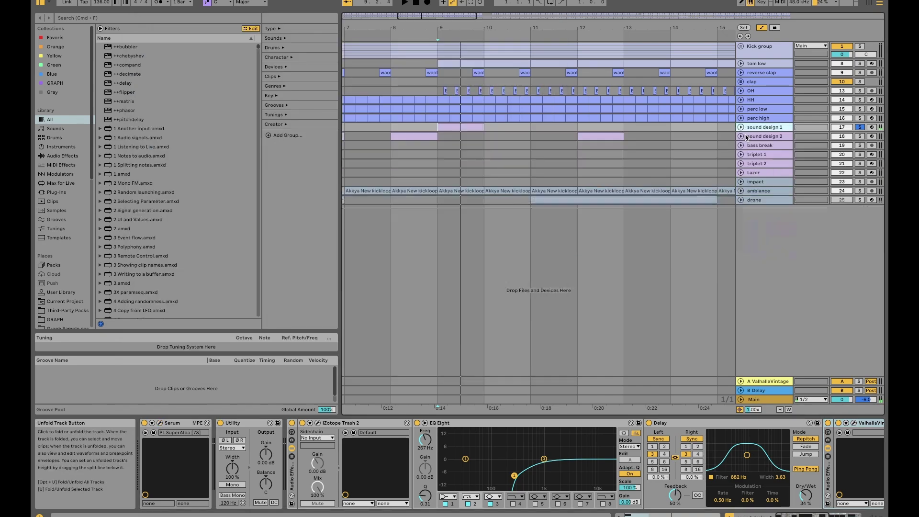
Step: Unfold the sound design 2 track, inspect the note in its bar 8 clip, and return to the arrangement around bar 6
click(740, 136)
click(618, 144)
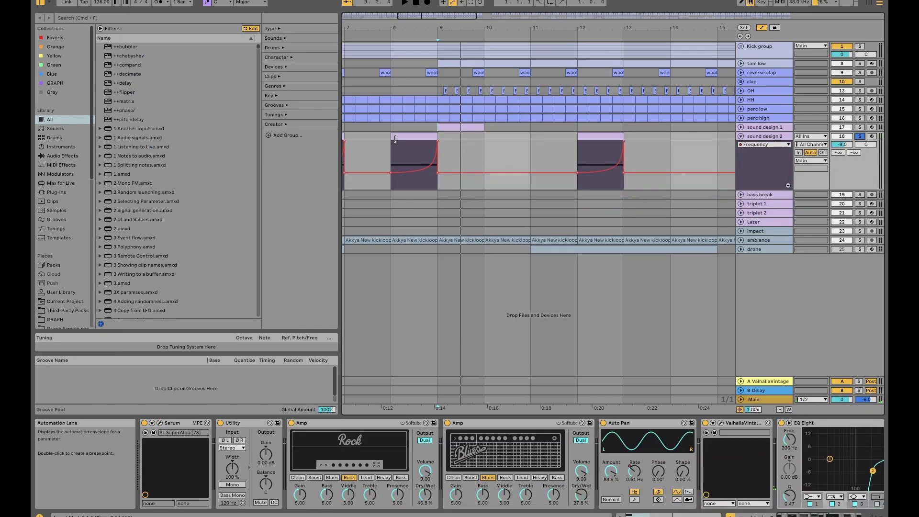
click(409, 137)
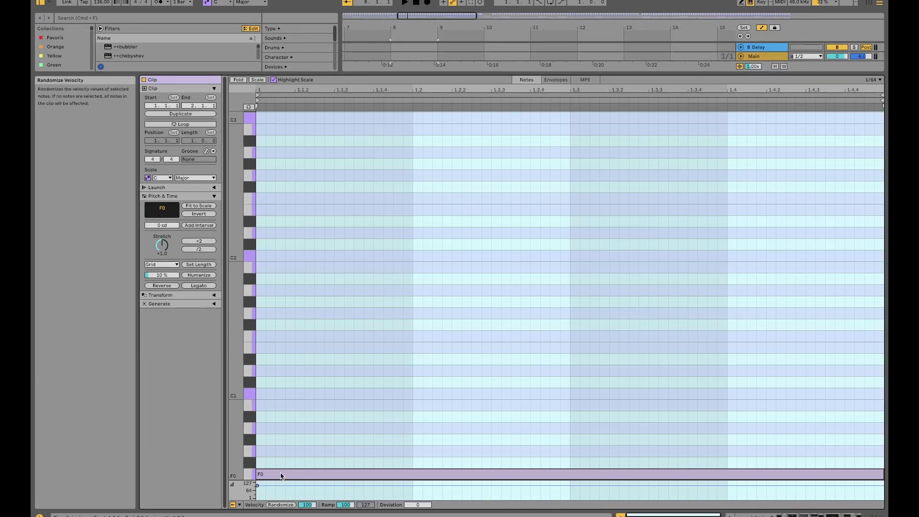
scroll(279, 404, down, 3)
drag(286, 385, 278, 414)
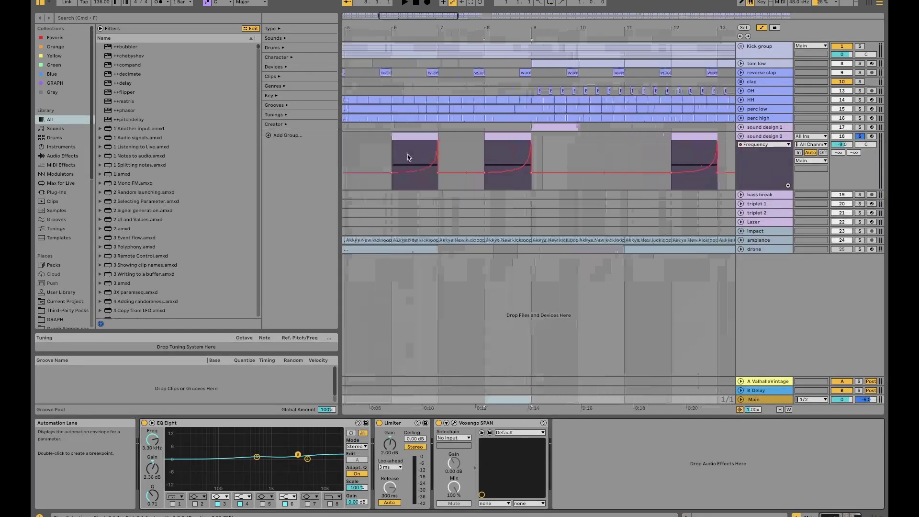
scroll(408, 157, left, 1)
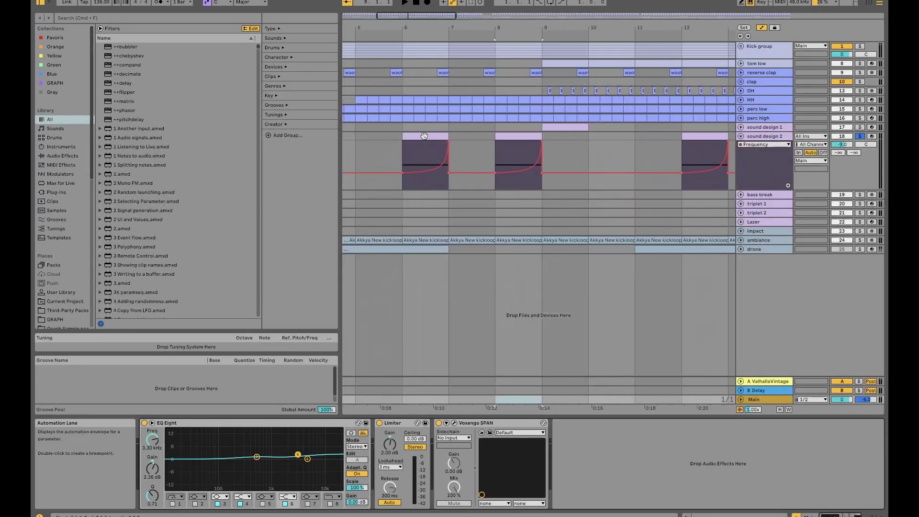
Step: Play the bar 6 clip of sound design 2, group its effects from the first Amp through Kickstart into a rack, and switch the rack off
click(423, 136)
key(space)
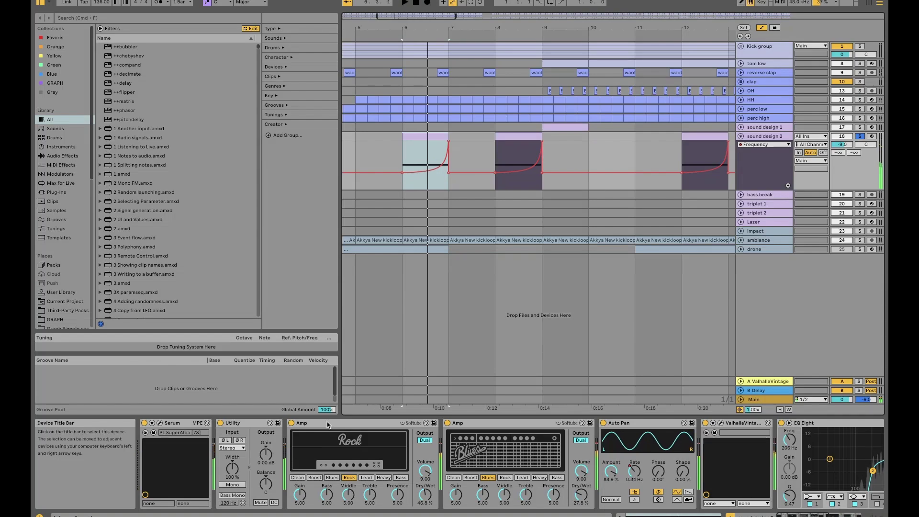
scroll(574, 460, right, 10)
click(797, 422)
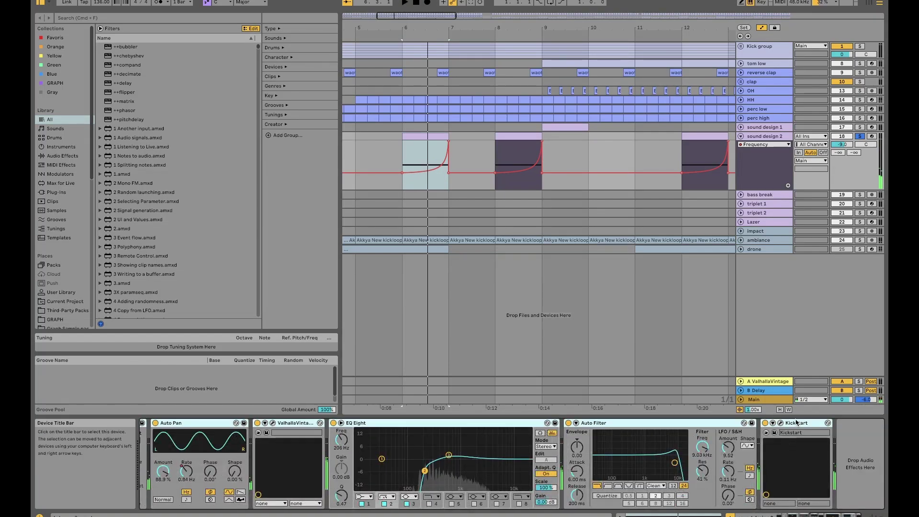
scroll(484, 444, left, 10)
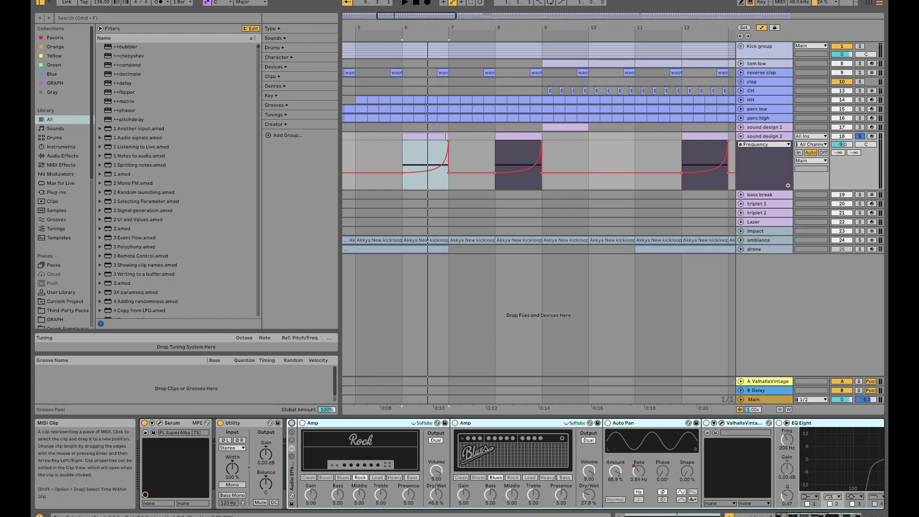
Step: Open the bar 6 clip in the note editor, listen to it without the effects, and close the editor
double_click(425, 139)
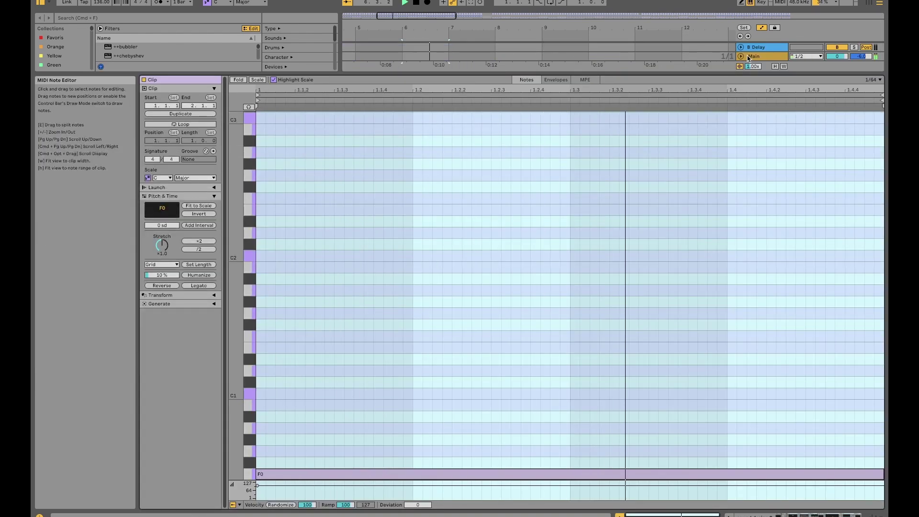
key(space)
double_click(768, 57)
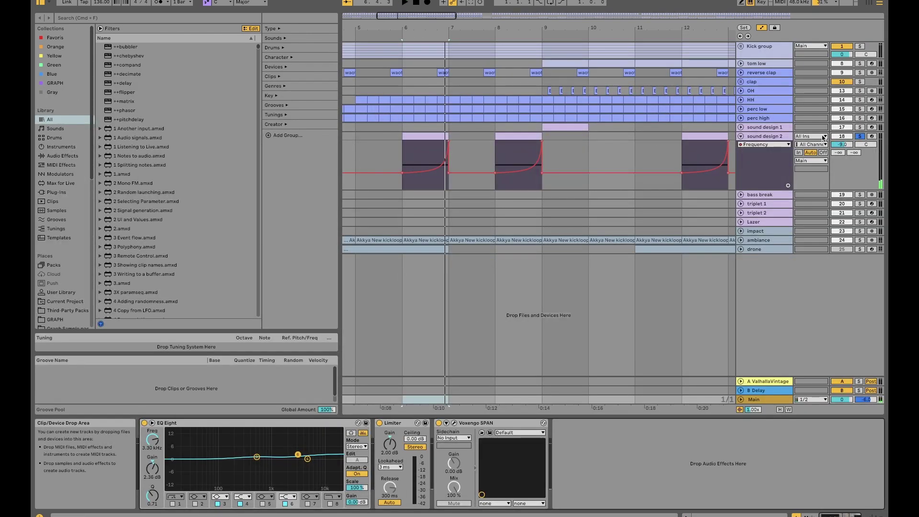
Step: Open the Serum window of sound design 2, review its oscillators and FX page, and close the window
click(766, 167)
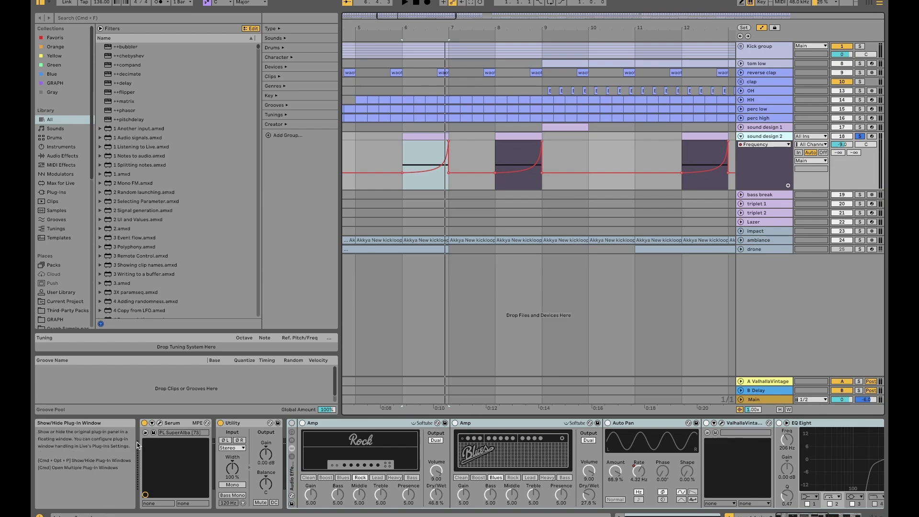
click(153, 432)
drag(374, 76, 411, 66)
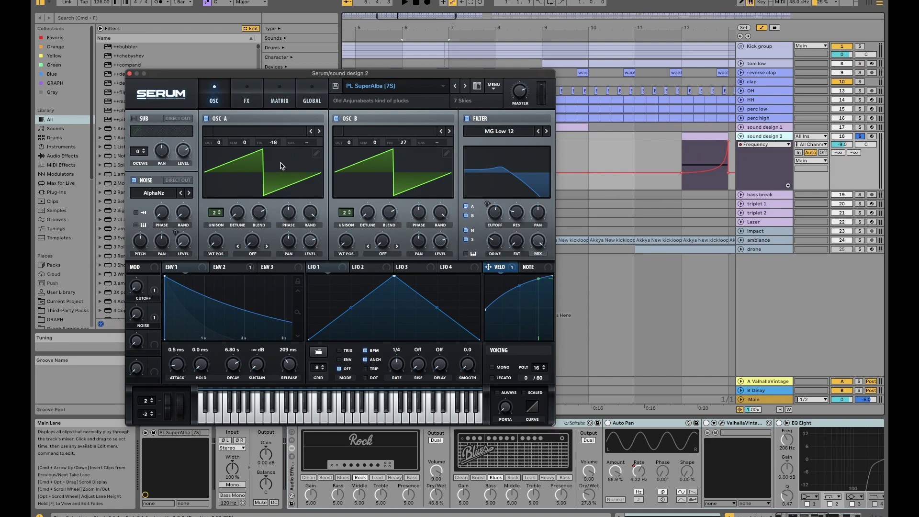
click(248, 99)
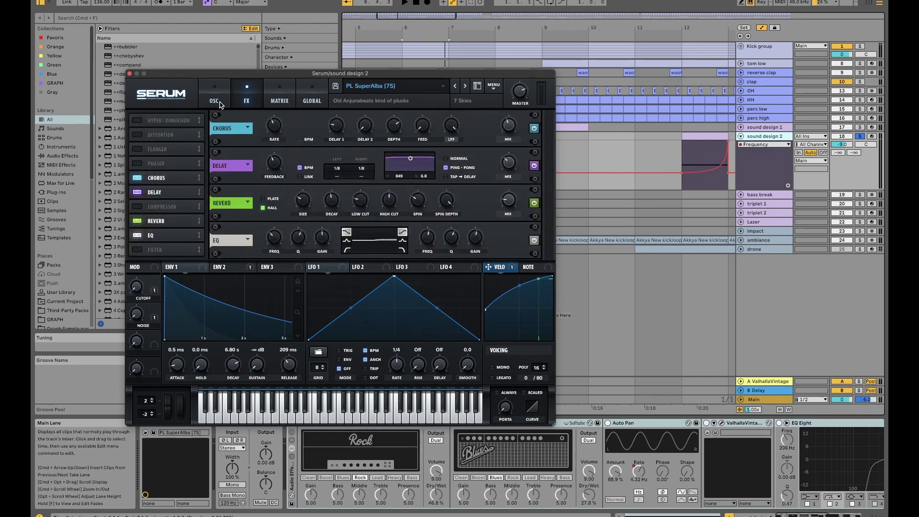
click(220, 104)
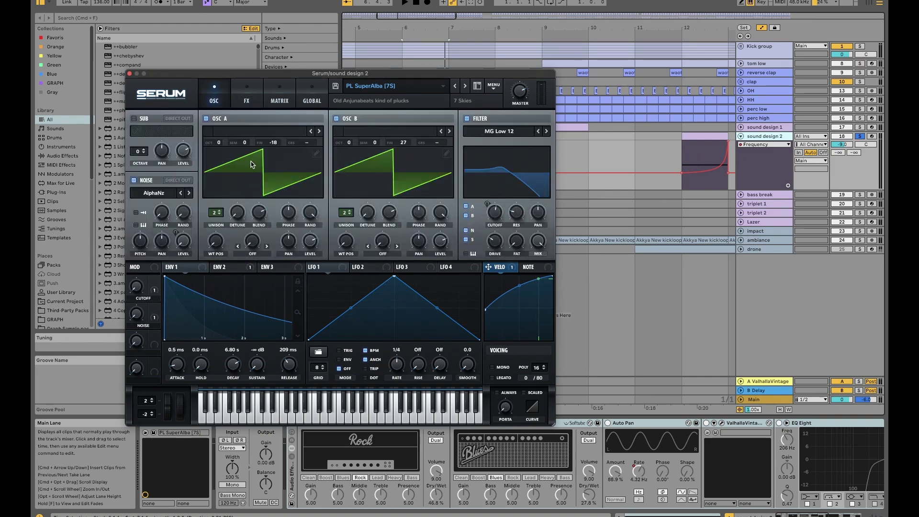
click(129, 75)
Step: Play the dry bar 6 clip, expand Serum's parameter panel, and look through the bypassed effects
key(space)
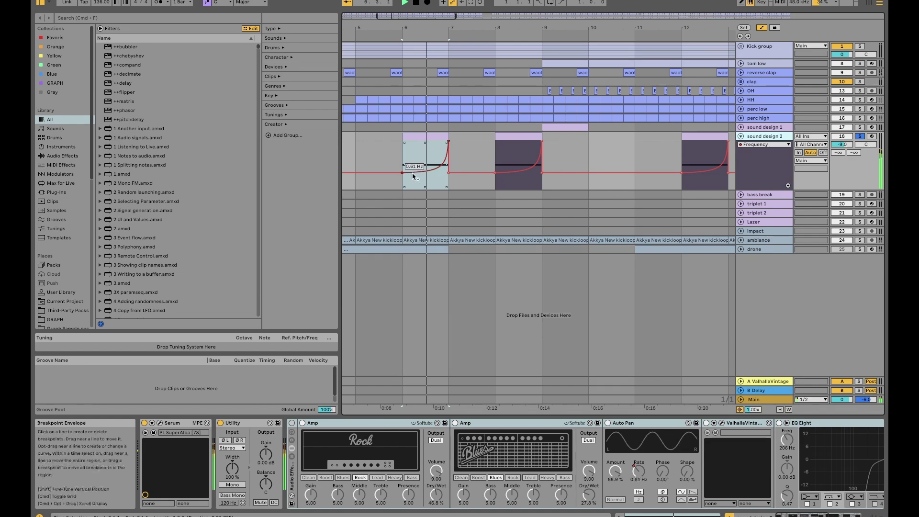
click(151, 423)
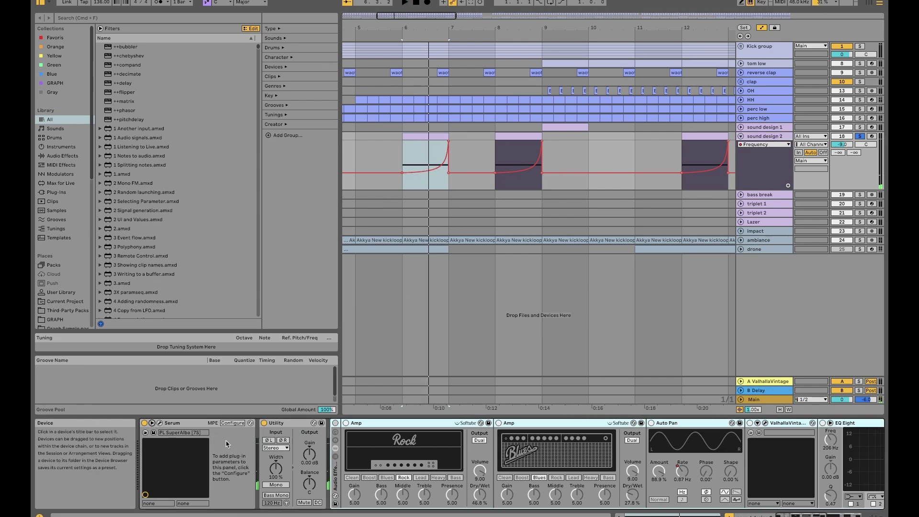
scroll(296, 476, right, 10)
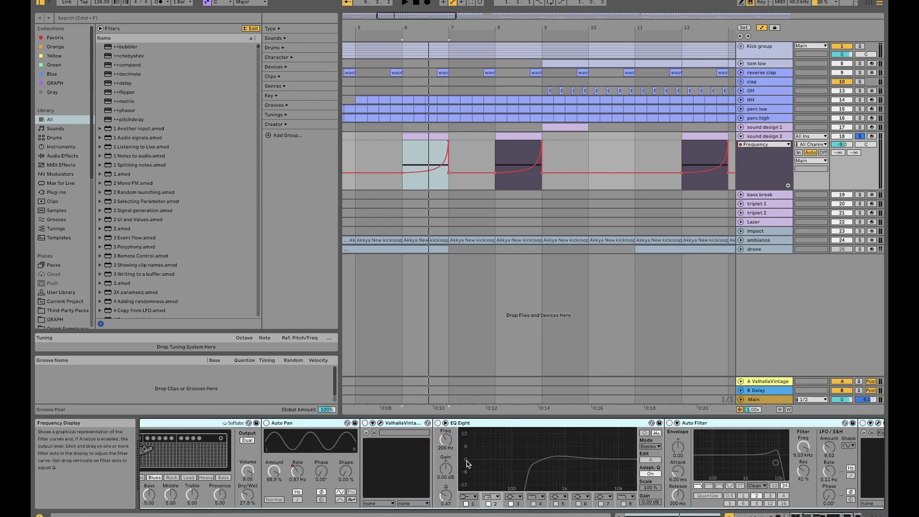
scroll(295, 476, left, 10)
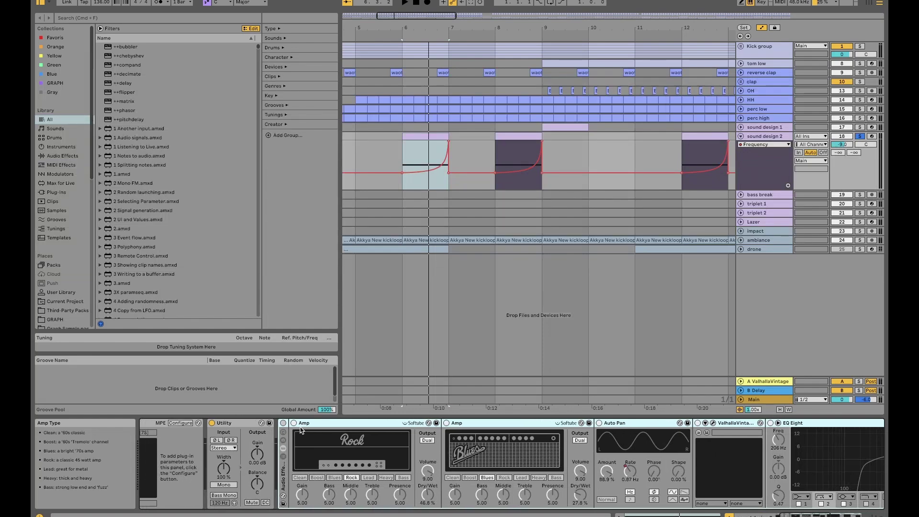
Step: Re-enable the effect rack and play the clip, reviewing the chain from the two Amps and Auto Pan to EQ Eight, Auto Filter and Kickstart
click(282, 422)
key(space)
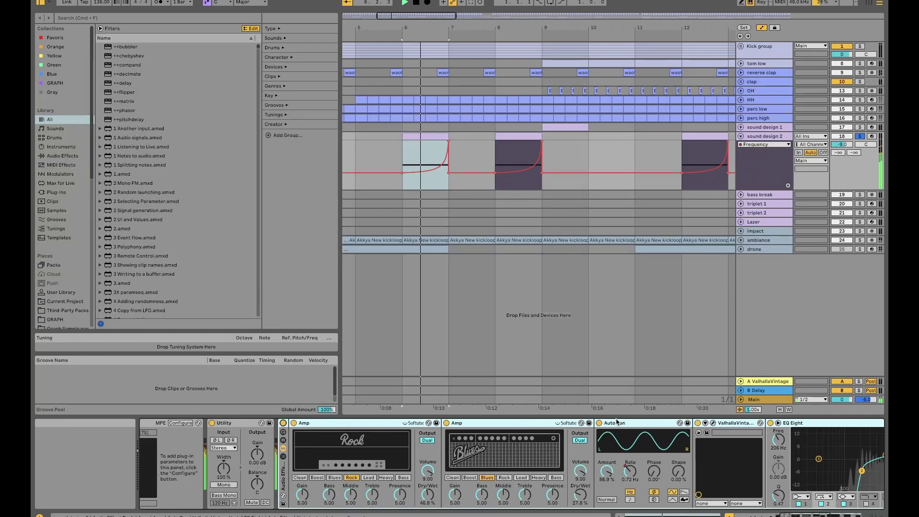
click(412, 444)
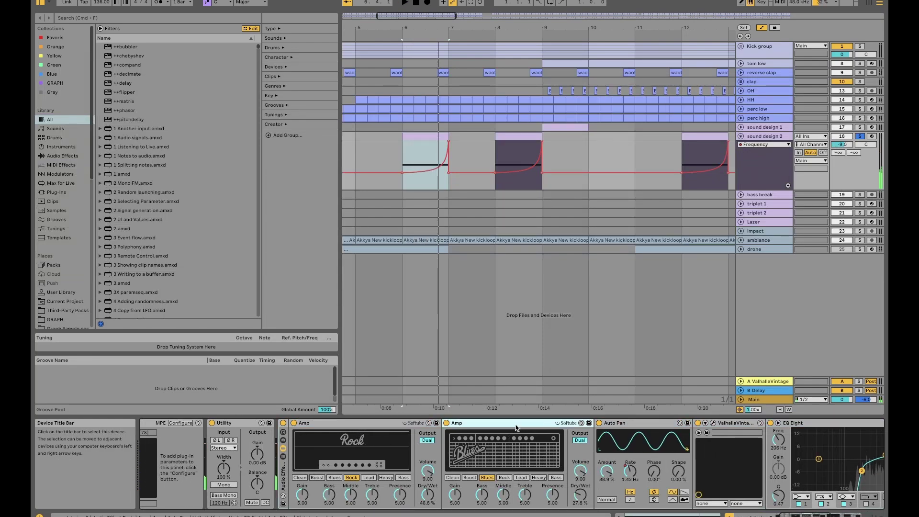
click(516, 424)
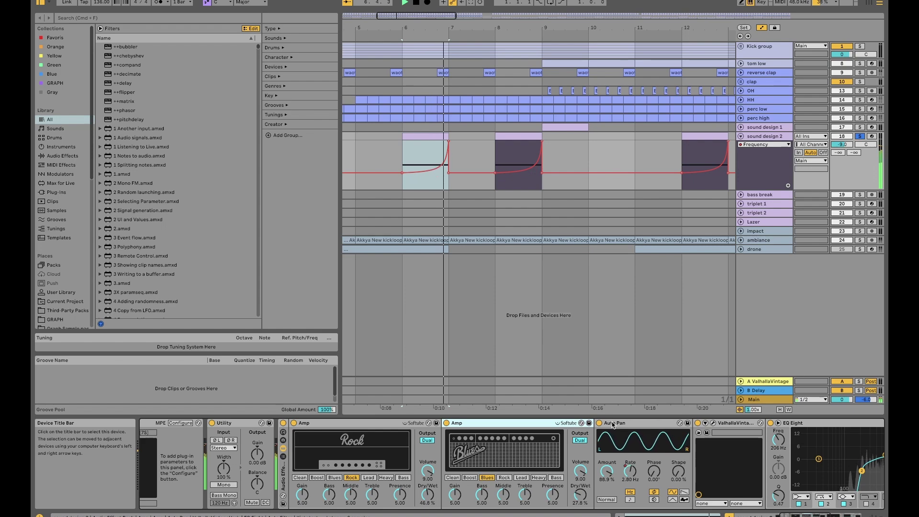
click(626, 423)
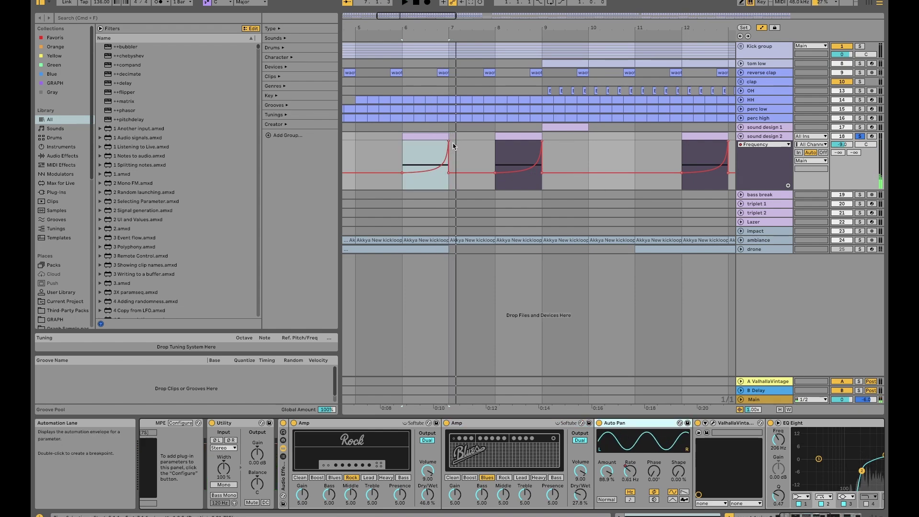
scroll(800, 460, right, 5)
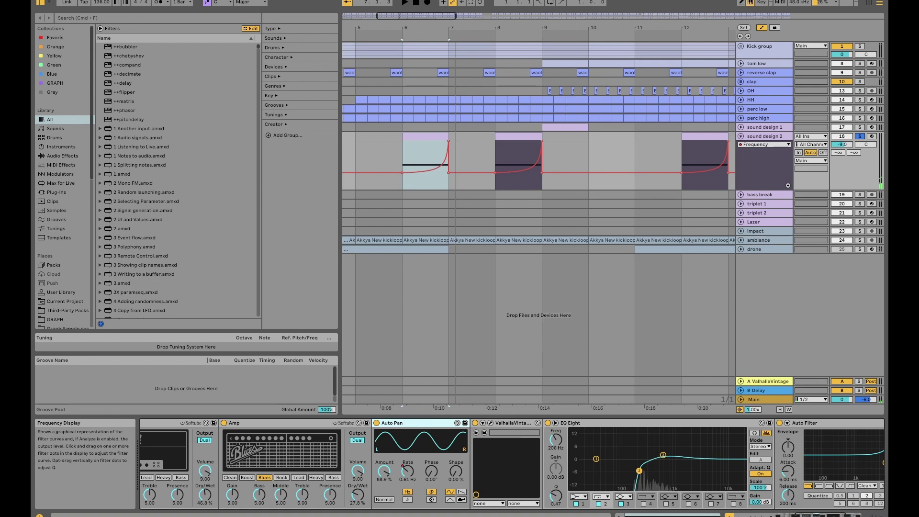
scroll(685, 477, right, 2)
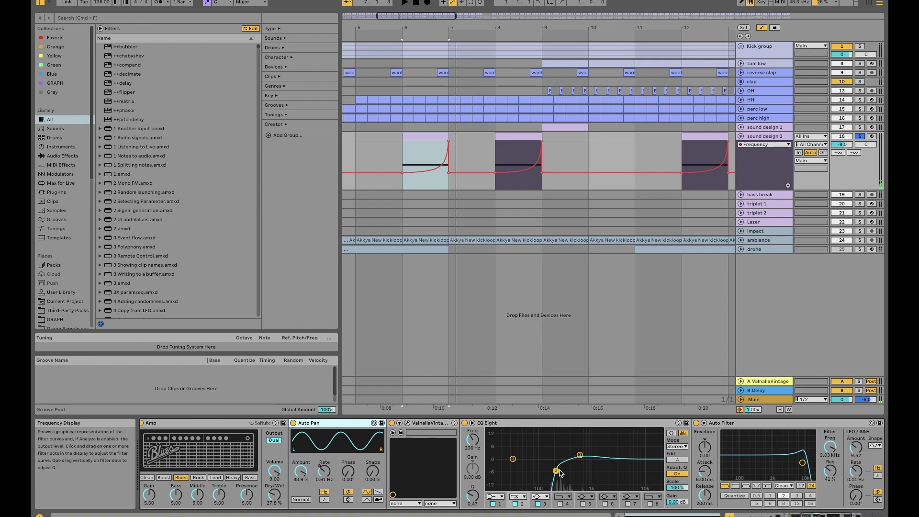
scroll(560, 472, right, 3)
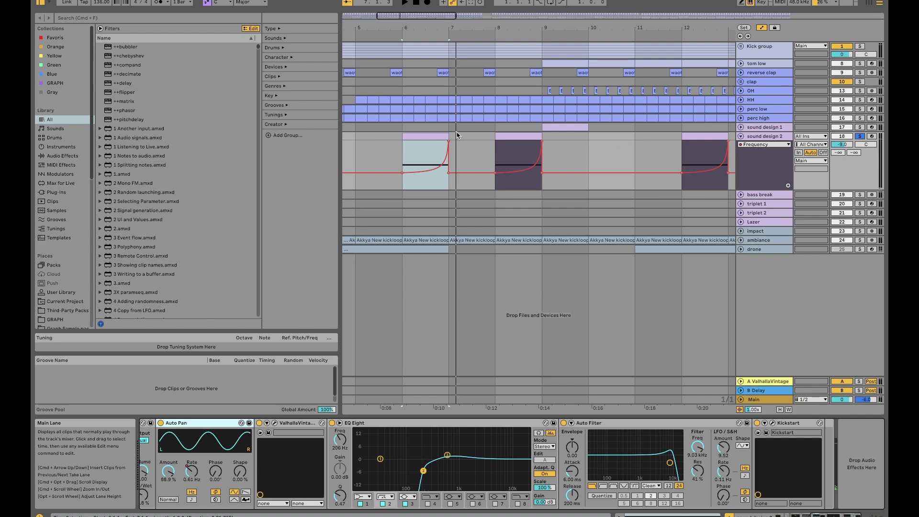
Step: Play from the bar 8 clip of sound design 2 with sound design 1 soloed alongside it, and review sound design 1's effects
click(514, 134)
key(space)
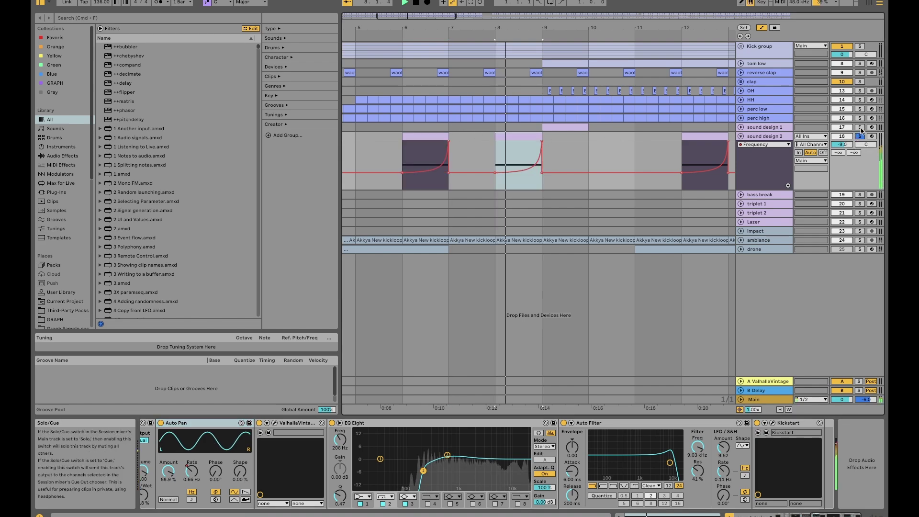
click(860, 127)
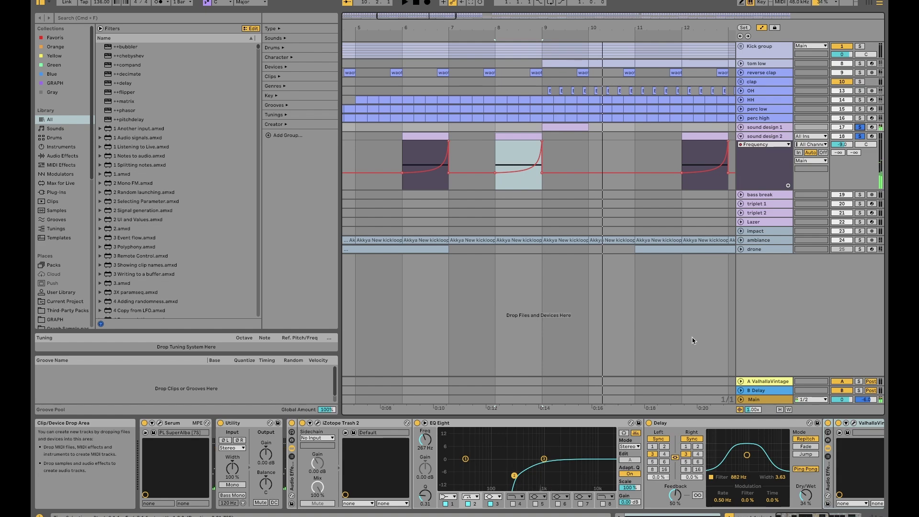
scroll(658, 441, right, 6)
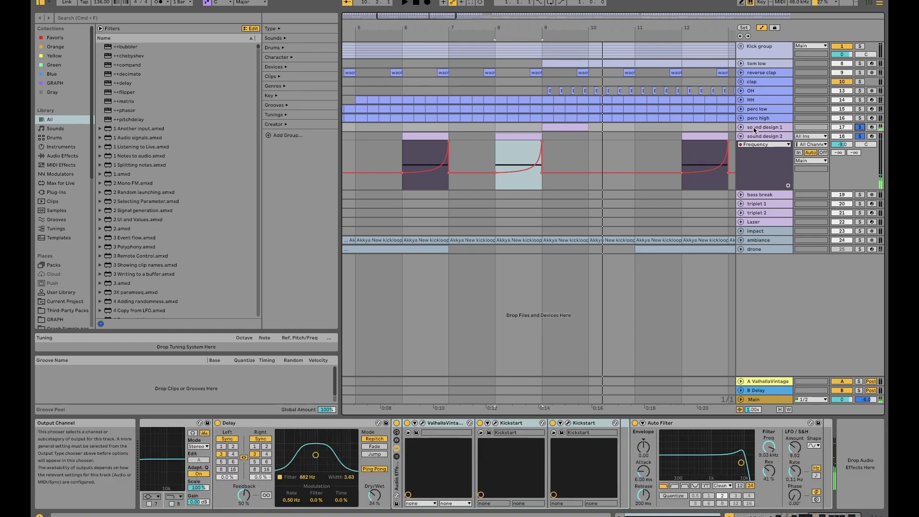
Step: Fold the sound design 2 track, select the bass break clip, and unfold the bass break track
click(740, 137)
scroll(589, 169, down, 2)
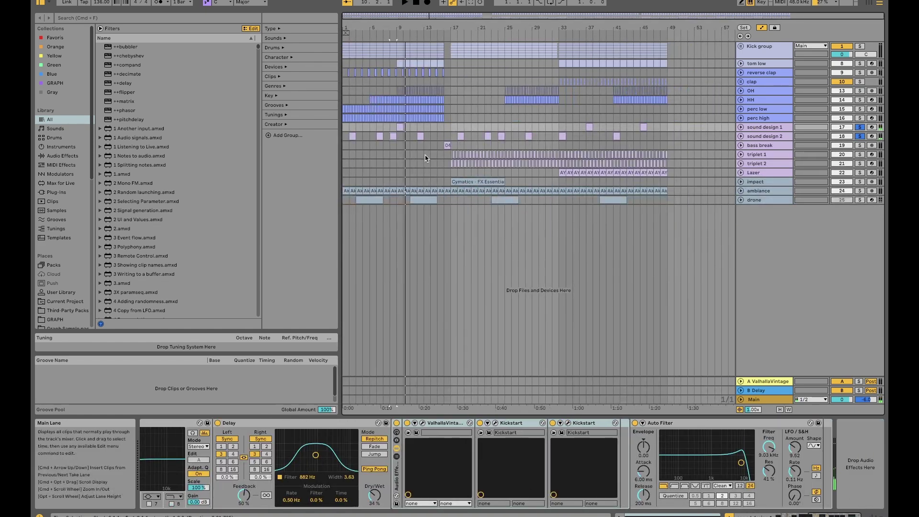
click(752, 146)
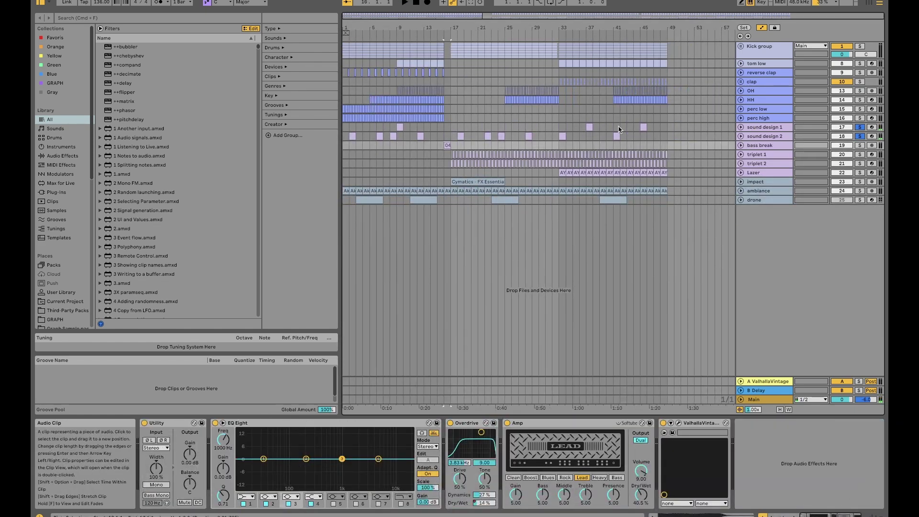
click(740, 145)
Step: Zoom in on the 04_ET_Bass_Hit clip at bar 16, solo only the bass break track, and play the clip
key(plus)
key(plus)
key(plus)
key(plus)
key(plus)
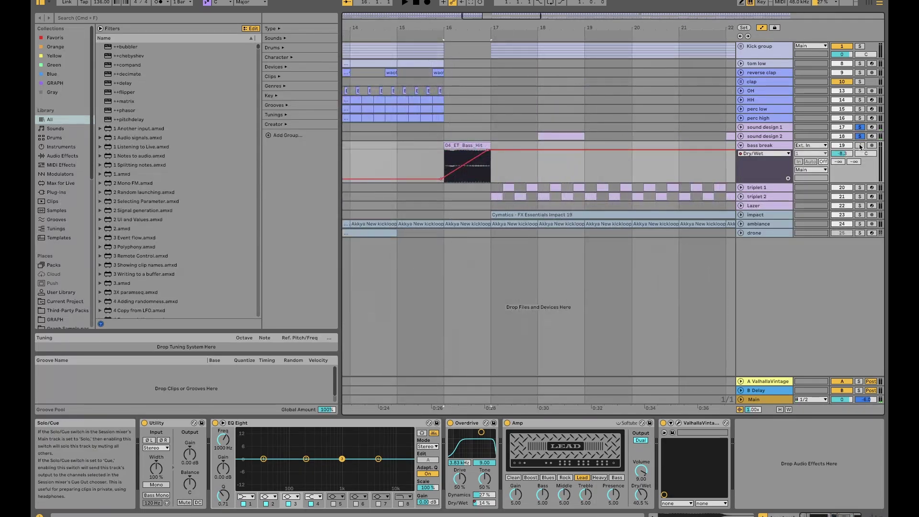
key(plus)
key(plus)
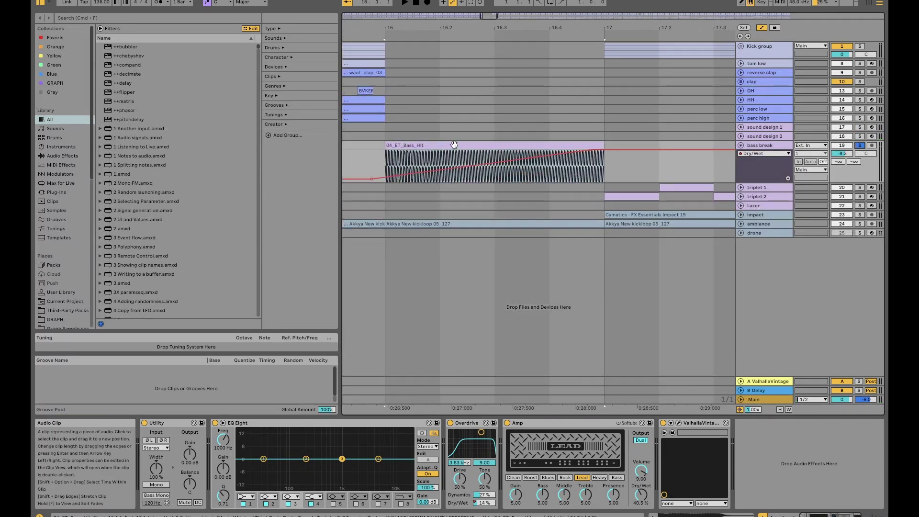
click(454, 145)
key(space)
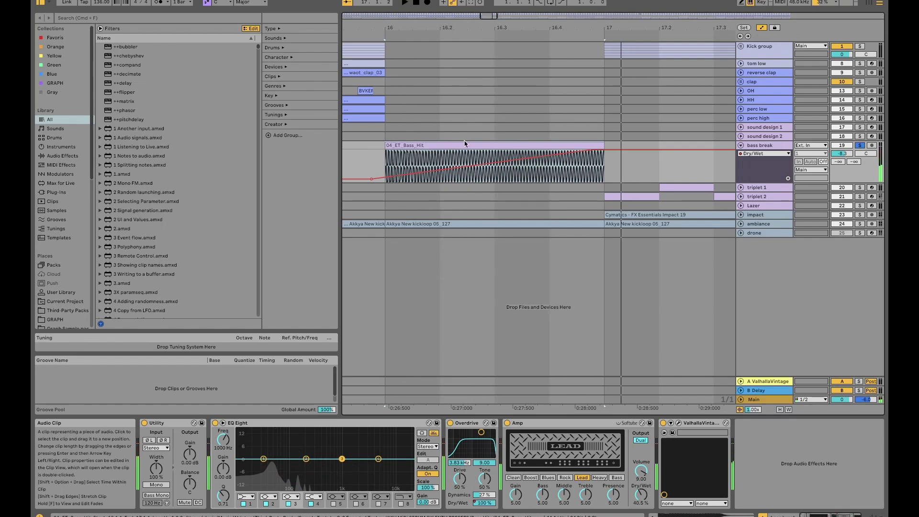
Step: View the sound design 2 clip at bar 8 with its effects, and return to the bass break clip at bar 16
key(minus)
key(minus)
key(minus)
key(minus)
key(minus)
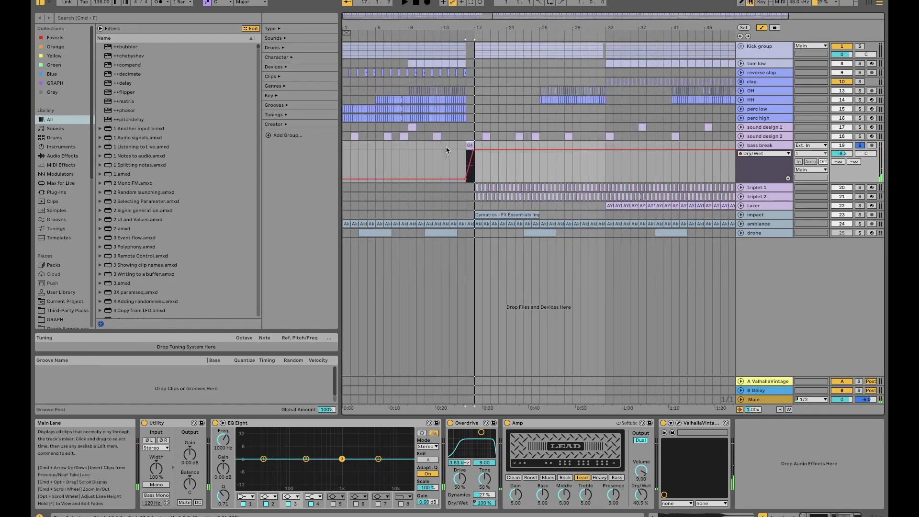
scroll(409, 150, up, 5)
click(496, 136)
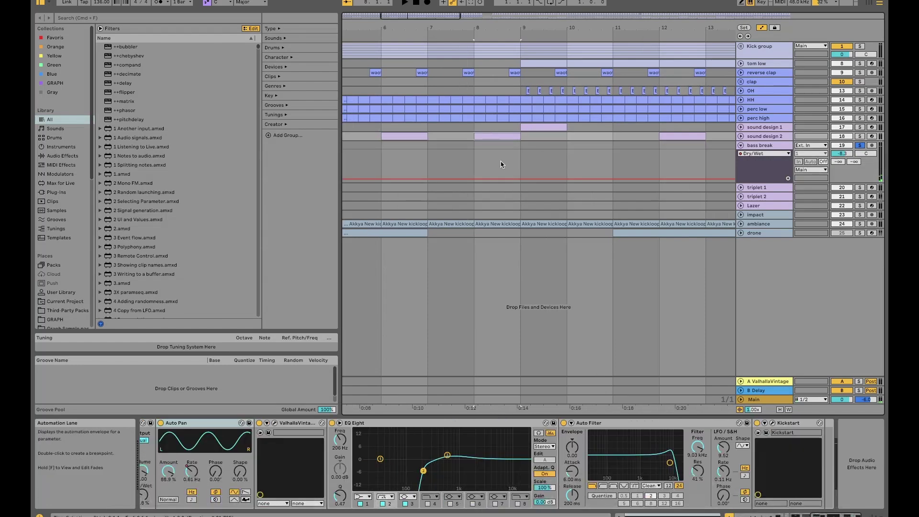
scroll(584, 158, right, 6)
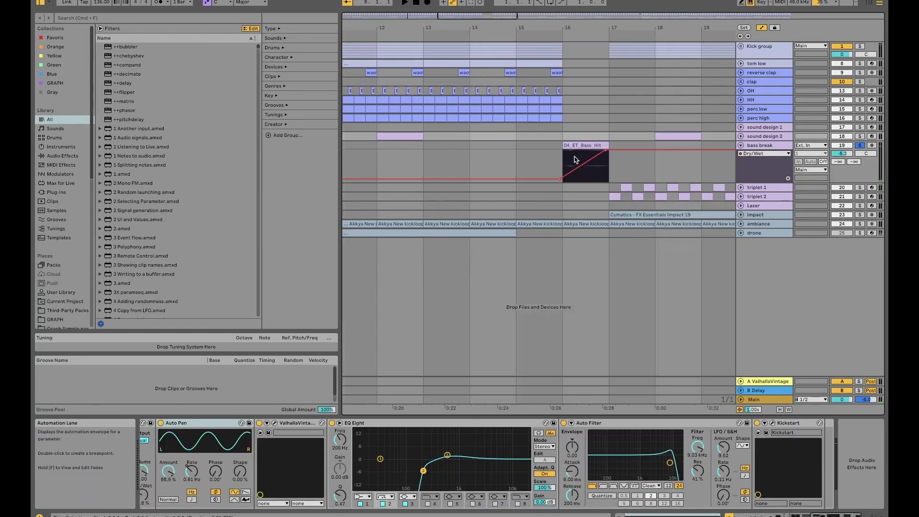
Step: Zoom in on the 04_ET_Bass_Hit clip at bar 16, search the browser for "808 bass", and select 808 Bass Trap 08.aif
click(576, 159)
key(plus)
key(plus)
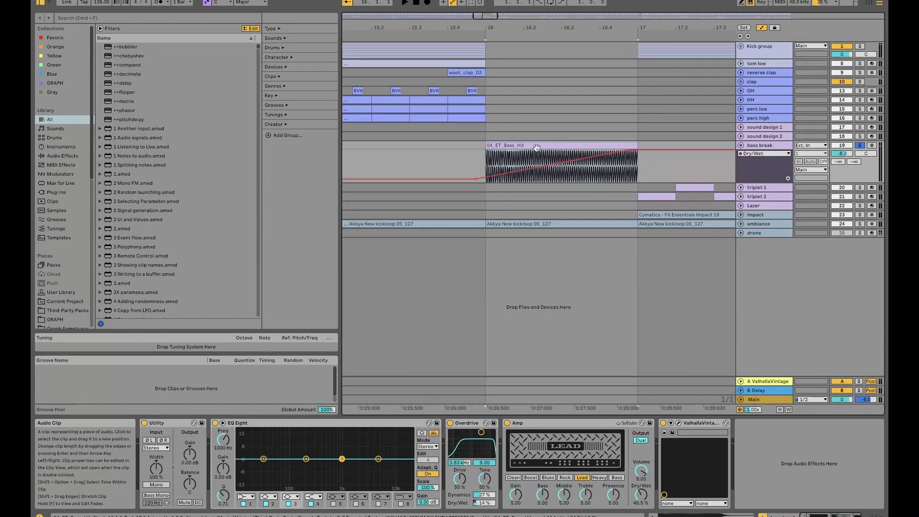
scroll(537, 147, right, 2)
click(190, 18)
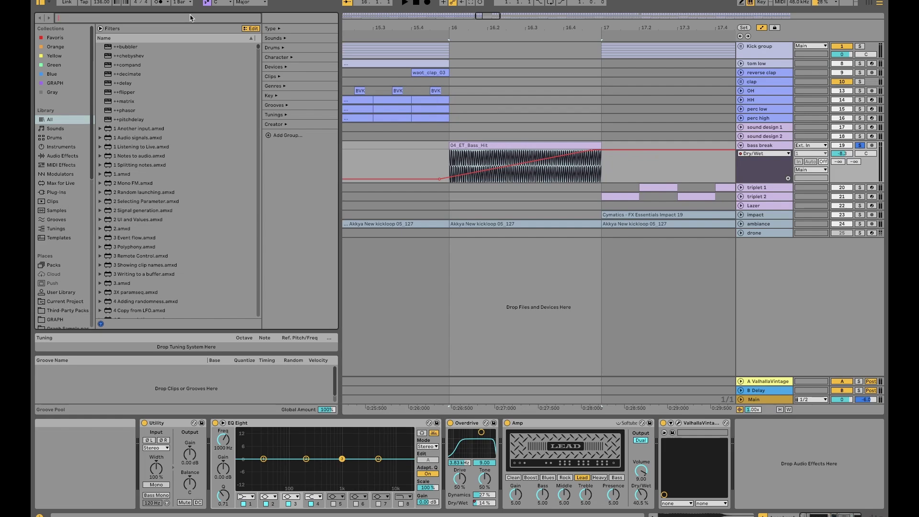
text(808 bass)
click(155, 121)
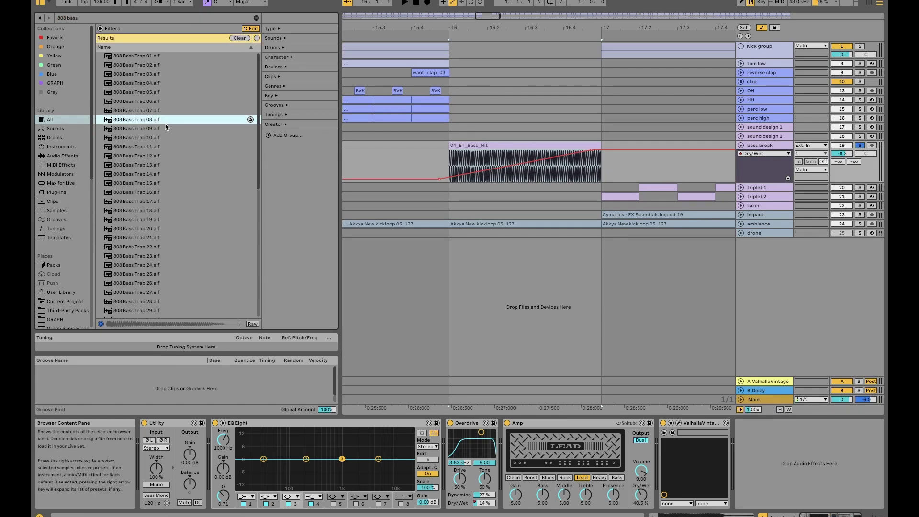
Step: Duplicate the bass break track, place 808 Bass Trap 08 at bar 16 on the upper copy, and play it
click(777, 147)
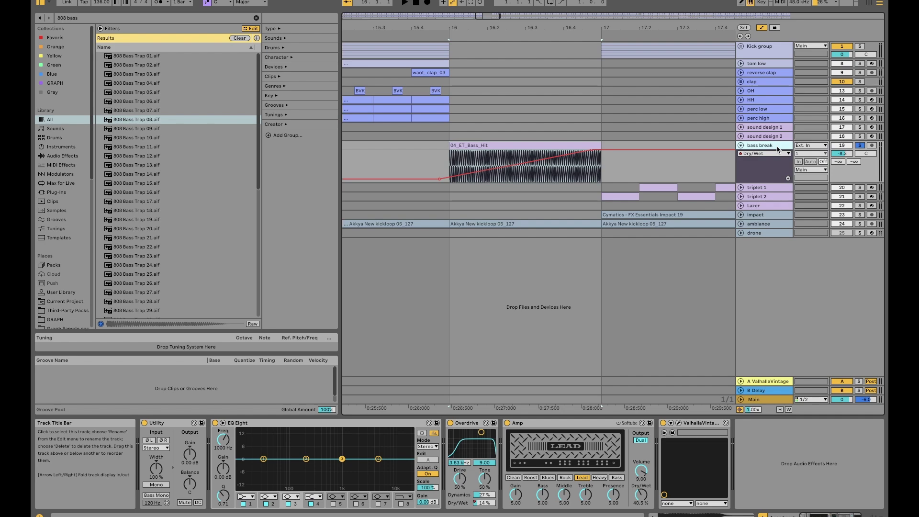
key(ctrl+d)
drag(155, 120, 451, 163)
key(space)
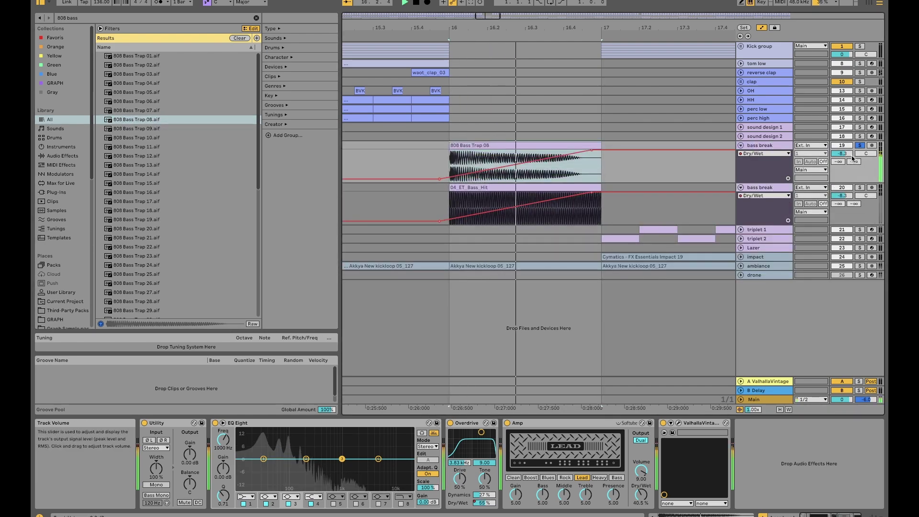
Step: Compare the 04_ET_Bass_Hit and 808 Bass Trap 08 clips by soloing and playing the two bass break tracks in turn
key(space)
click(860, 188)
key(space)
key(space)
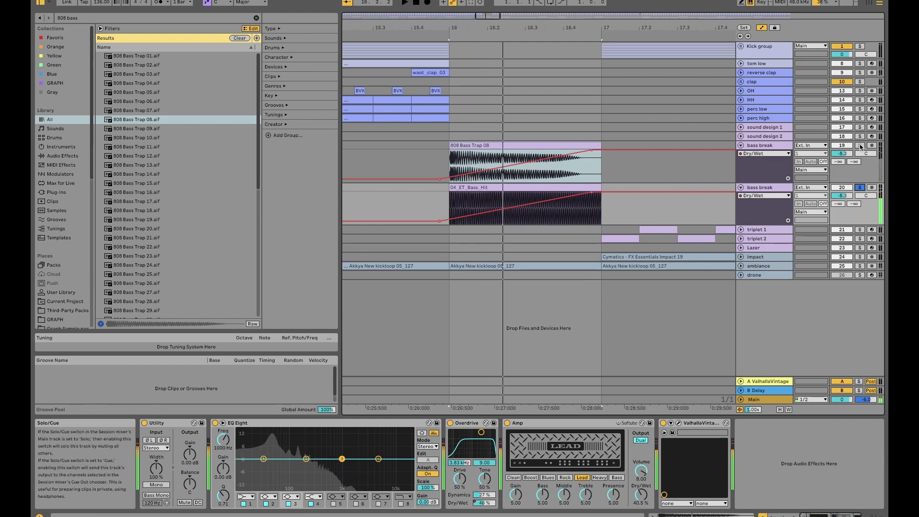
click(860, 145)
key(space)
Step: View the sample editor of the 808 Bass Trap 08 clip, and return to the upper bass break track's effects
double_click(549, 144)
key(ctrl+alt+e)
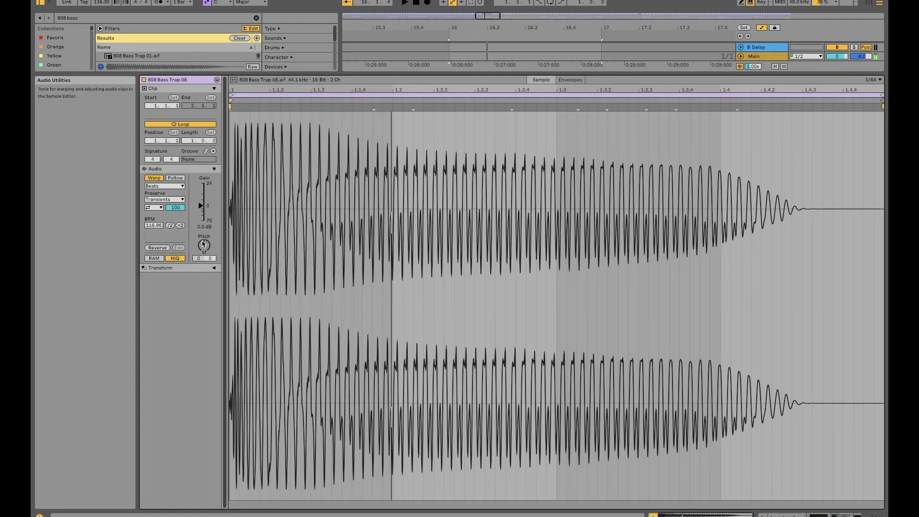
key(space)
double_click(753, 56)
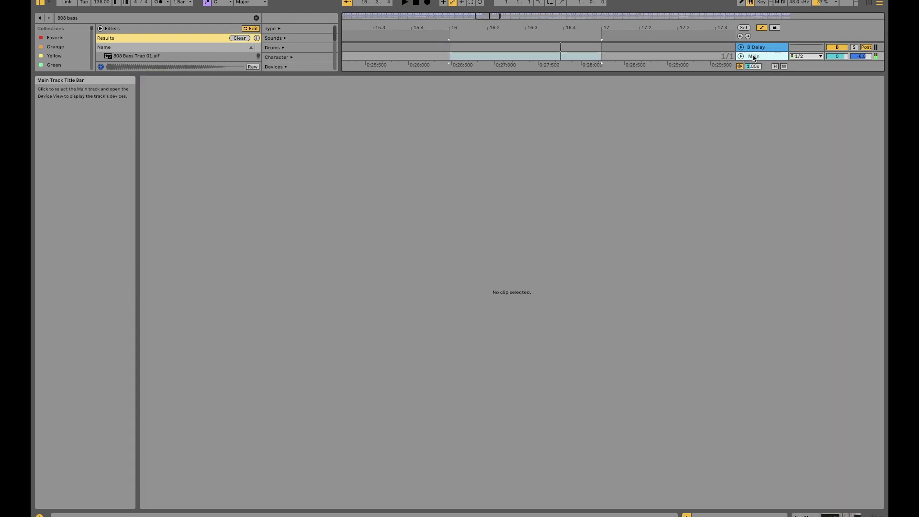
click(776, 145)
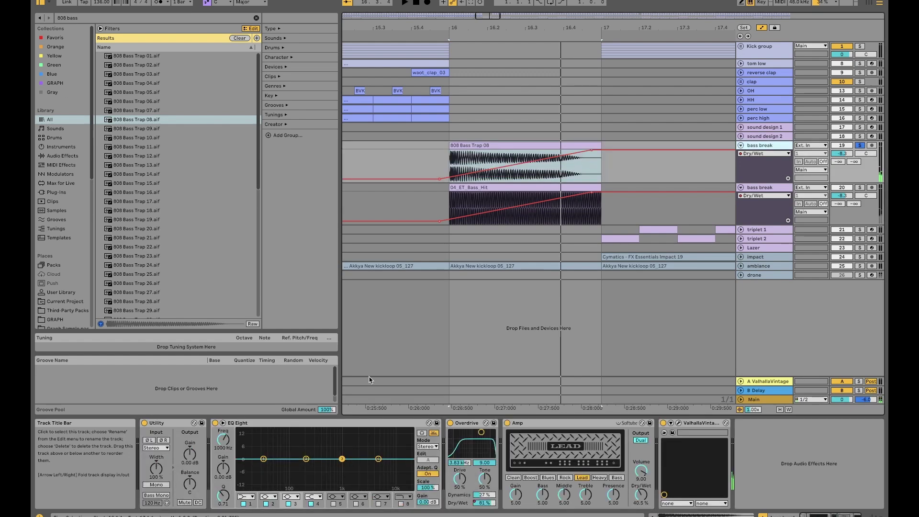
Step: Duplicate the Amp on the upper bass break track, set the copy to Blues, and play the 808 clip
click(553, 143)
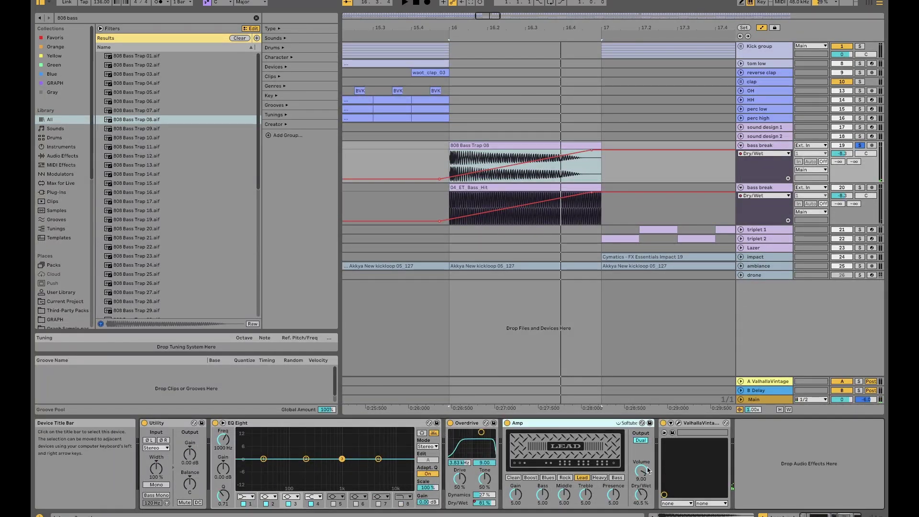
key(ctrl+d)
key(space)
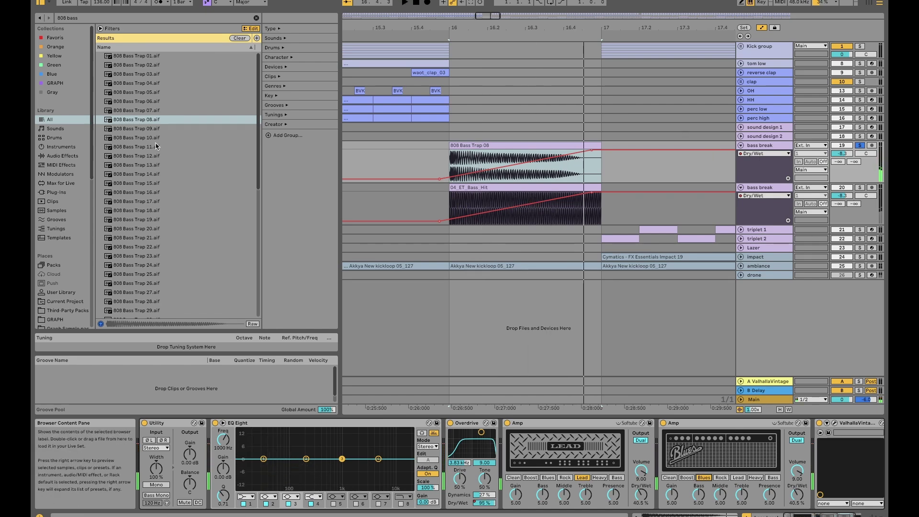
Step: Audition 808 Bass Trap 12 and 808 Bass Trap 23 in the browser results, and clear the search
click(112, 156)
click(177, 256)
scroll(179, 202, down, 6)
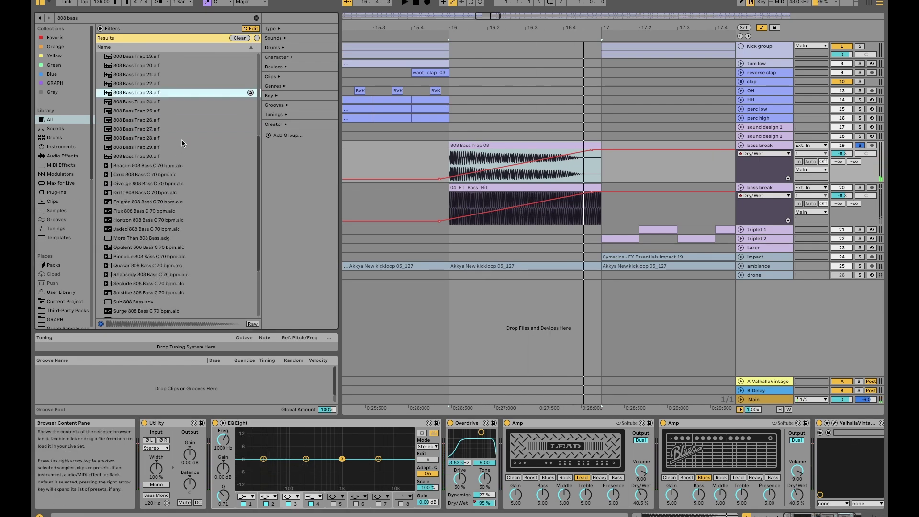
scroll(181, 143, up, 6)
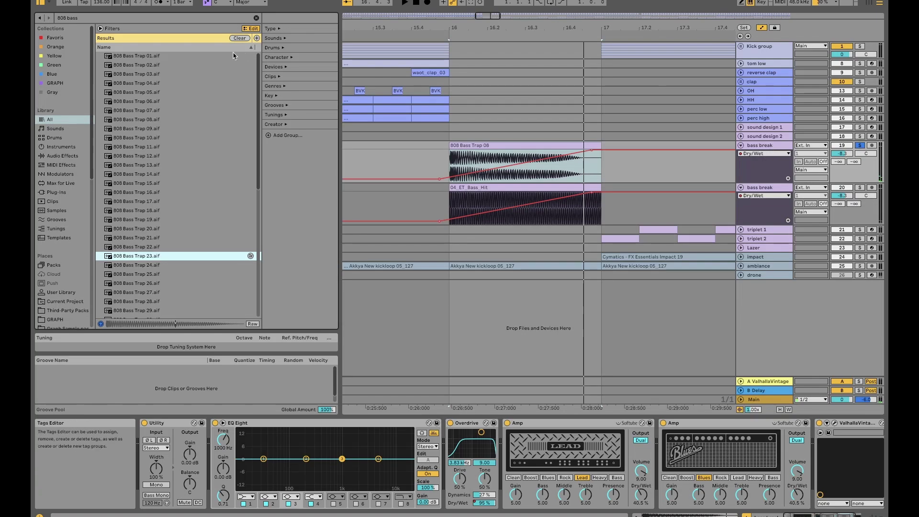
click(256, 18)
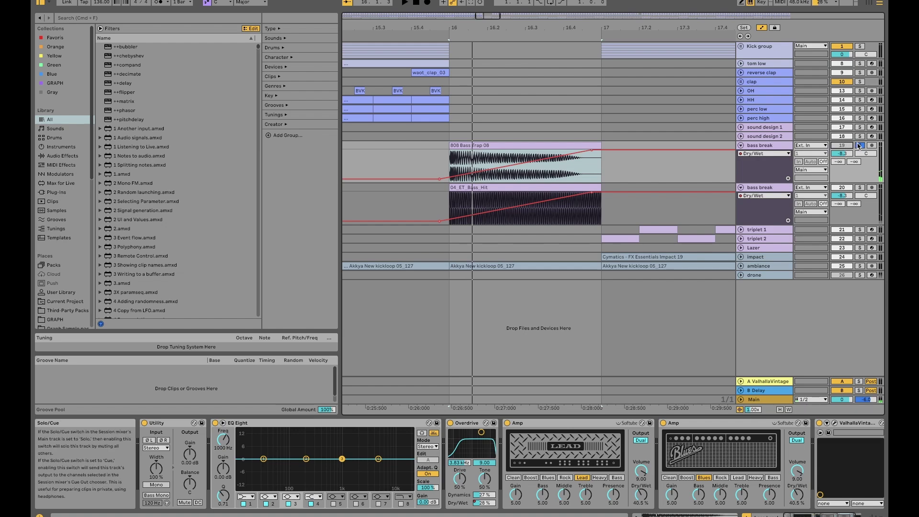
Step: Solo the sound design 2 track and play its clip at bar 18
click(499, 196)
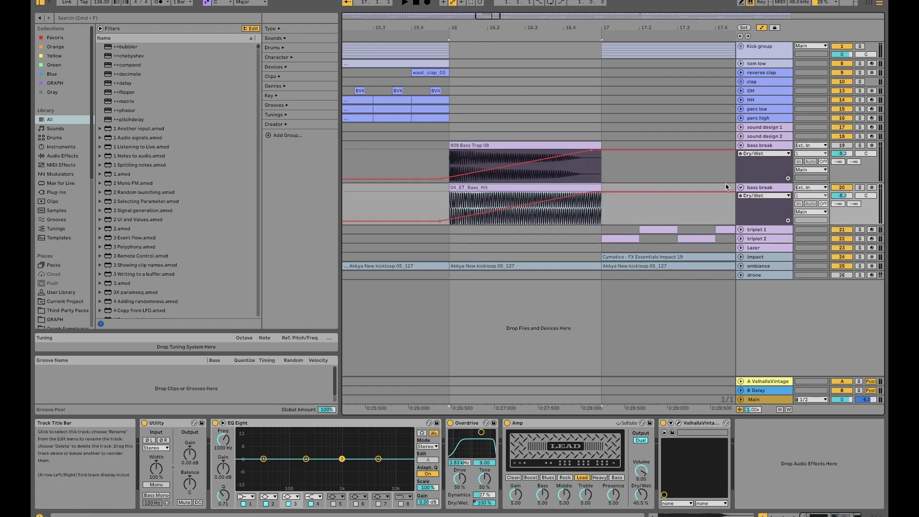
scroll(472, 148, down, 5)
scroll(567, 151, left, 5)
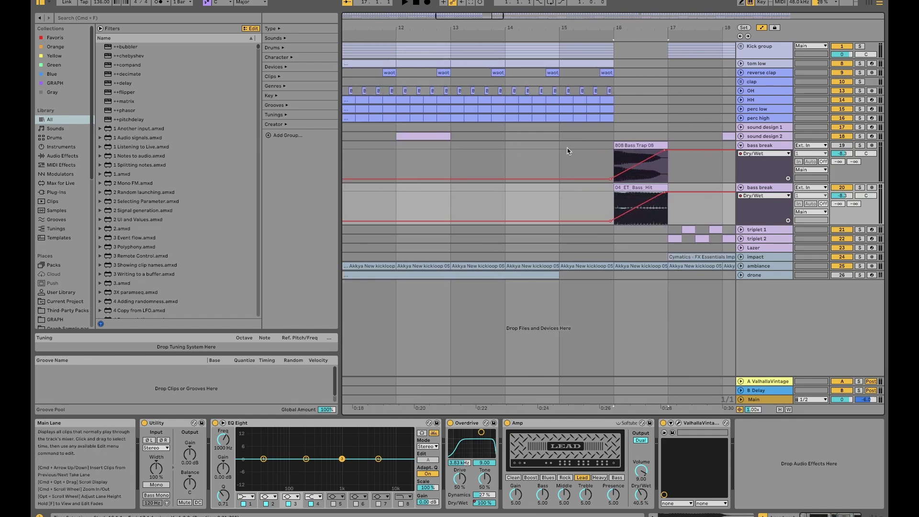
scroll(567, 151, right, 3)
click(812, 138)
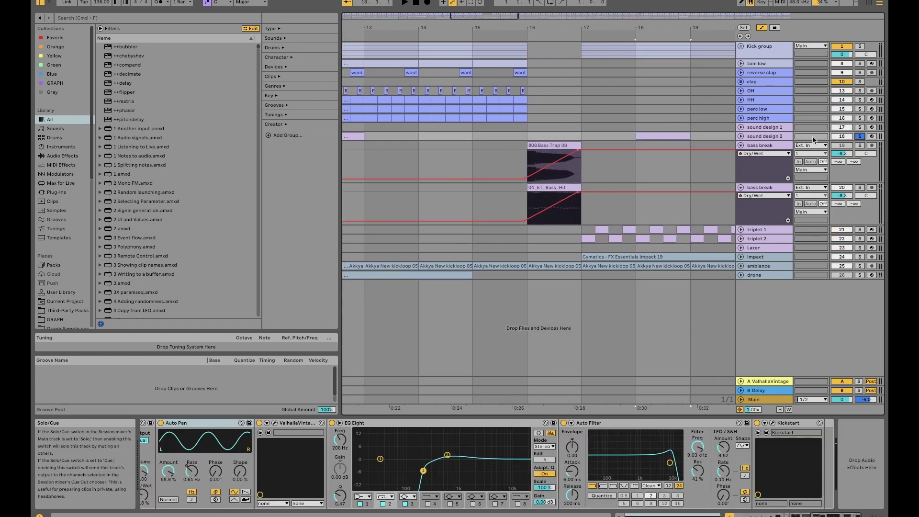
key(space)
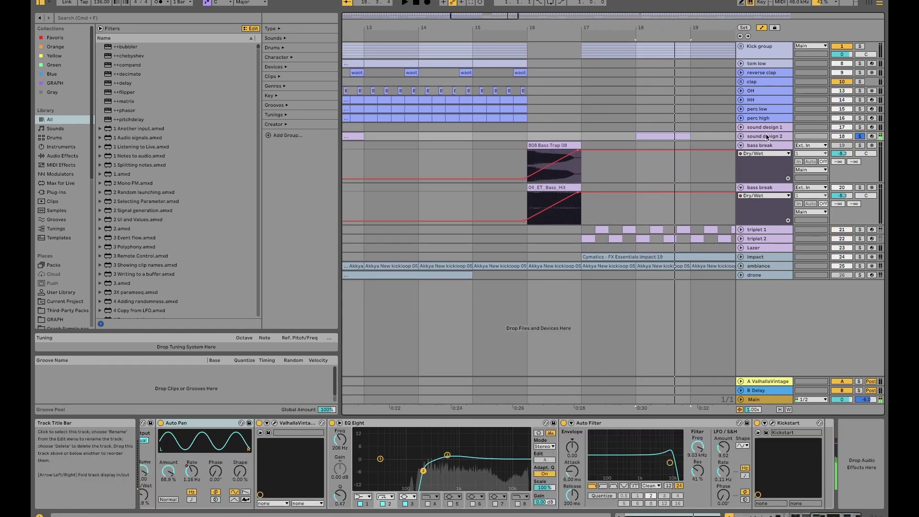
Step: Duplicate the sound design 2 track and turn off the EQ Eight on the copy
click(766, 137)
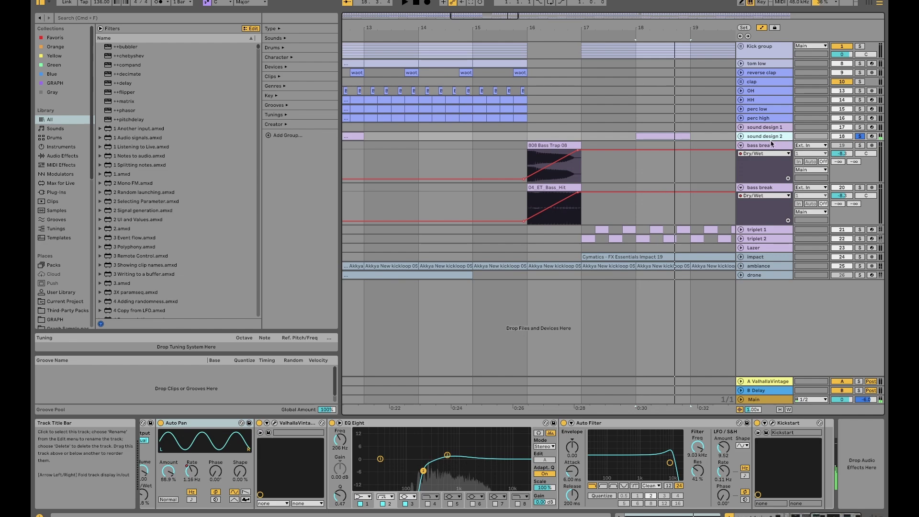
key(super+d)
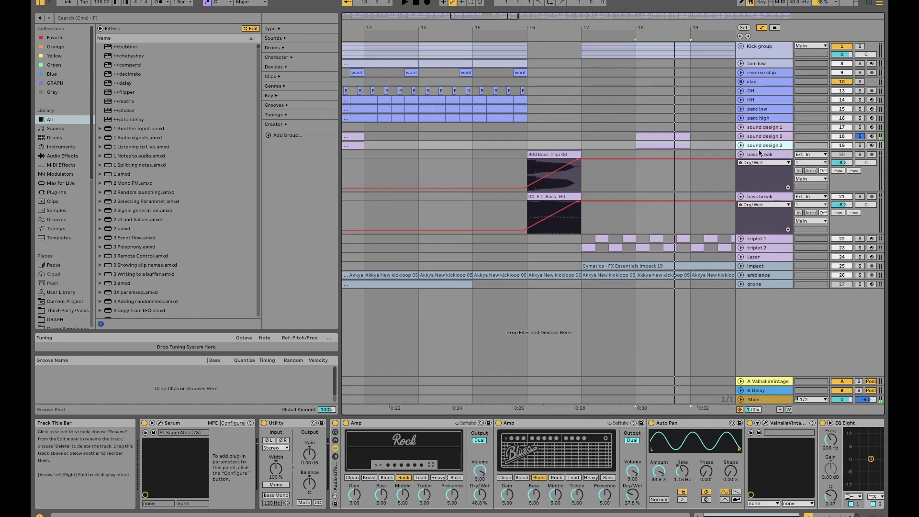
click(654, 144)
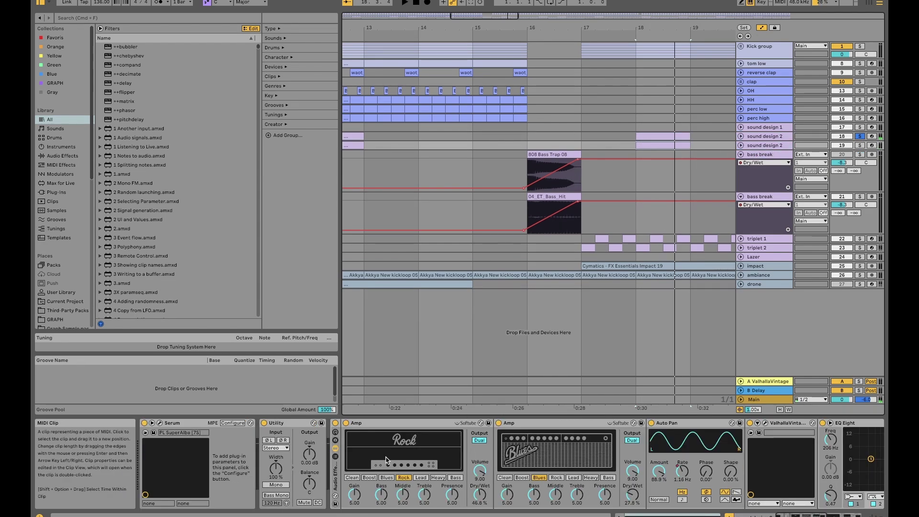
scroll(665, 440, right, 10)
click(373, 423)
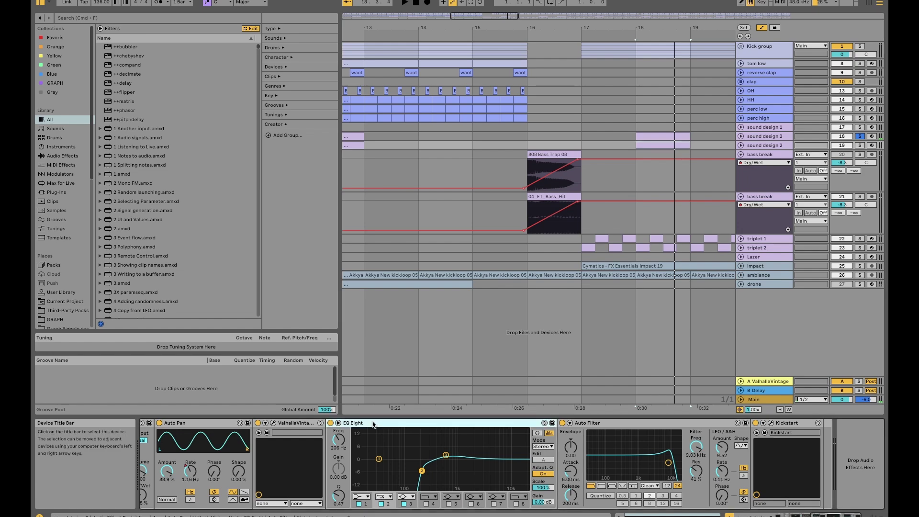
Step: Insert an audio track below the duplicated sound design 2, set its input to Resampling, arm it, and solo the duplicate
right_click(766, 147)
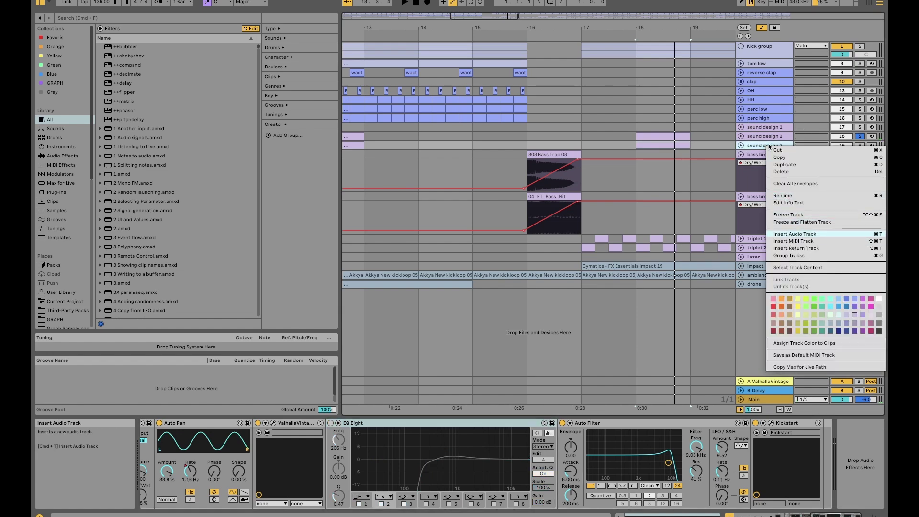
click(794, 234)
click(811, 154)
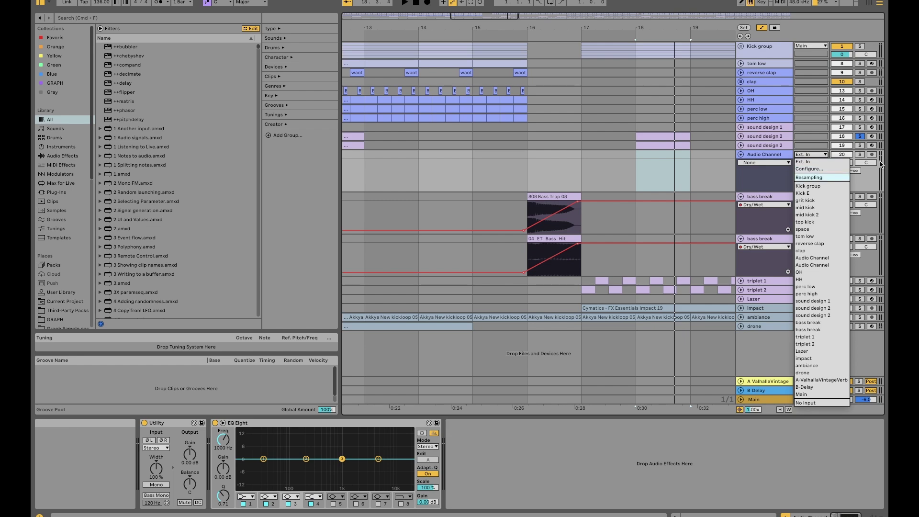
click(813, 177)
click(871, 154)
click(783, 253)
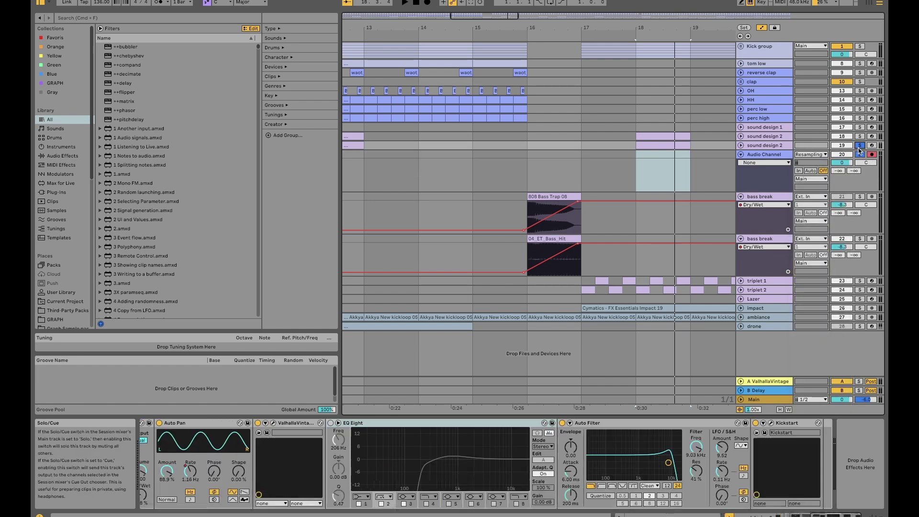
Step: Record the sound design 2 clip from bar 18 onto the audio track, trim it to one bar, and move it to bar 16
click(427, 3)
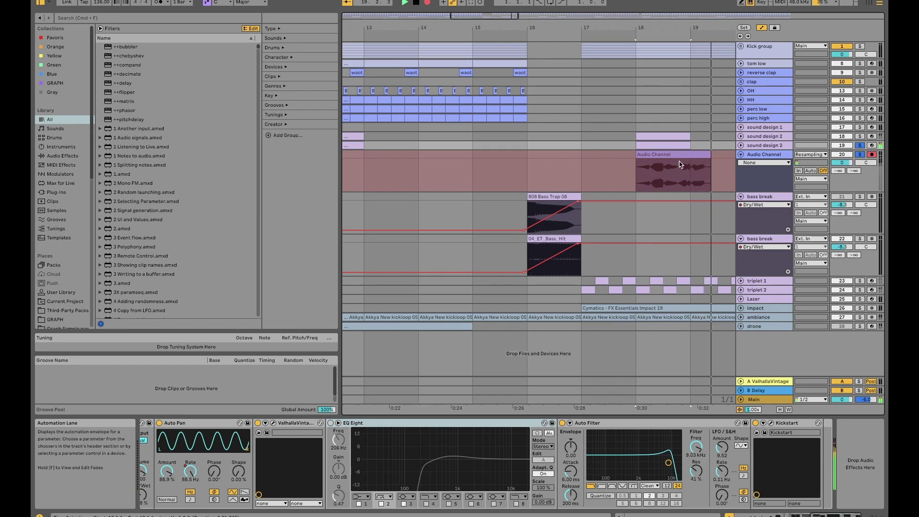
key(space)
click(686, 153)
drag(692, 152, 569, 159)
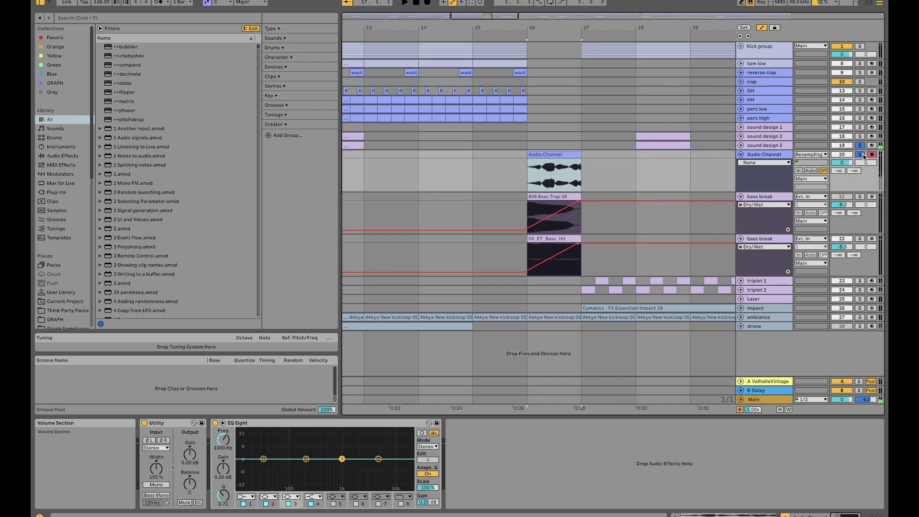
Step: Play the resampled clip at bar 16 soloed, and compare it with the two bass break tracks
click(563, 155)
key(space)
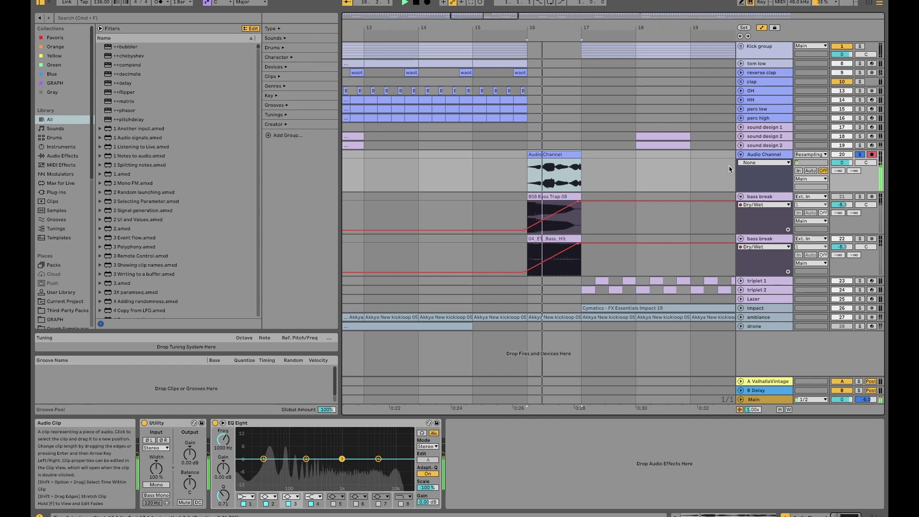
click(861, 218)
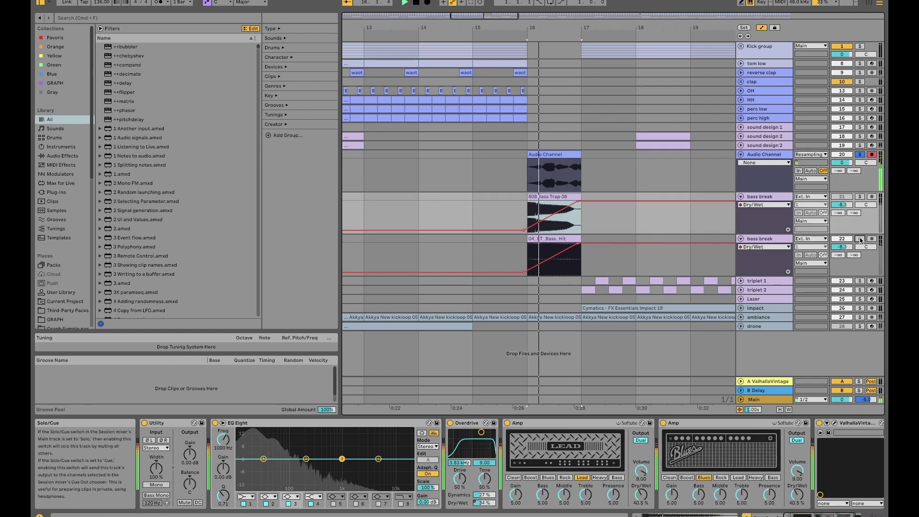
click(859, 239)
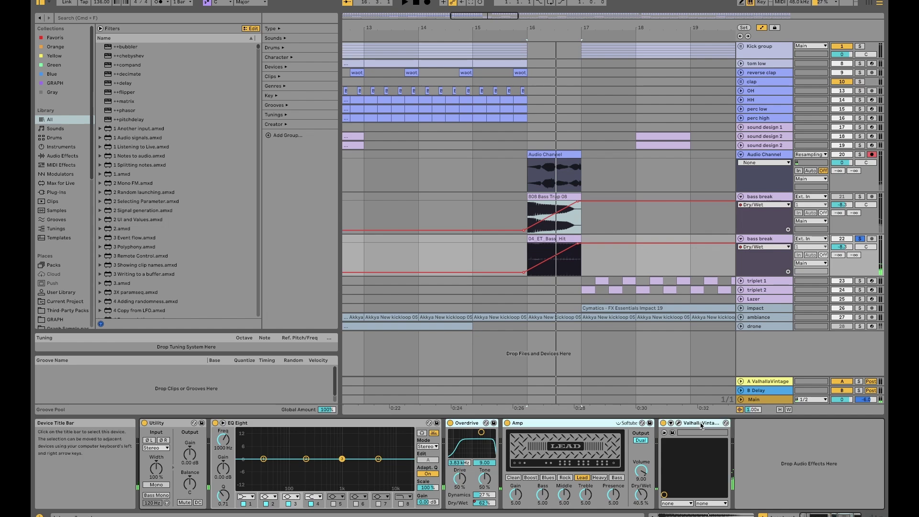
Step: Copy the Overdrive, Amp and Valhalla reverb from the lower bass break track onto the resampled audio track, and play it soloed
click(771, 174)
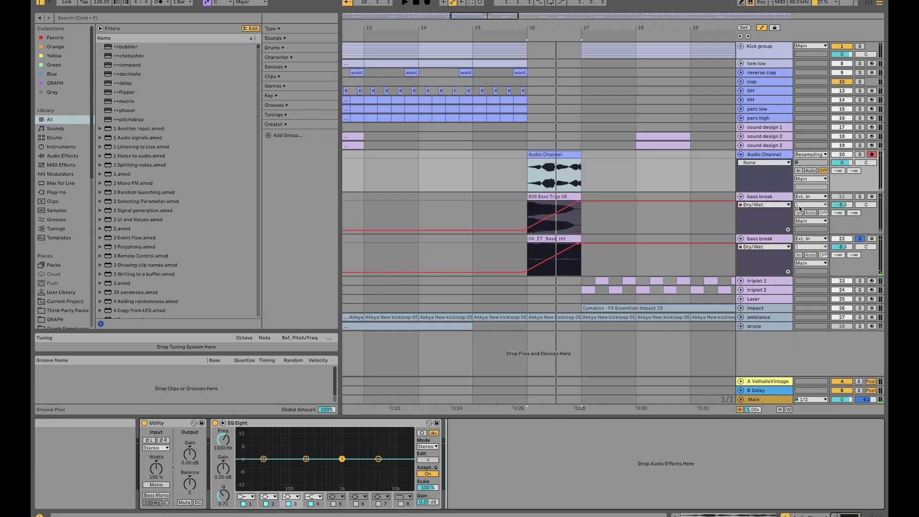
click(860, 154)
click(571, 153)
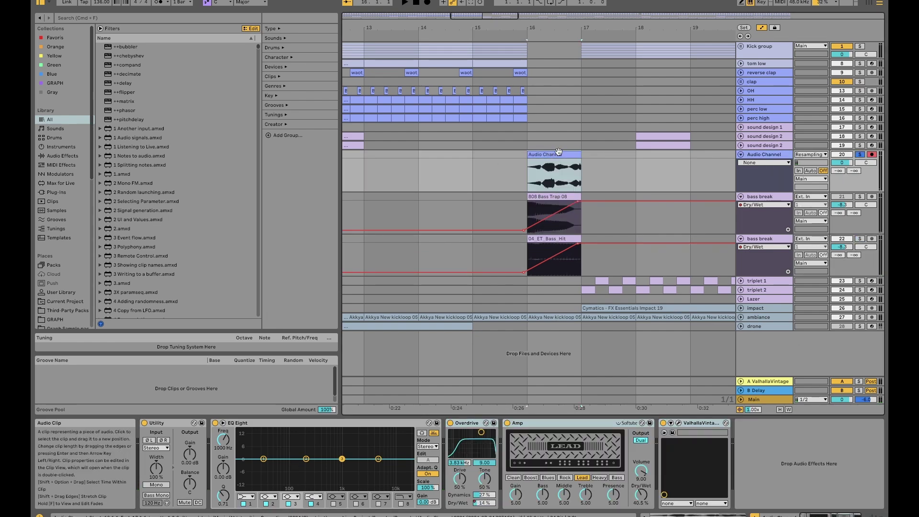
key(space)
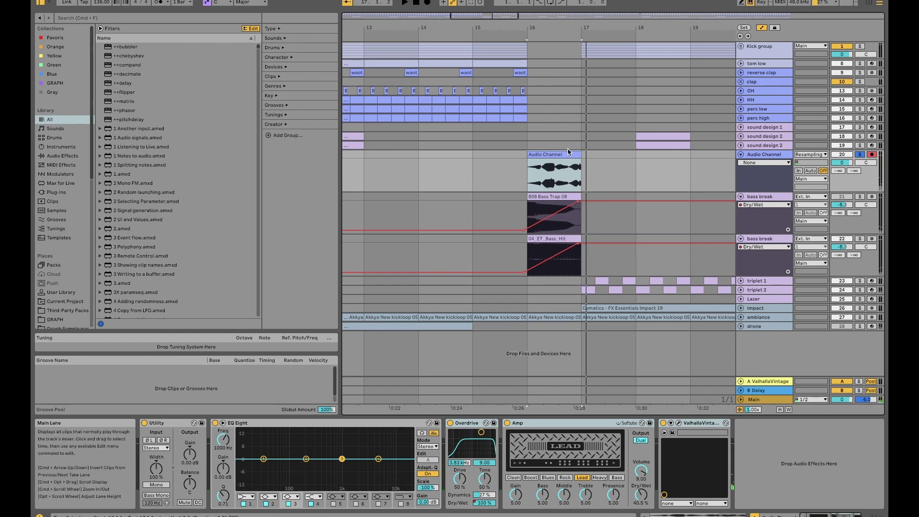
Step: Select the duplicated sound design 2 track and open its Serum plug-in window to view the PL SuperAlba patch
click(783, 146)
scroll(242, 439, left, 10)
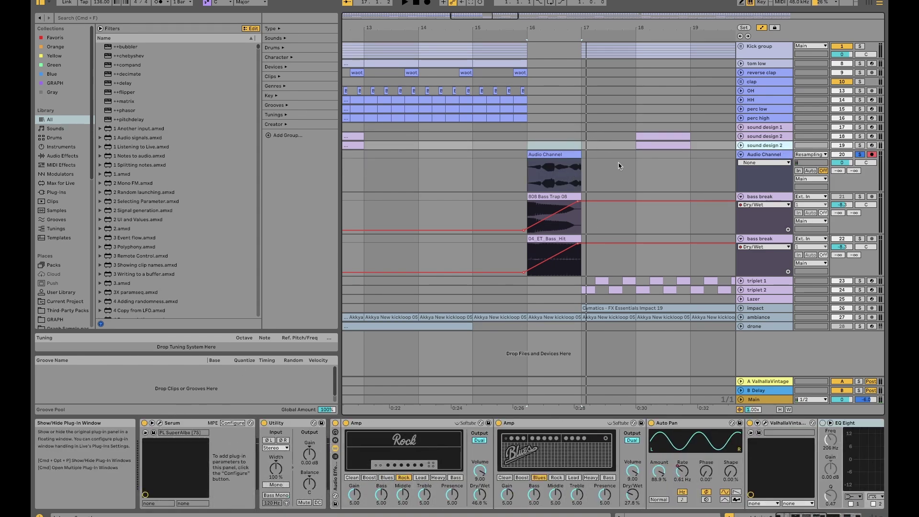
key(super+alt+p)
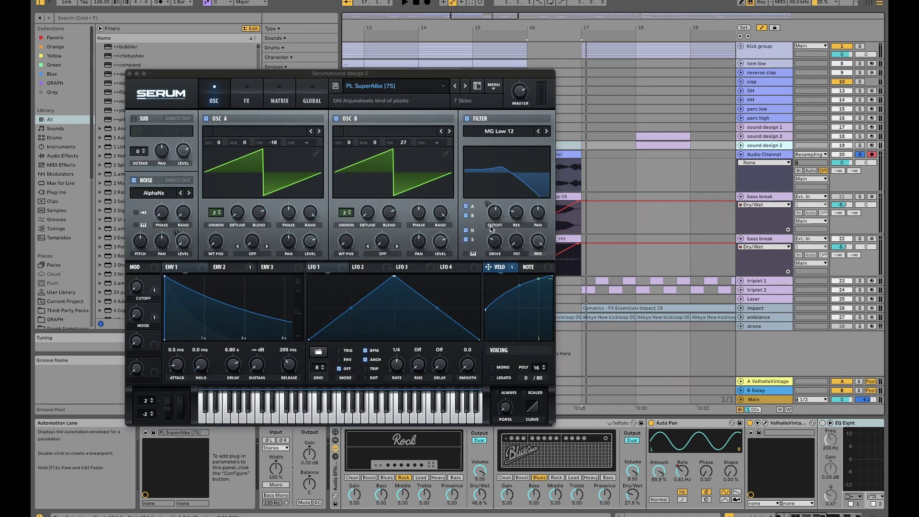
Step: Look through Serum's effects and modulation matrix, and assign LFO 1 to the high-band frequency of its EQ
drag(490, 212, 502, 214)
click(258, 99)
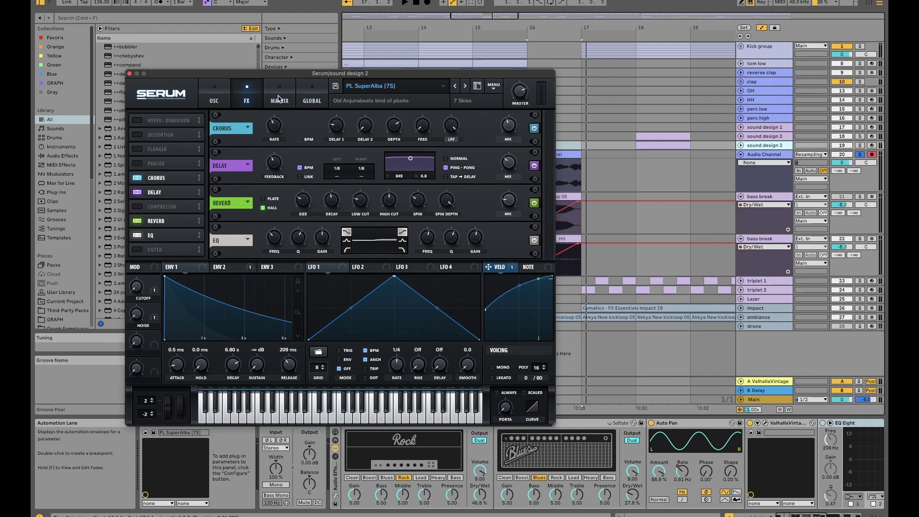
click(278, 98)
click(247, 99)
drag(320, 268, 430, 239)
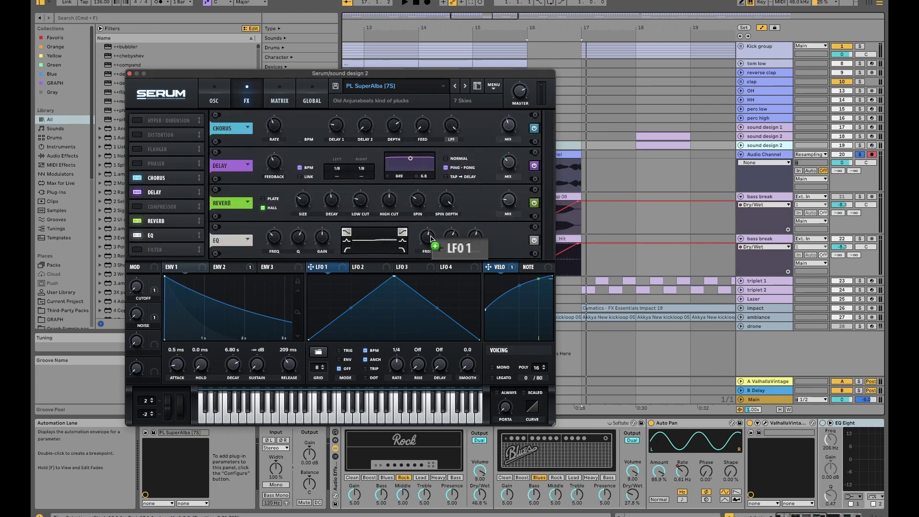
Step: Solo the duplicated sound design 2 track, play its clip at bar 18, and return to Serum's oscillator page
click(659, 145)
click(860, 145)
key(space)
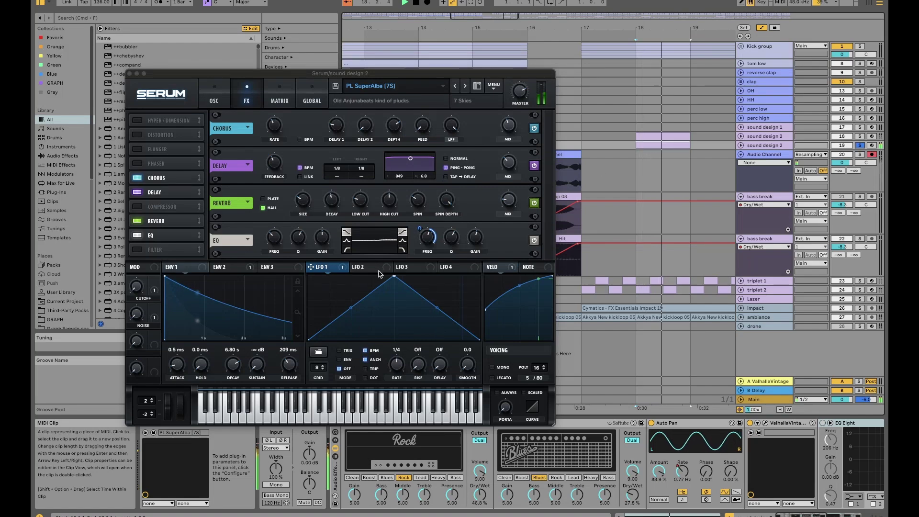
click(426, 244)
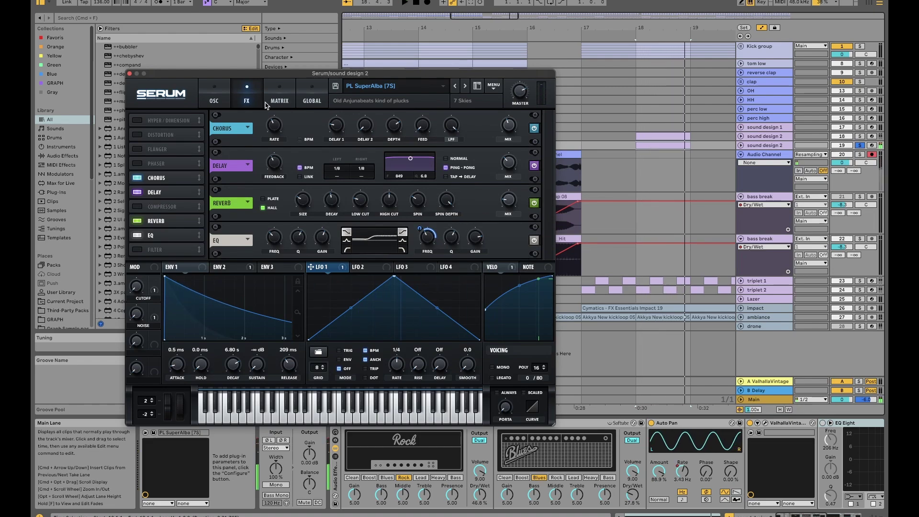
click(224, 99)
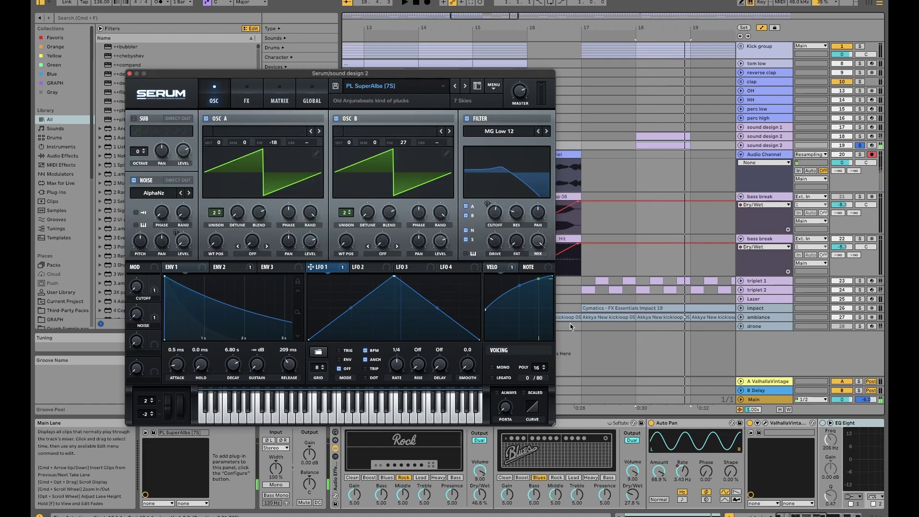
Step: Close Serum and delete the duplicated sound design 2 track, the Audio Channel track and the upper bass break track with 808 Bass Trap 08
click(129, 74)
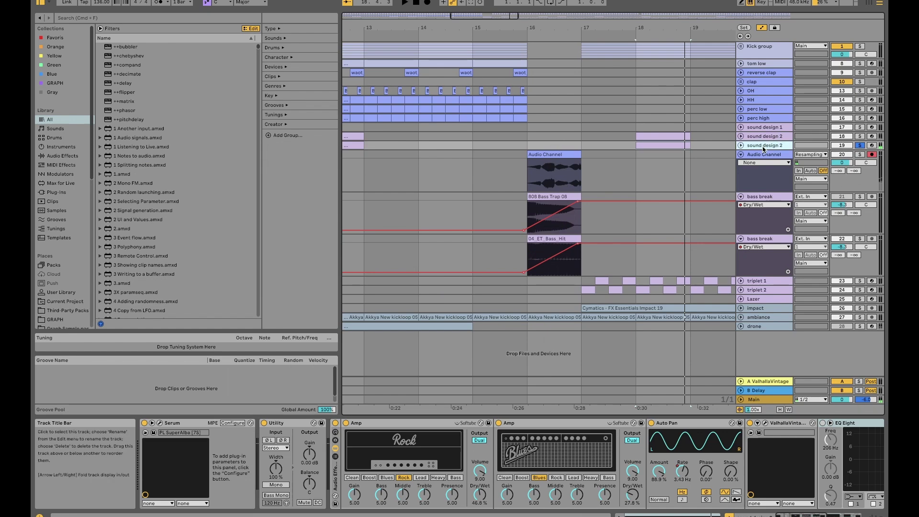
key(Delete)
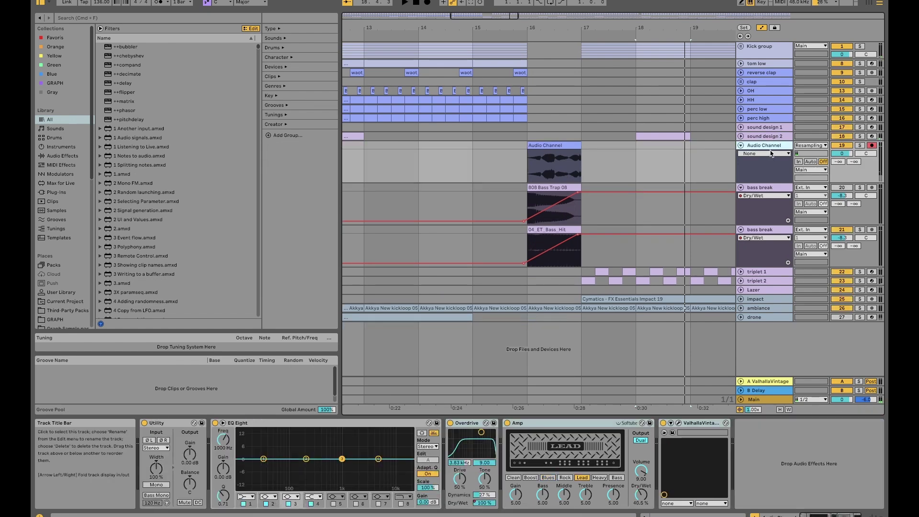
shift+click(767, 189)
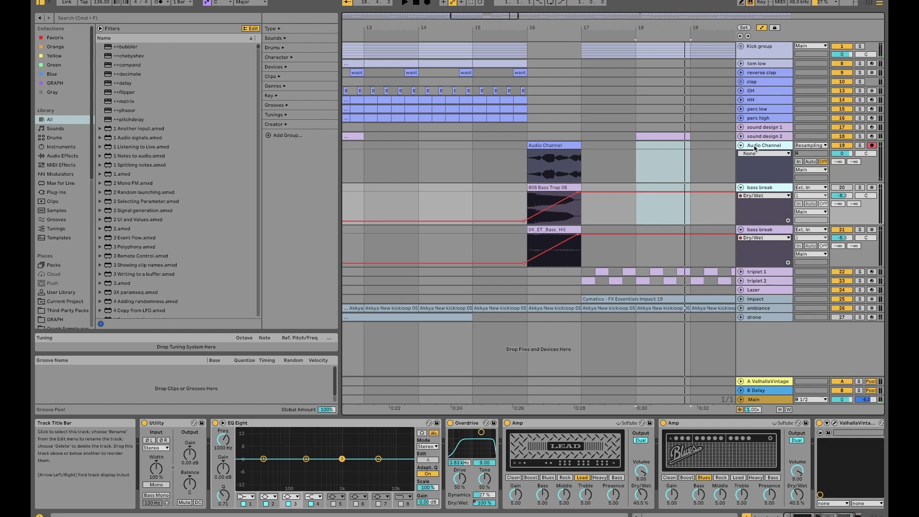
key(Delete)
Step: Solo the triplet 1 and triplet 2 tracks with the arrangement around bar 17 in view
click(490, 148)
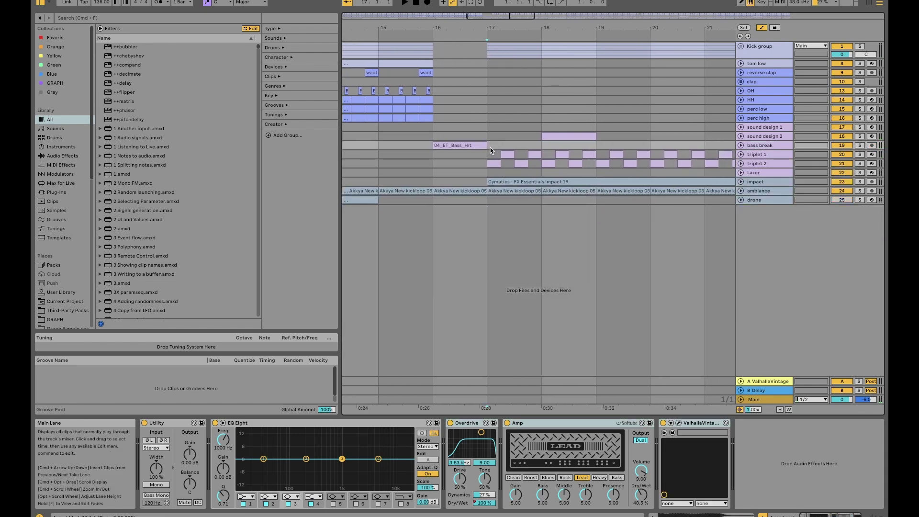
scroll(491, 150, right, 3)
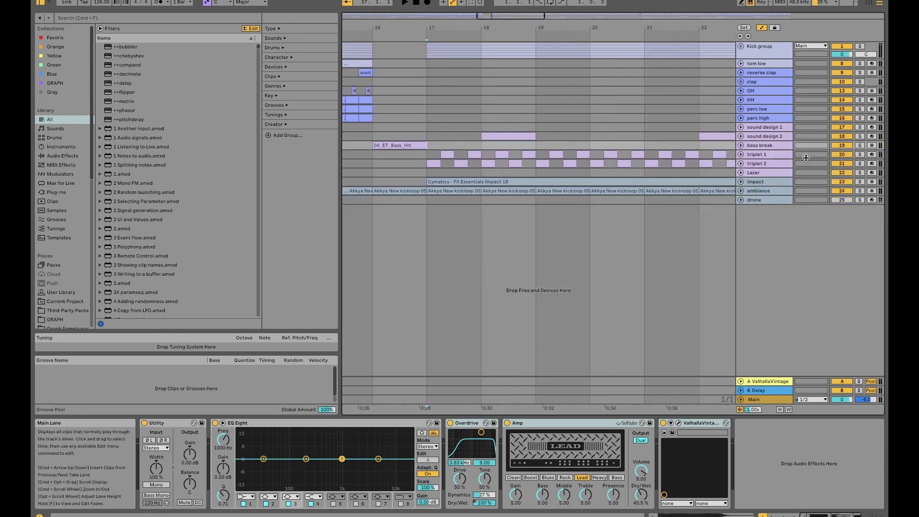
click(859, 154)
click(859, 163)
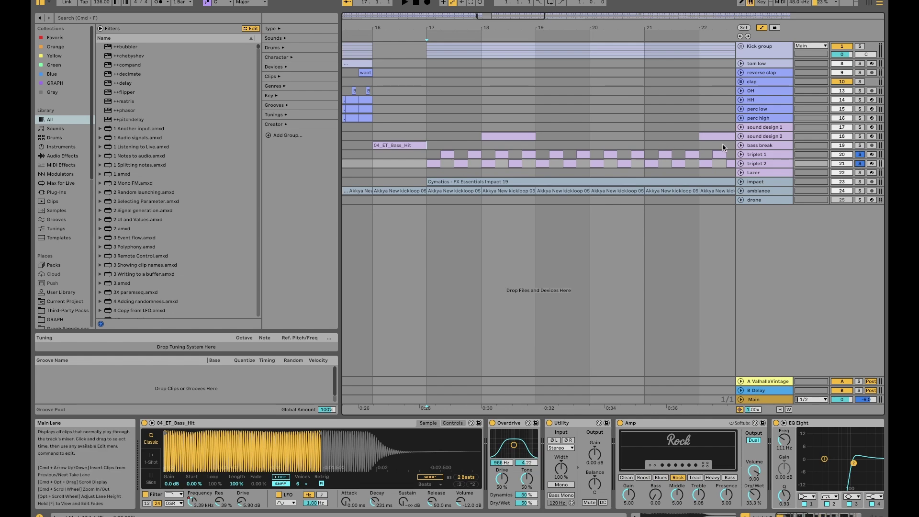
Step: Expand the triplet 1 track and inspect the MIDI notes in its first clip, then return to the arrangement
click(740, 154)
double_click(447, 154)
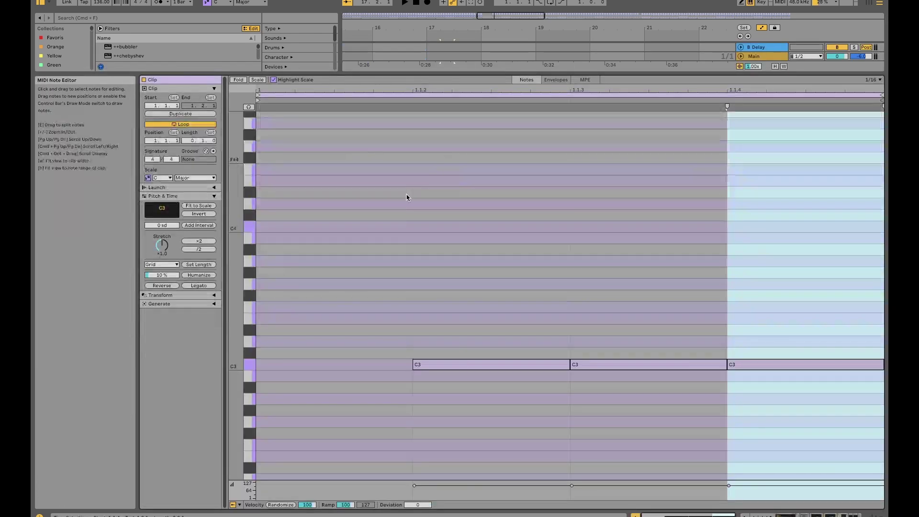
drag(474, 316, 731, 429)
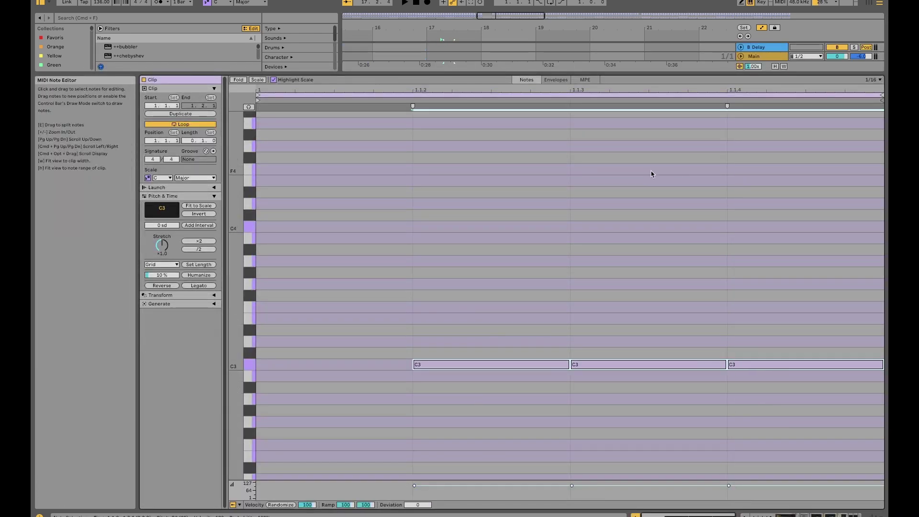
click(764, 56)
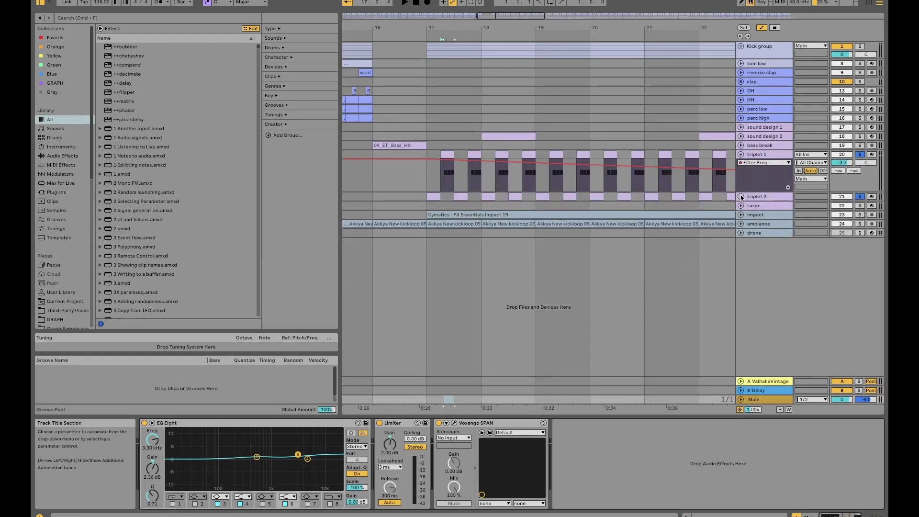
Step: Expand the triplet 2 track and play both soloed triplet tracks from bar 17
click(740, 196)
click(765, 197)
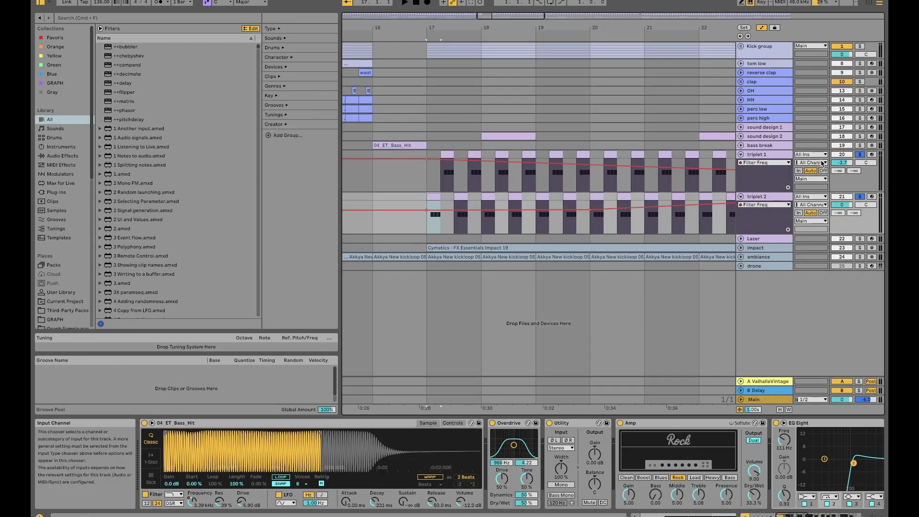
key(space)
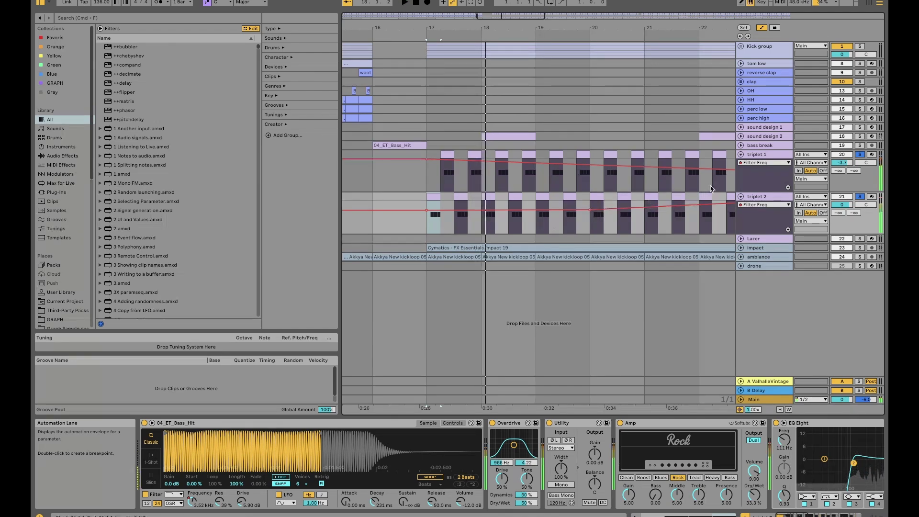
Step: Solo only triplet 1 and examine its device chain from the rim shot sampler through Amp, EQs and Delay to the Kickstart plug-in
click(766, 187)
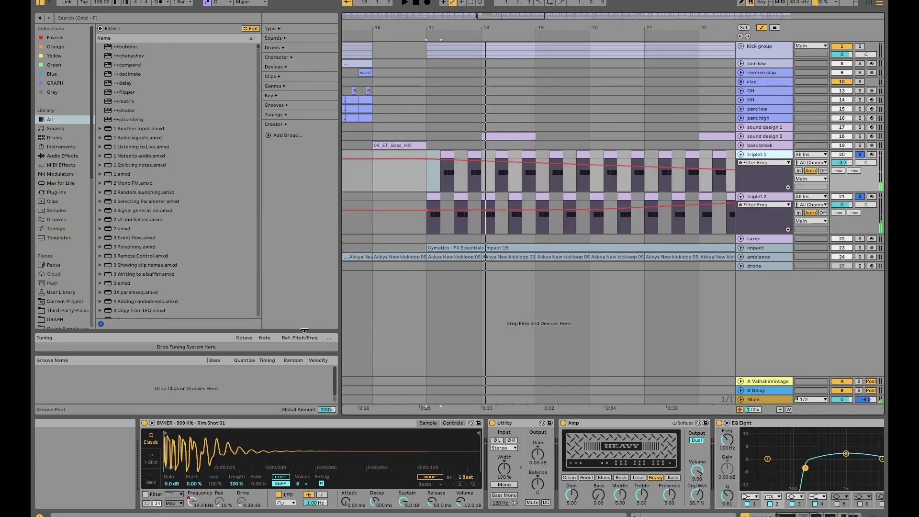
click(276, 423)
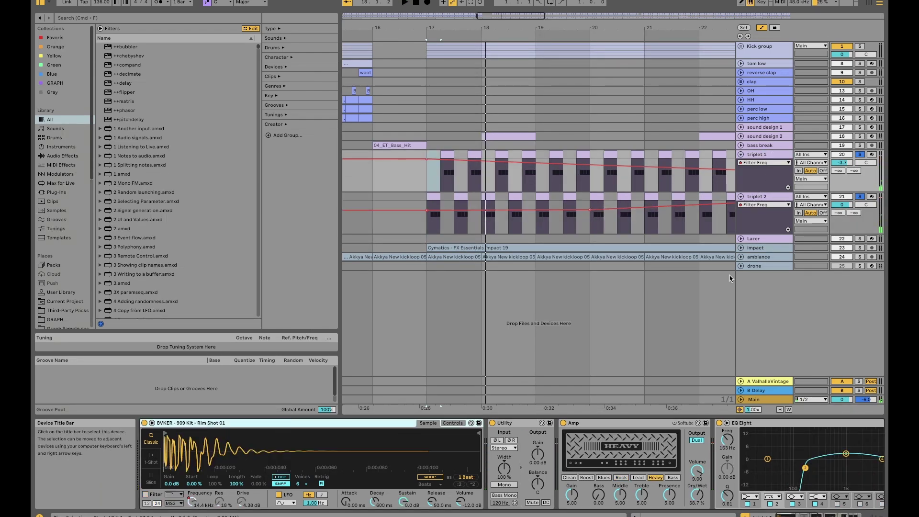
click(859, 155)
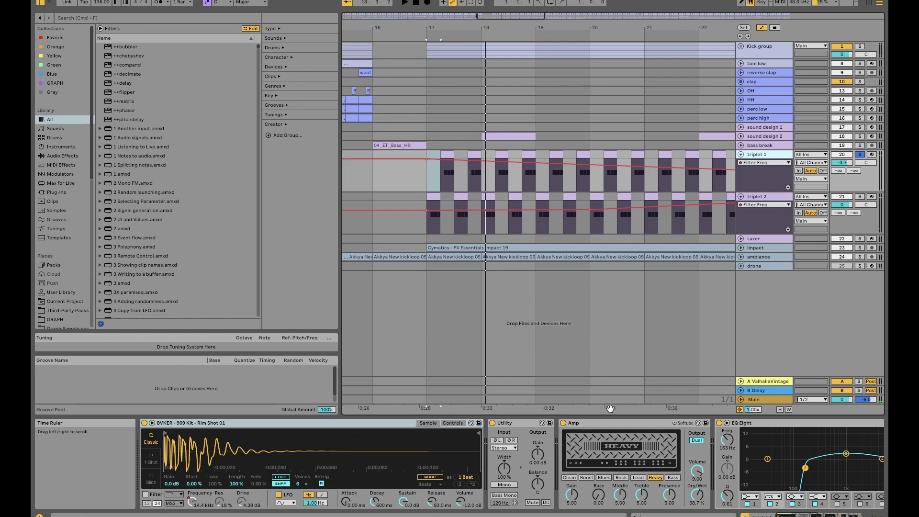
scroll(550, 461, right, 5)
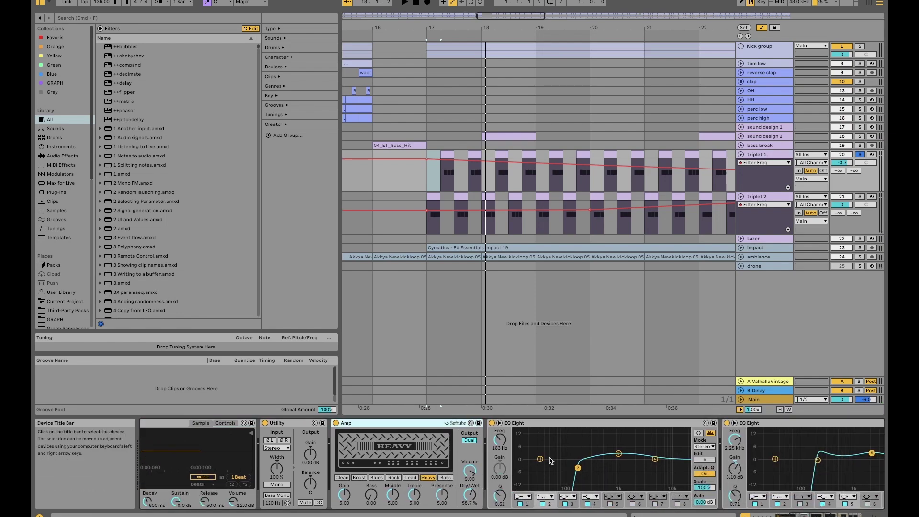
scroll(549, 461, right, 5)
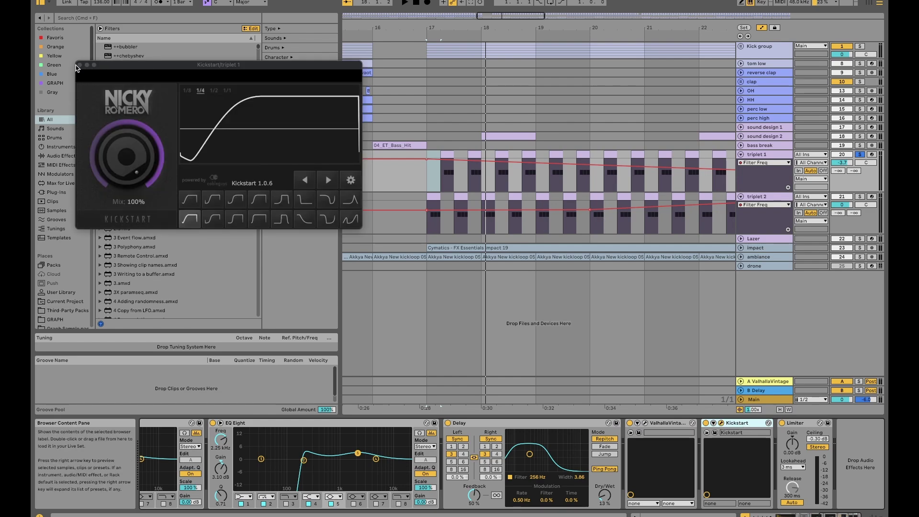
click(78, 65)
Step: Solo only triplet 2, look at the bass break clip at bar 16 for comparison, and play triplet 2 from bar 17
click(450, 214)
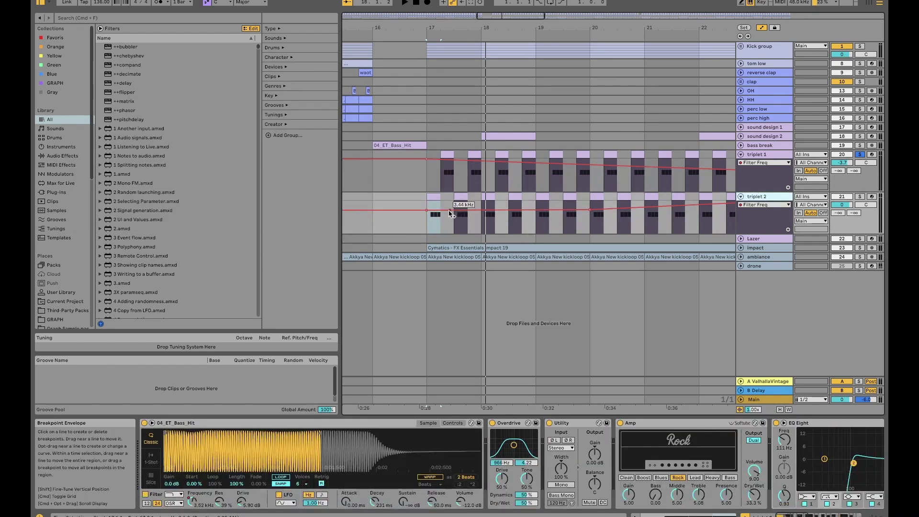
scroll(500, 218, left, 3)
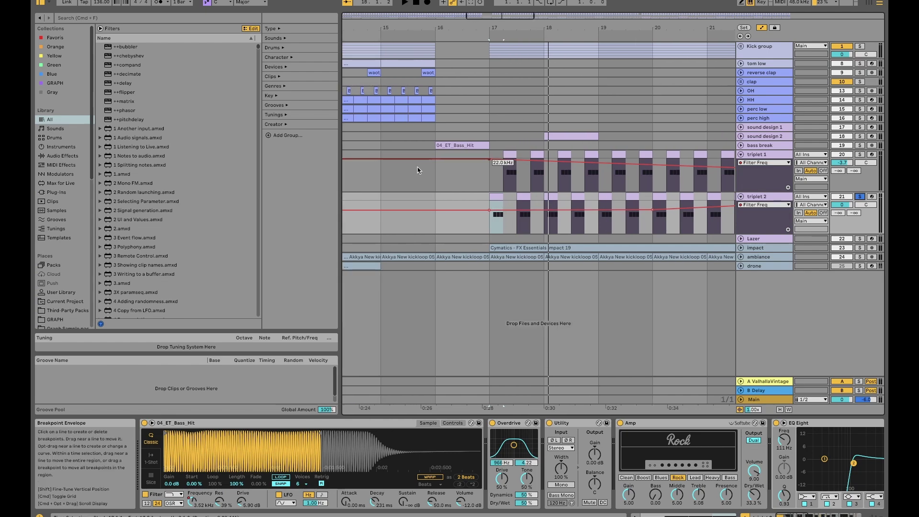
click(455, 146)
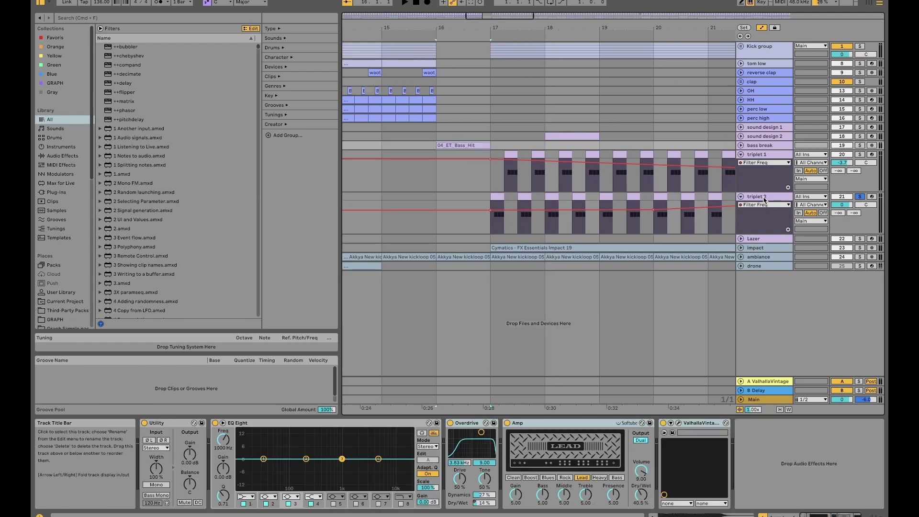
click(760, 197)
key(space)
click(498, 197)
key(space)
key(space)
key(space)
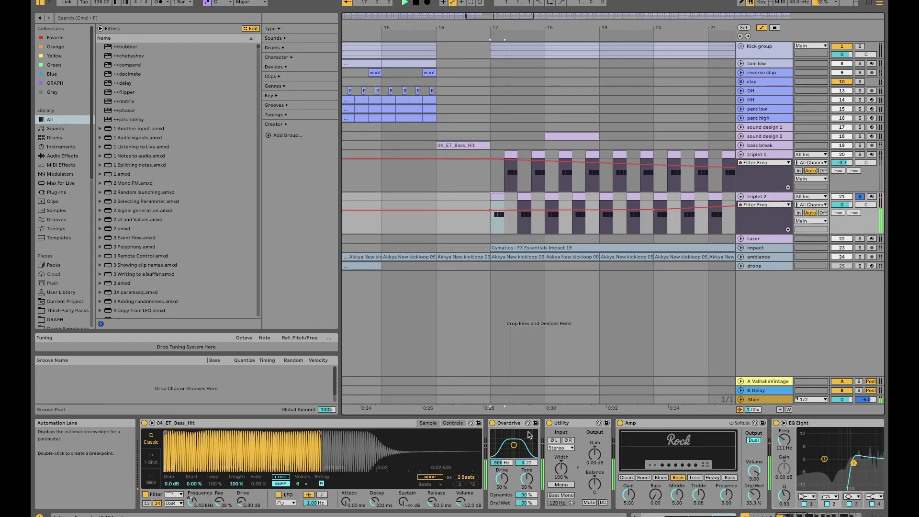
Step: Examine triplet 2's device chain from the Overdrive and Amp through Delay, reverb, Auto Filter and Kickstart to the Color Limiter
scroll(491, 424, right, 15)
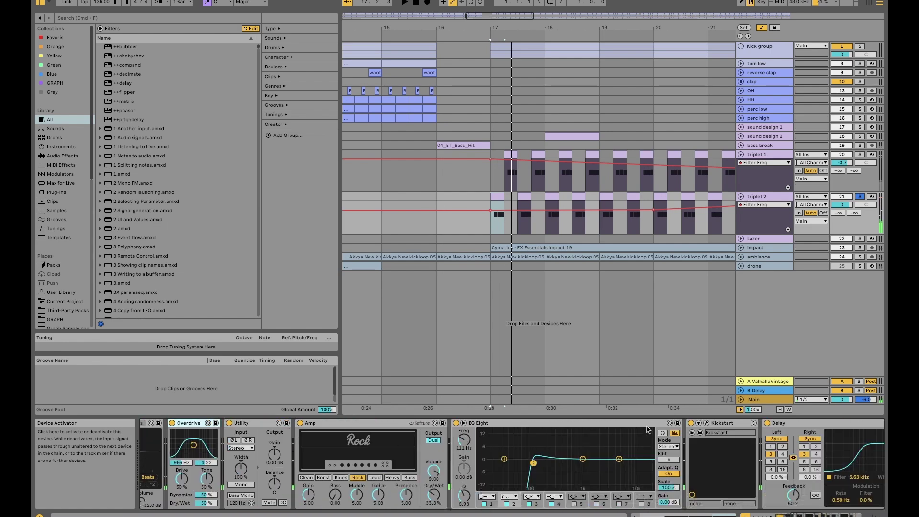
scroll(723, 421, right, 5)
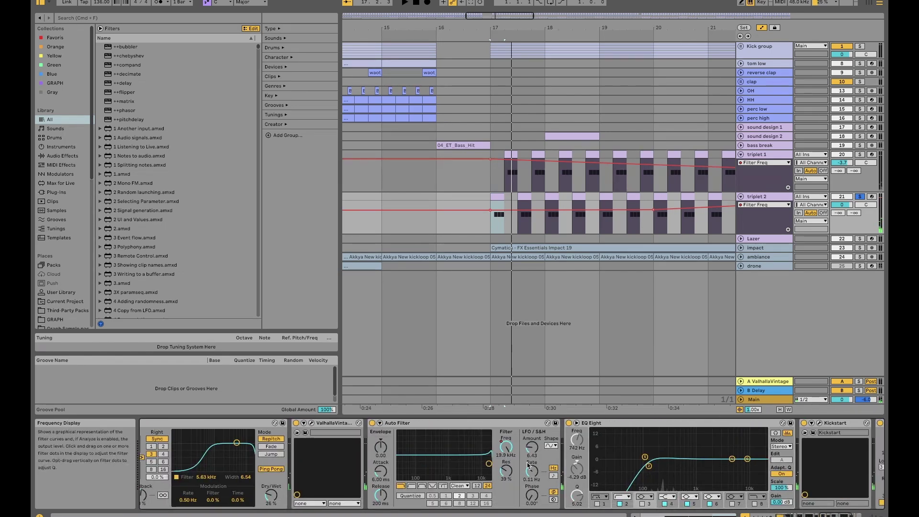
scroll(234, 434, left, 3)
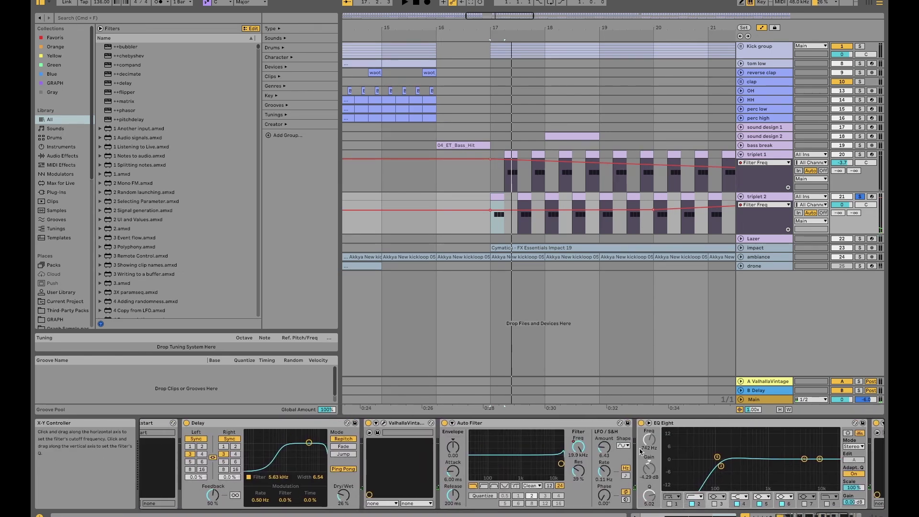
scroll(639, 451, right, 12)
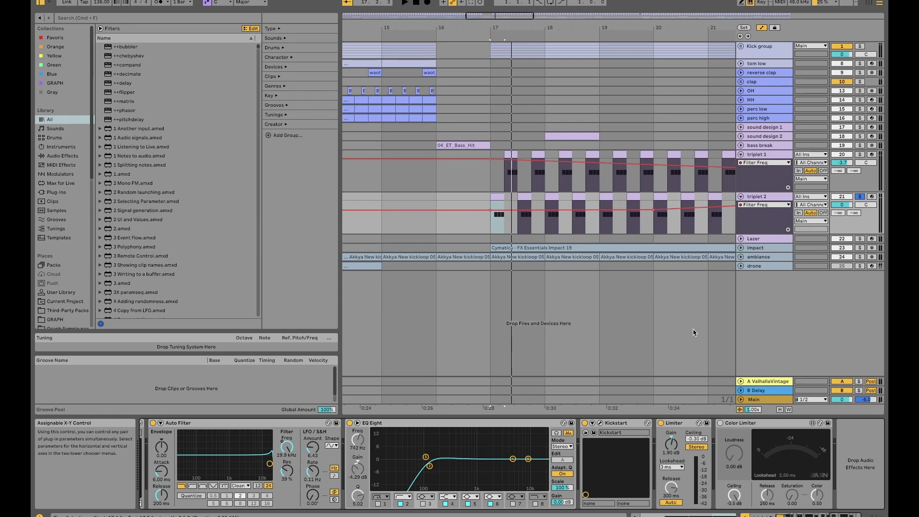
scroll(607, 443, left, 20)
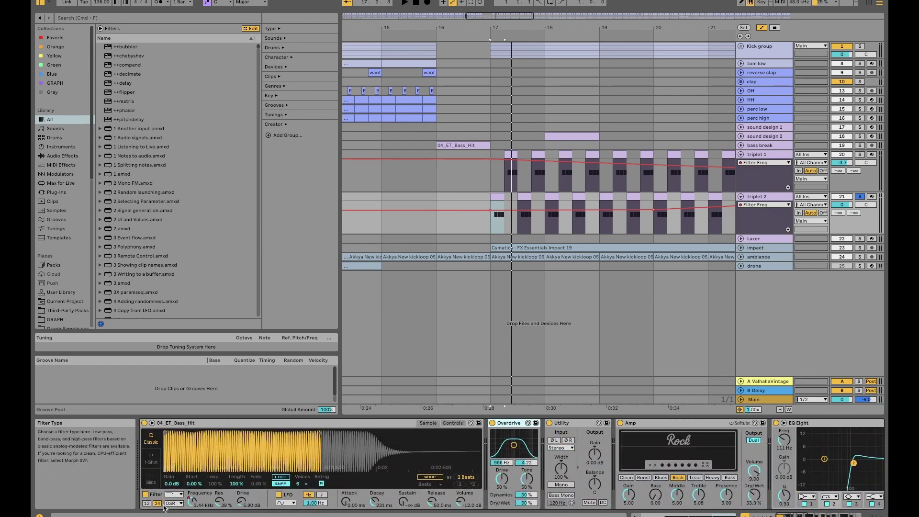
Step: Inspect the sampler's filter frequency on triplet 2 and view its automation across the whole drop
right_click(195, 500)
click(237, 423)
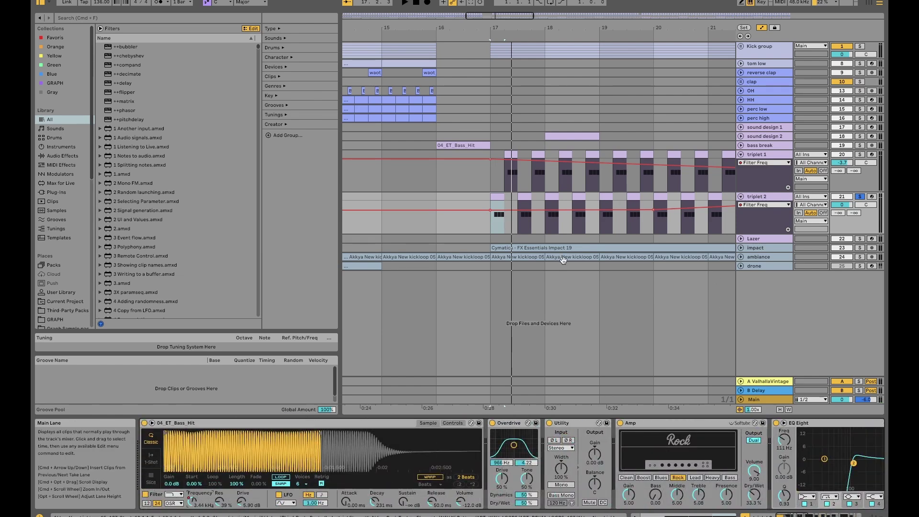
scroll(576, 230, right, 3)
key(minus)
key(minus)
key(minus)
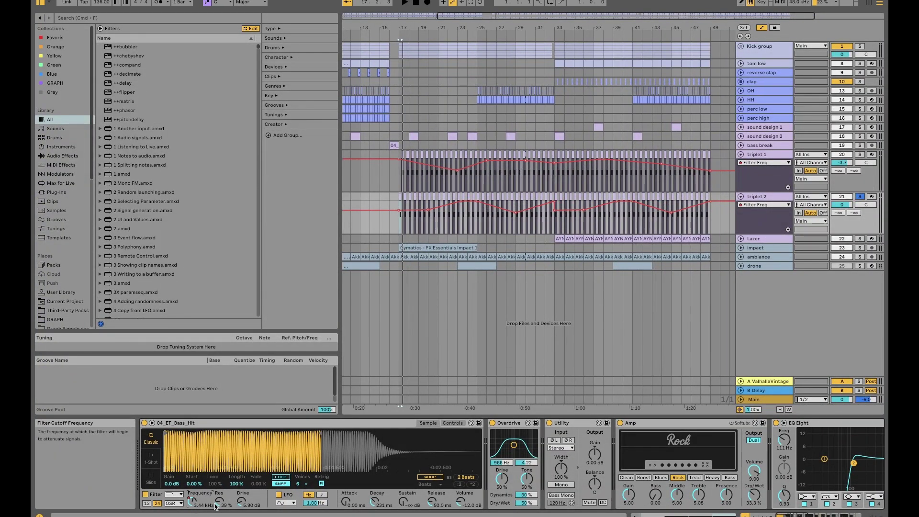
Step: Select triplet 1 to view its filter frequency automation, and play the drop from bar 17 with no tracks soloed
click(776, 155)
scroll(404, 458, left, 15)
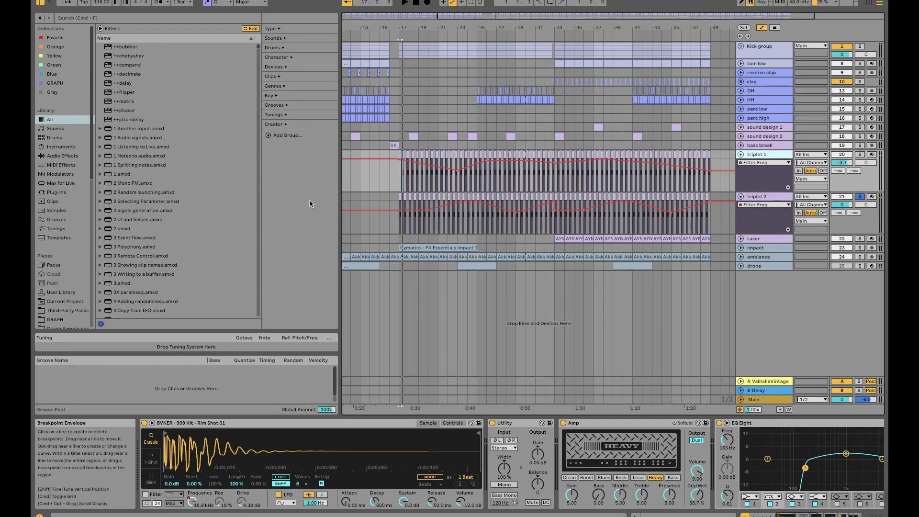
scroll(415, 186, up, 5)
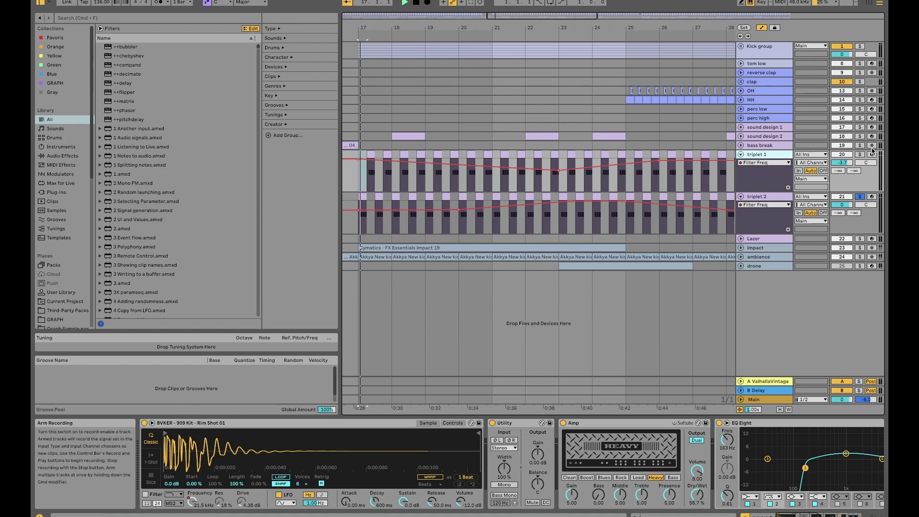
key(space)
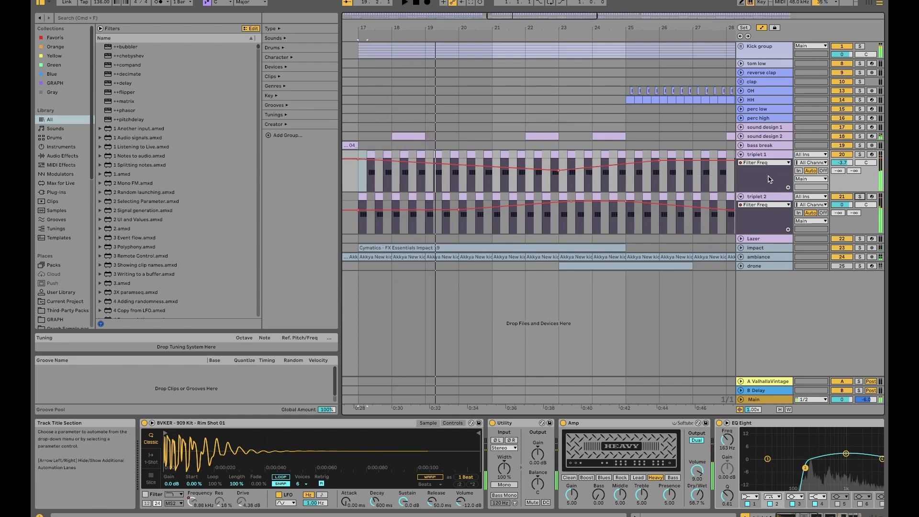
Step: Collapse the automation lanes of the triplet 2 and triplet 1 tracks
click(740, 196)
click(740, 154)
scroll(622, 165, right, 10)
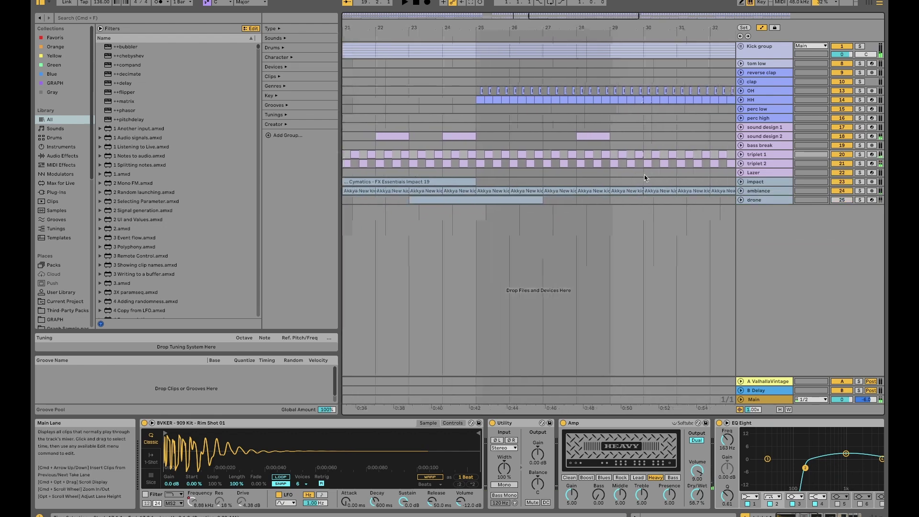
Step: Solo the Lazer track and play it from bar 33, where its first clips begin
click(515, 170)
scroll(516, 170, down, 8)
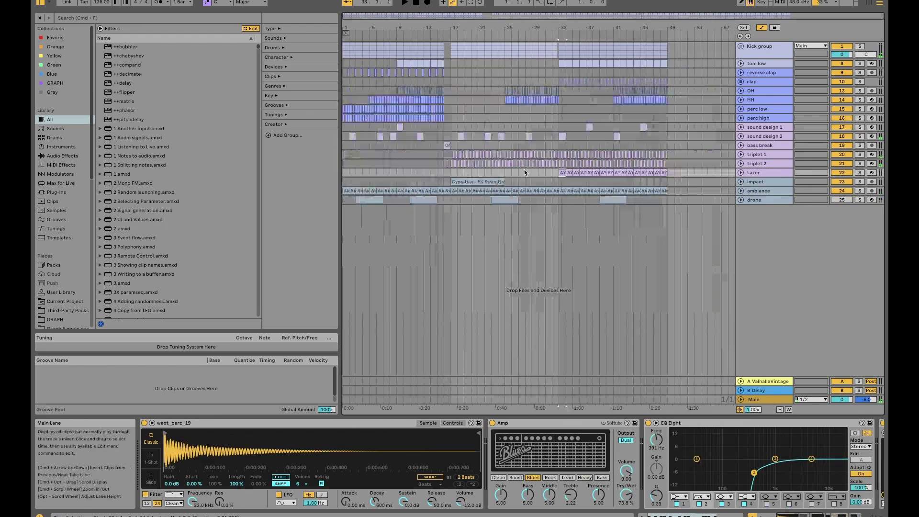
scroll(588, 164, up, 8)
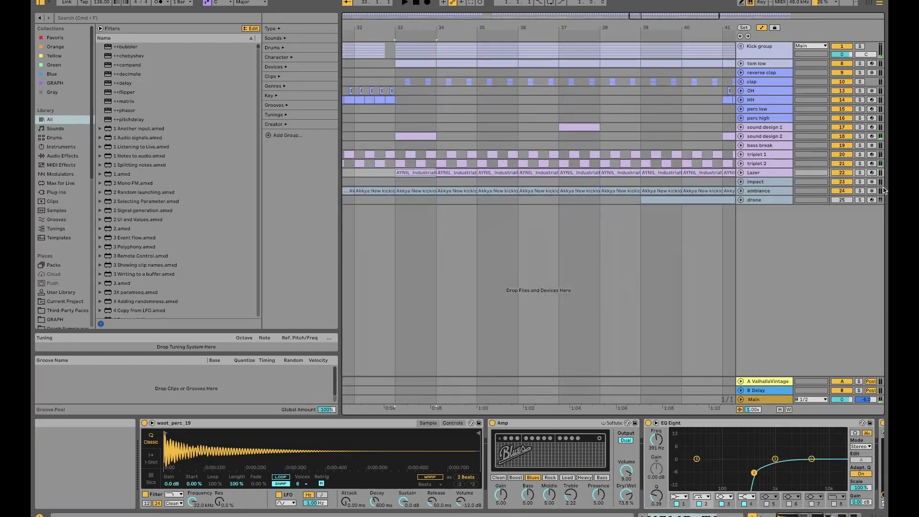
click(859, 172)
key(space)
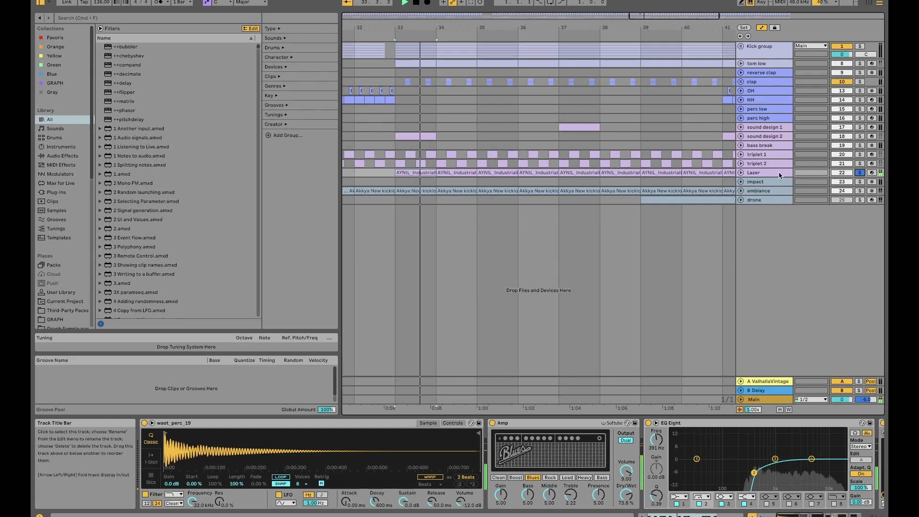
Step: Shape the pitch envelope of Lazer's waot_perc_19 sampler to +25 st, with a 10 ms decay and -100% sustain, while playing
click(452, 423)
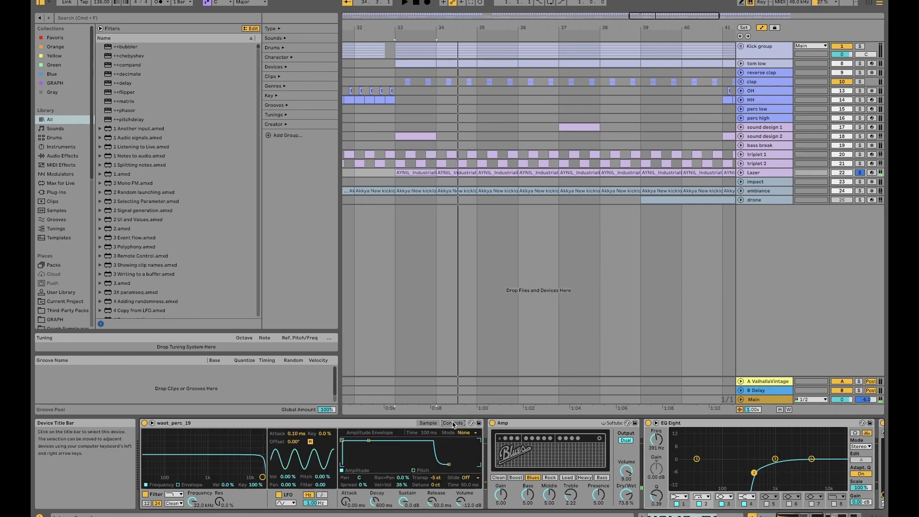
click(413, 470)
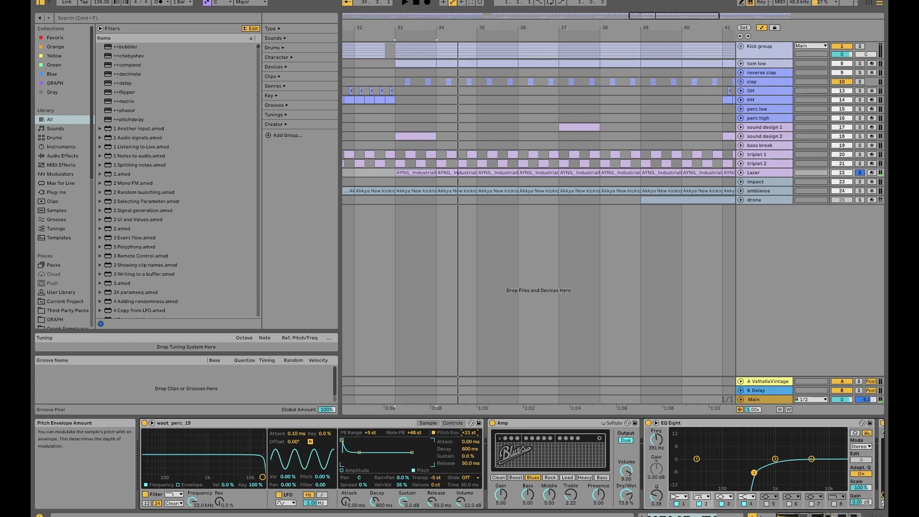
key(space)
drag(357, 453, 350, 464)
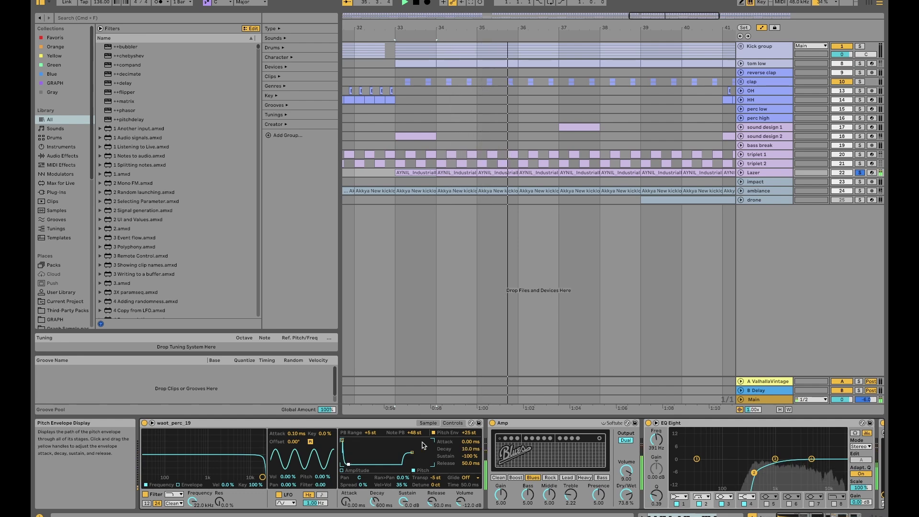
Step: Search the library for perc, replace Lazer's sample with Akkya Perc 26.wav, and play it from bar 33
click(428, 423)
click(209, 20)
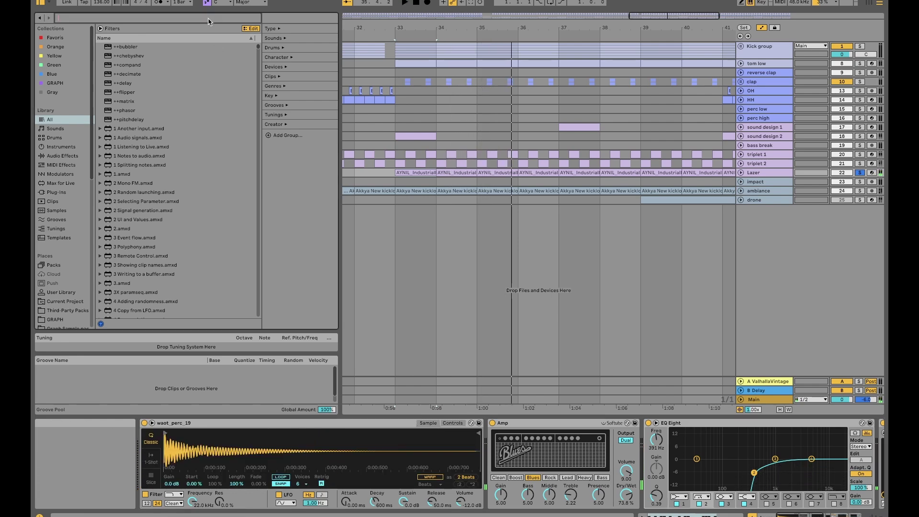
text(perc)
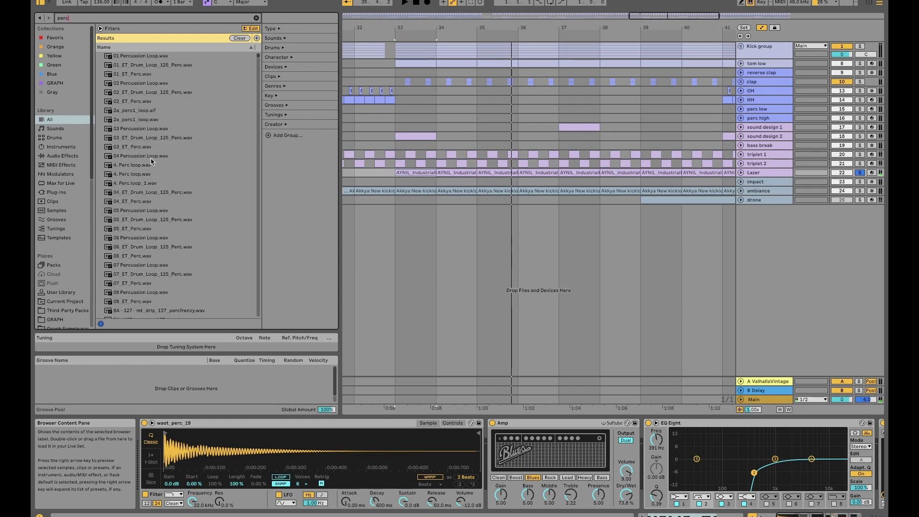
scroll(144, 184, down, 10)
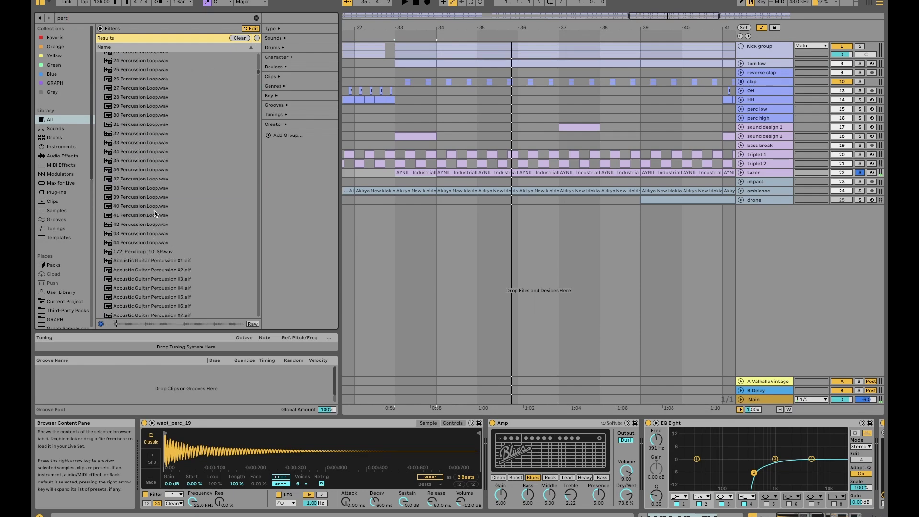
scroll(175, 135, down, 15)
click(175, 135)
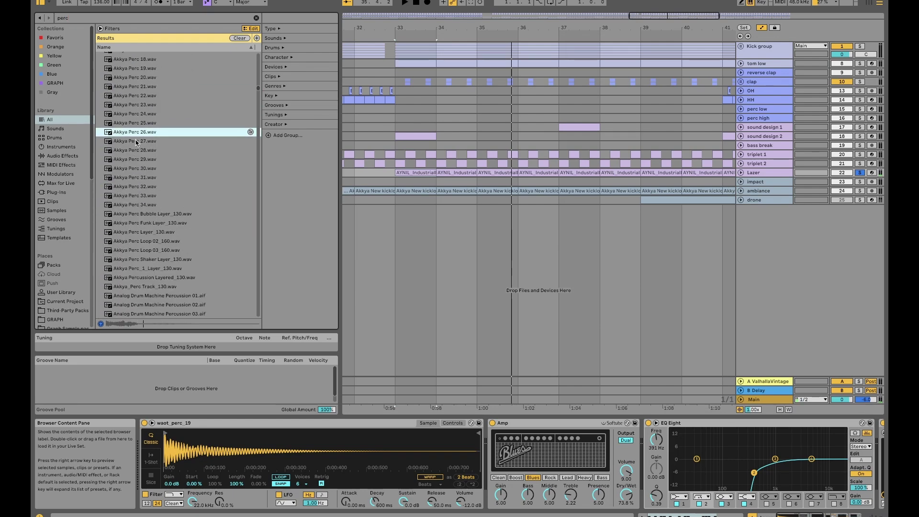
drag(281, 443, 282, 444)
key(space)
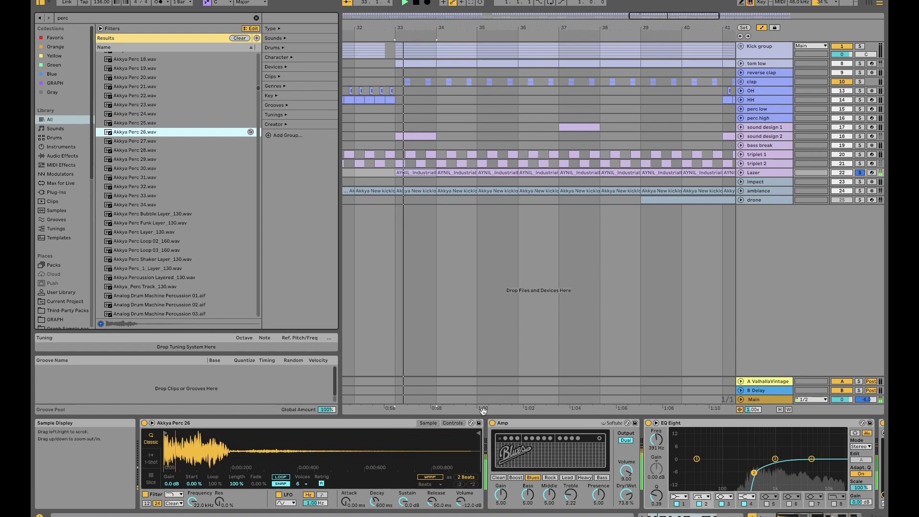
Step: Set the sampler's pitch envelope amount to +48 st and reshape it to a 120 ms decay and -4.0% sustain
click(452, 423)
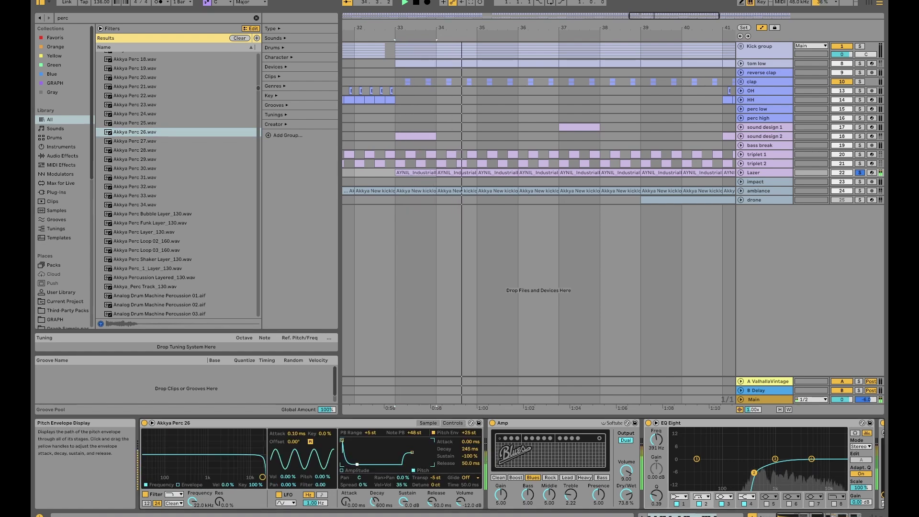
drag(469, 432, 469, 425)
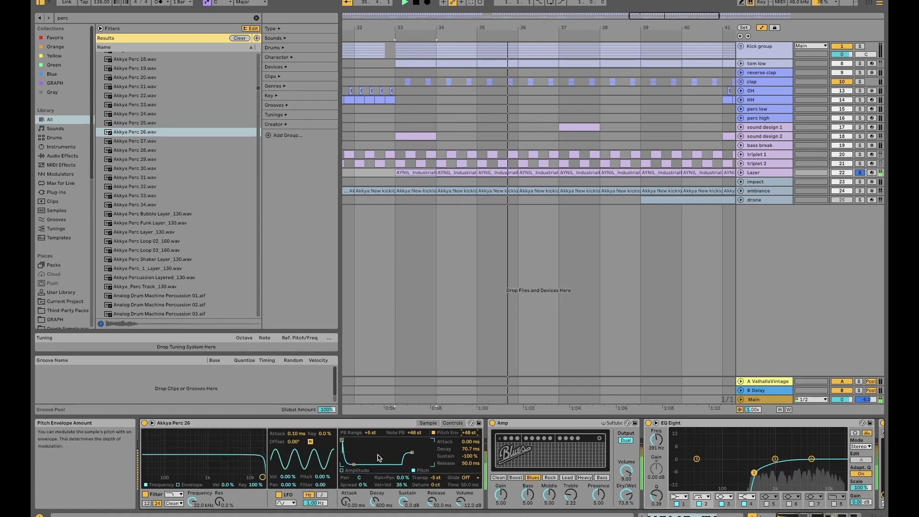
drag(353, 464, 355, 452)
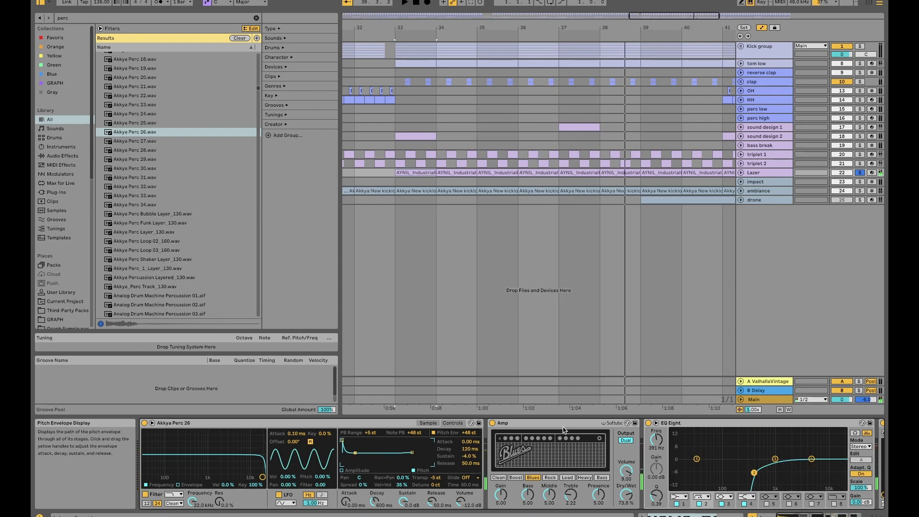
Step: Examine Lazer's effect chain past the Amp and EQ Eight, and open the ValhallaSupermassive settings window
scroll(563, 430, right, 12)
scroll(419, 442, left, 12)
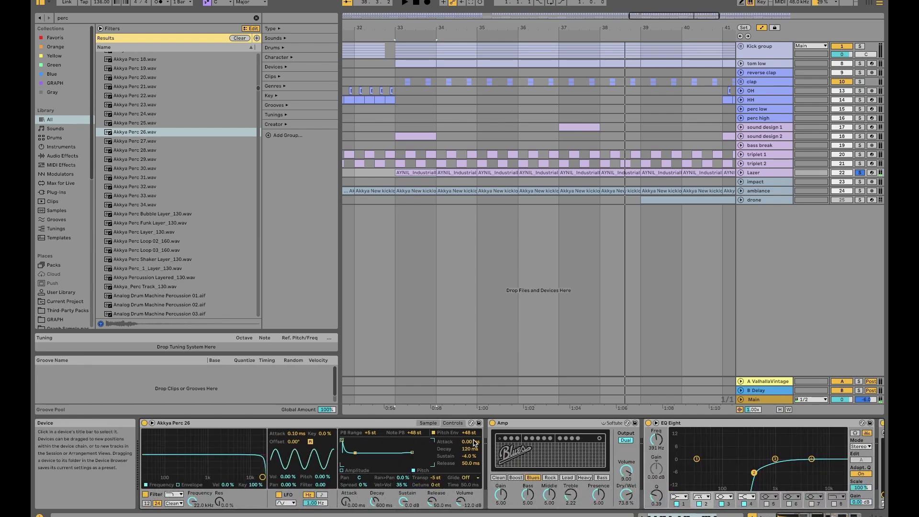
scroll(473, 442, right, 12)
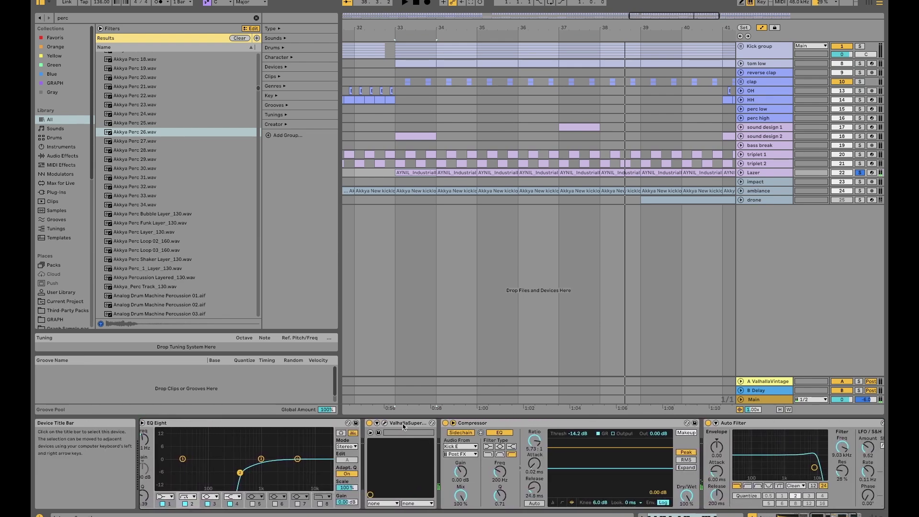
click(385, 424)
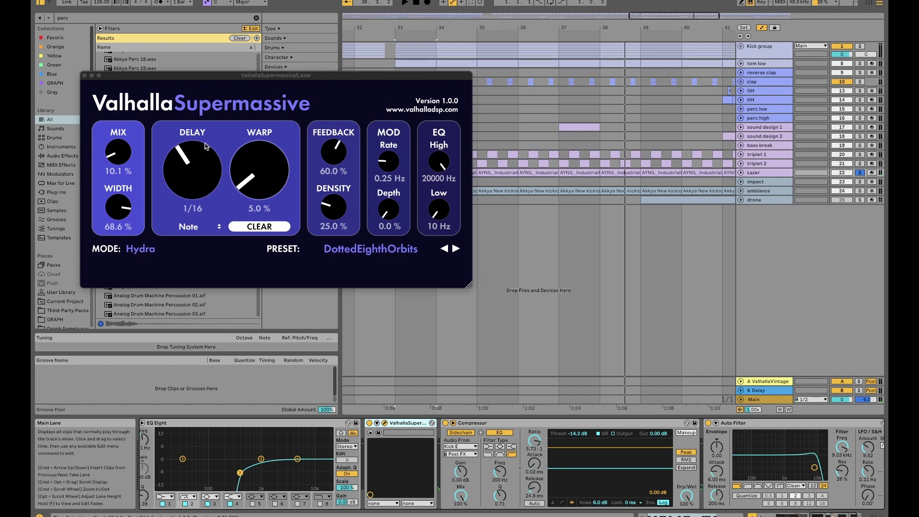
drag(246, 74, 351, 78)
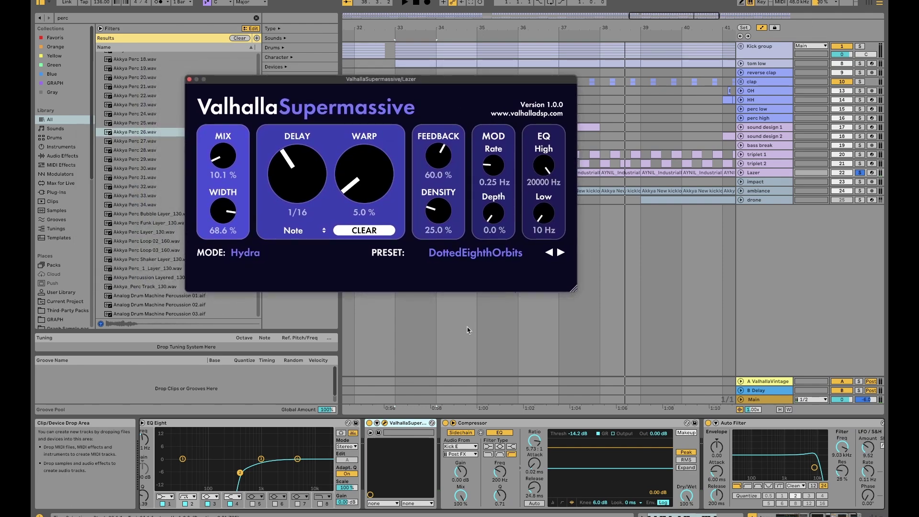
Step: Undo the pitch envelope edits and the sample swap on Lazer, and play the original waot_perc_19 from bar 33
click(764, 171)
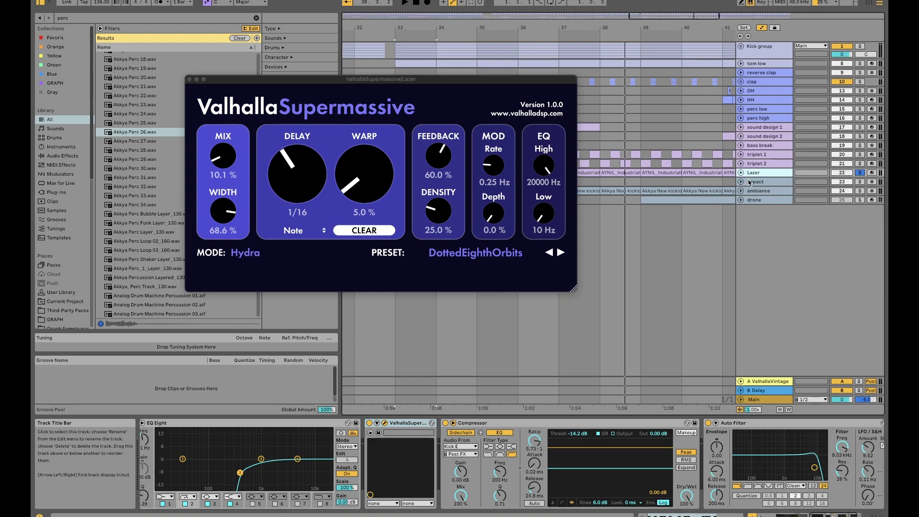
scroll(452, 431, left, 5)
scroll(483, 430, left, 10)
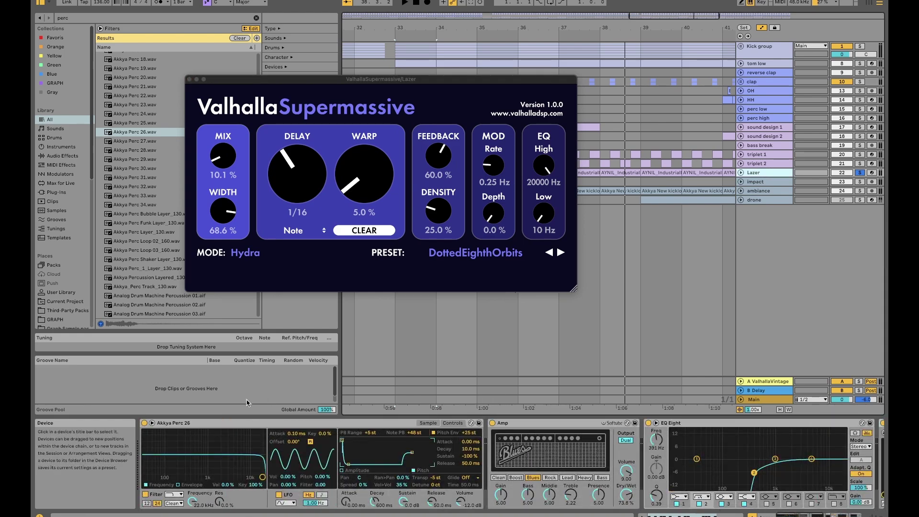
click(424, 424)
key(space)
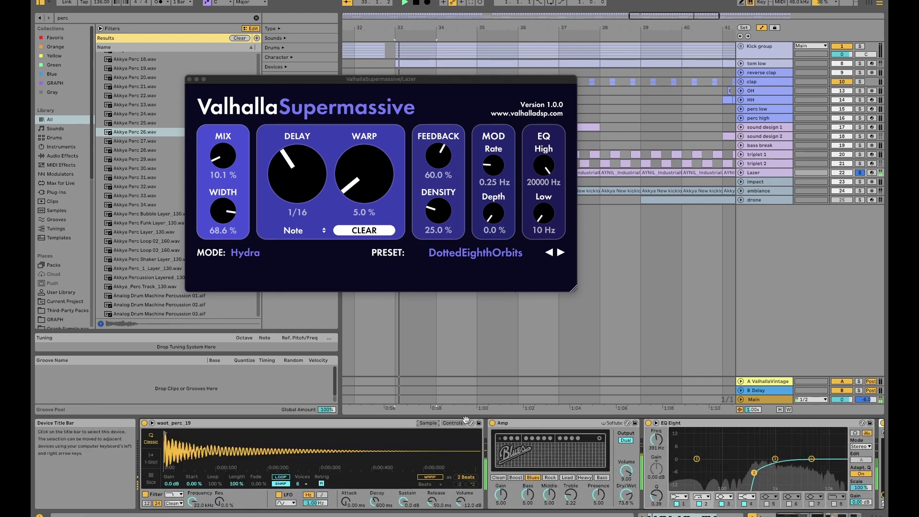
Step: Set the pitch envelope amount of Lazer's sampler to 0 st and show its amplitude envelope
click(450, 424)
click(428, 424)
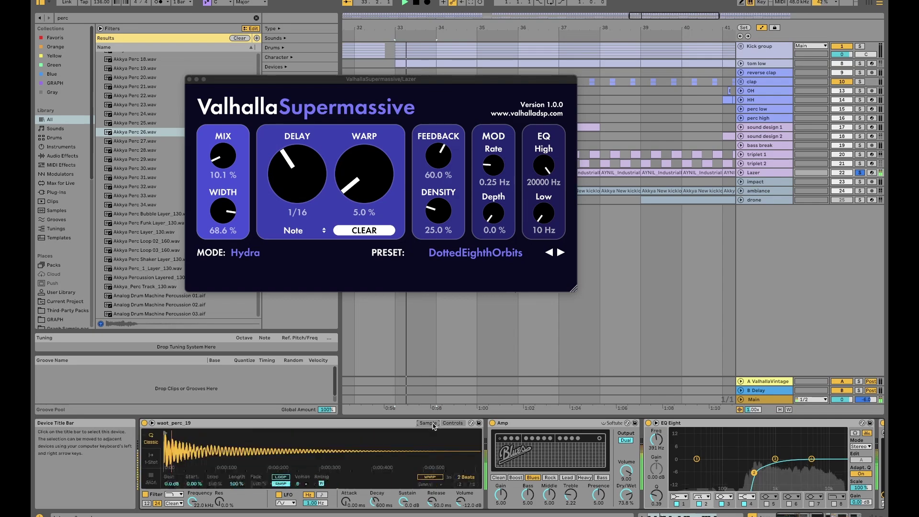
click(452, 424)
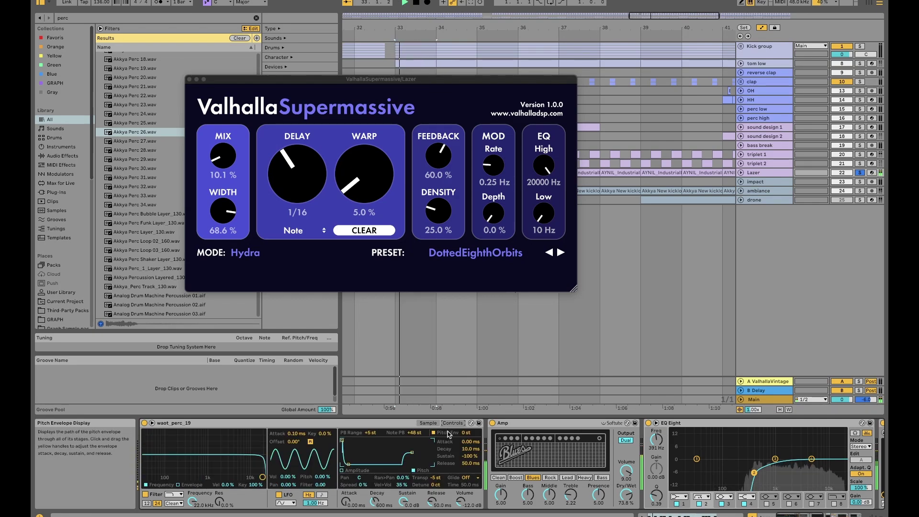
click(353, 470)
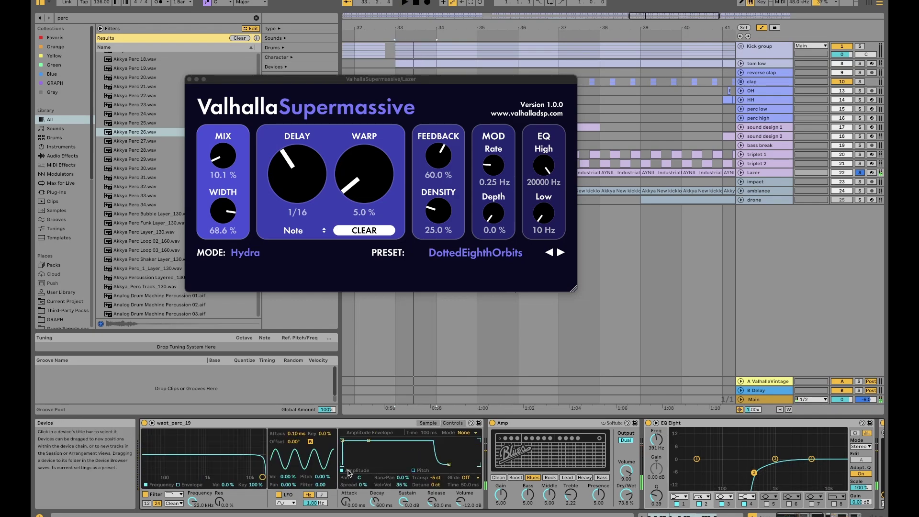
Step: Close the ValhallaSupermassive window, then open a Lazer clip, select all its C3 notes to inspect the pattern, and return to the arrangement
scroll(636, 435, right, 10)
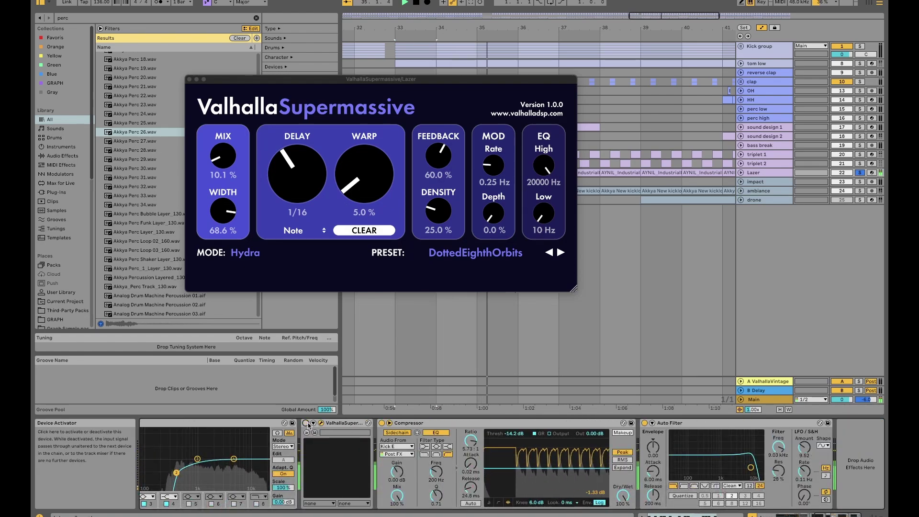
click(189, 79)
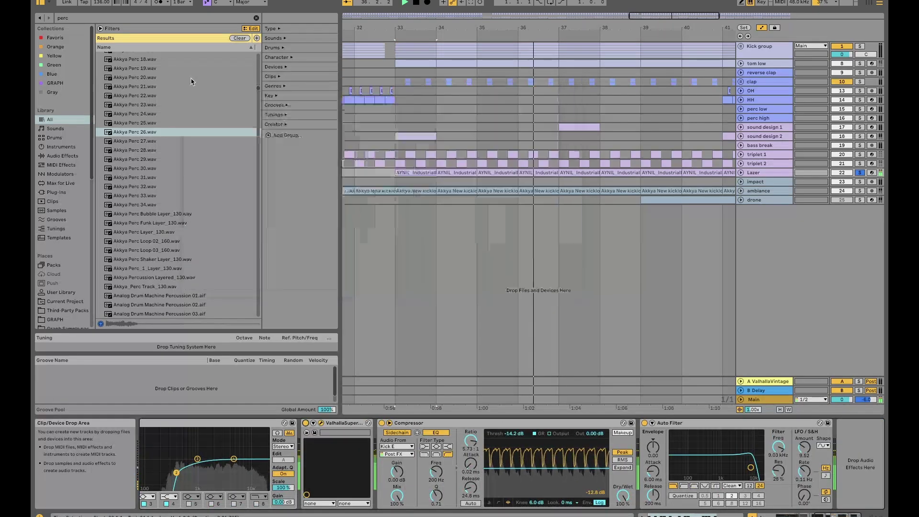
double_click(474, 171)
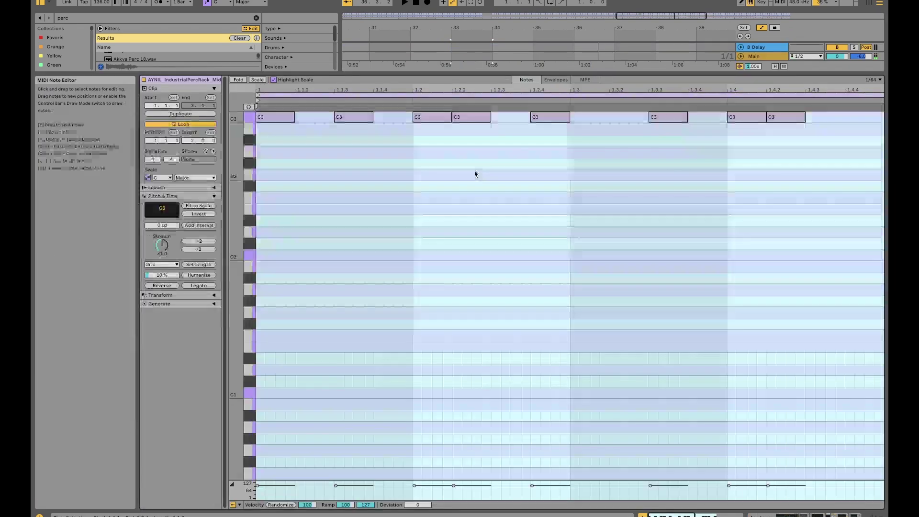
key(super+a)
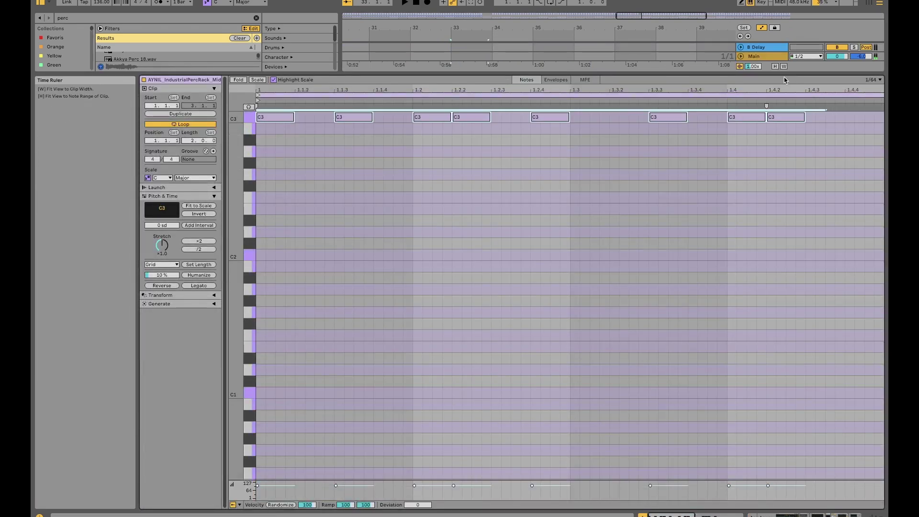
double_click(773, 58)
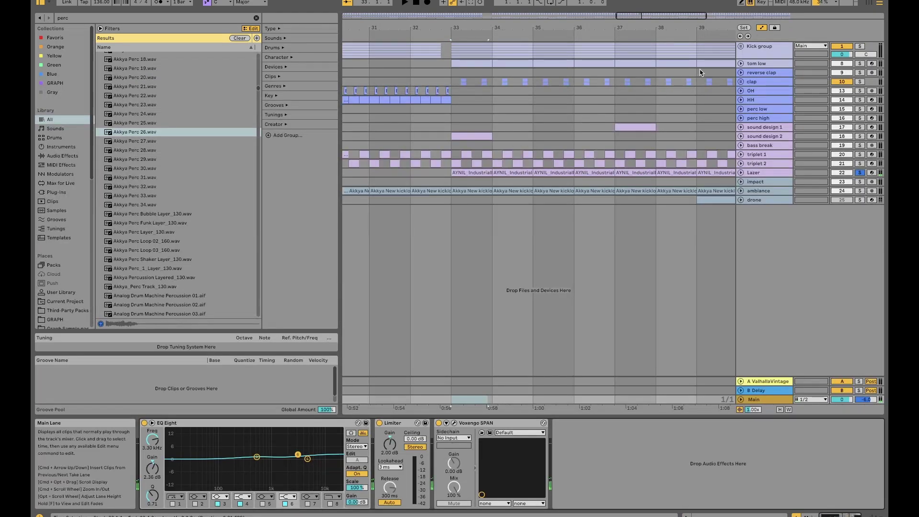
Step: View the notes of the tom low clip and the sound design 2 clip at bar 33 for comparison
double_click(480, 61)
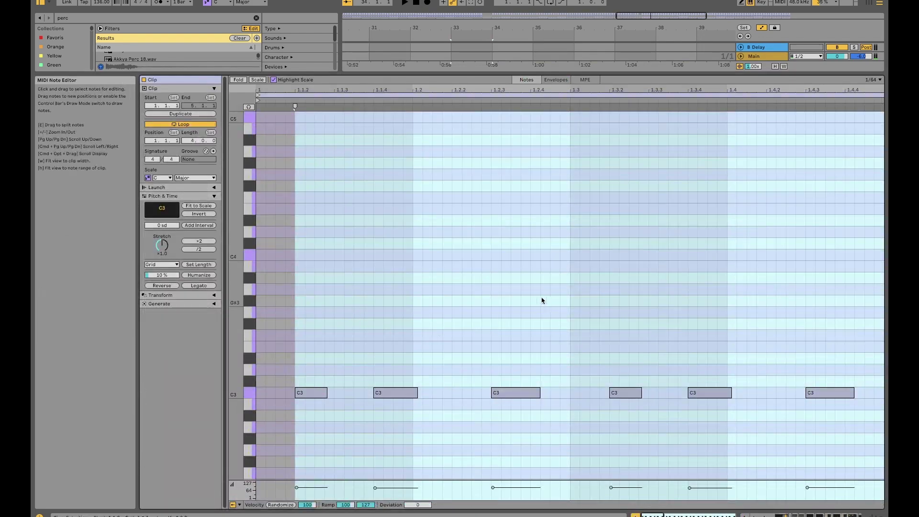
double_click(759, 59)
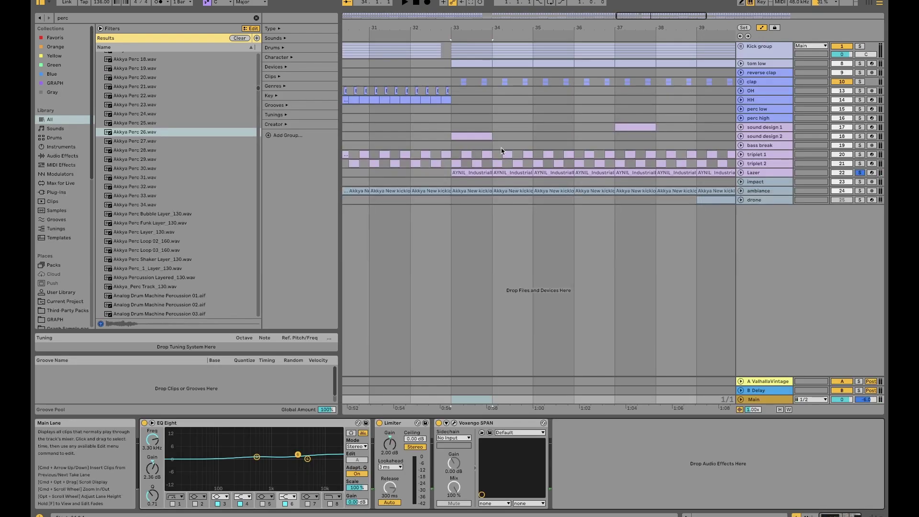
double_click(482, 139)
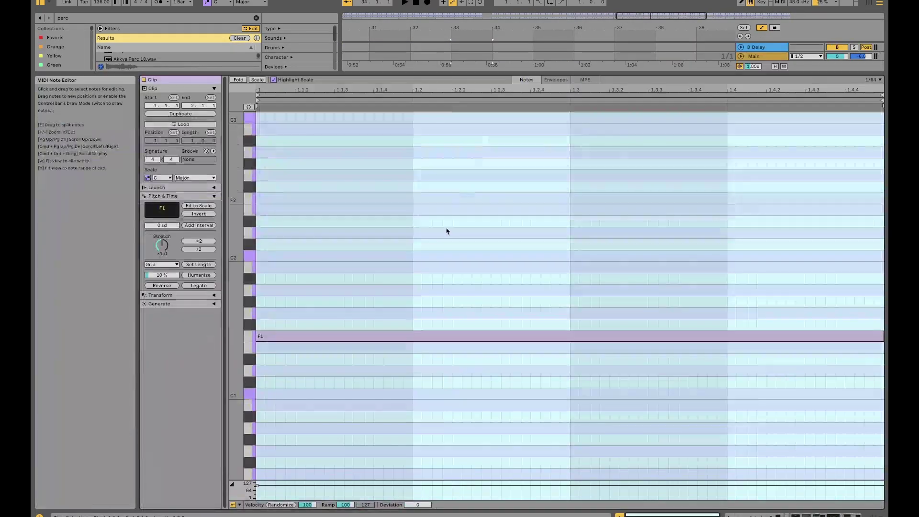
double_click(742, 50)
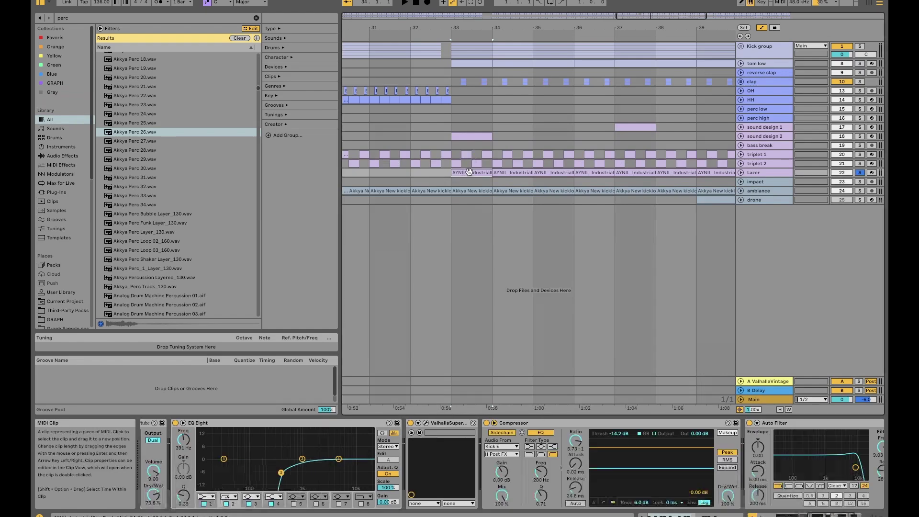
Step: Open the Lazer clip at bar 33, vary the velocities of its C3 notes, including a softer last note, and play it
double_click(469, 172)
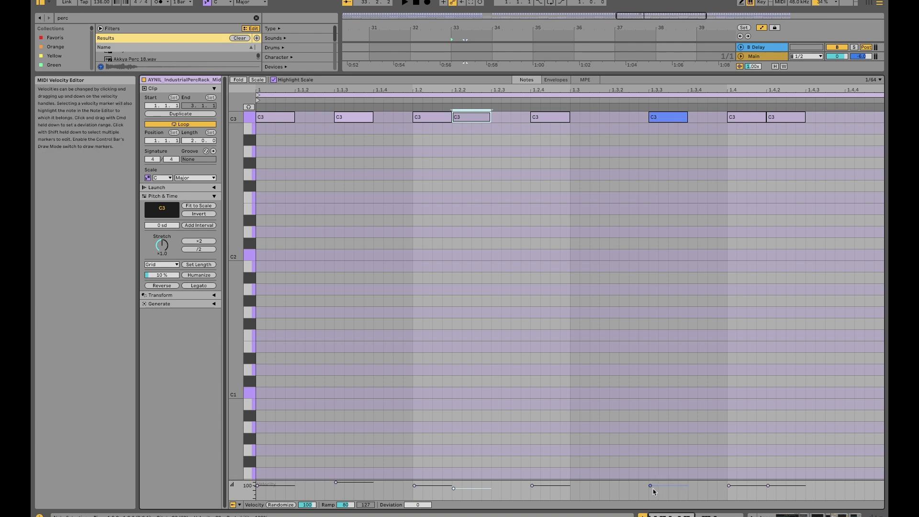
drag(767, 486, 768, 488)
key(space)
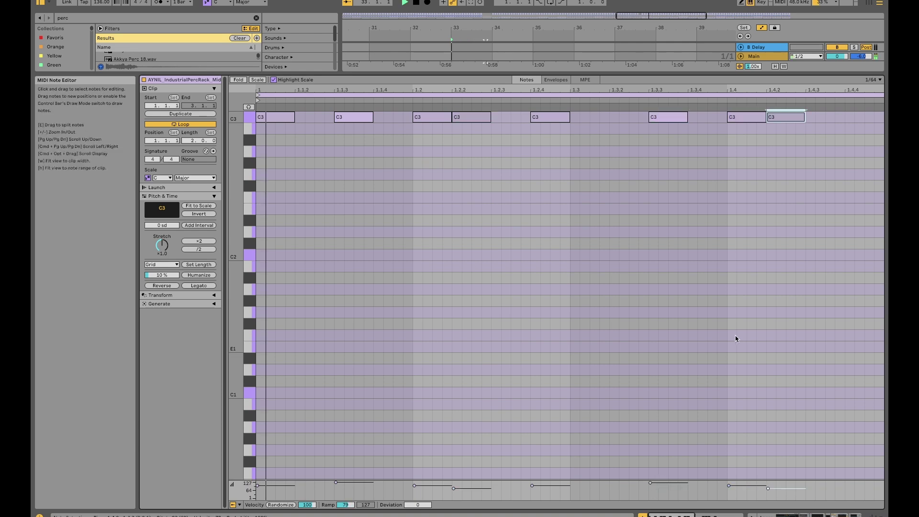
key(space)
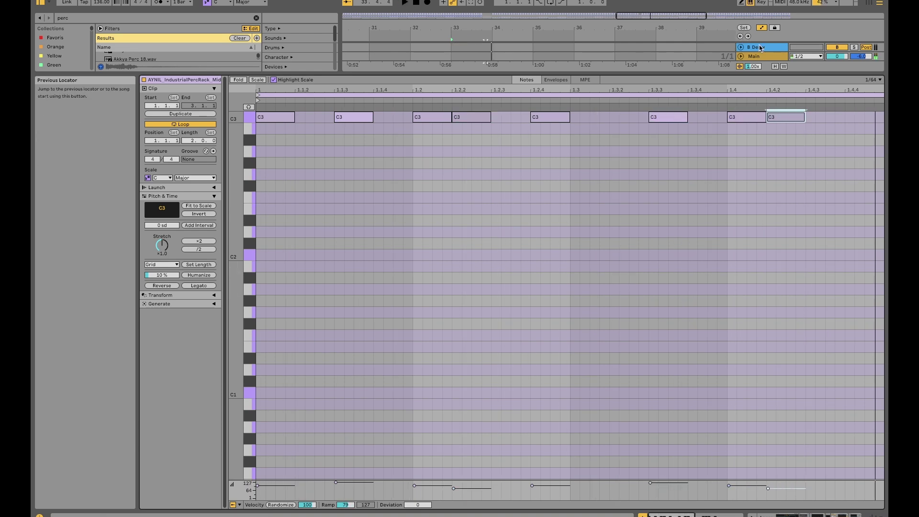
Step: Return to the arrangement, take Lazer off solo, and play all tracks together from bar 33
double_click(764, 57)
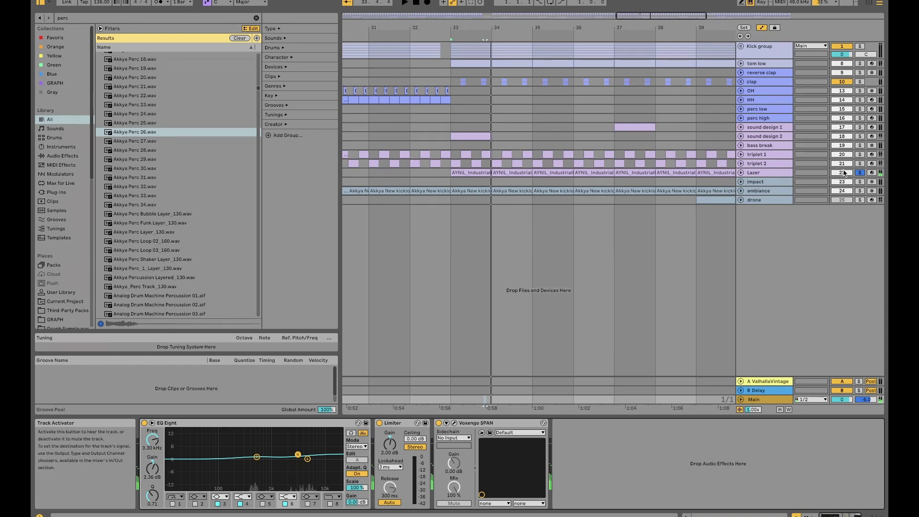
scroll(577, 153, down, 3)
scroll(577, 154, right, 3)
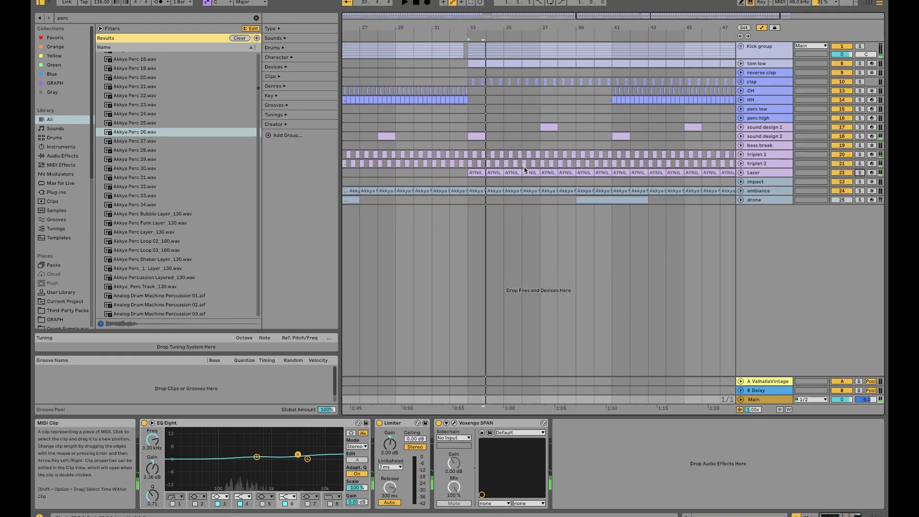
click(478, 173)
key(space)
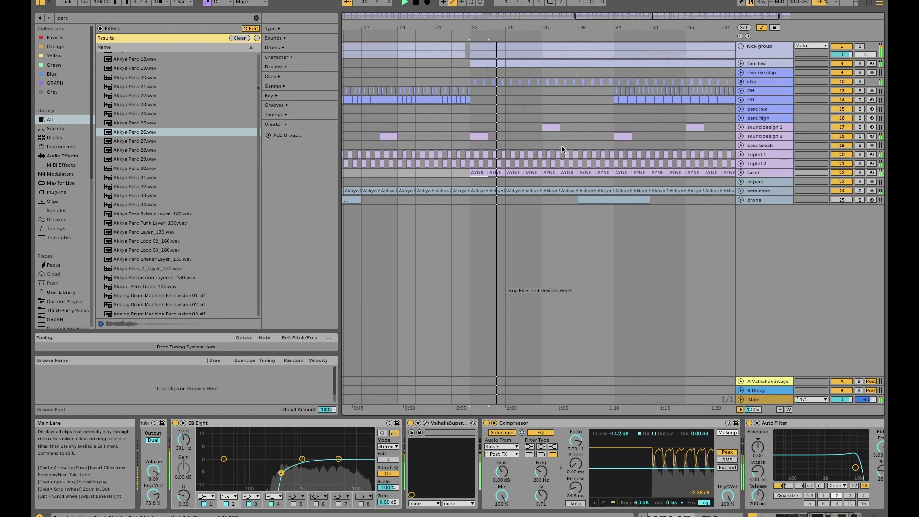
Step: Stop playback and unfold the impact track to view its Cymatics clip and effects, then fold it again
scroll(609, 180, left, 4)
scroll(608, 179, down, 5)
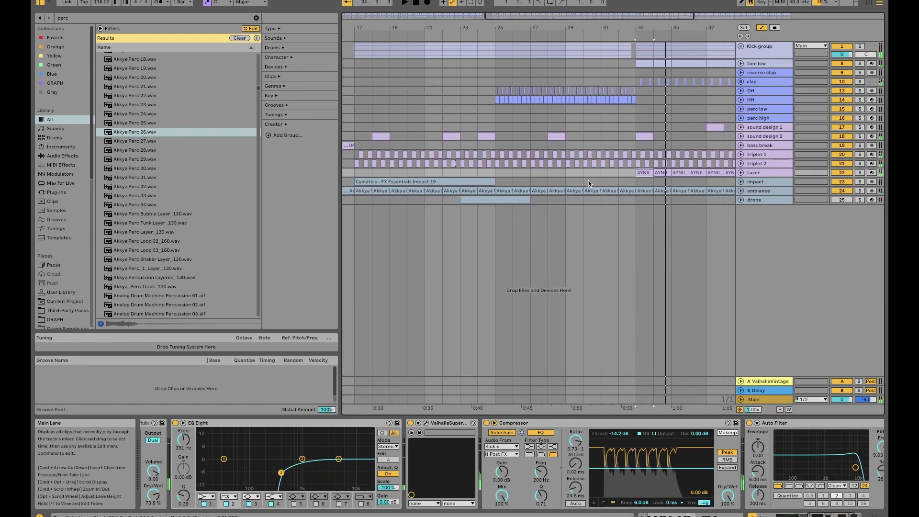
click(741, 182)
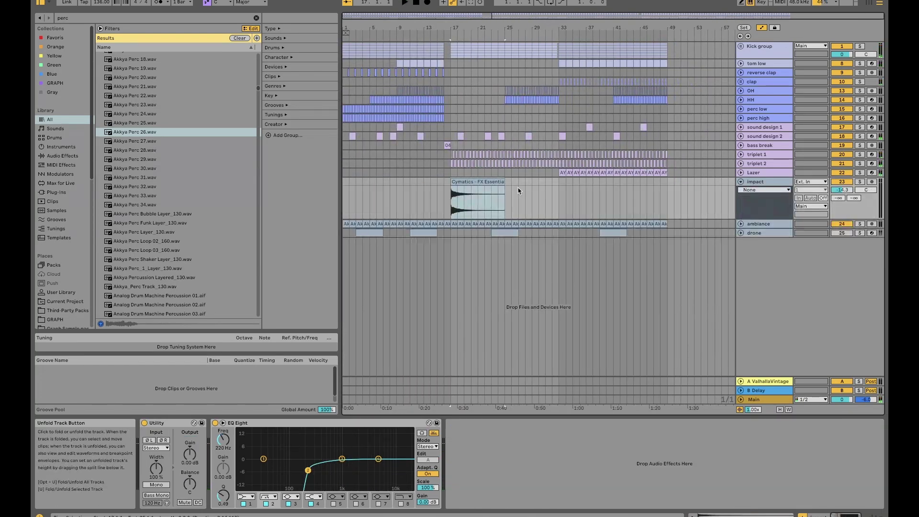
click(741, 182)
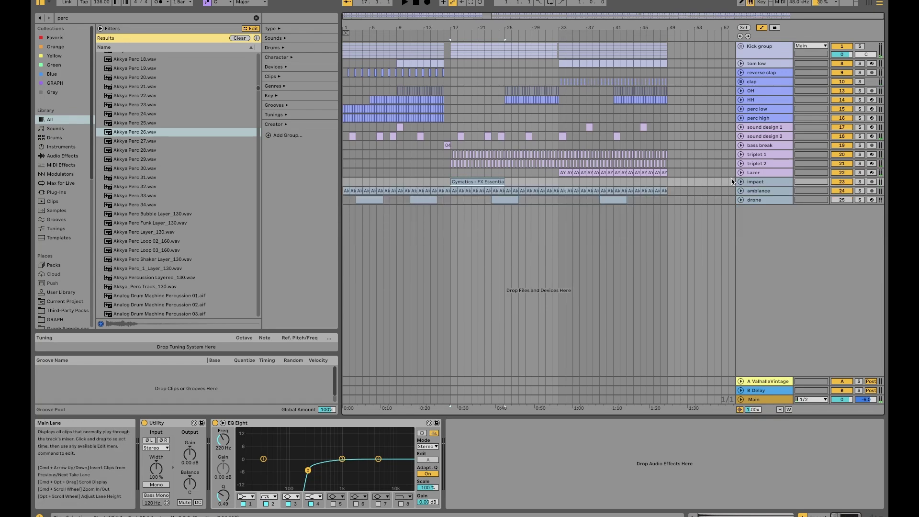
Step: Unfold and solo the ambiance track, play its kick loop from bar 2, and replay it from the first clip
click(758, 191)
click(740, 190)
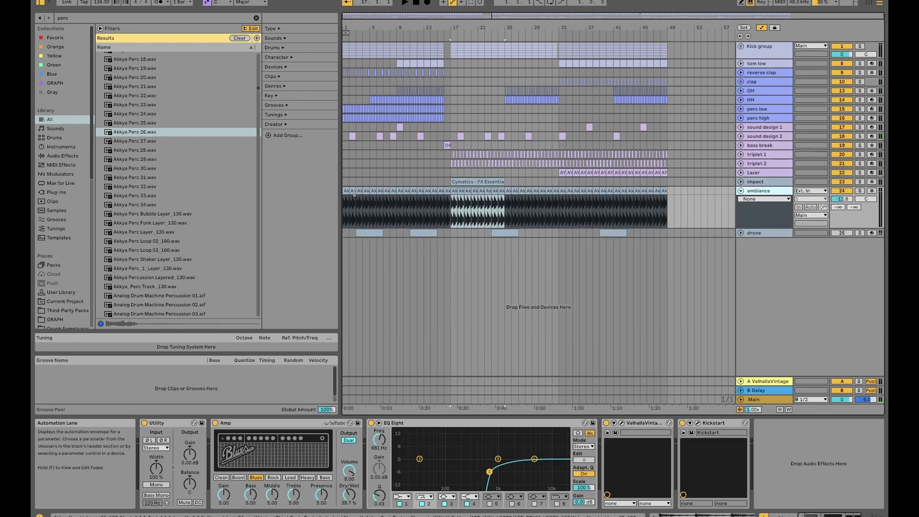
drag(354, 193, 348, 190)
click(859, 191)
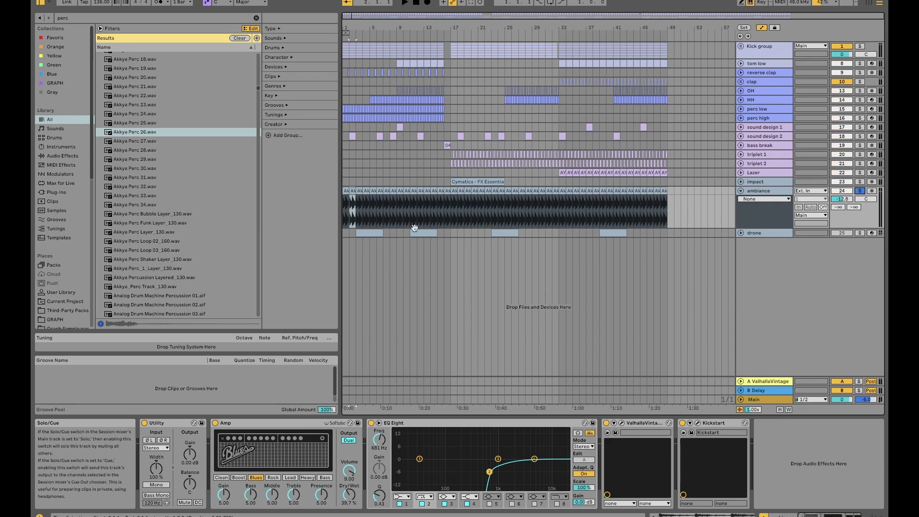
key(space)
key(plus)
key(plus)
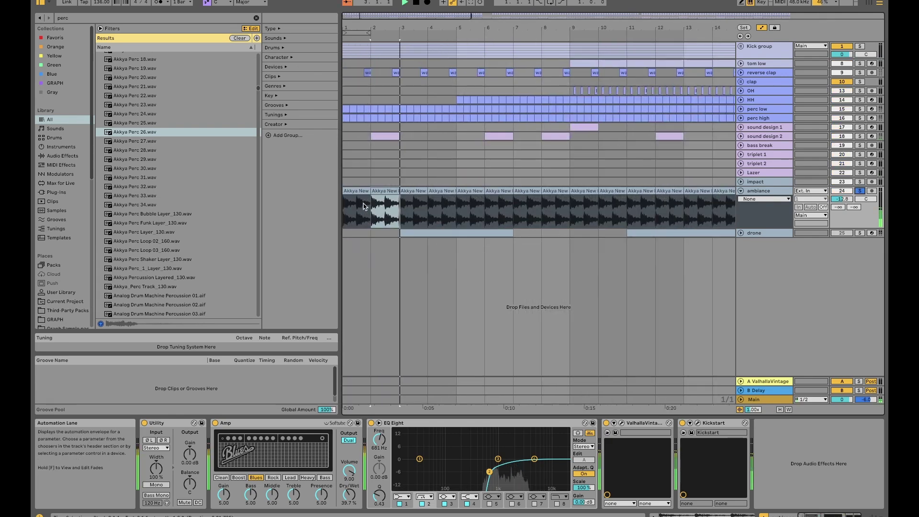
click(354, 191)
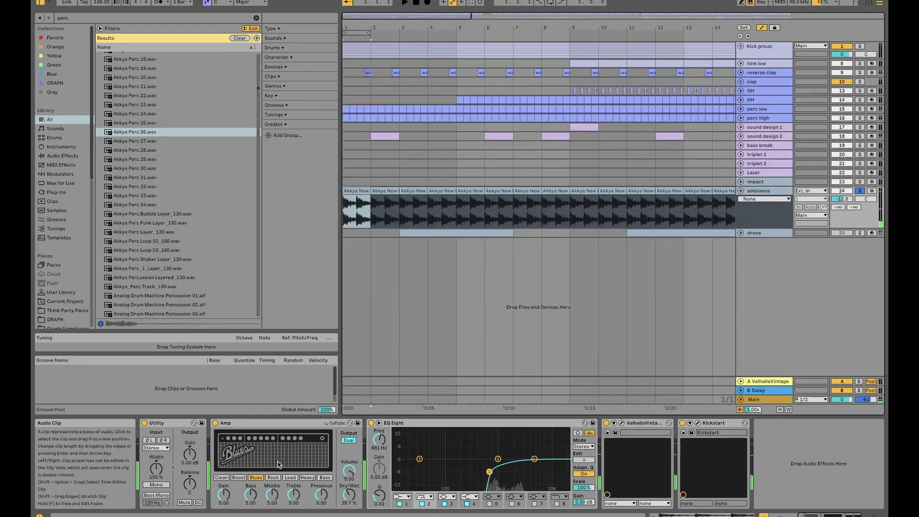
key(space)
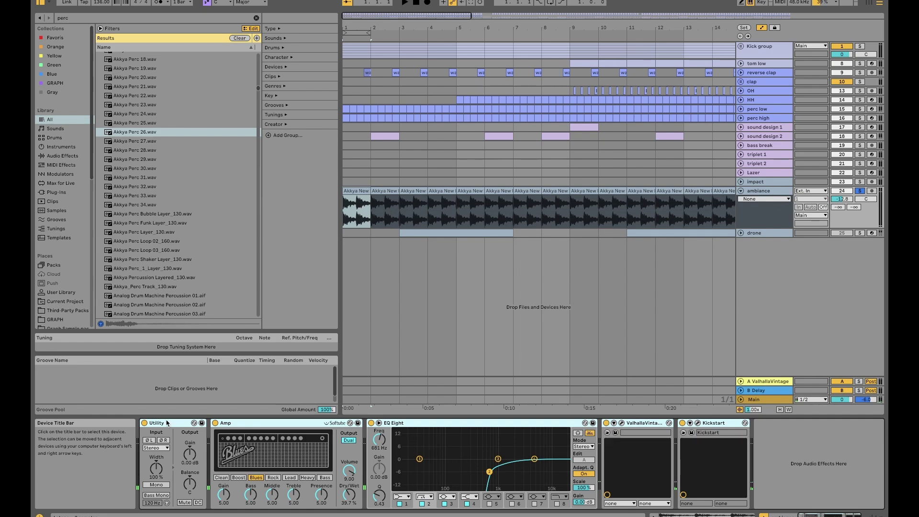
Step: Group all of ambiance's effects into a rack, switch the rack off, and play the unprocessed loop
key(super+g)
click(145, 423)
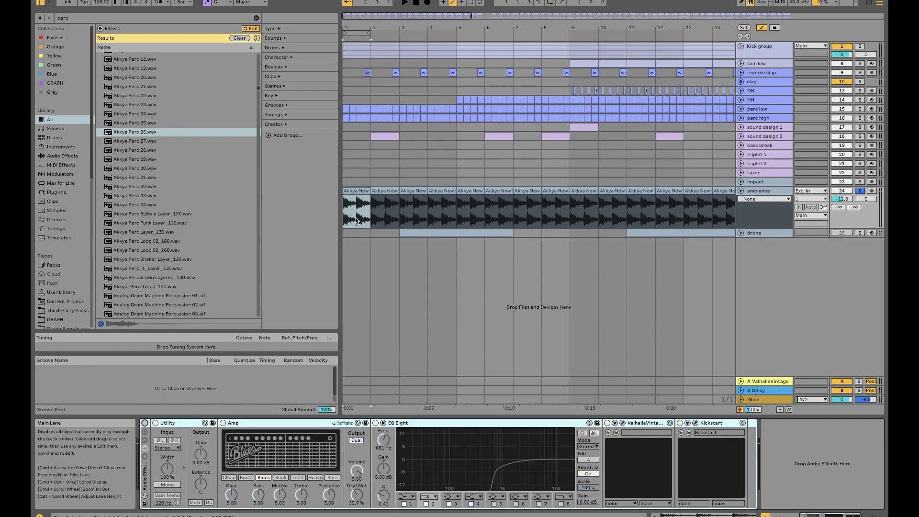
key(space)
Step: Open the first ambiance clip and play it with its transposition reset to 0 st, then restore the original pitch
click(359, 190)
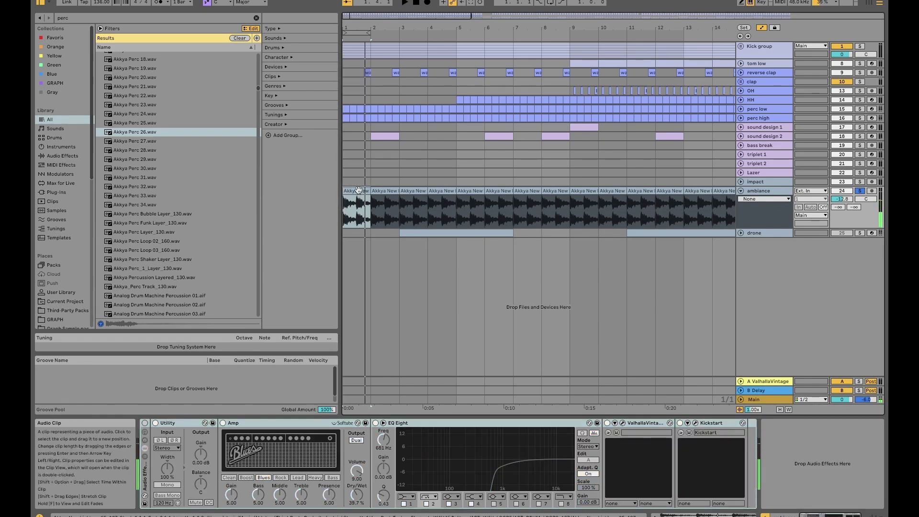
double_click(359, 189)
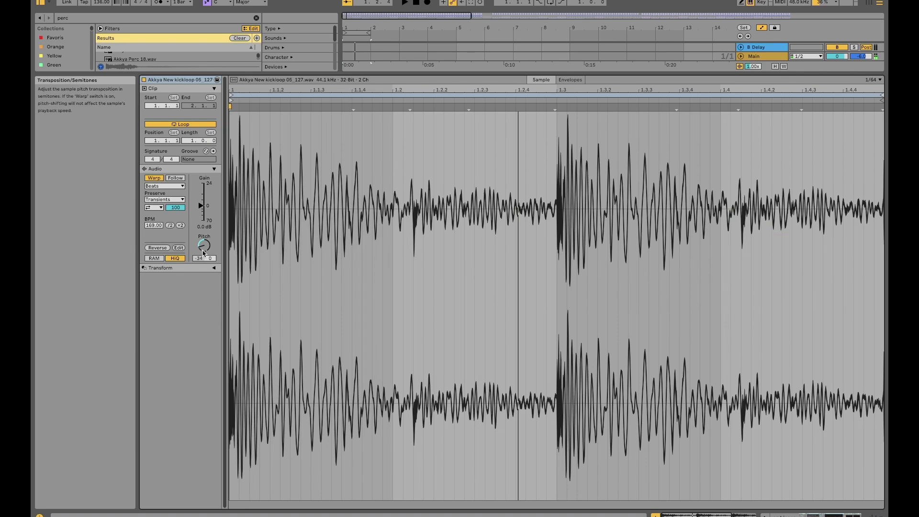
key(space)
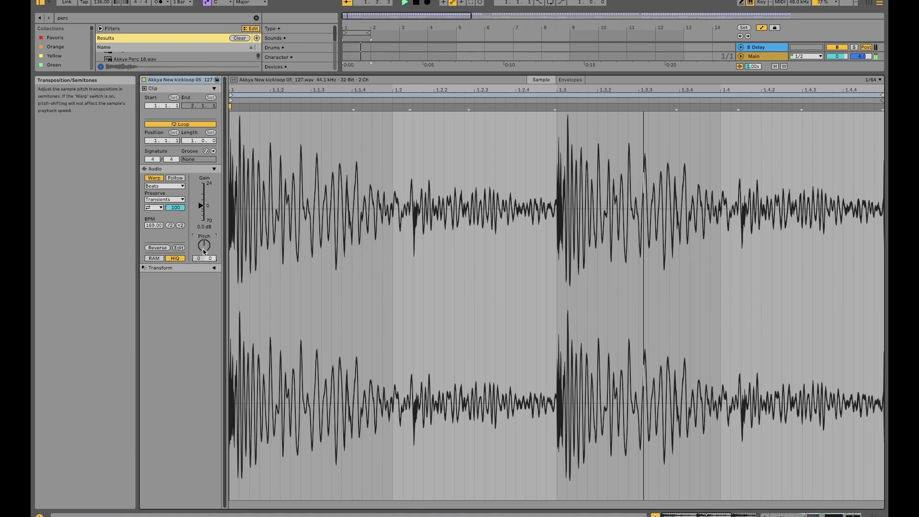
key(space)
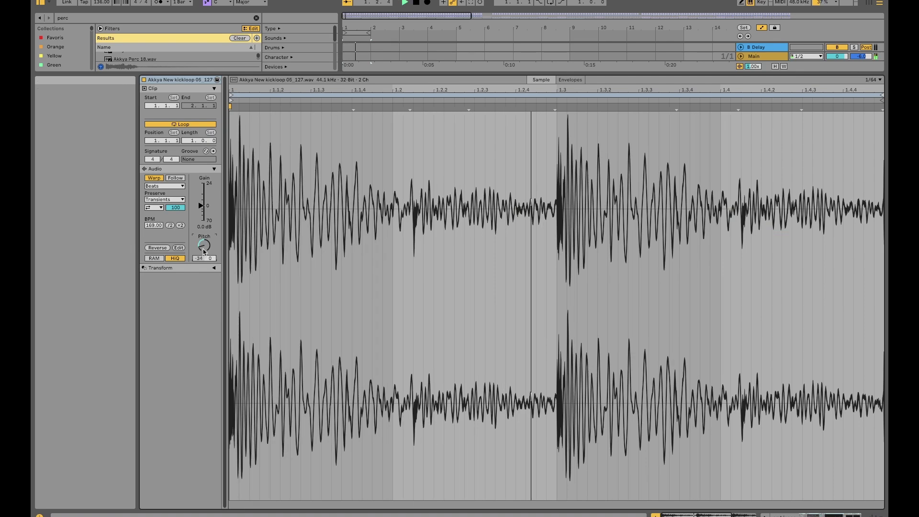
key(space)
Step: Return to the arrangement and play ambiance from bar 1 while examining its spectrum in the Main track's EQ Eight
double_click(776, 56)
key(space)
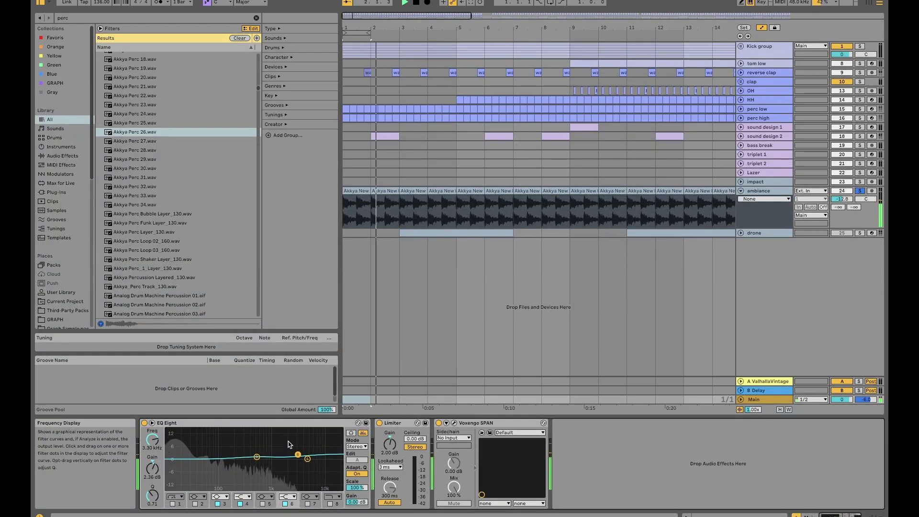
click(351, 432)
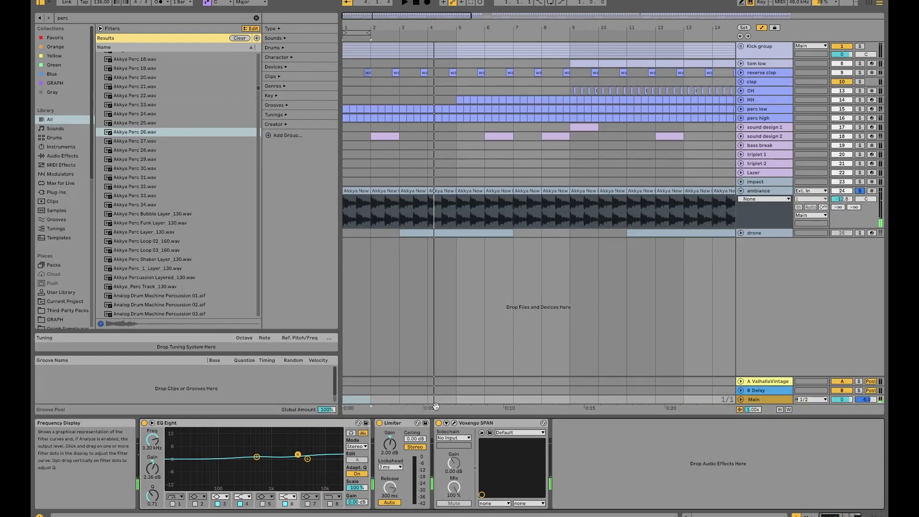
key(space)
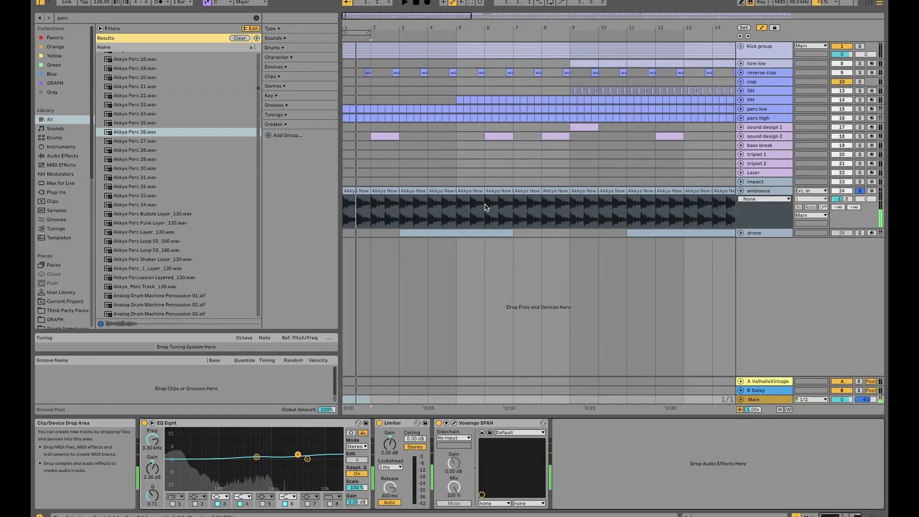
Step: Switch ambiance's effect rack back on and toggle the EQ Eight low-cut filter off and on to point it out
click(764, 192)
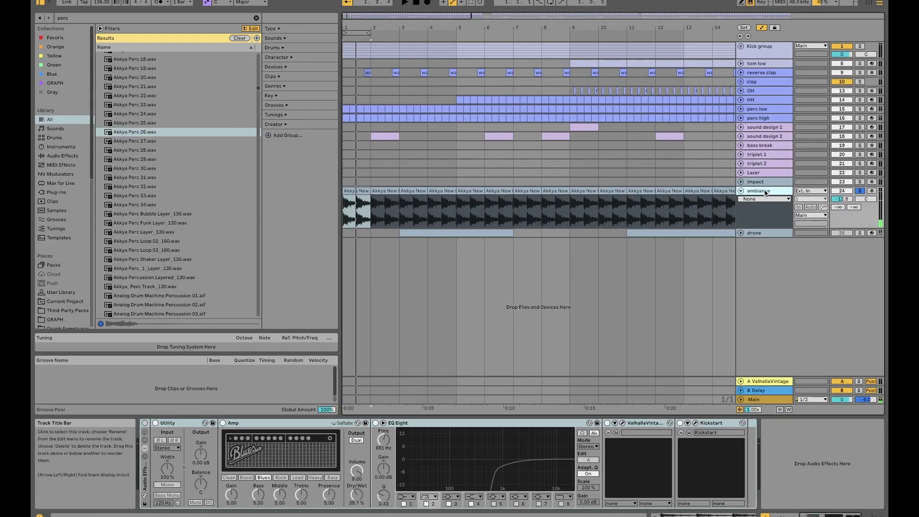
click(144, 424)
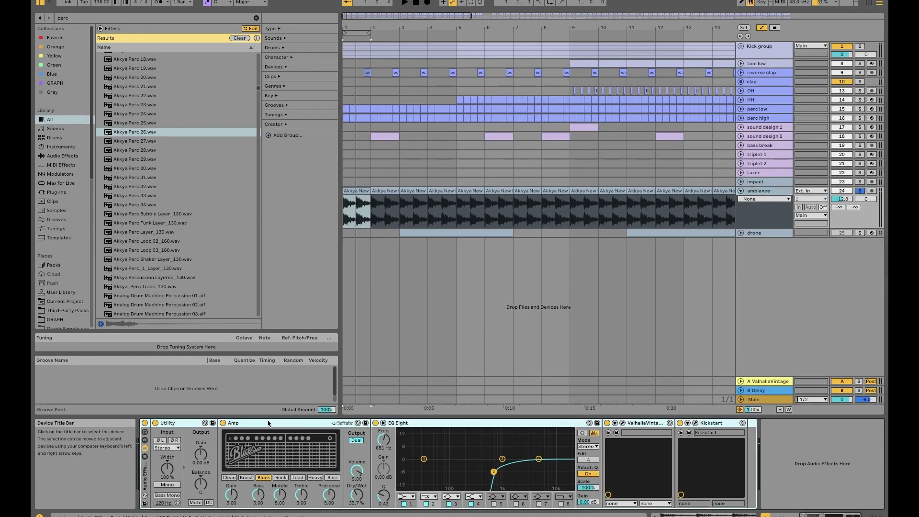
click(426, 503)
click(425, 503)
Step: Duplicate the Amp device in ambiance's rack and set the copy to the Lead model
click(322, 423)
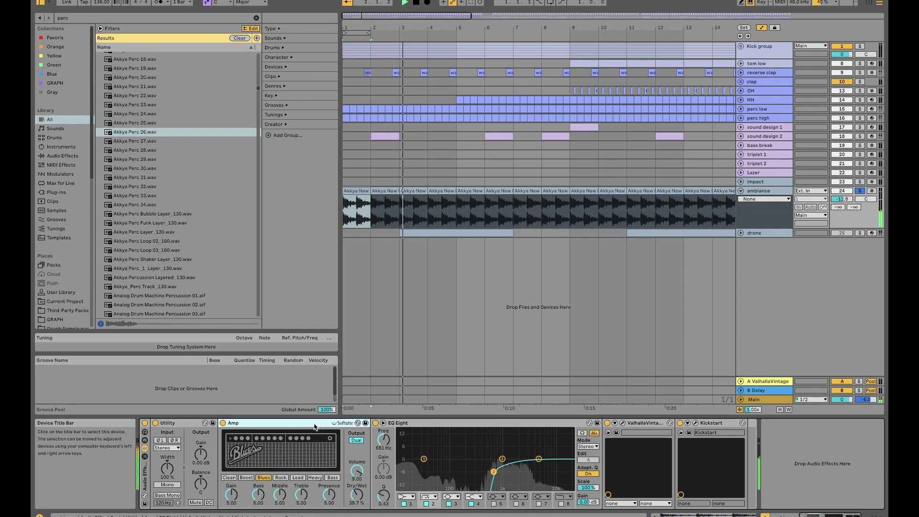
key(ctrl+d)
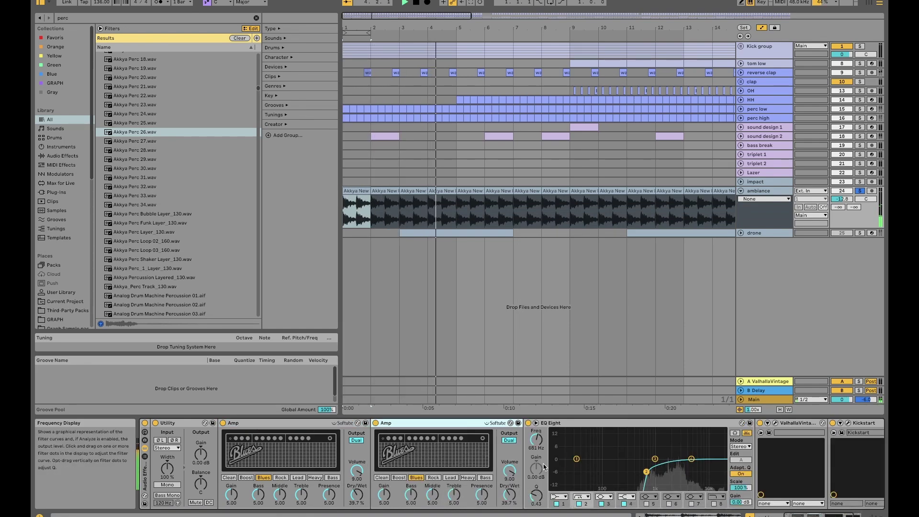
click(452, 477)
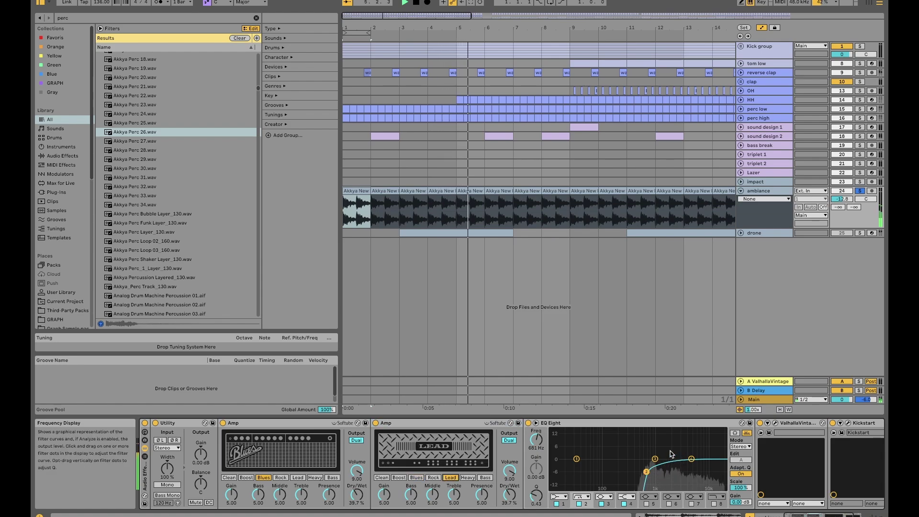
Step: Examine ambiance's spectrum in the enlarged EQ Eight display, view the ValhallaVintageVerb settings, close both views, and select Kickstart
click(535, 423)
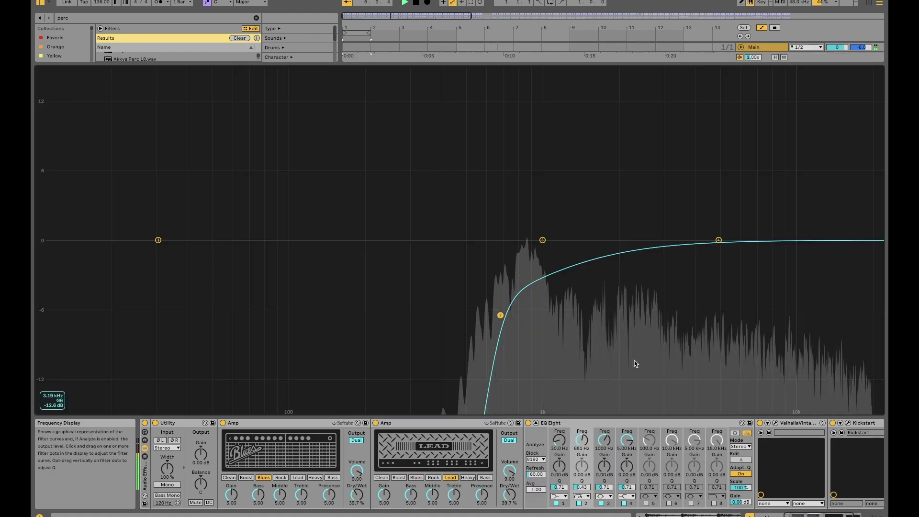
click(747, 433)
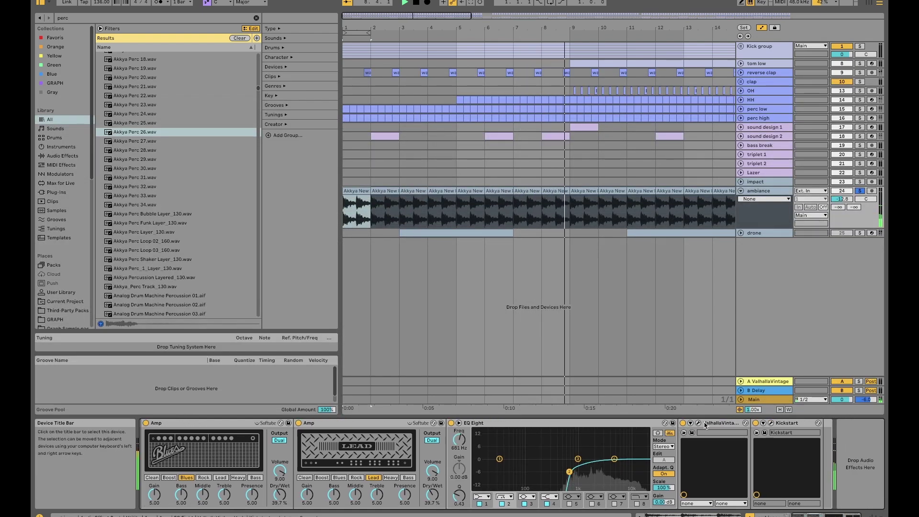
key(super+alt+p)
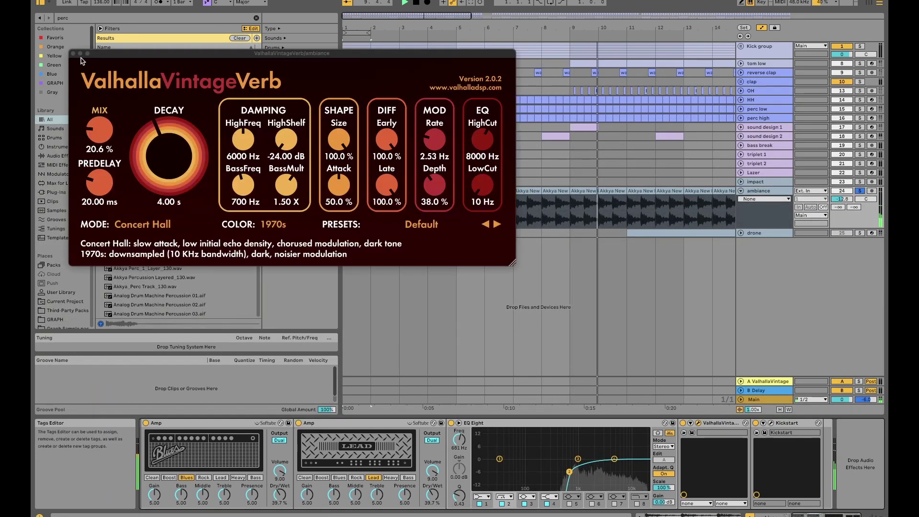
key(super+alt+p)
click(776, 432)
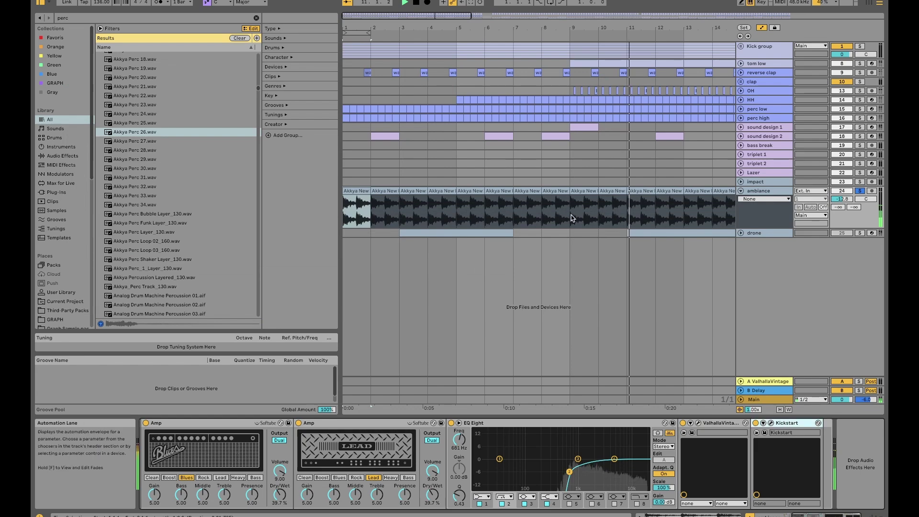
Step: Stop playback, solo the Kick group along with ambiance, and play both from the start
scroll(507, 201, down, 6)
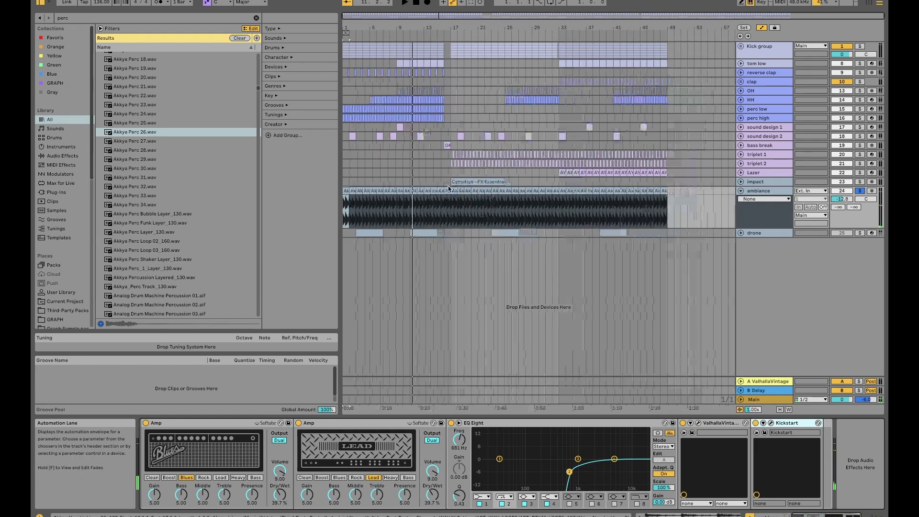
click(859, 46)
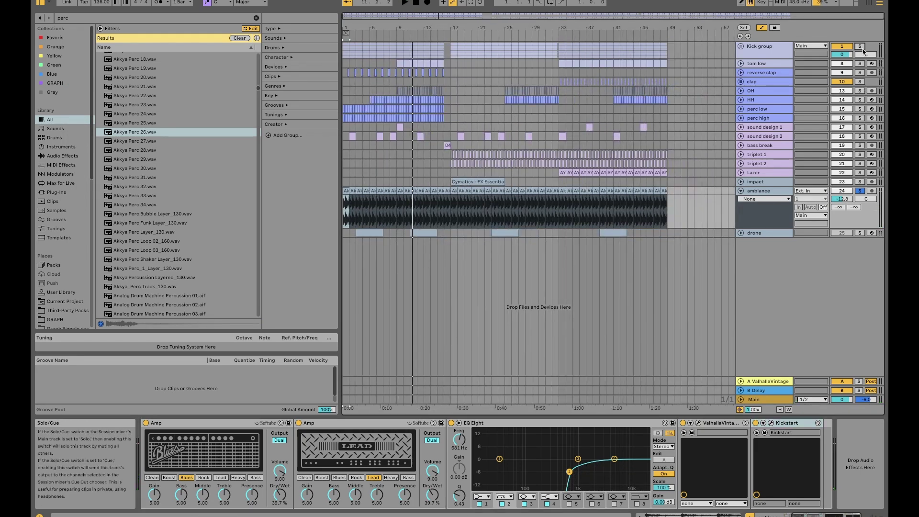
click(486, 218)
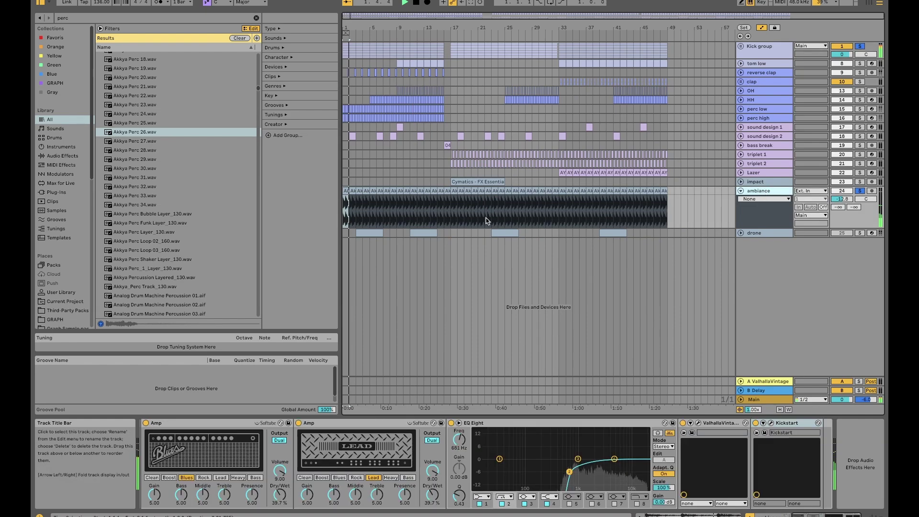
Step: Fold the ambiance track and unfold the drone track to show its clips and Gain automation
click(768, 192)
click(740, 191)
click(740, 200)
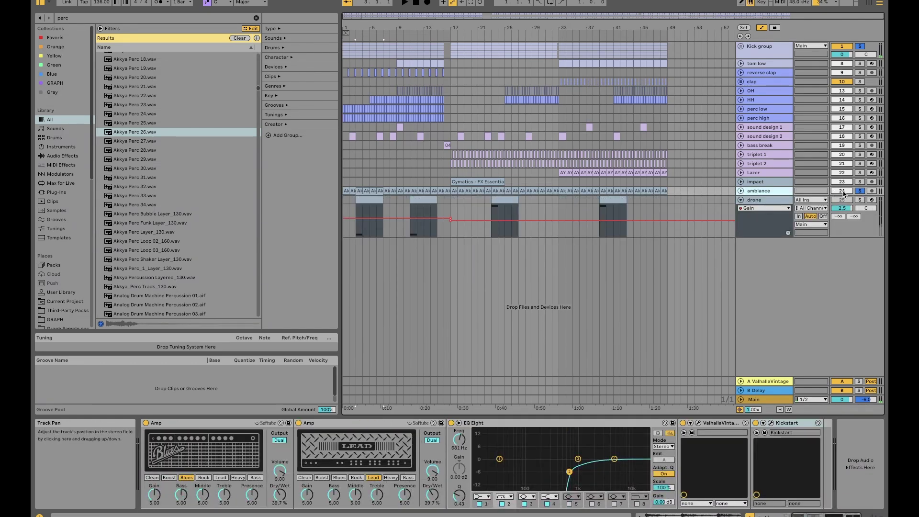
Step: Solo the drone track, play its first clip, and collapse the Chime Drone rack to its macro controls
click(859, 200)
click(366, 201)
key(space)
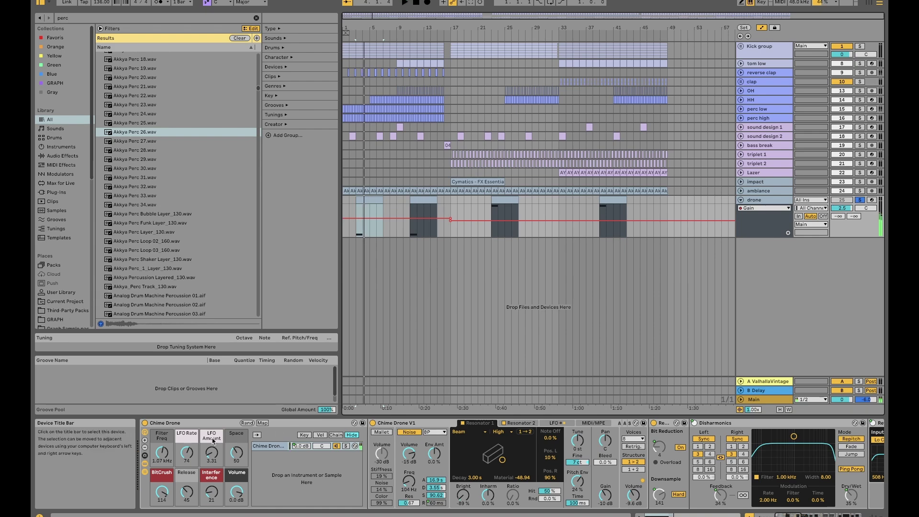
click(145, 469)
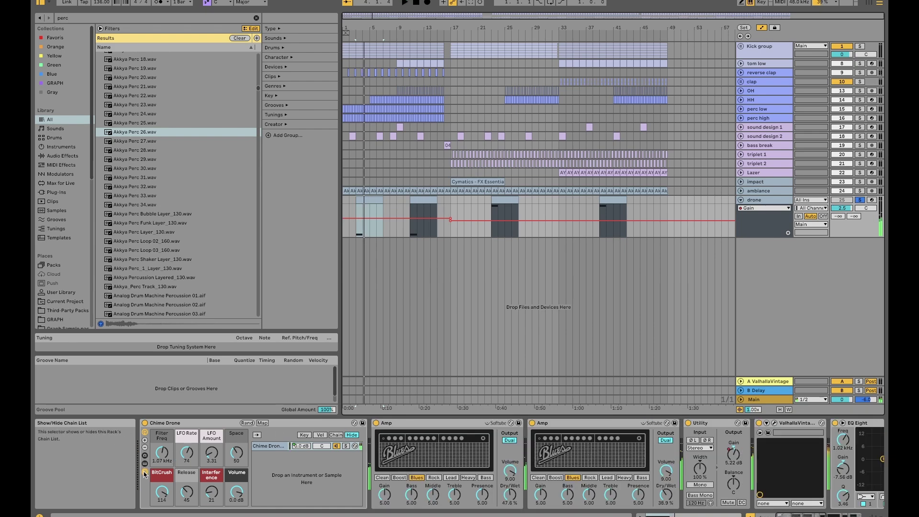
click(145, 472)
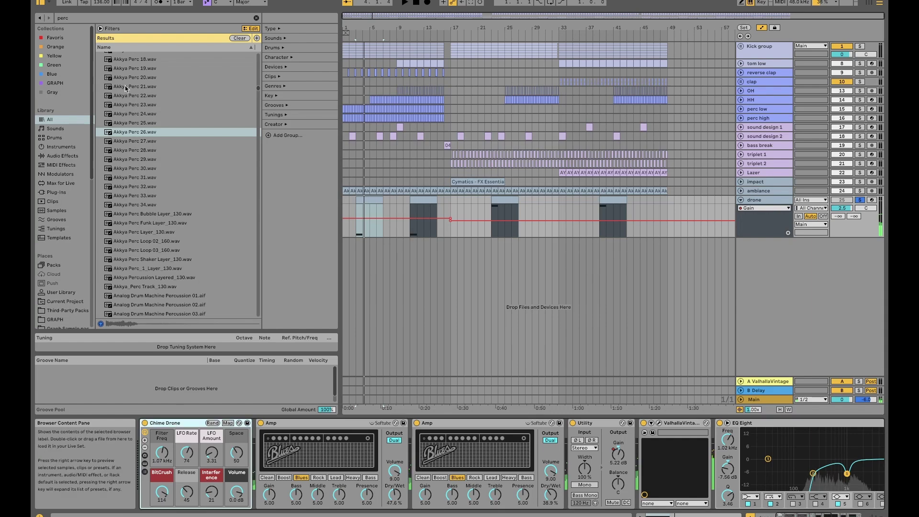
Step: Clear the browser search, show the Instruments category, and select the drone's Chime Drone rack
click(256, 18)
click(64, 147)
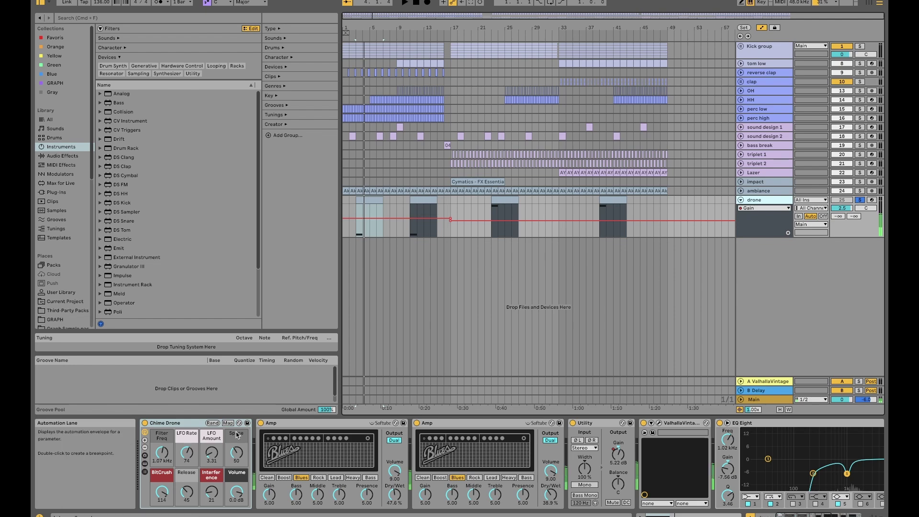
click(182, 424)
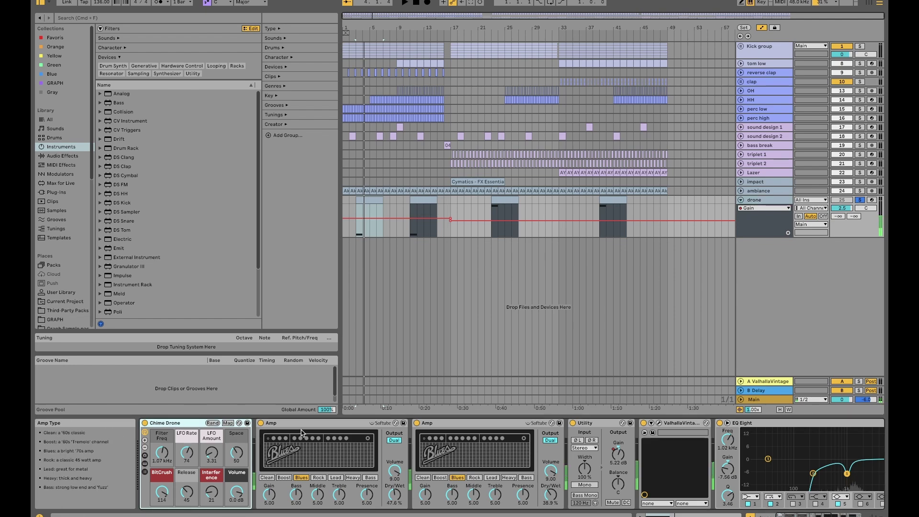
Step: Group the drone's two adjacent Blues Amp devices into one audio effect rack
key(Right)
click(451, 425)
click(334, 427)
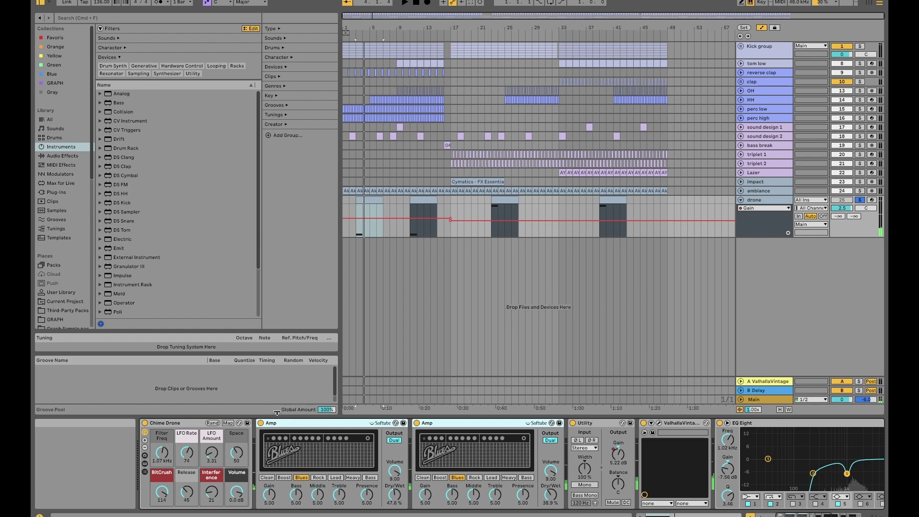
key(super+g)
Step: During playback, set Chime Drone's Filter Freq macro to 831 Hz and draw short rising automation ramps at the starts of the second and third drone clips
key(space)
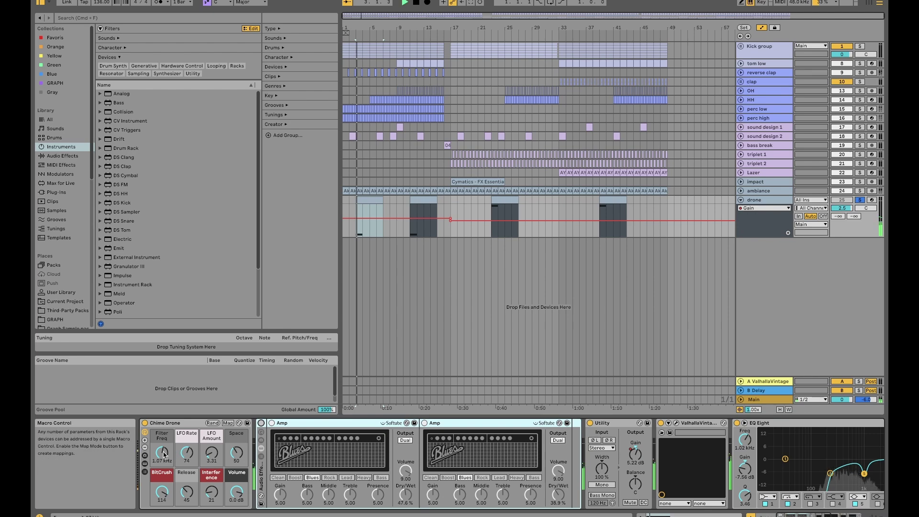
drag(164, 454, 165, 426)
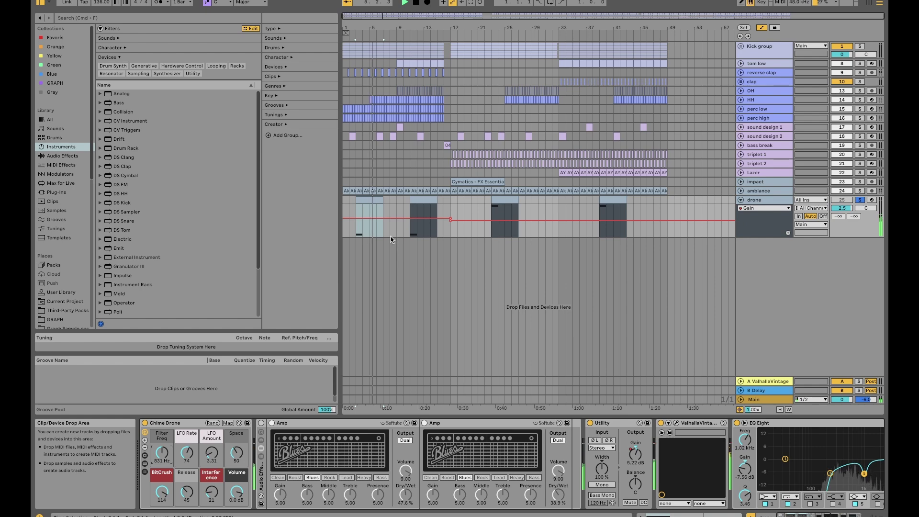
right_click(162, 451)
click(188, 273)
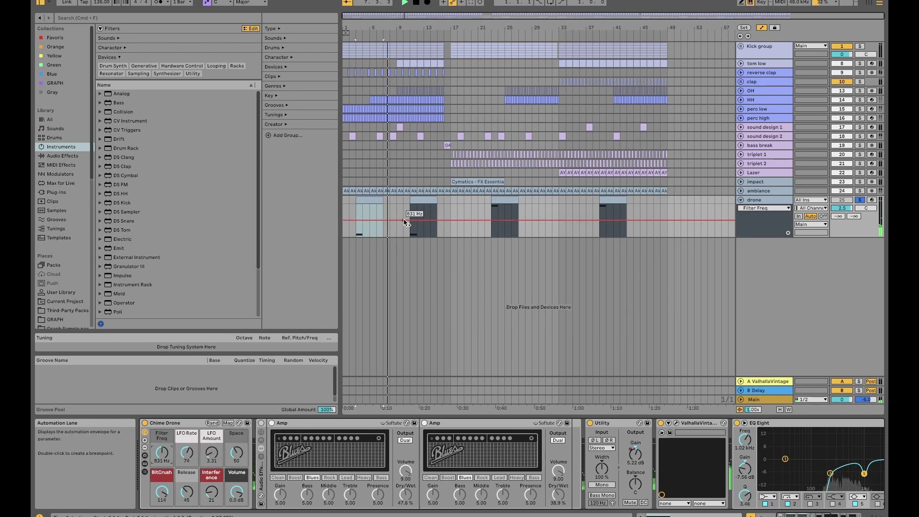
mouse_move(410, 220)
mouse_down()
mouse_move(416, 211)
mouse_move(417, 228)
mouse_move(417, 221)
mouse_up()
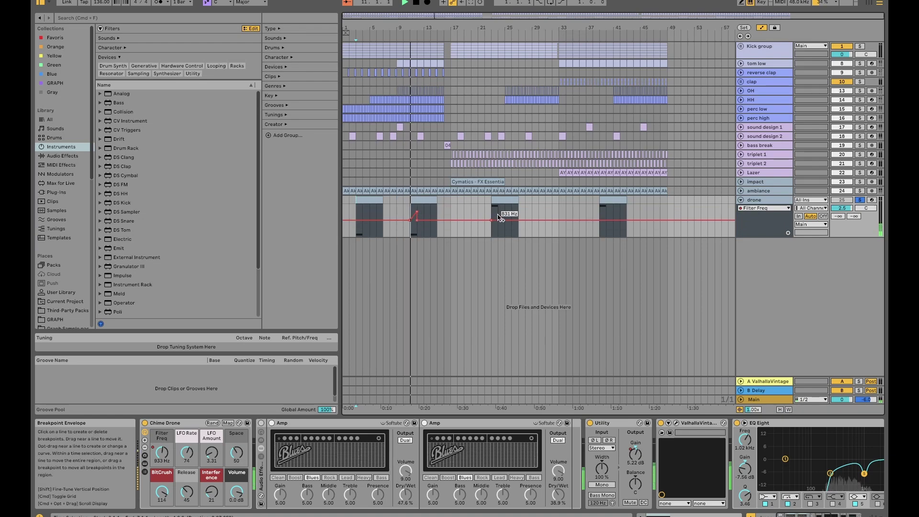
mouse_move(500, 219)
mouse_down()
mouse_move(498, 212)
mouse_move(497, 225)
mouse_up()
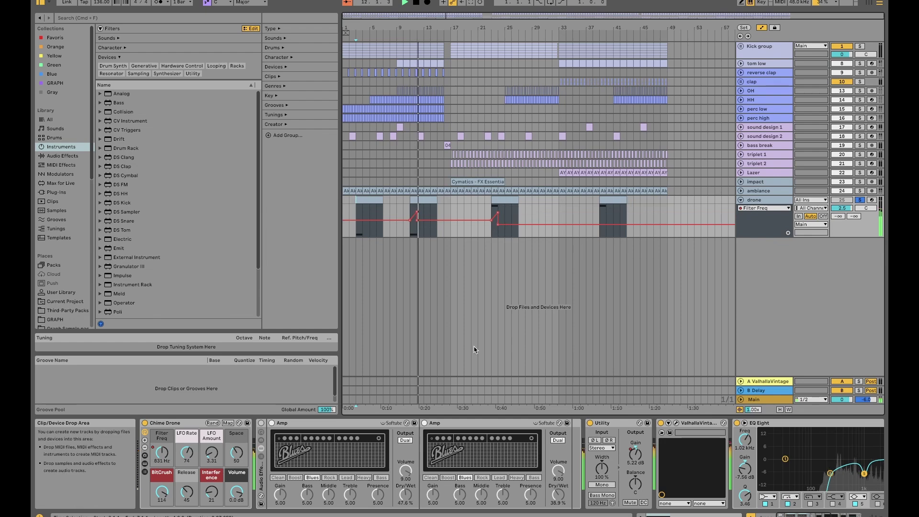
Step: Examine the drone's ValhallaVintageVerb settings, close the plug-in window, and select the dipped EQ Eight band near 1 kHz
click(454, 437)
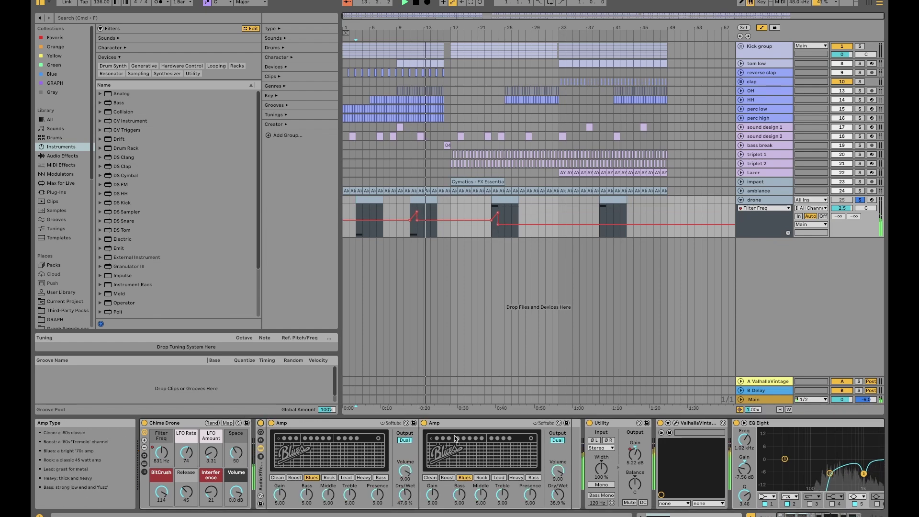
scroll(454, 437, right, 8)
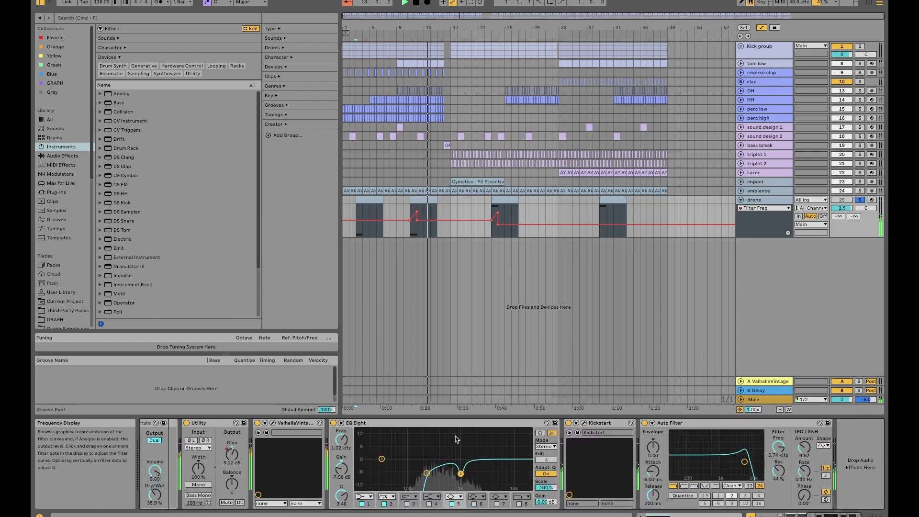
click(273, 423)
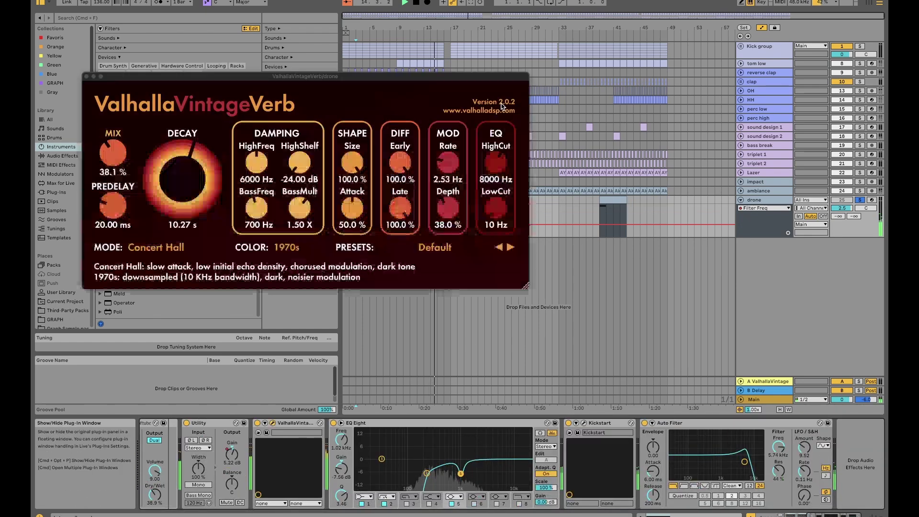
click(87, 76)
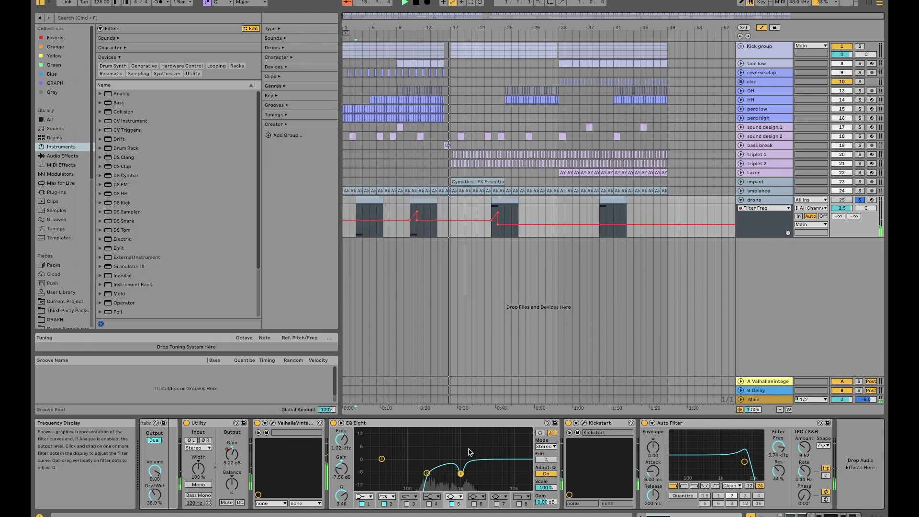
click(460, 473)
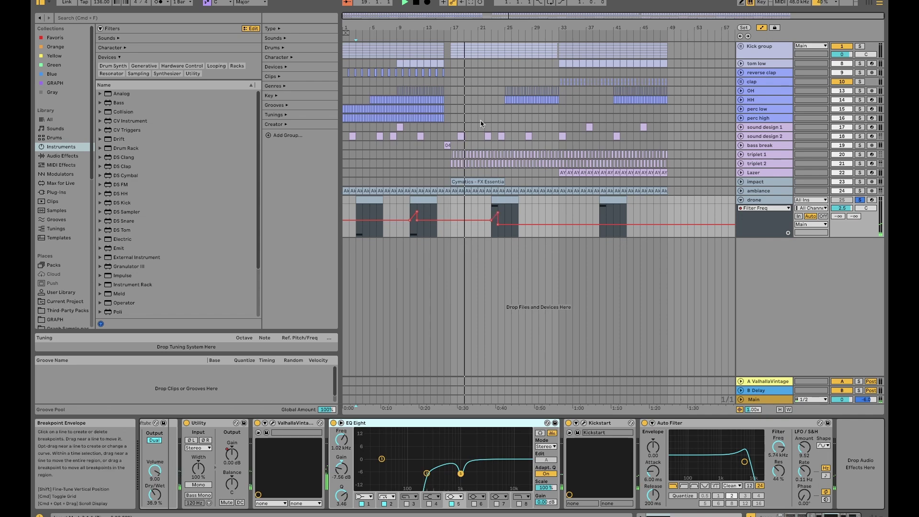
Step: Compare the drone with Auto Filter off and on, and set the filter to 6.39 kHz with 52% resonance
click(697, 424)
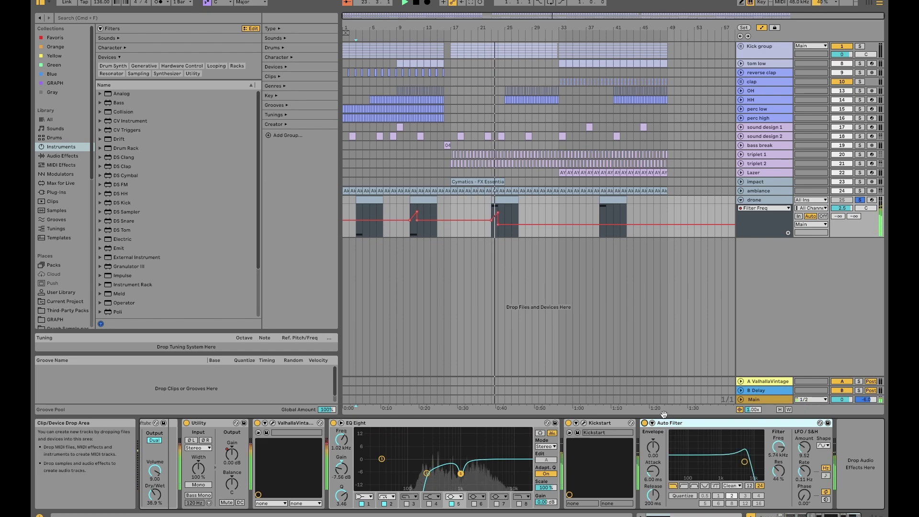
click(644, 423)
click(644, 424)
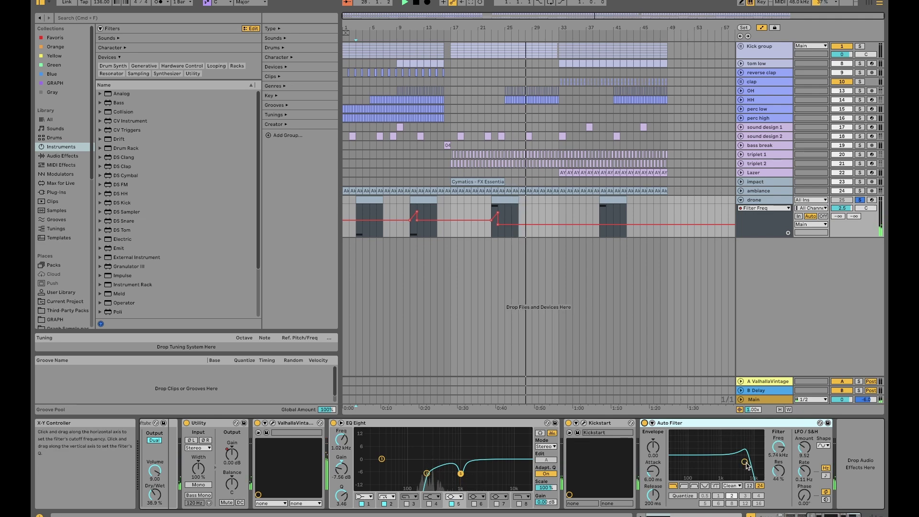
drag(737, 459, 735, 459)
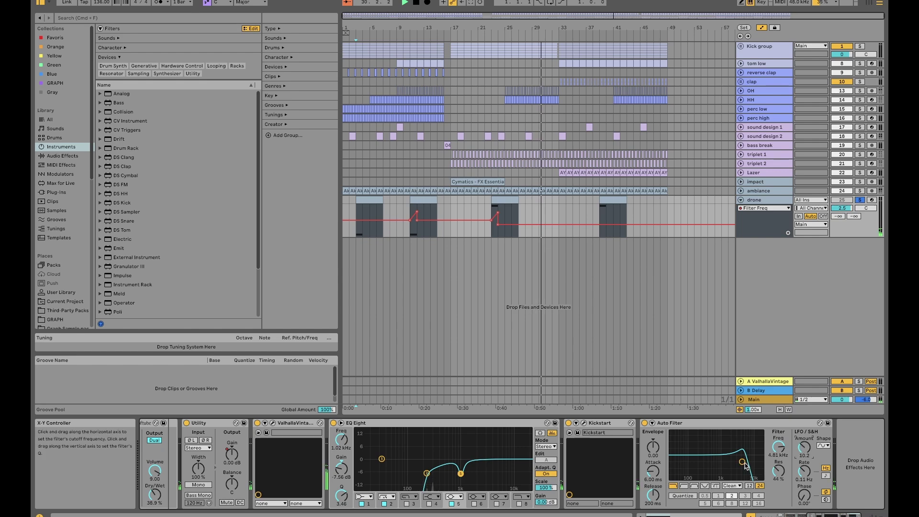
mouse_move(742, 465)
mouse_down()
mouse_move(736, 461)
mouse_move(745, 459)
mouse_up()
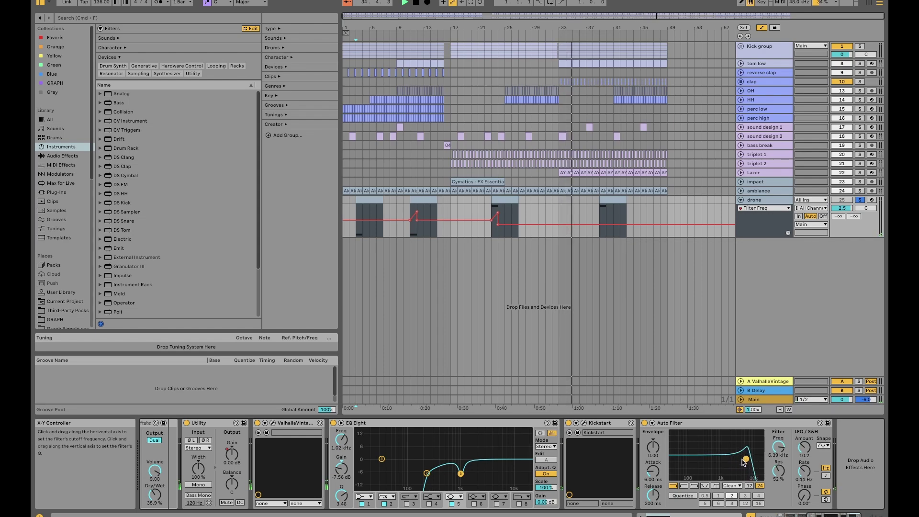
Step: Play the drone track from its last clip, fold the track, and stop playback
click(617, 200)
key(space)
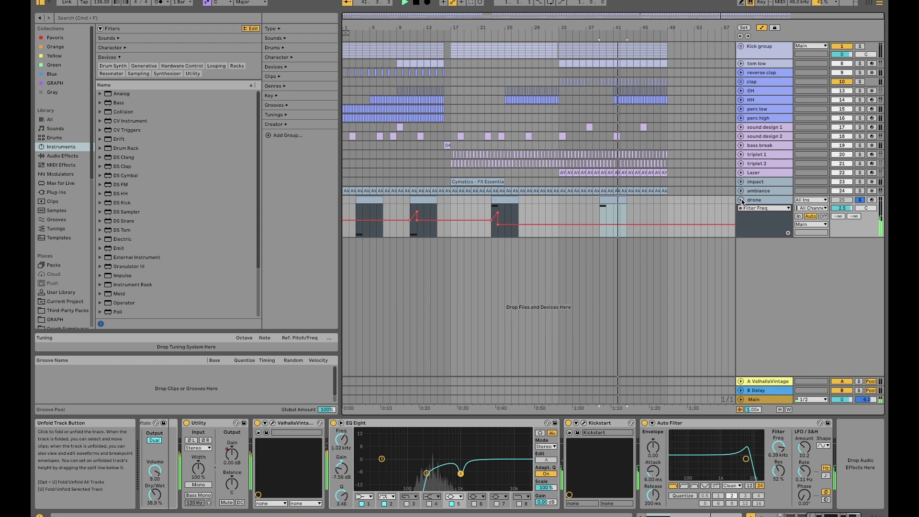
click(741, 200)
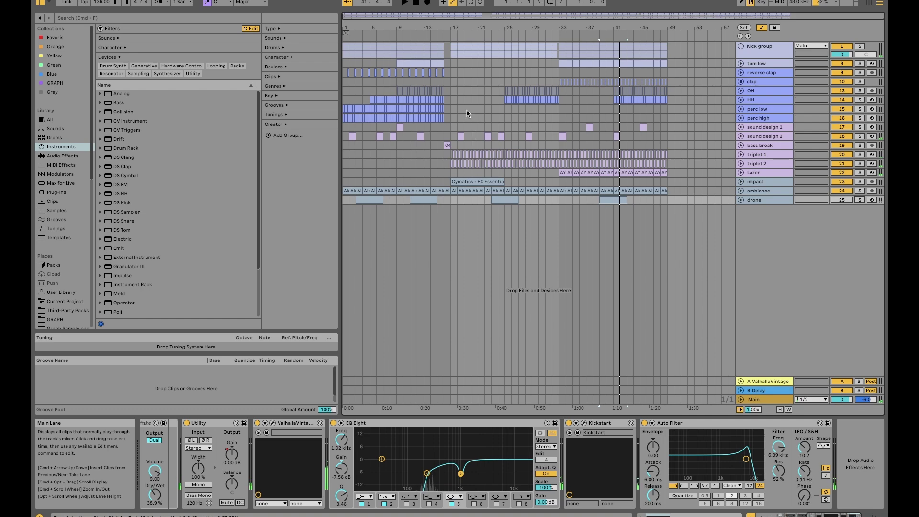
key(space)
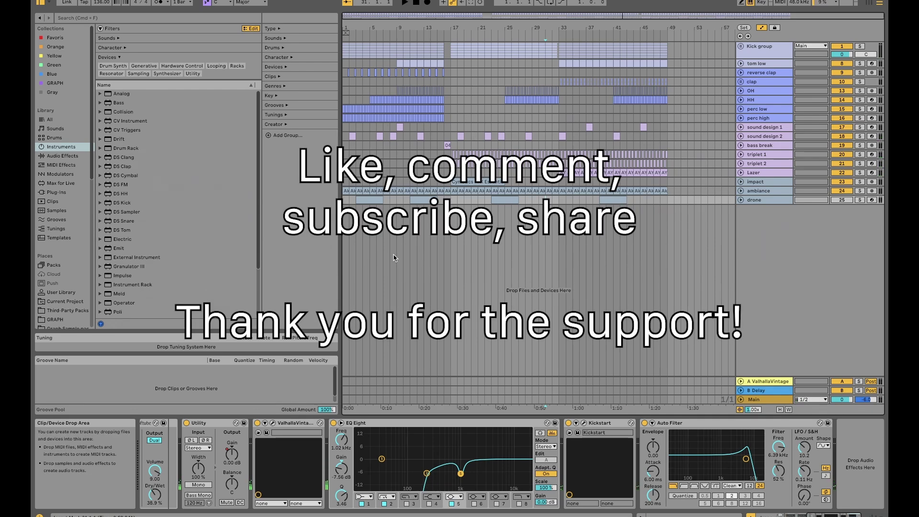